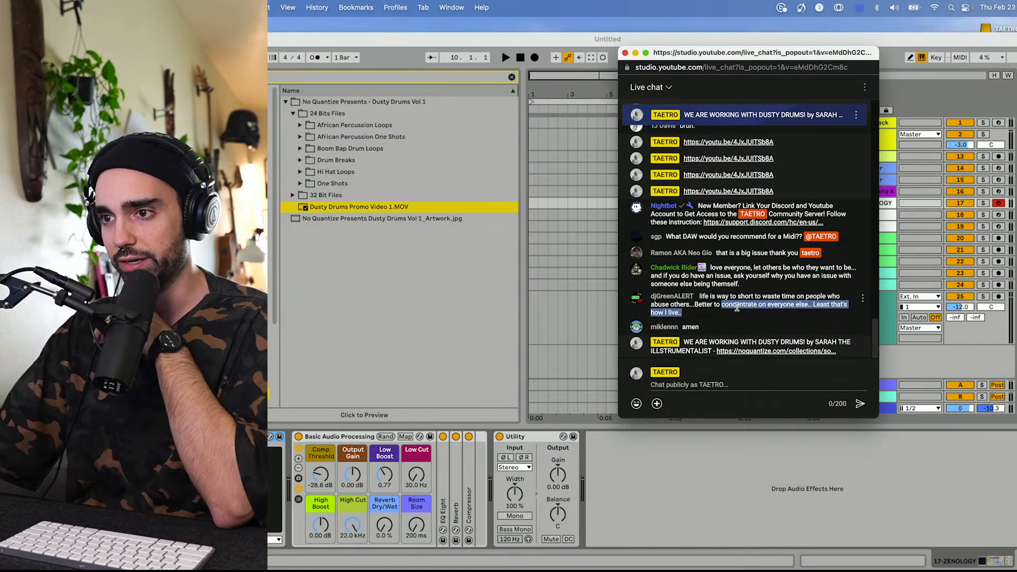
pyautogui.moveTo(711, 312); pyautogui.dragTo(711, 302)
pyautogui.click(710, 301)
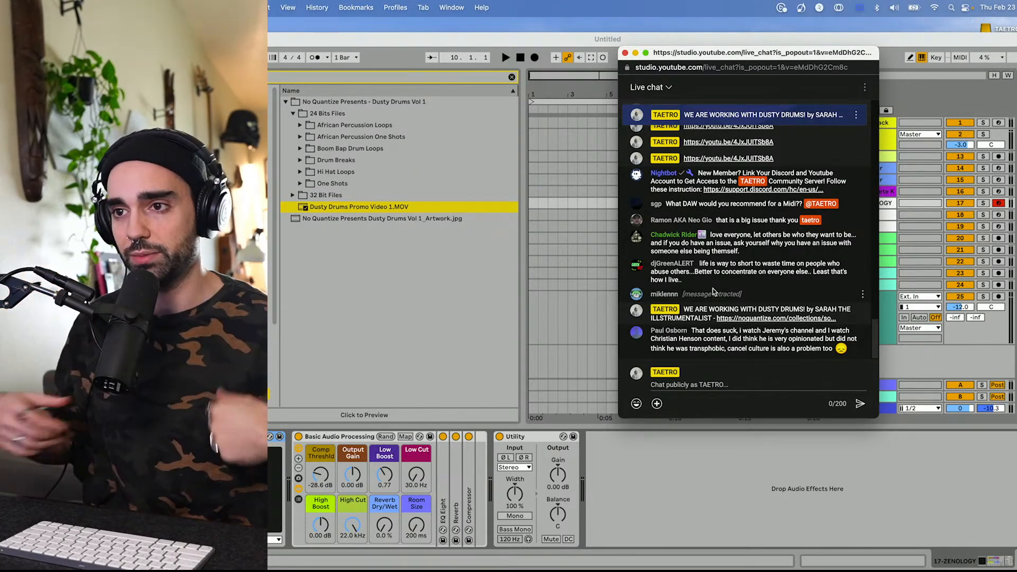
pyautogui.moveTo(739, 282); pyautogui.dragTo(744, 258)
pyautogui.click(737, 267)
pyautogui.click(743, 260)
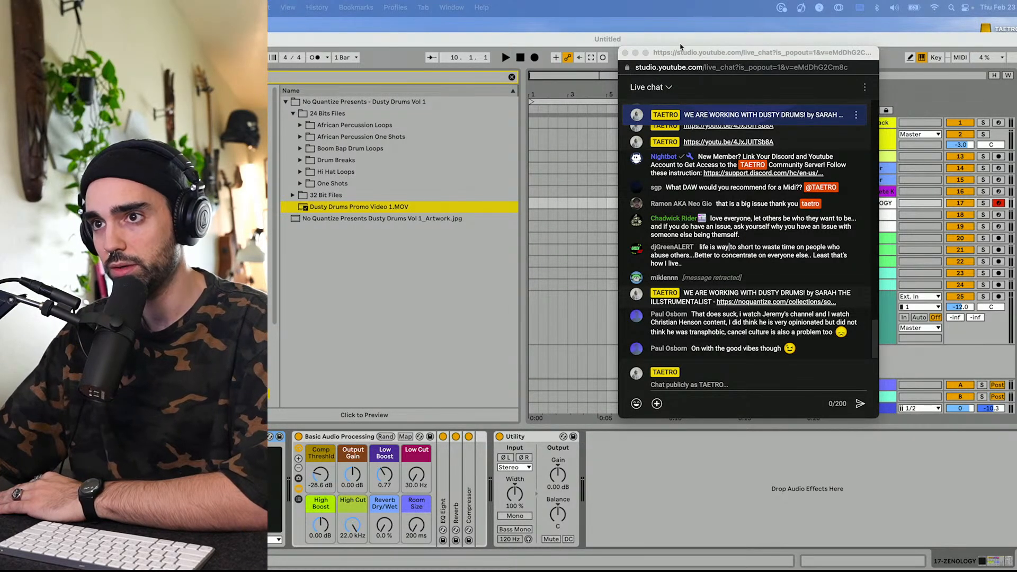
# Move the live chat window out of view so it no longer covers the arrangement.
pyautogui.click(660, 52)
pyautogui.moveTo(656, 52); pyautogui.dragTo(556, 571)
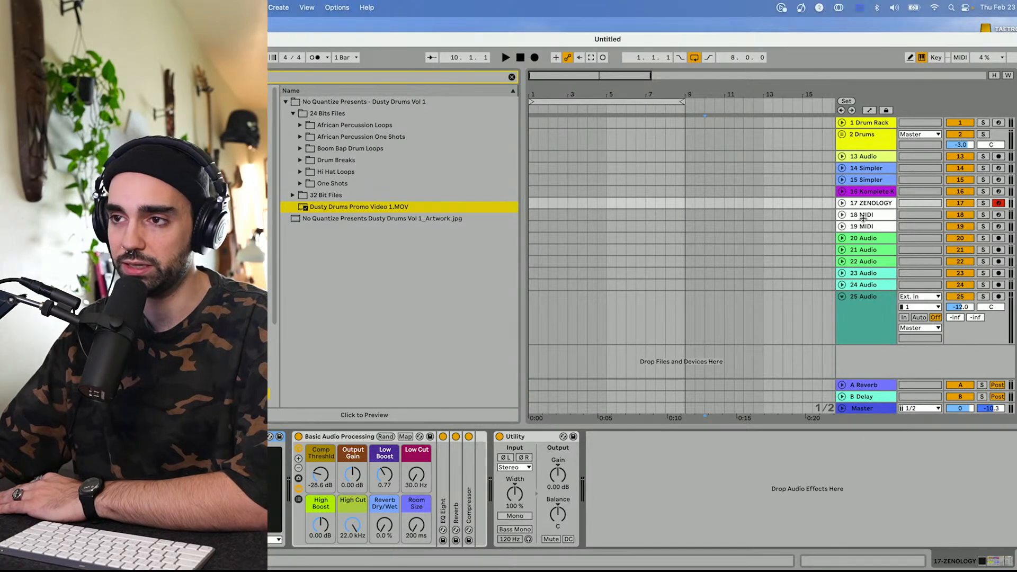
# Unfold the 17 ZENOLOGY track and turn off the arrangement loop.
pyautogui.click(842, 203)
pyautogui.click(694, 58)
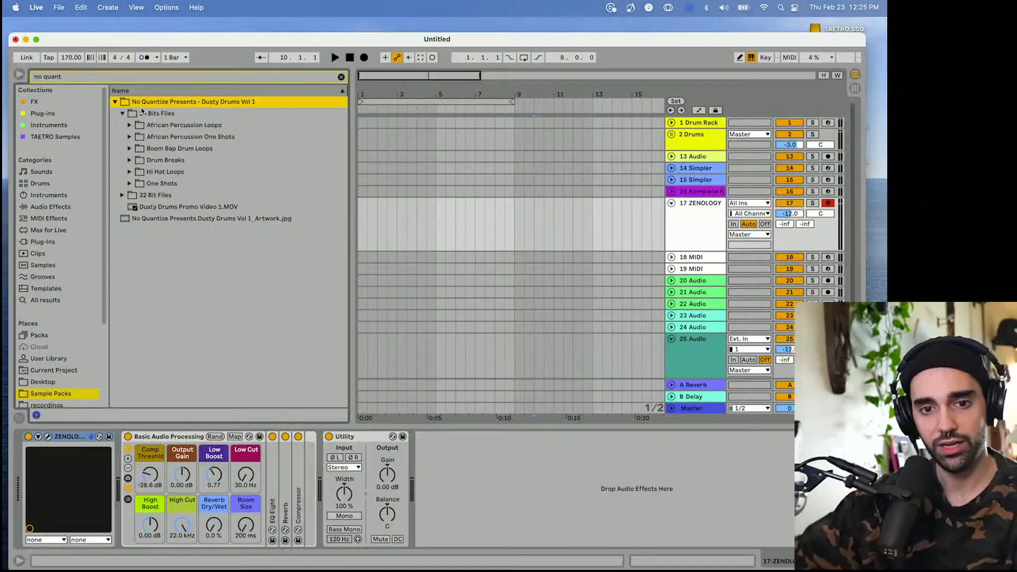
# Align the Untitled project window with the screen, enlarge it to the screen edges and make it full screen.
pyautogui.moveTo(54, 35); pyautogui.dragTo(47, 20)
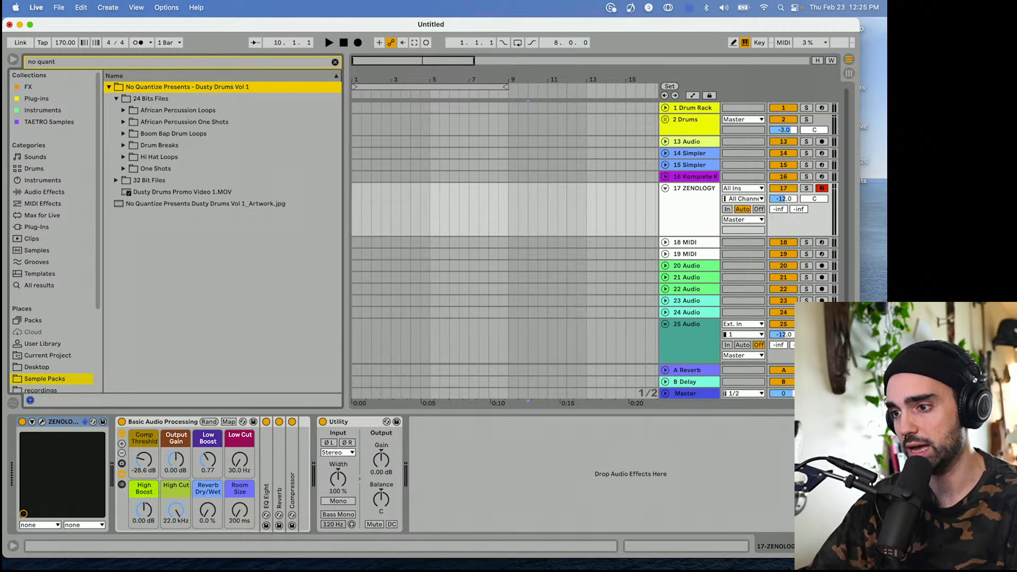
pyautogui.moveTo(859, 557); pyautogui.dragTo(887, 570)
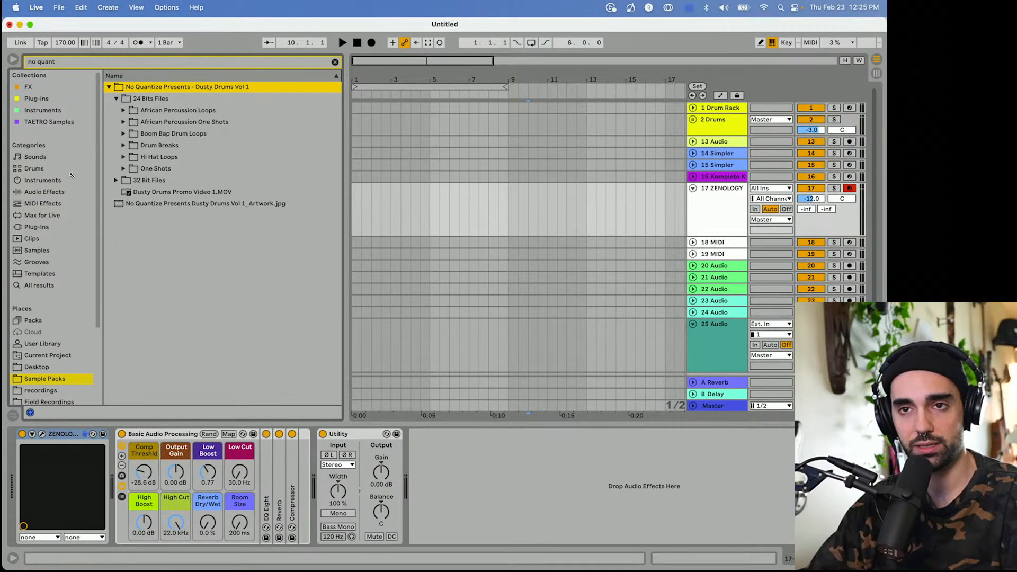
pyautogui.click(30, 24)
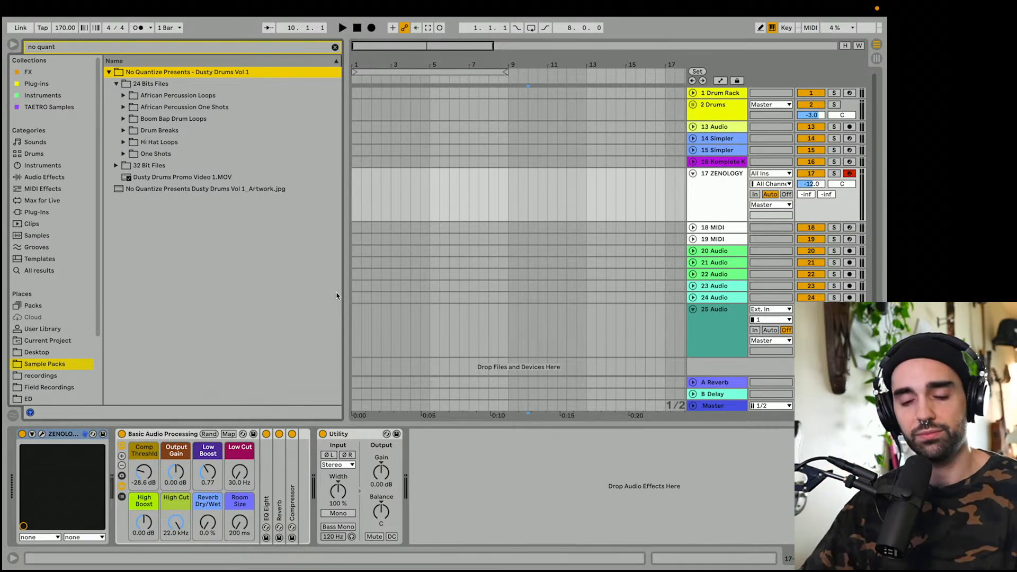
pyautogui.moveTo(63, 23)
# Collapse the 24 Bits Files folder of the Dusty Drums pack and look briefly into the 32 Bit Files folder.
pyautogui.click(116, 83)
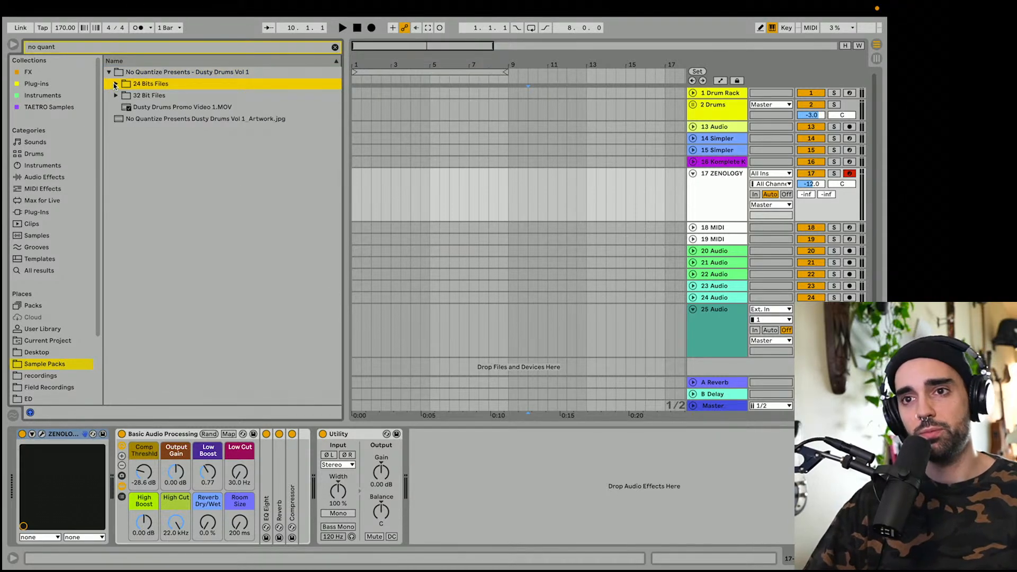
pyautogui.click(116, 84)
pyautogui.click(117, 85)
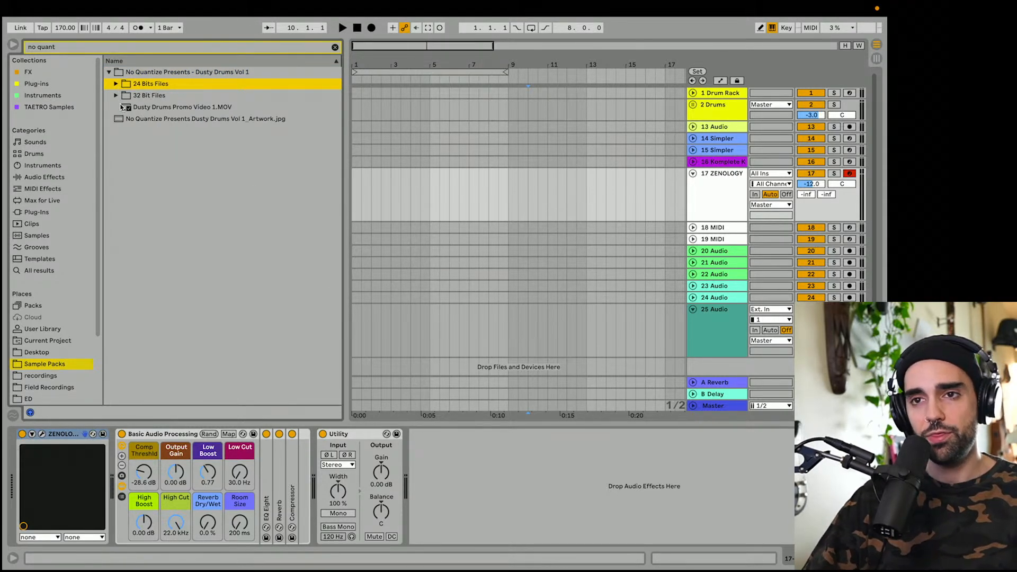
pyautogui.click(116, 95)
pyautogui.click(116, 95)
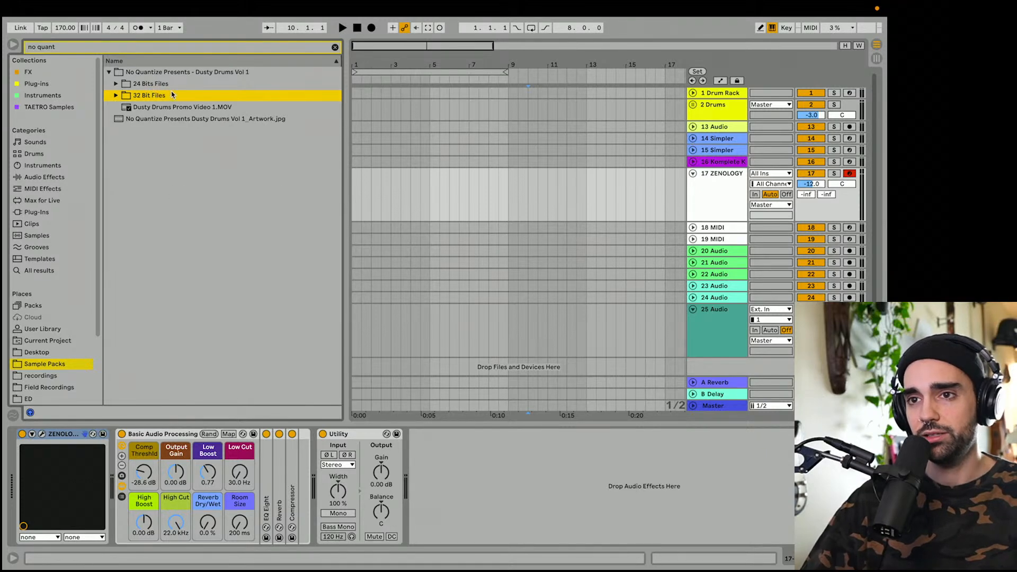
# Reveal Dusty Drums Promo Video 1.MOV from the sample pack in Finder.
pyautogui.rightClick(178, 120)
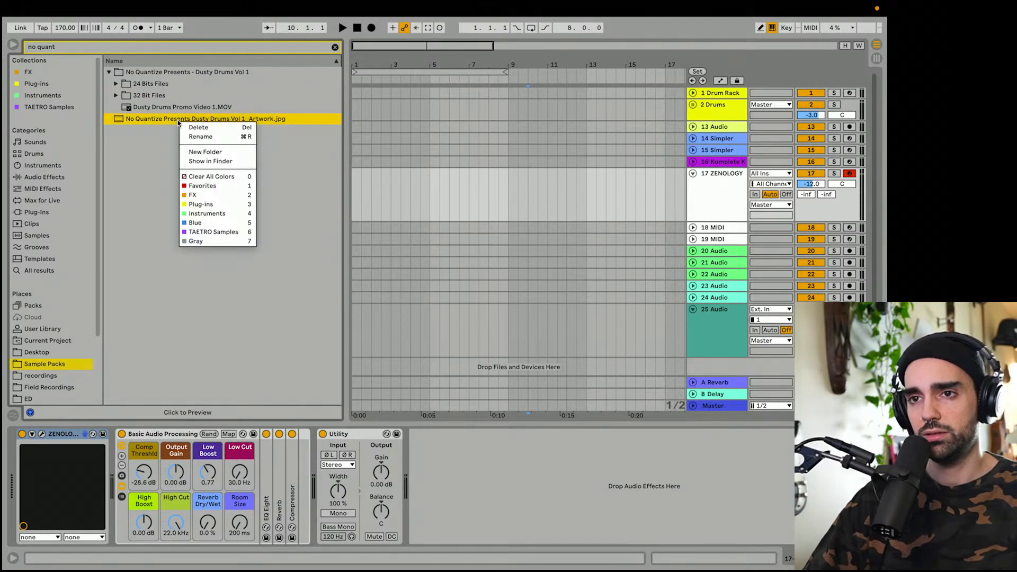
pyautogui.rightClick(179, 108)
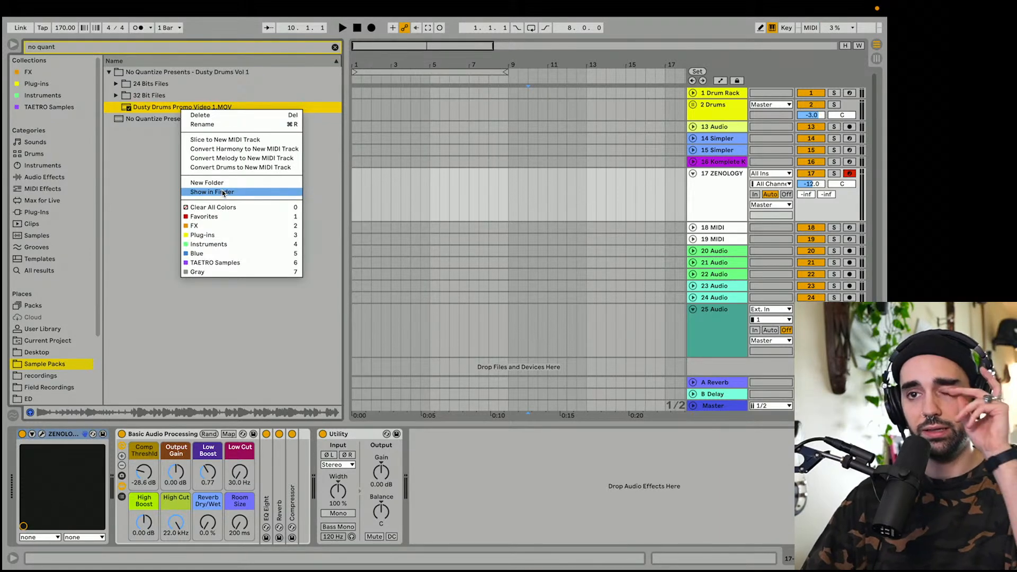
pyautogui.click(222, 192)
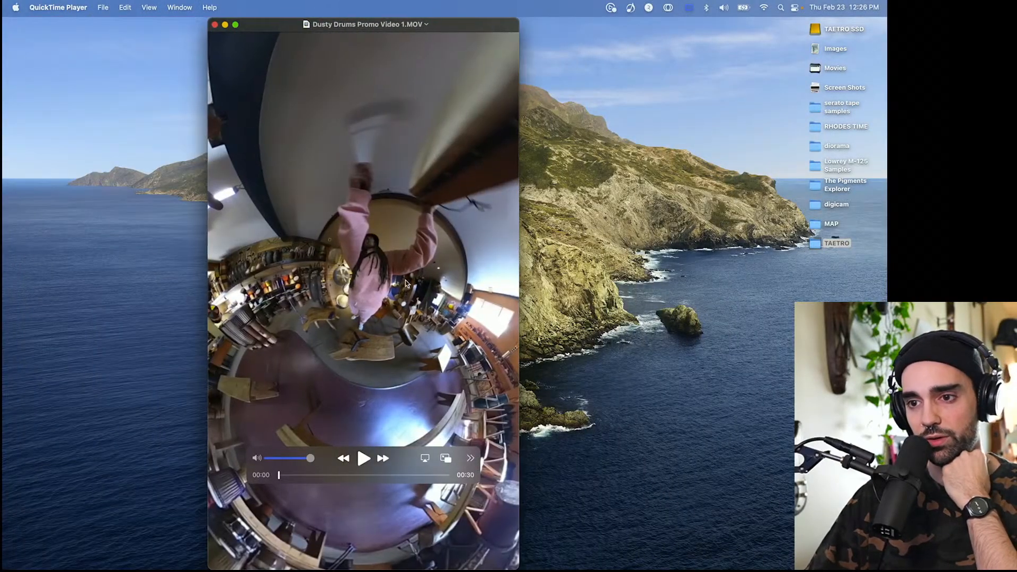
# Play the Dusty Drums promo video in QuickTime Player at slightly lower volume, and return to the Ableton Live project.
pyautogui.click(363, 459)
pyautogui.moveTo(306, 459)
pyautogui.mouseDown()
pyautogui.moveTo(285, 461)
pyautogui.moveTo(302, 462)
pyautogui.mouseUp()
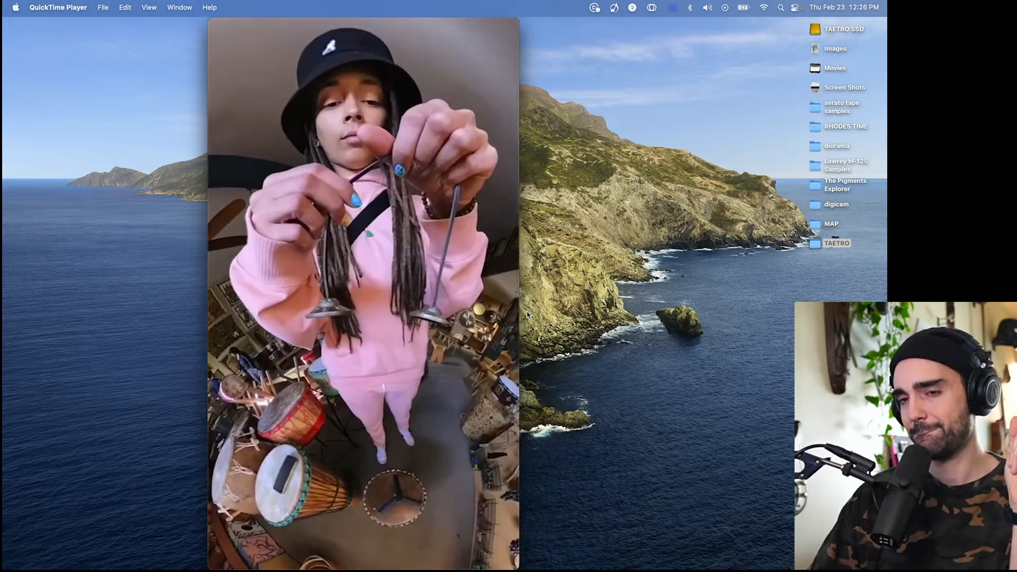
pyautogui.moveTo(479, 408)
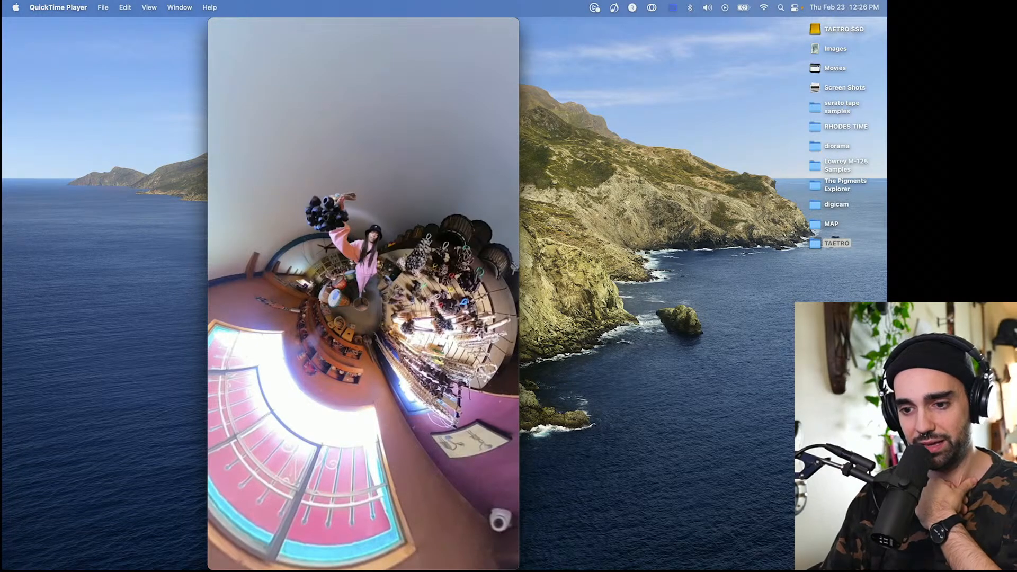
pyautogui.hotkey('ctrl', 'Right')
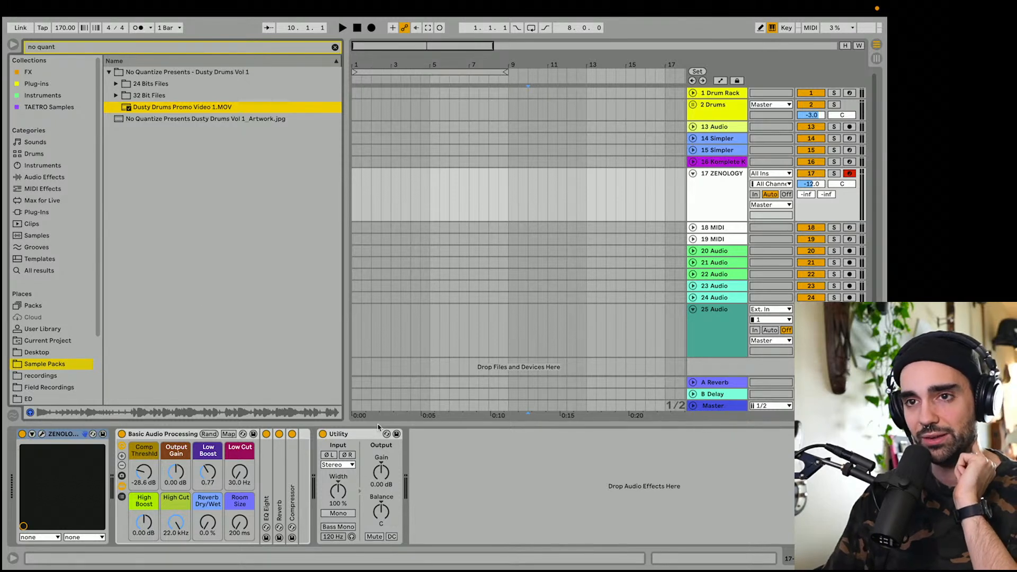
# Look through the 24 Bits Files folder, checking the African Percussion Loops folder and the Kicks folder inside One Shots.
pyautogui.click(115, 83)
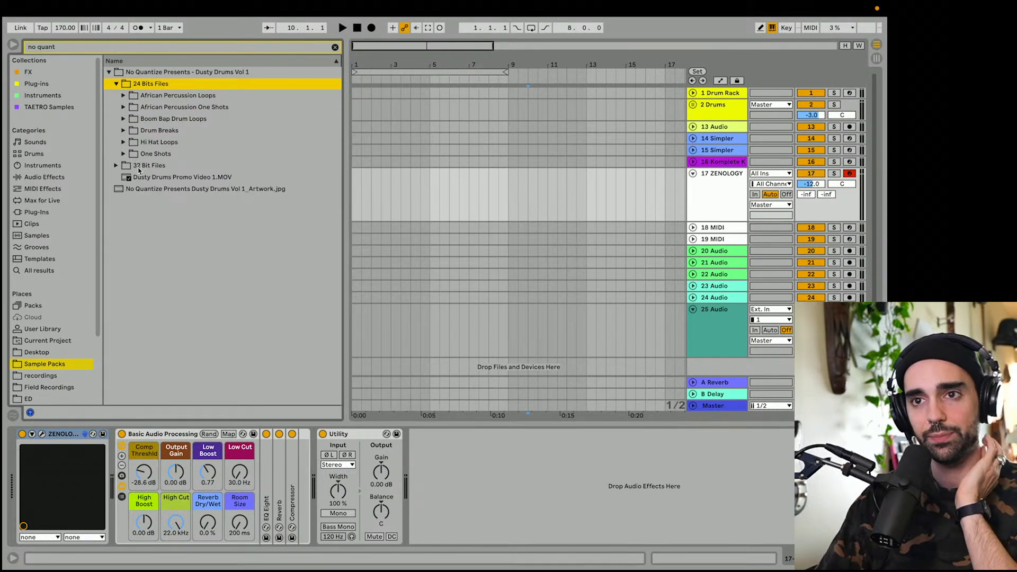
pyautogui.click(124, 96)
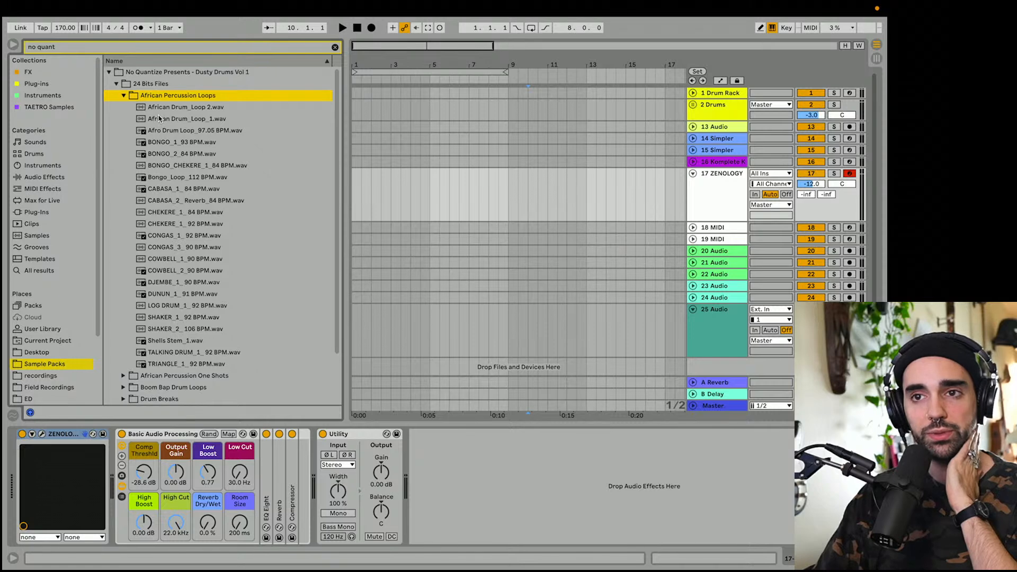
pyautogui.click(126, 96)
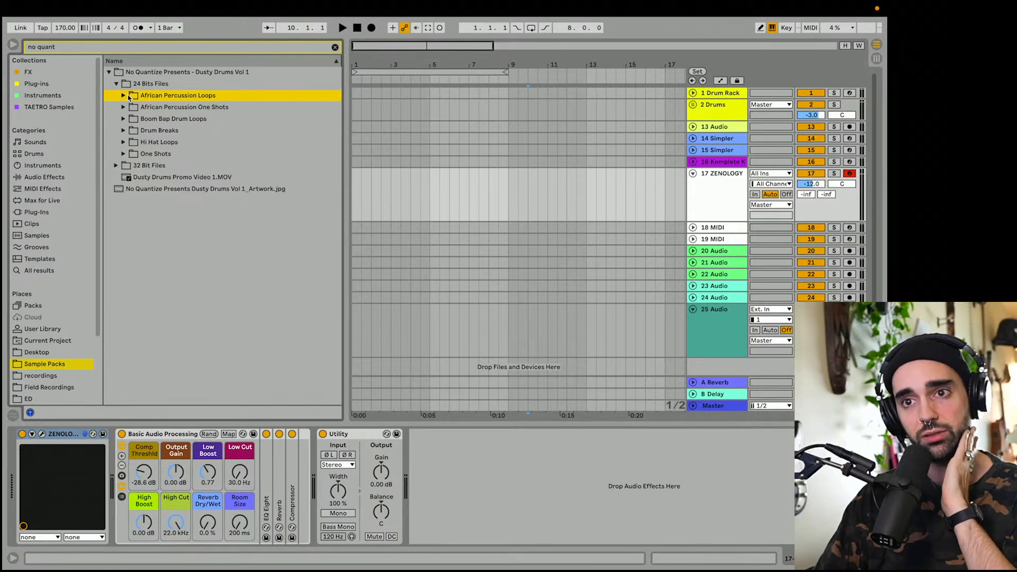
pyautogui.click(124, 154)
pyautogui.click(130, 166)
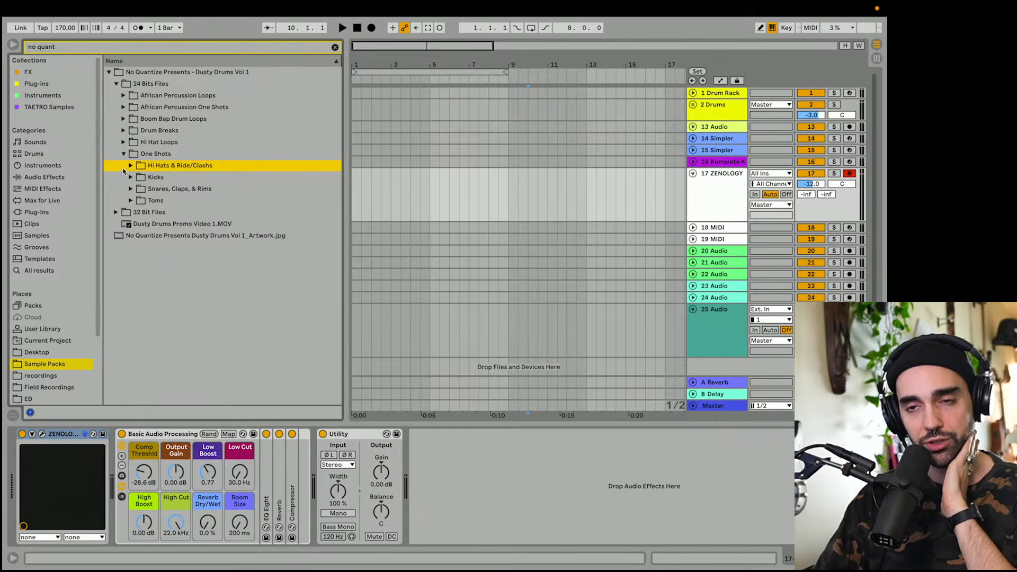
pyautogui.click(130, 178)
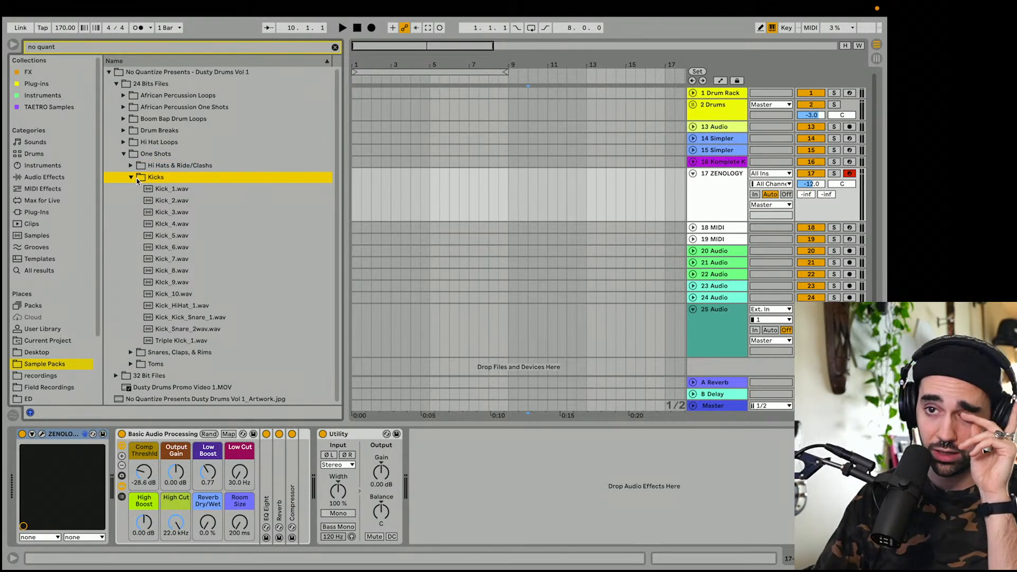
pyautogui.click(131, 177)
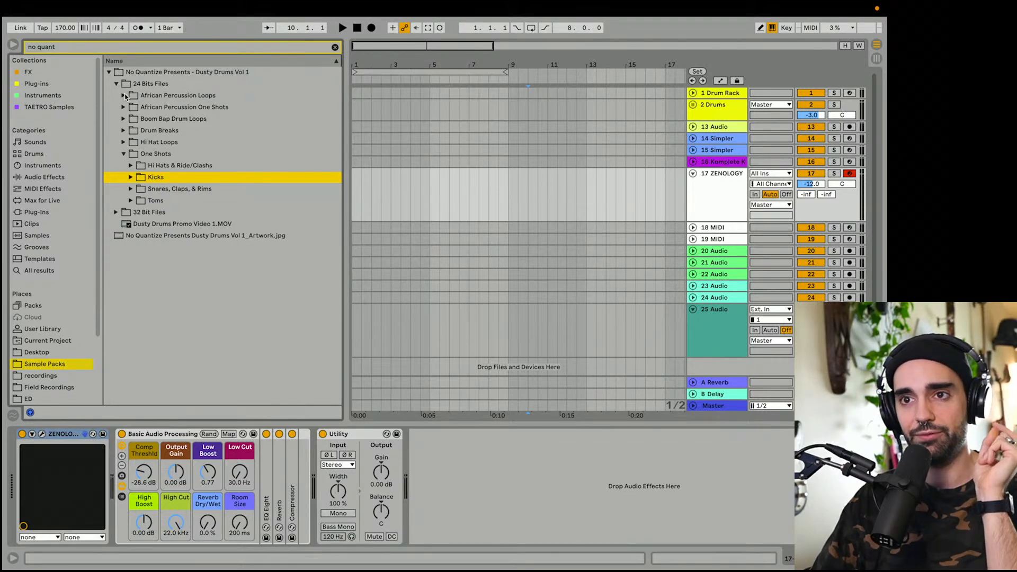
# Open the African Percussion One Shots folder and audition several samples, including African Drum_17.wav and Bongo_1.wav.
pyautogui.click(129, 106)
pyautogui.click(171, 143)
pyautogui.click(171, 166)
pyautogui.click(180, 239)
pyautogui.click(180, 282)
pyautogui.click(159, 328)
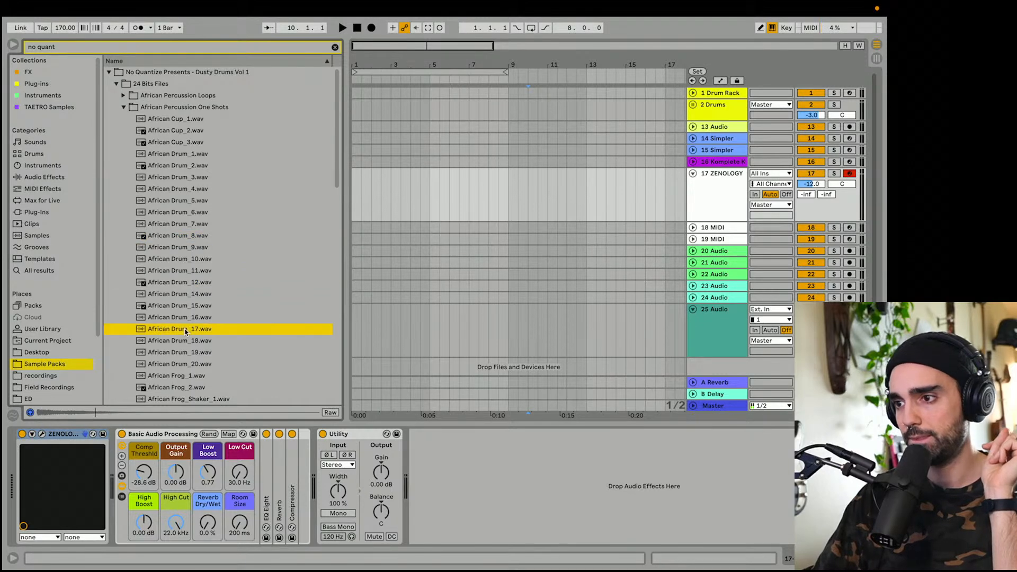
pyautogui.click(139, 364)
pyautogui.scroll(-1, 166, 380)
pyautogui.click(166, 380)
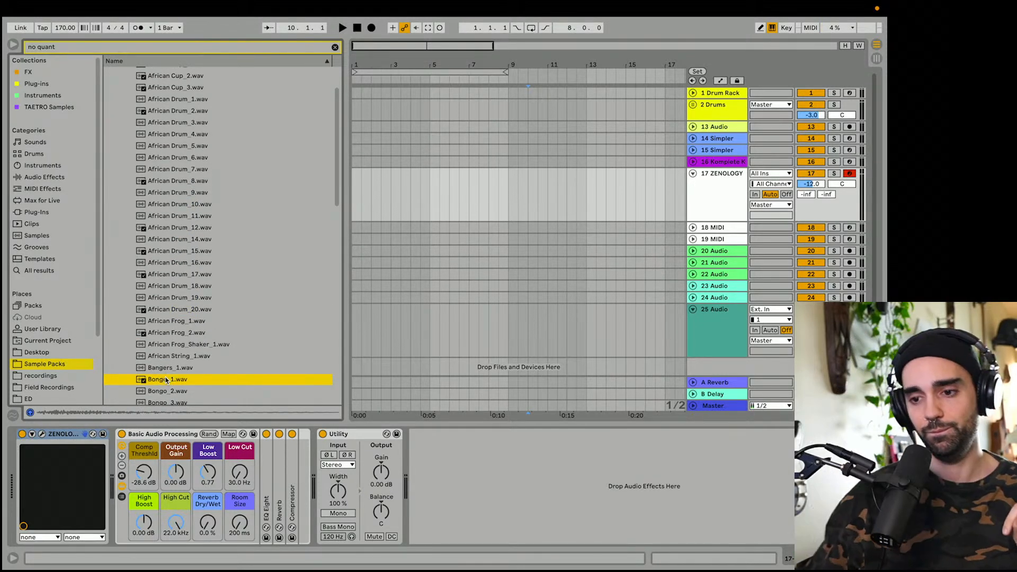
# Audition more African percussion one-shots, including African Drum_19.wav, African Frog_1.wav, African Drum_3.wav and African Cup_1.wav.
pyautogui.click(170, 297)
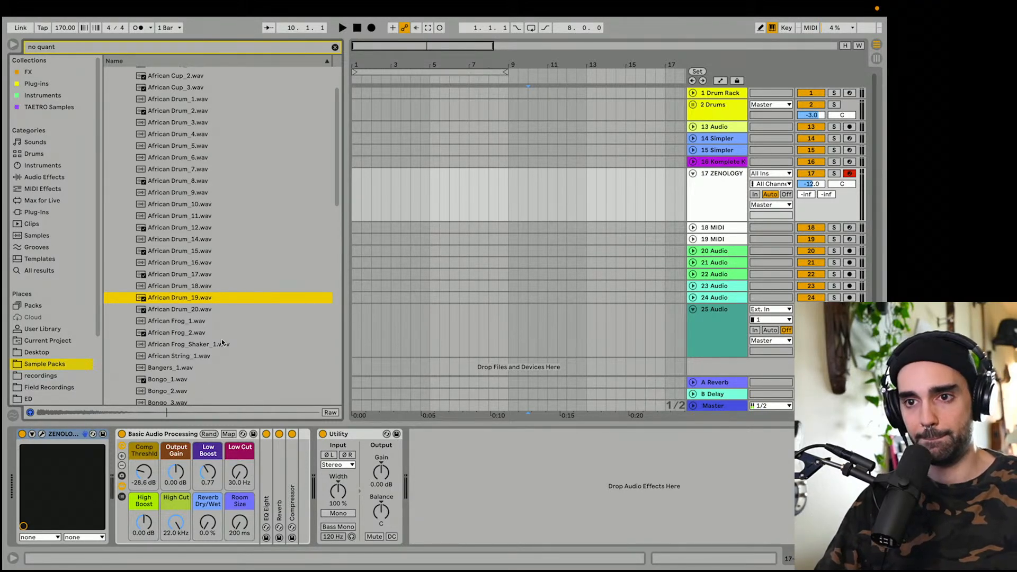
pyautogui.click(173, 321)
pyautogui.click(178, 301)
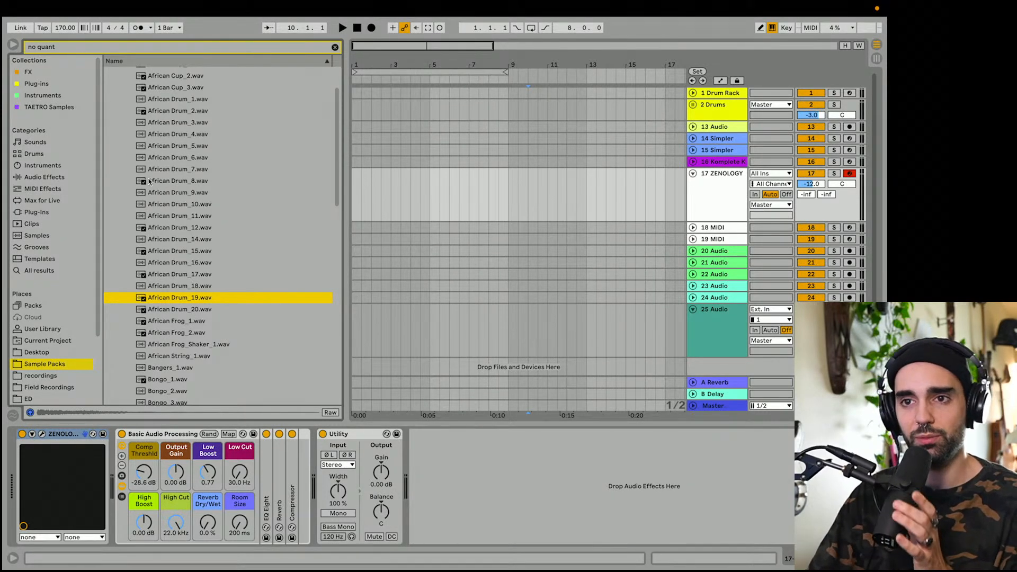
pyautogui.scroll(3, 171, 212)
pyautogui.click(171, 212)
pyautogui.click(175, 176)
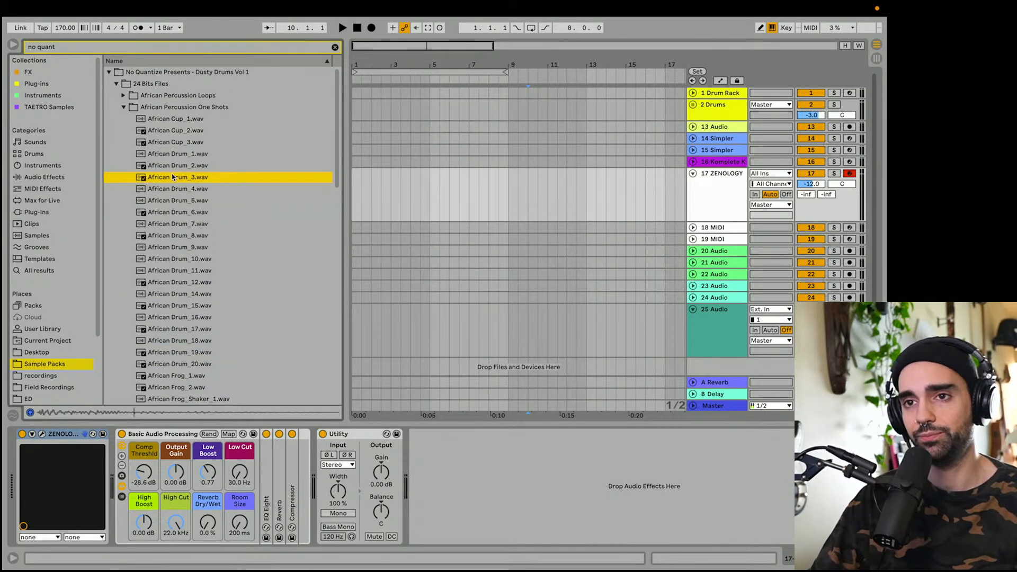
pyautogui.click(179, 119)
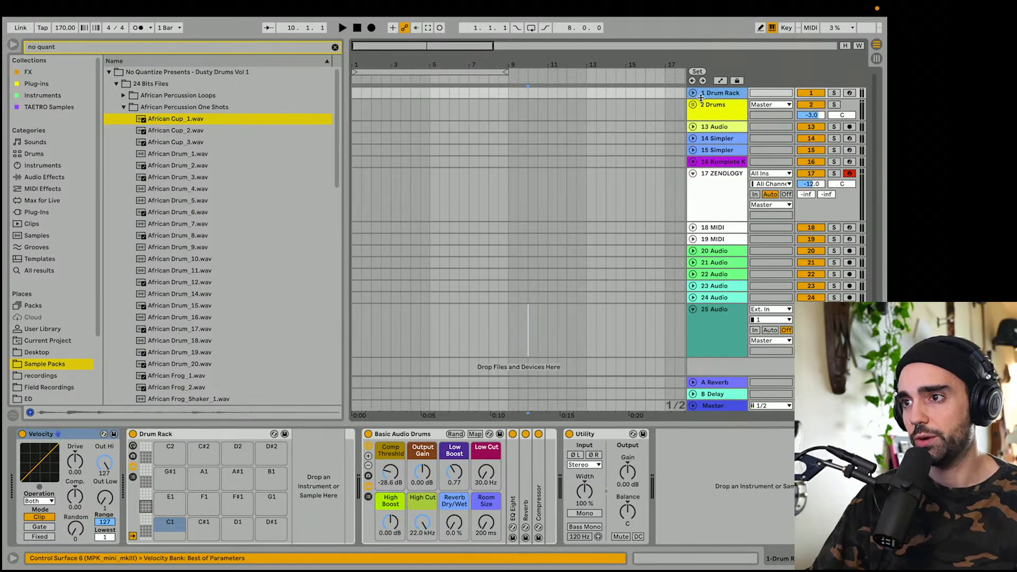
# Select the 1 Drum Rack track and unfold it to show its input and mixer settings.
pyautogui.click(693, 99)
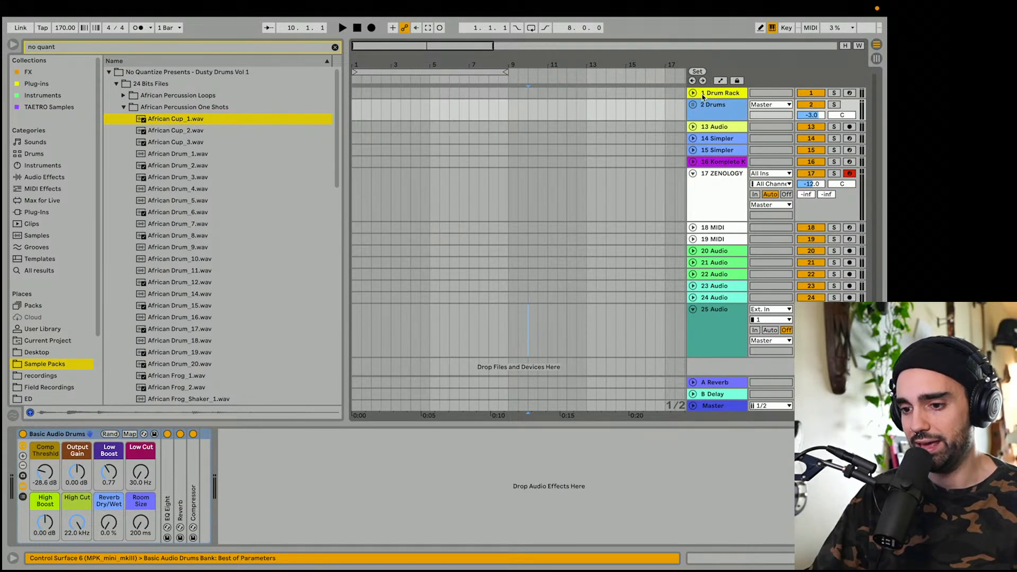
pyautogui.click(695, 94)
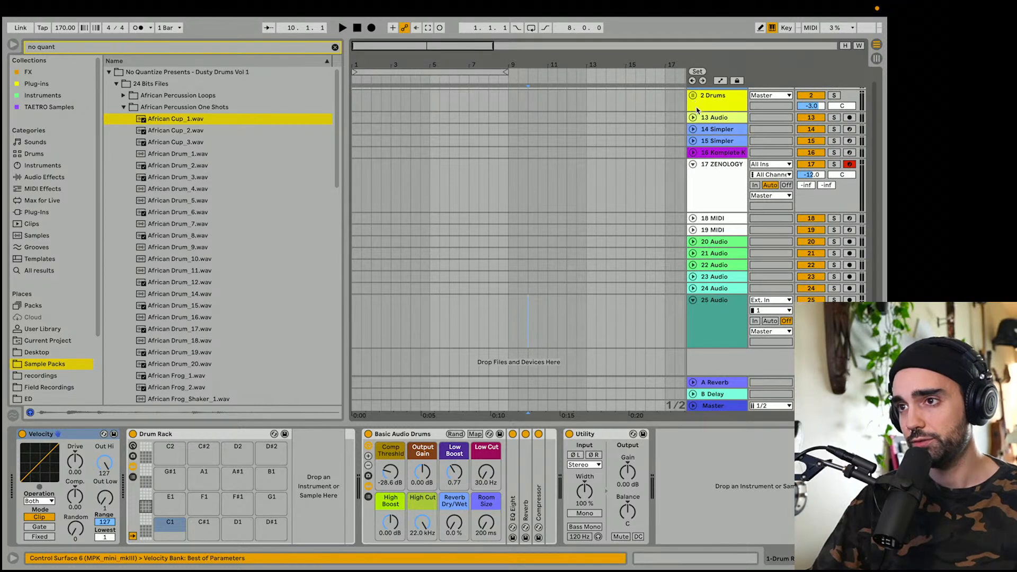
pyautogui.click(692, 91)
pyautogui.doubleClick(710, 105)
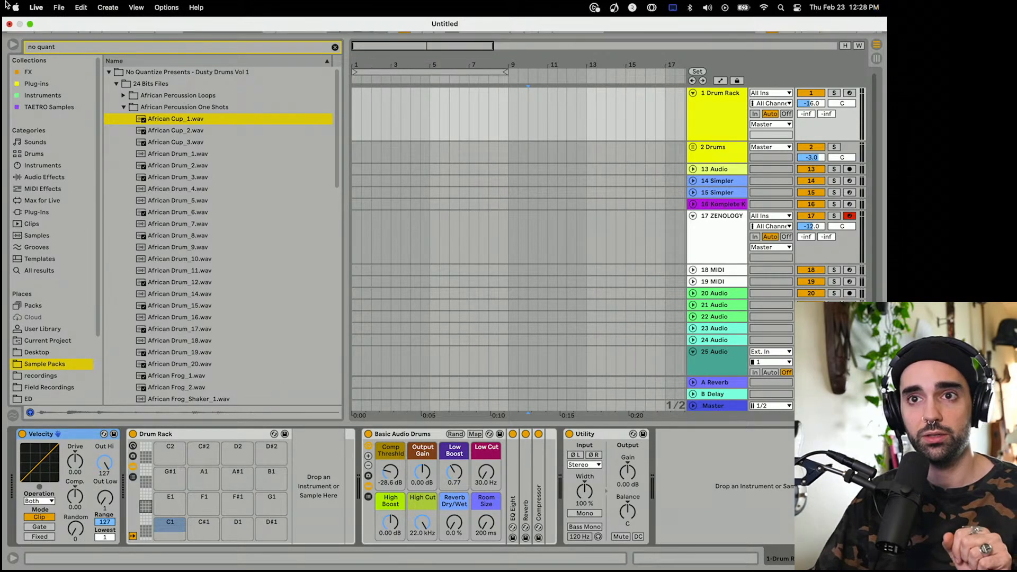
# Exit full screen, bring the live chat window over the project to read the latest messages, and move it out of view again.
pyautogui.click(30, 20)
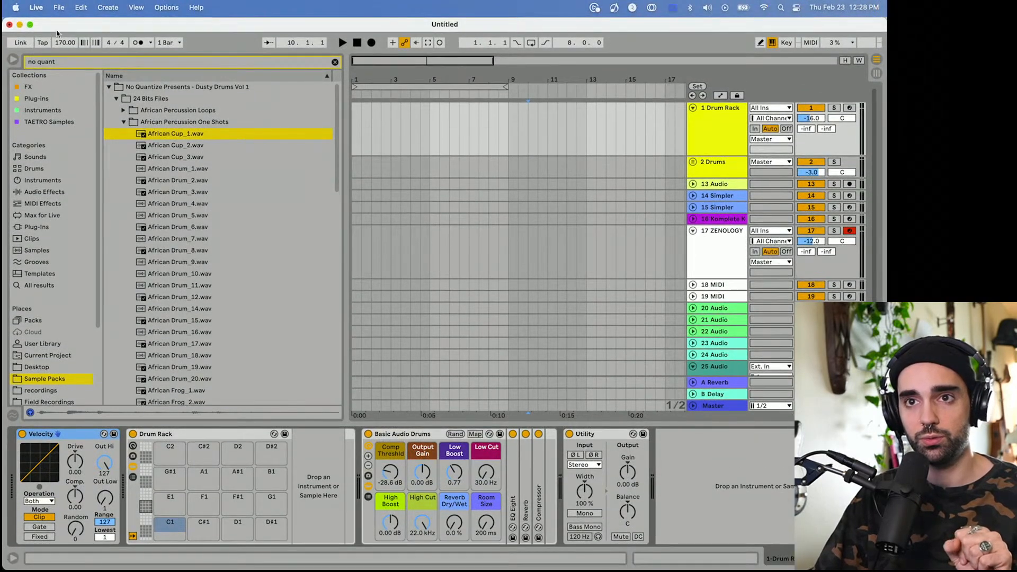
pyautogui.moveTo(613, 571); pyautogui.dragTo(587, 55)
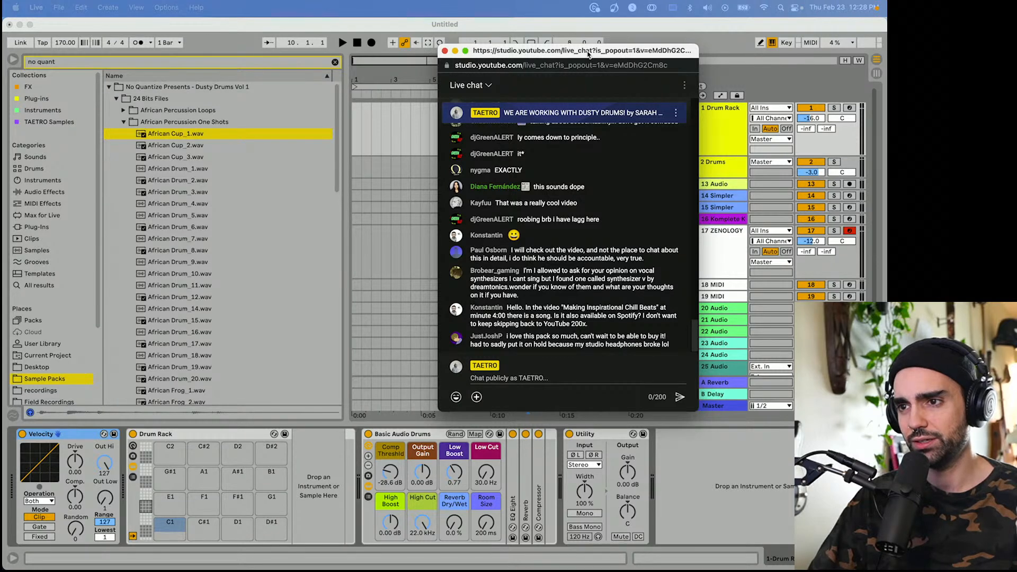
pyautogui.moveTo(587, 54); pyautogui.dragTo(587, 54)
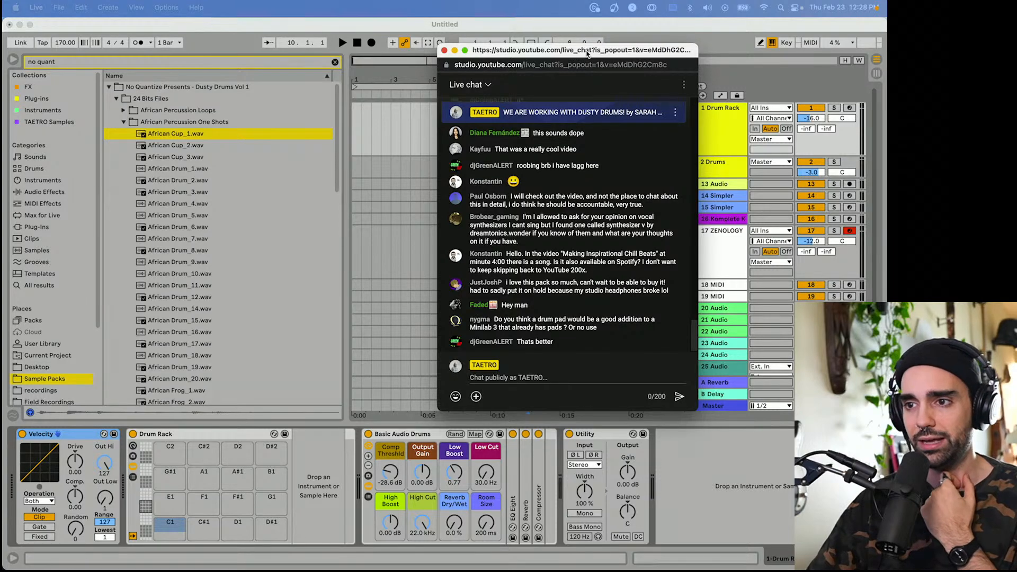
pyautogui.moveTo(587, 54); pyautogui.dragTo(572, 571)
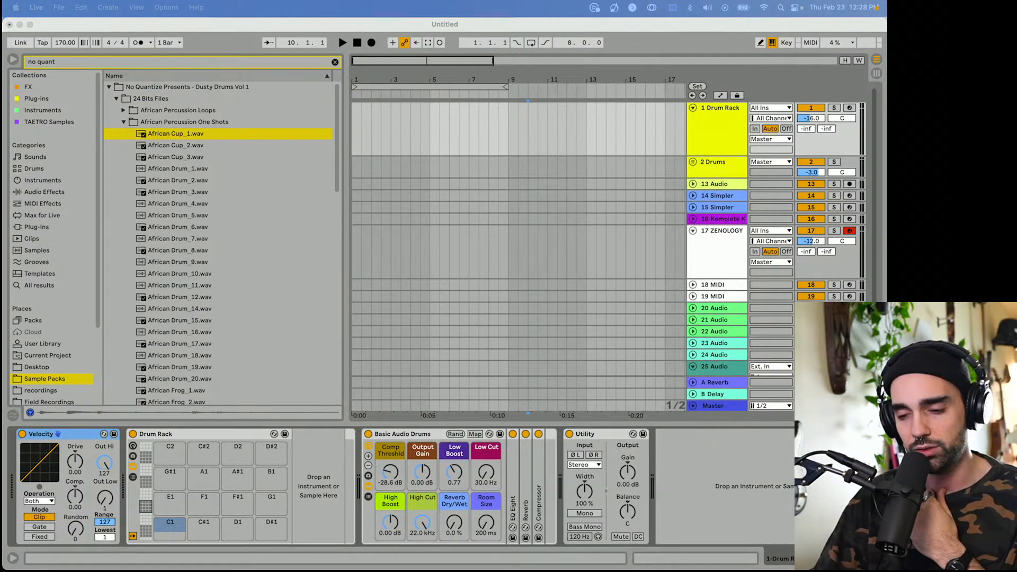
# Select the 1 Drum Rack track and audition more African percussion one-shots, including African Cup_1.wav, African Cup_2.wav and African Drum_12.wav.
pyautogui.click(728, 129)
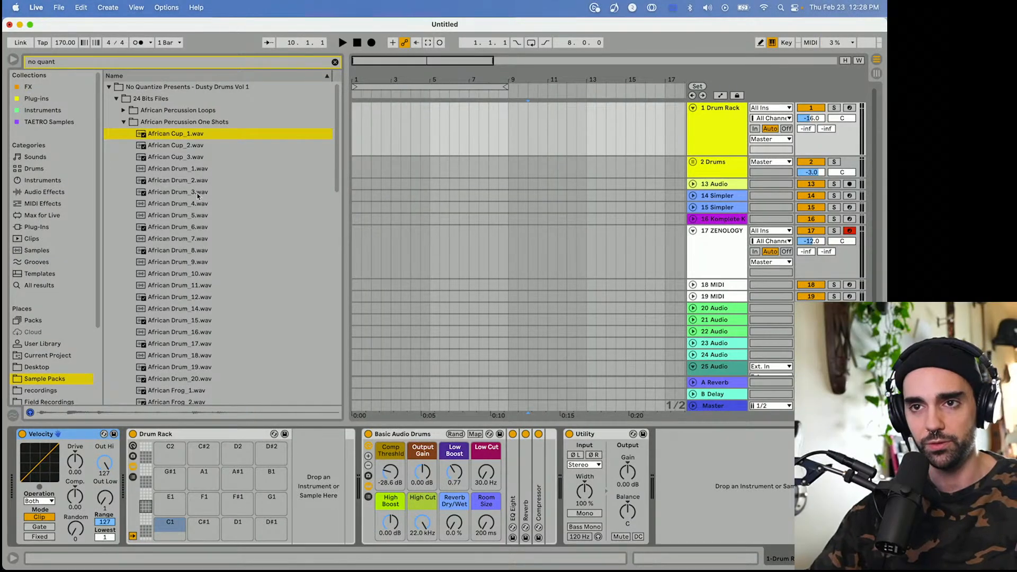
pyautogui.click(185, 208)
pyautogui.click(184, 135)
pyautogui.click(180, 145)
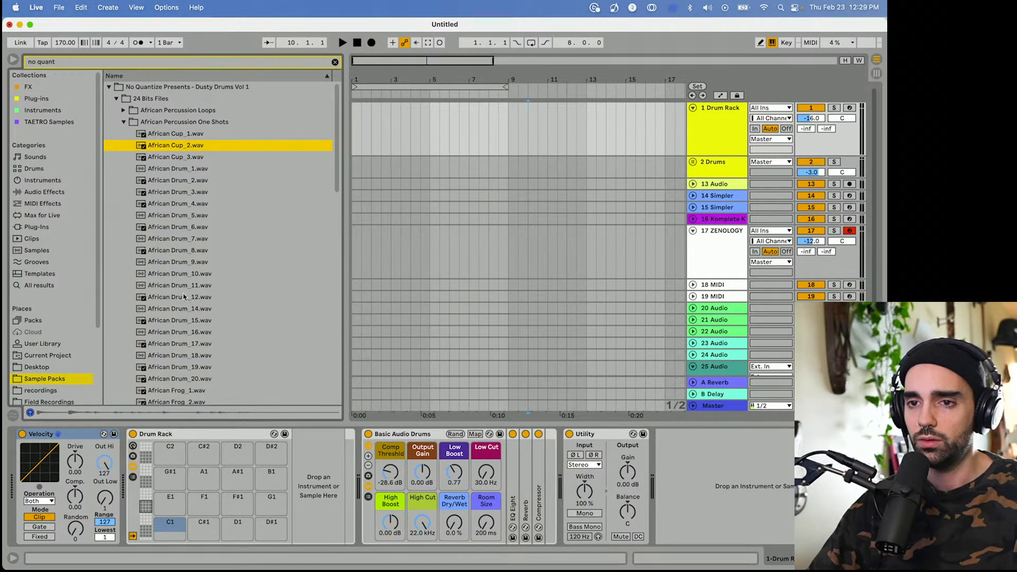
pyautogui.click(186, 296)
# Close the African Percussion One Shots folder, open One Shots > Kicks, and audition kicks including Kick_1.wav, Kick_3.wav, Kick_5.wav and Kick_7.wav.
pyautogui.click(123, 122)
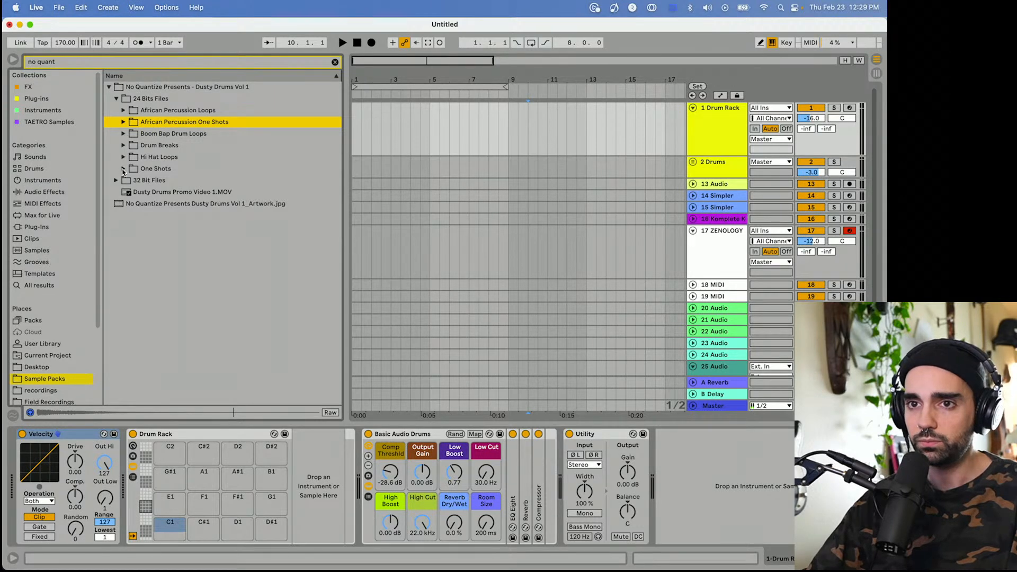
pyautogui.click(123, 169)
pyautogui.click(131, 192)
pyautogui.click(150, 204)
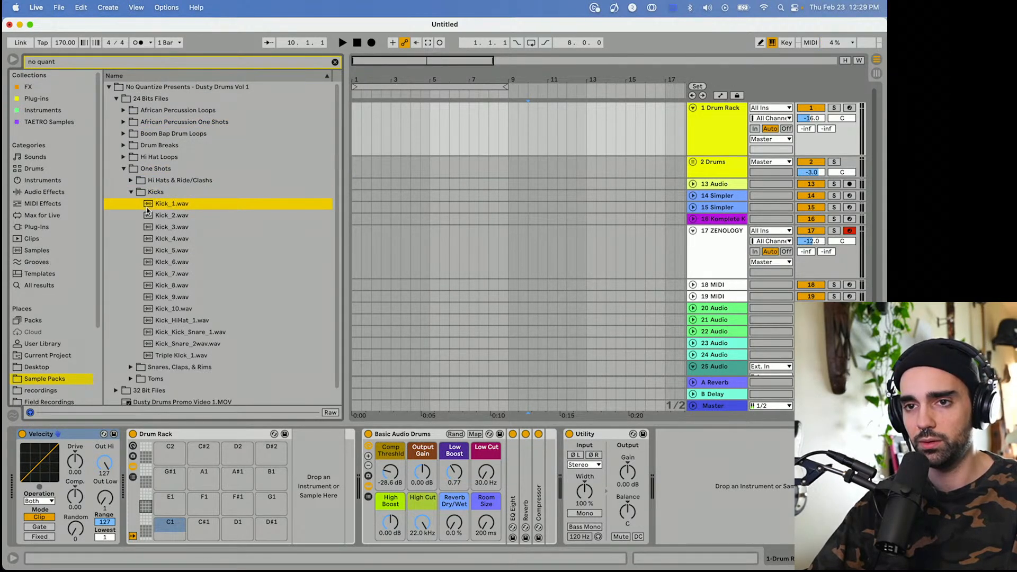
pyautogui.click(151, 226)
pyautogui.click(168, 274)
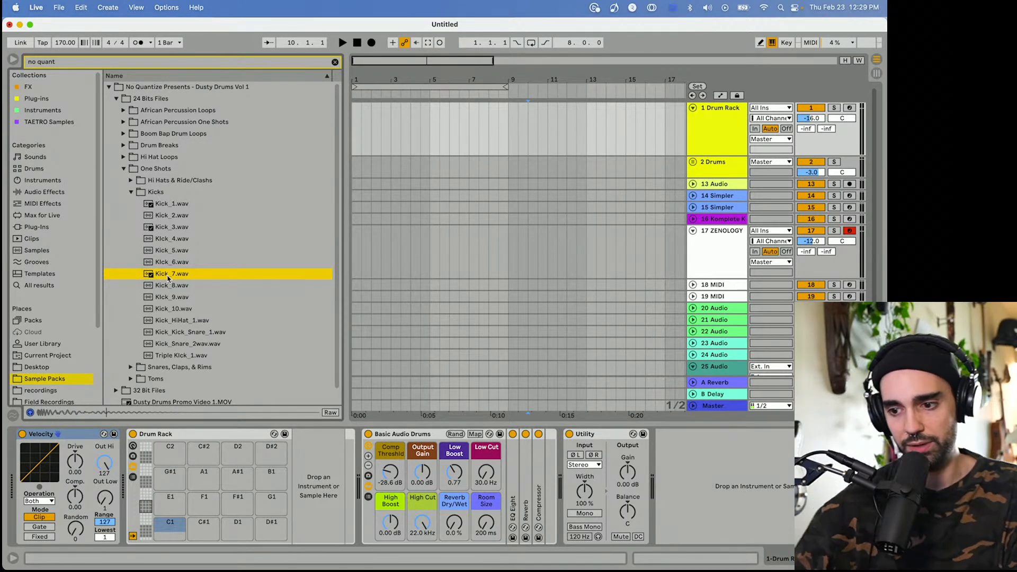
pyautogui.click(171, 250)
pyautogui.click(172, 229)
pyautogui.click(172, 218)
pyautogui.click(172, 227)
pyautogui.click(171, 205)
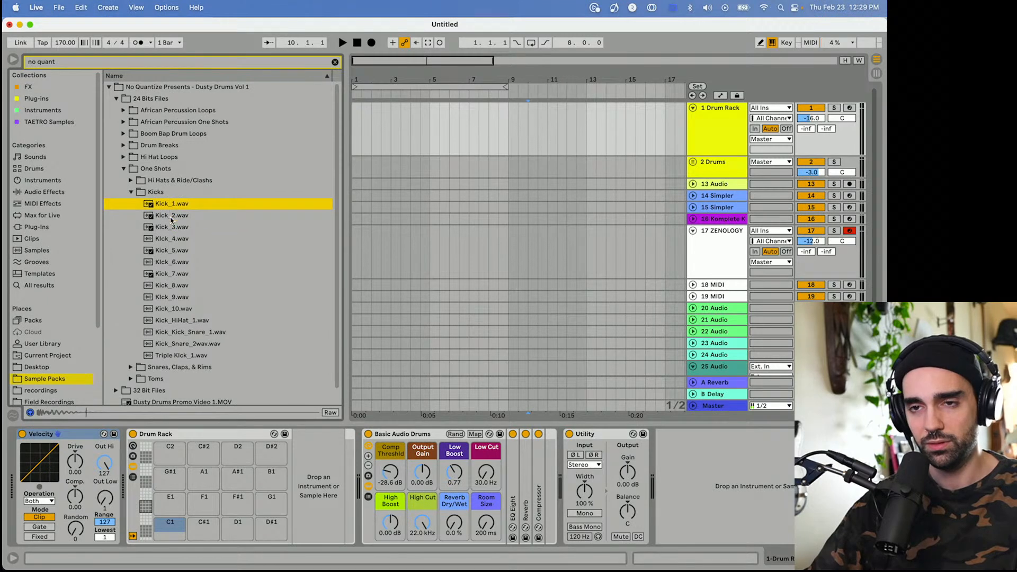
# Load Kick_2.wav onto drum rack pad C1 and arm the 1 Drum Rack track for recording.
pyautogui.click(171, 217)
pyautogui.moveTo(150, 219); pyautogui.dragTo(174, 538)
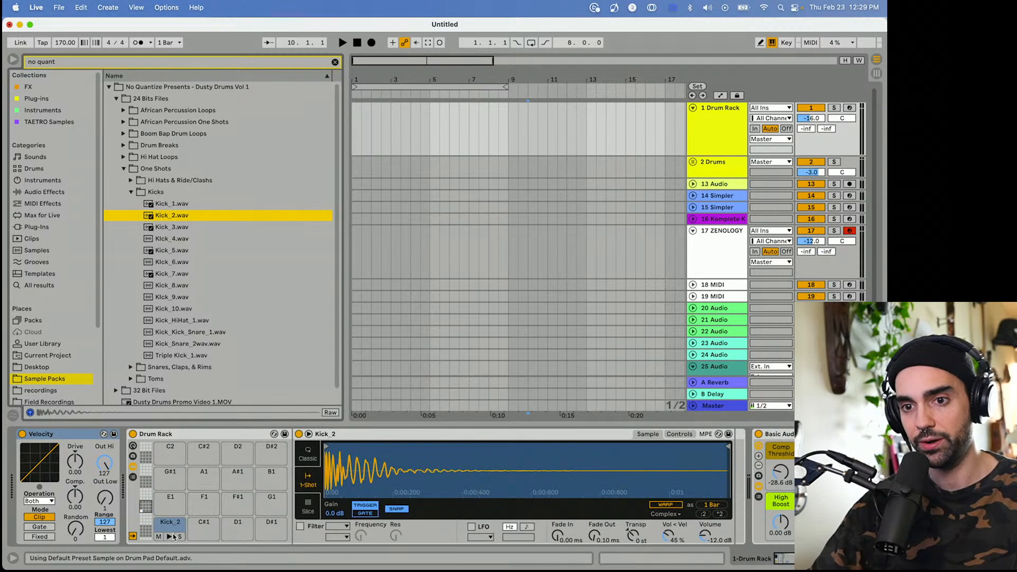
pyautogui.click(849, 108)
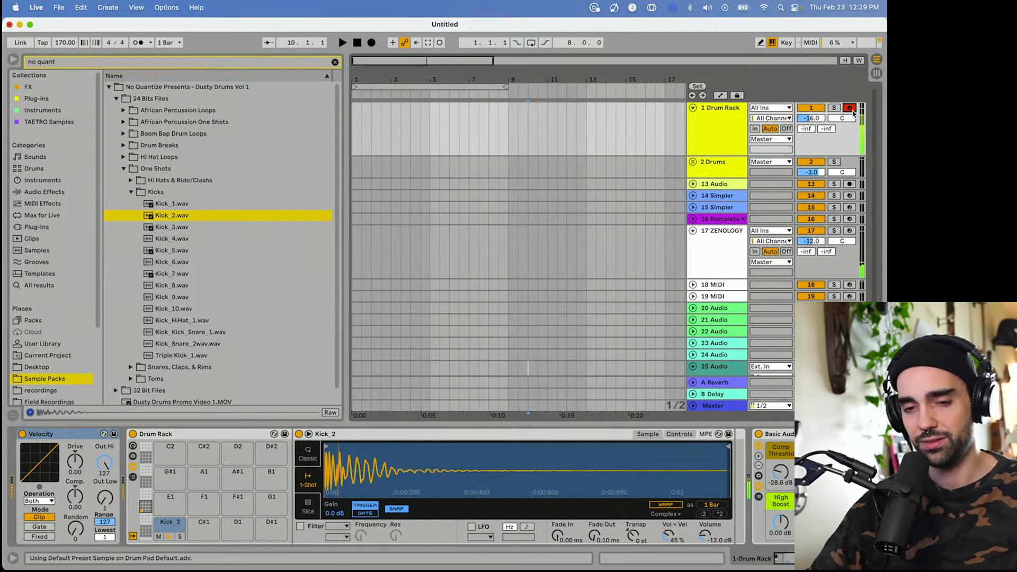
# Close the Kicks folder, open Snares, Claps, & Rims, and audition Clap_5.wav, Clap_2.wav, Snap_2.wav and Rim_5.wav.
pyautogui.click(131, 192)
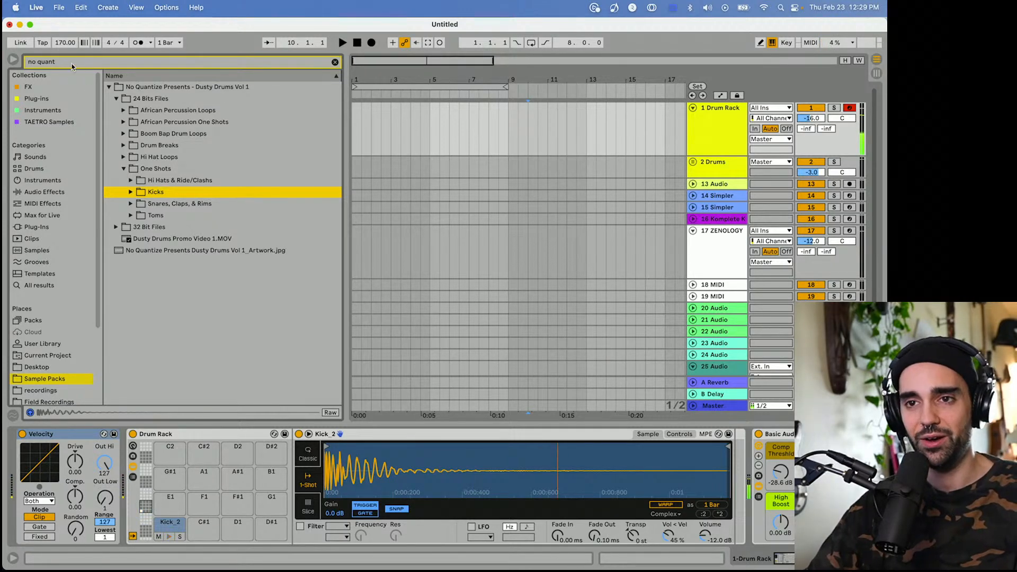
pyautogui.click(130, 204)
pyautogui.click(184, 262)
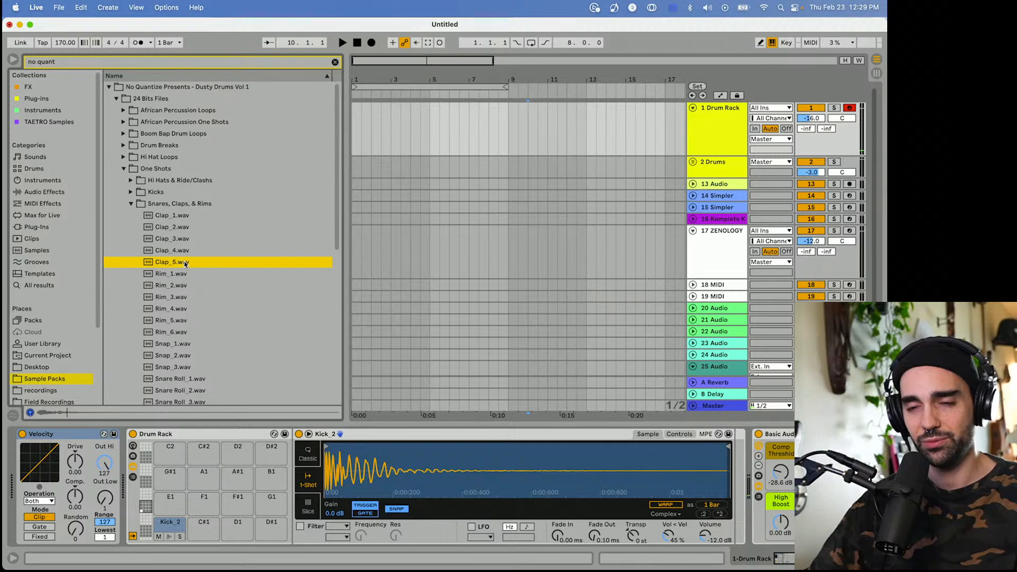
pyautogui.scroll(-1, 173, 230)
pyautogui.click(171, 218)
pyautogui.click(171, 206)
pyautogui.click(168, 335)
pyautogui.click(169, 300)
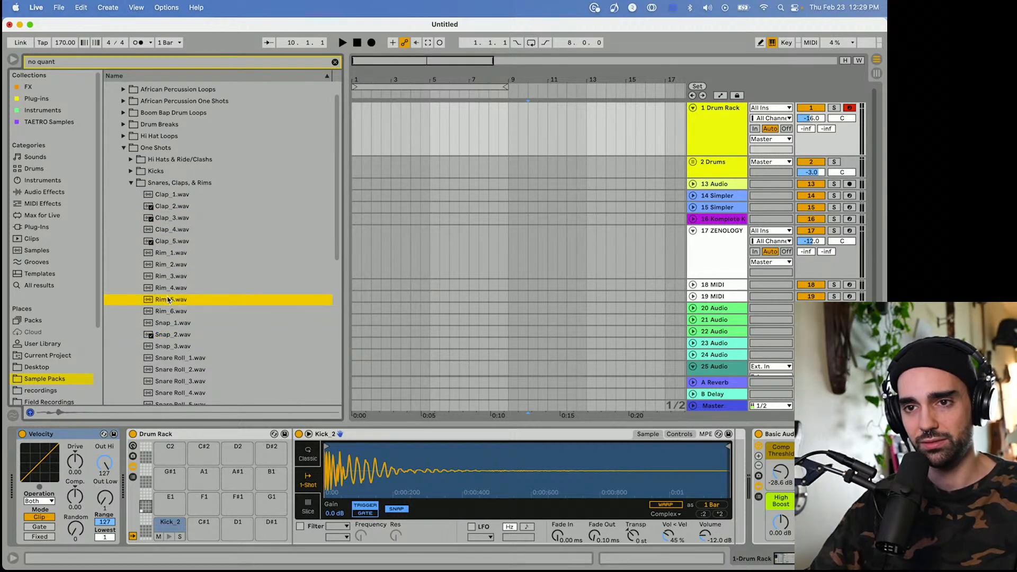
# Audition the rim samples Rim_4.wav, Rim_1.wav, Rim_6.wav and Rim_2.wav, and load Rim_2.wav onto drum rack pad D#1.
pyautogui.click(172, 288)
pyautogui.click(173, 265)
pyautogui.click(170, 254)
pyautogui.click(166, 265)
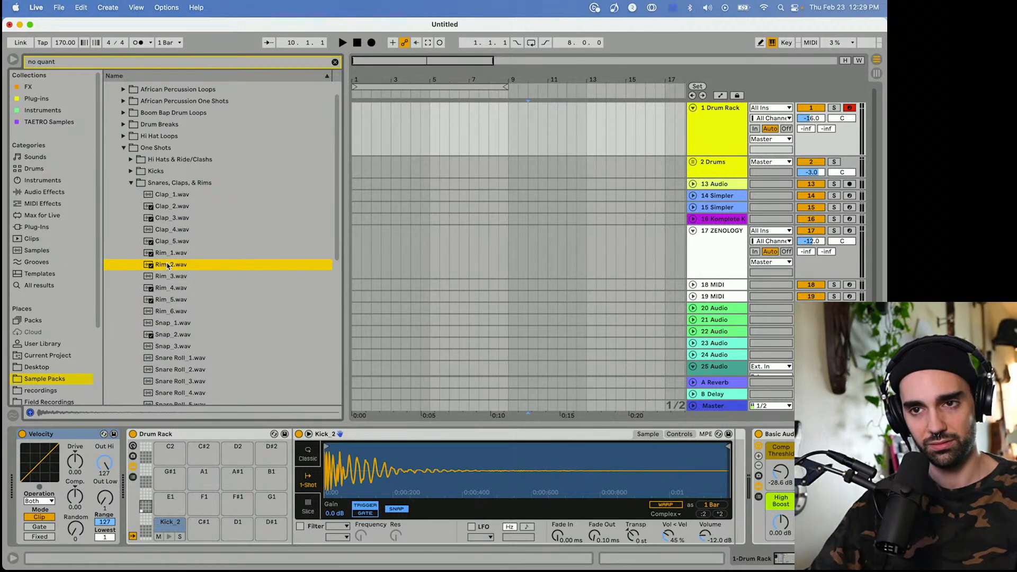
pyautogui.click(167, 312)
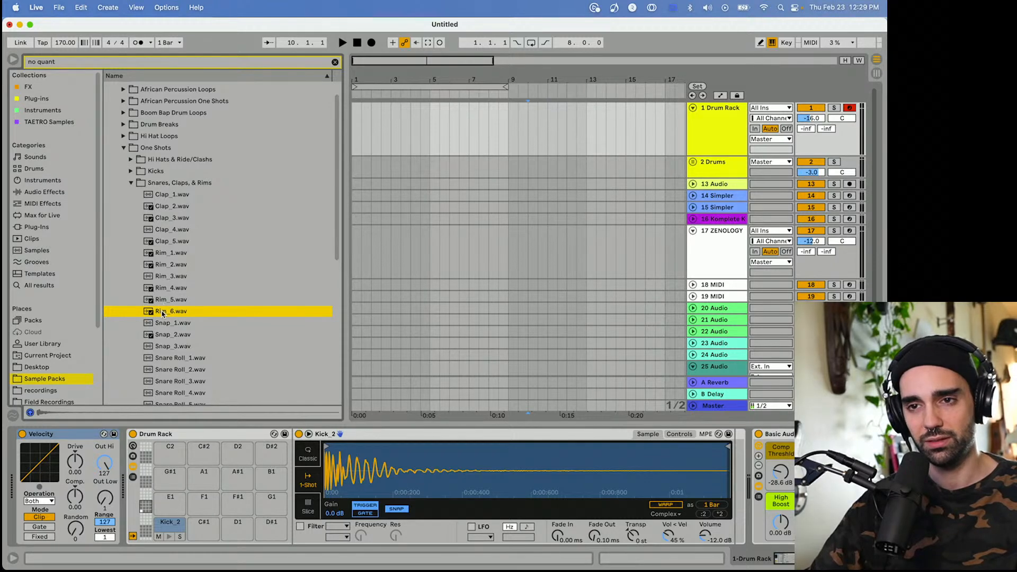
pyautogui.click(168, 253)
pyautogui.click(164, 264)
pyautogui.scroll(-1, 164, 266)
pyautogui.moveTo(165, 264); pyautogui.dragTo(262, 527)
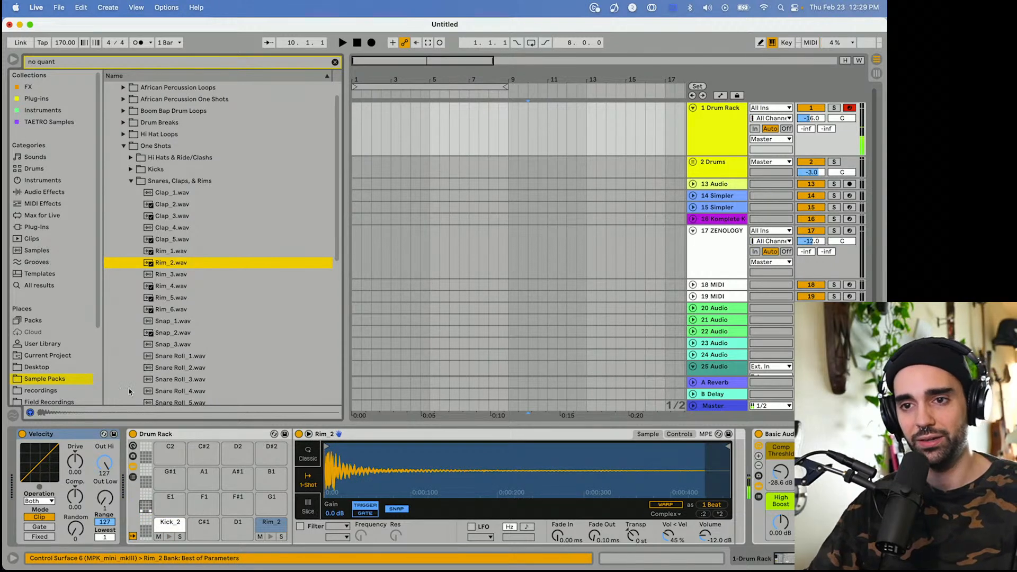
# Audition snare rolls such as Snare Roll_2.wav, Snare Roll_4.wav and Snare Roll_6.wav, plus Snare_1.wav and Snare_4.wav.
pyautogui.scroll(-6, 181, 318)
pyautogui.click(171, 301)
pyautogui.click(174, 323)
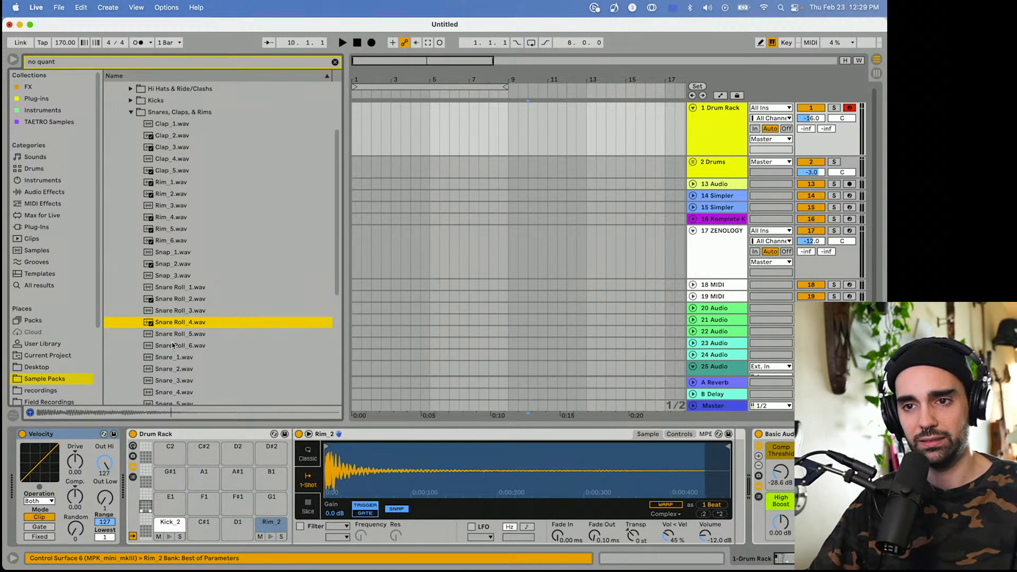
pyautogui.click(176, 345)
pyautogui.click(177, 358)
pyautogui.scroll(-4, 177, 366)
pyautogui.click(175, 343)
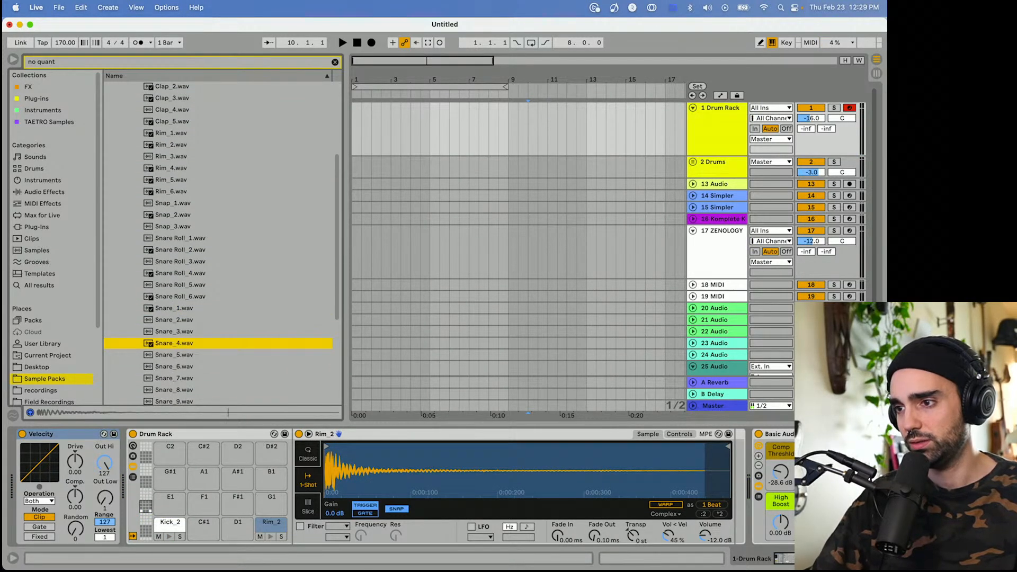
# Compare Snare_6.wav with Snare_7.wav and load Snare_6.wav onto drum rack pad D1.
pyautogui.click(178, 366)
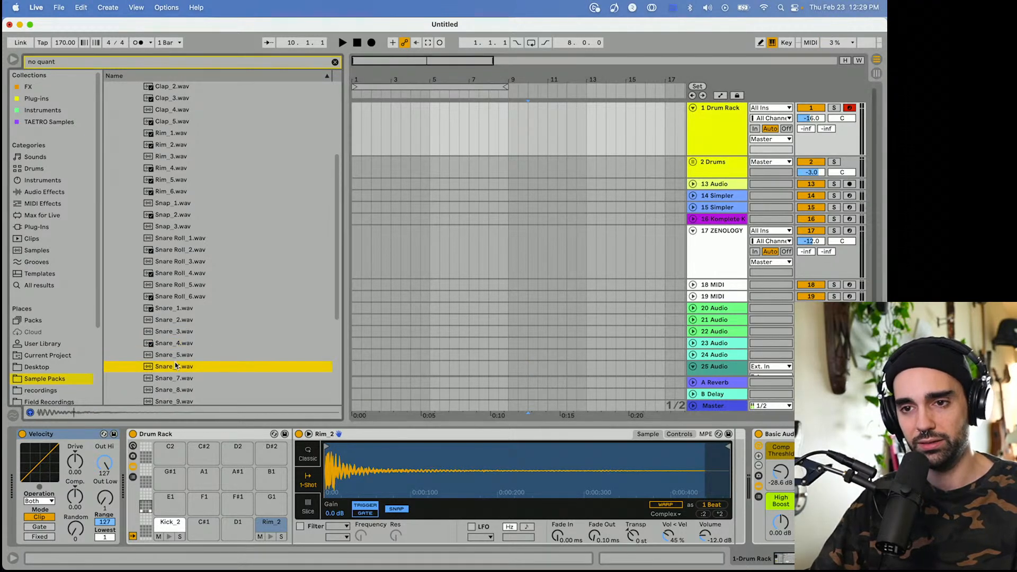
pyautogui.click(180, 381)
pyautogui.click(171, 368)
pyautogui.moveTo(171, 367); pyautogui.dragTo(237, 530)
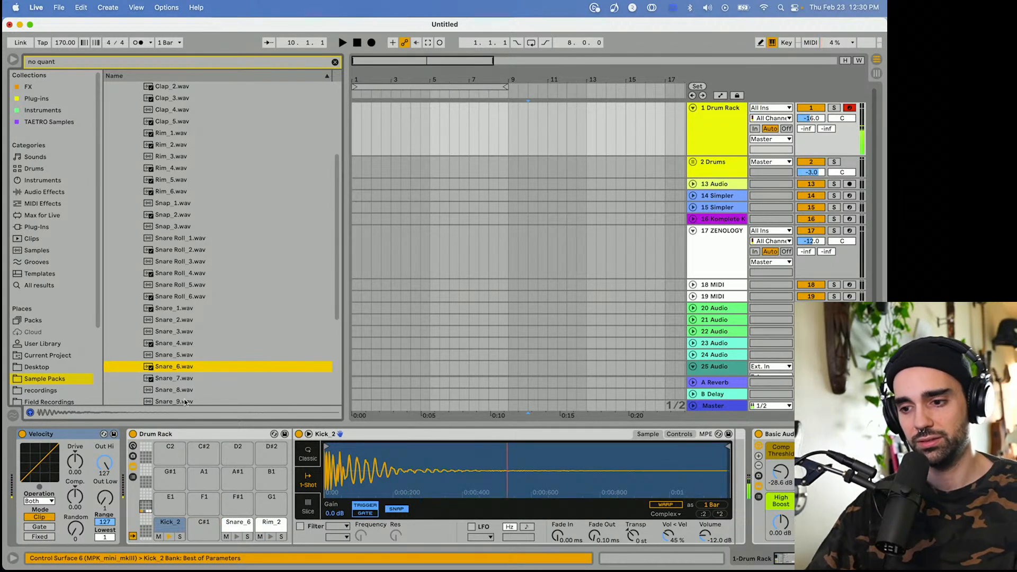
# Audition further snares across the folder, including Snare_14.wav, Snare_16.wav, Snare_8.wav, Snare_3.wav, Snare_2.wav and Snare_1.wav.
pyautogui.scroll(-5, 217, 352)
pyautogui.click(192, 324)
pyautogui.click(181, 355)
pyautogui.click(190, 380)
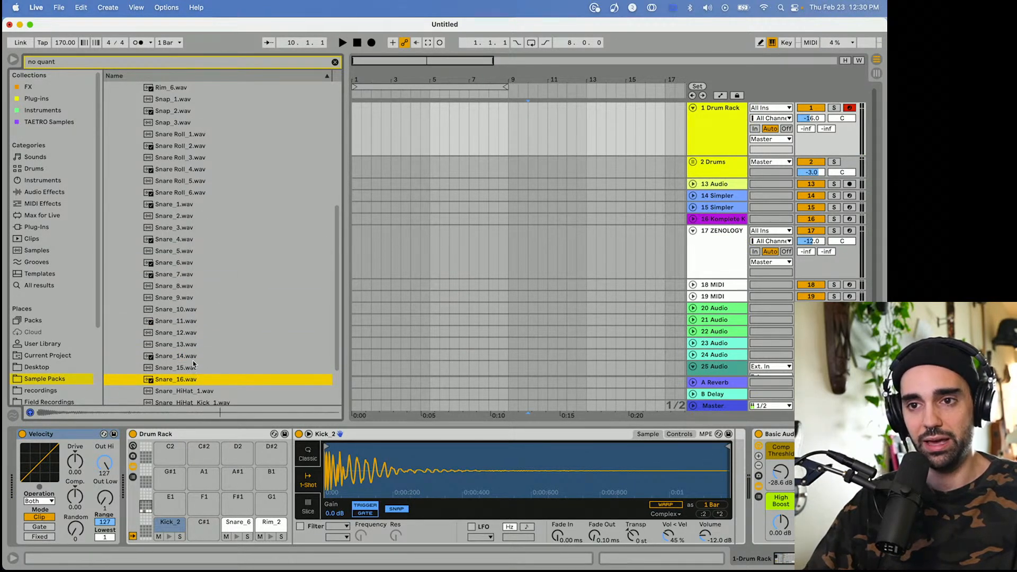
pyautogui.click(190, 312)
pyautogui.click(186, 287)
pyautogui.click(180, 228)
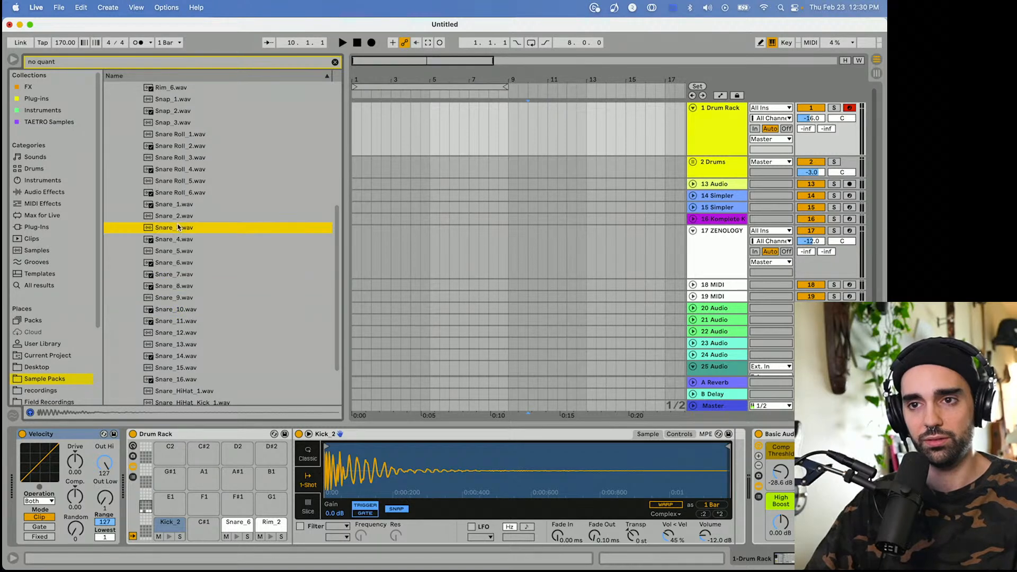
pyautogui.click(182, 215)
pyautogui.click(183, 206)
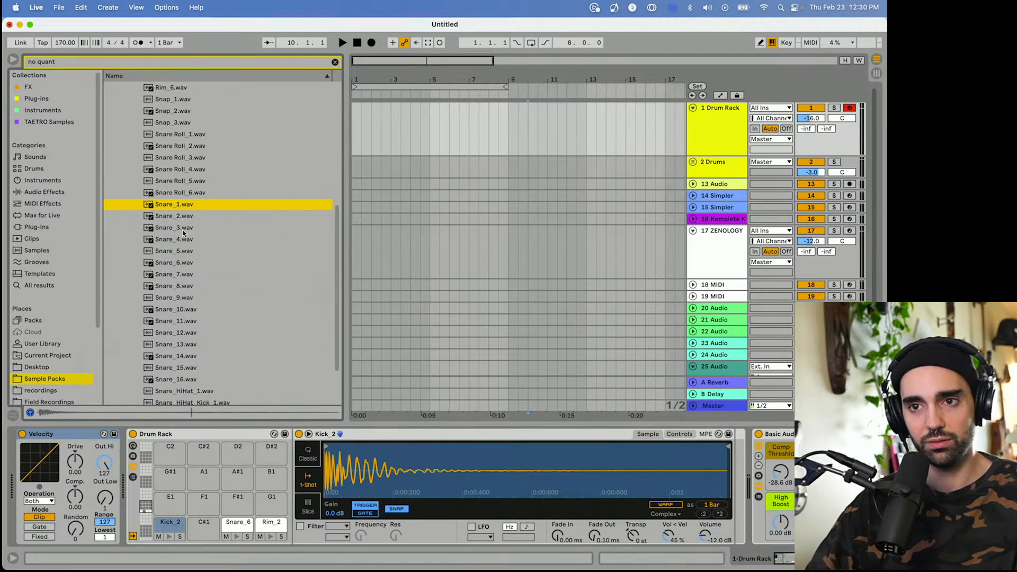
# Audition the snares in order from Snare_5.wav to Snare_12.wav and load Snare_12.wav onto drum rack pad C#1.
pyautogui.click(183, 252)
pyautogui.press('Down')
pyautogui.press('Down')
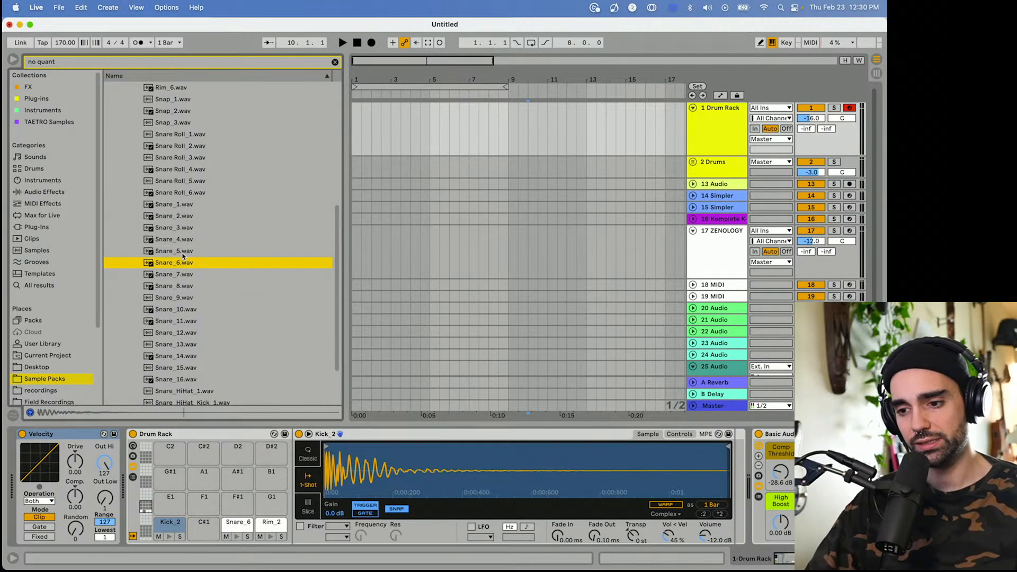
pyautogui.press('Down')
pyautogui.press('Down')
pyautogui.press('Up')
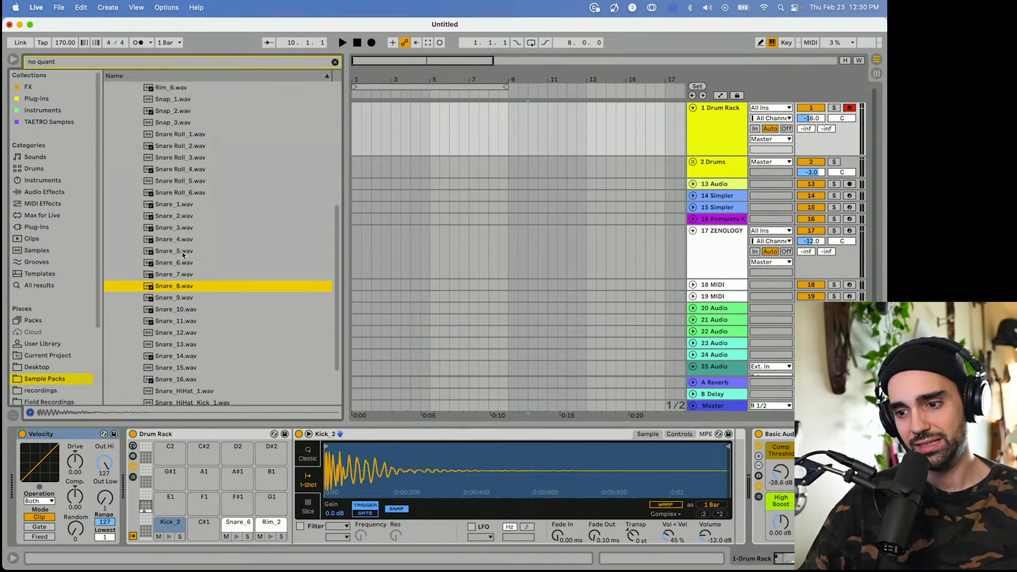
pyautogui.press('Down')
pyautogui.press('Down')
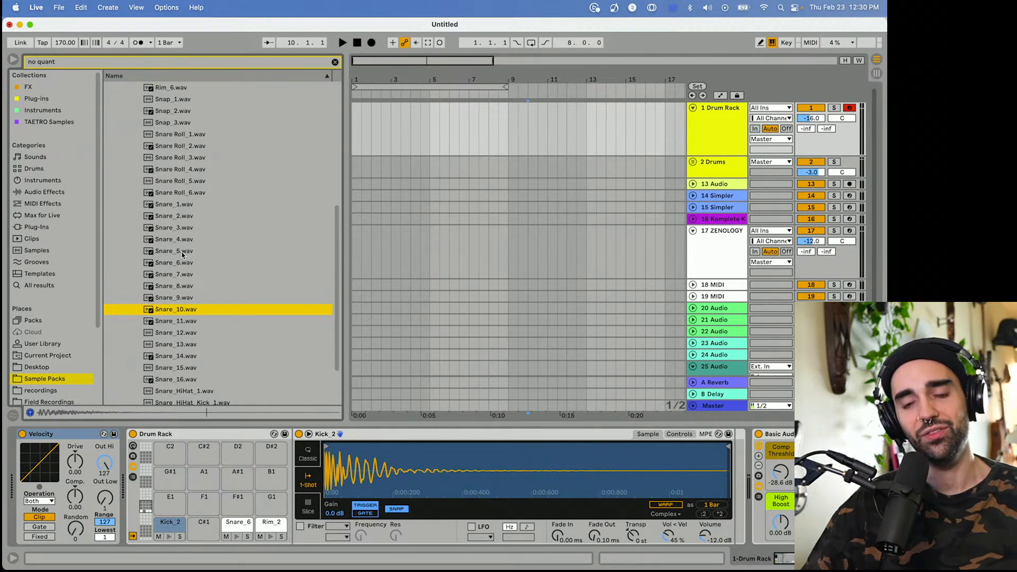
pyautogui.press('Down')
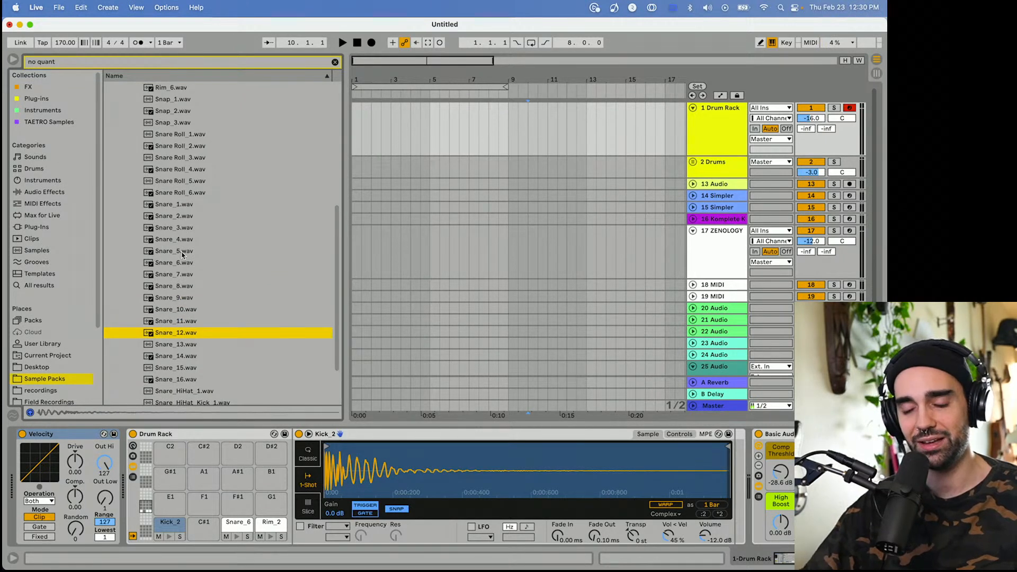
pyautogui.click(181, 333)
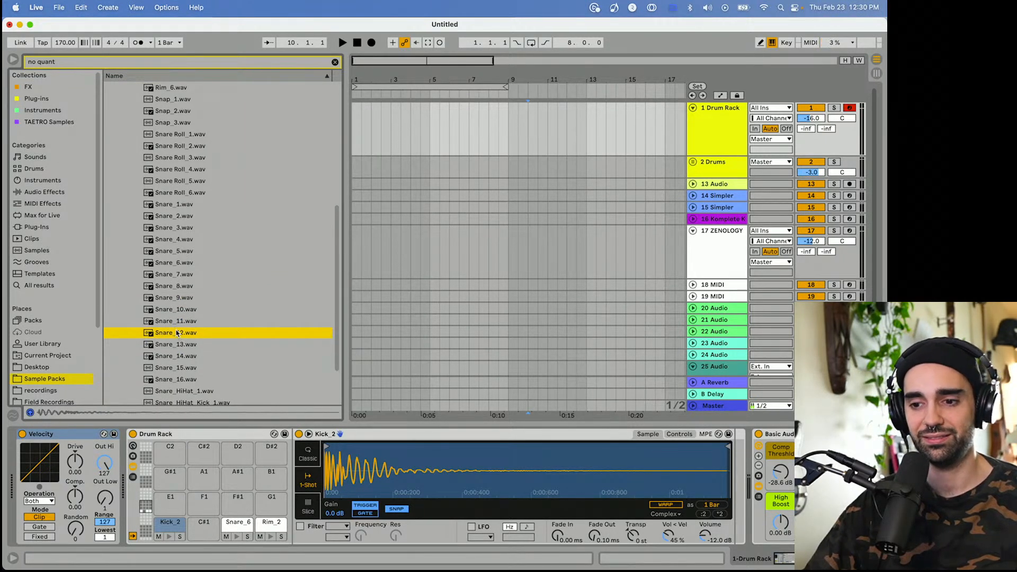
pyautogui.moveTo(174, 334); pyautogui.dragTo(200, 530)
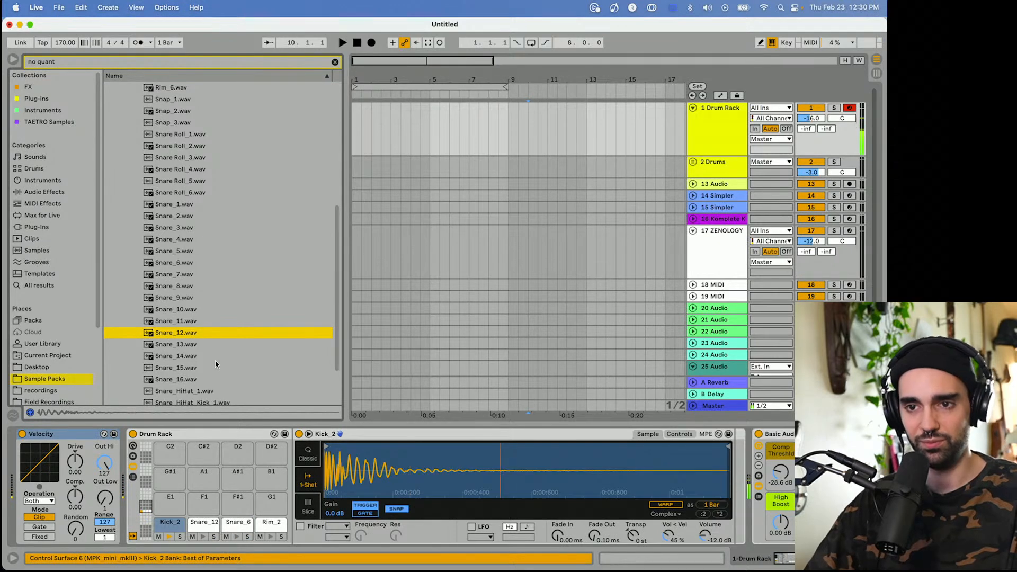
# Audition the combined hits Snare_HiHat_1.wav, Snare_HiHat_Kick_1.wav and Snare_Kick_1.wav.
pyautogui.scroll(-3, 216, 364)
pyautogui.click(186, 330)
pyautogui.click(184, 342)
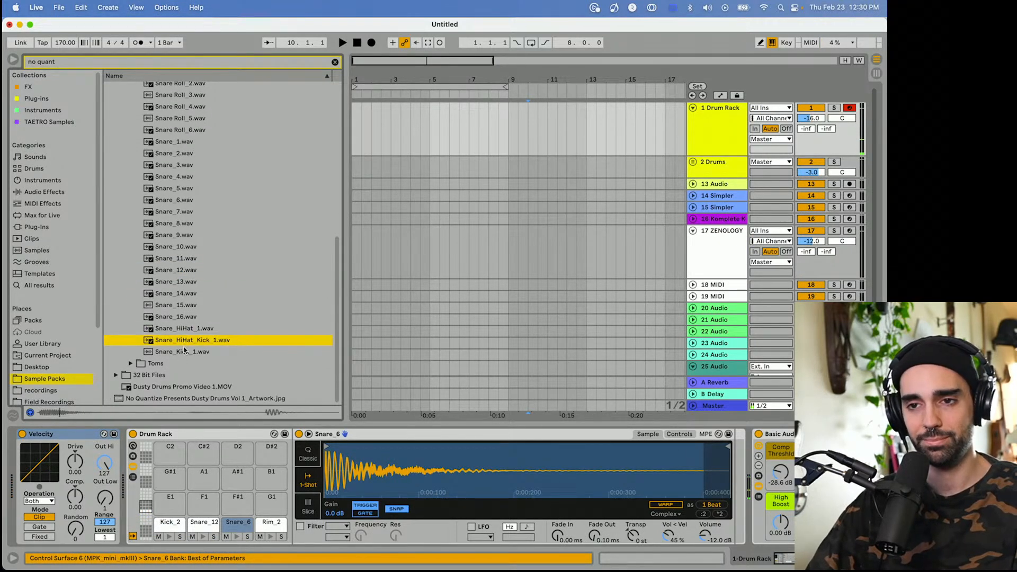
pyautogui.click(184, 351)
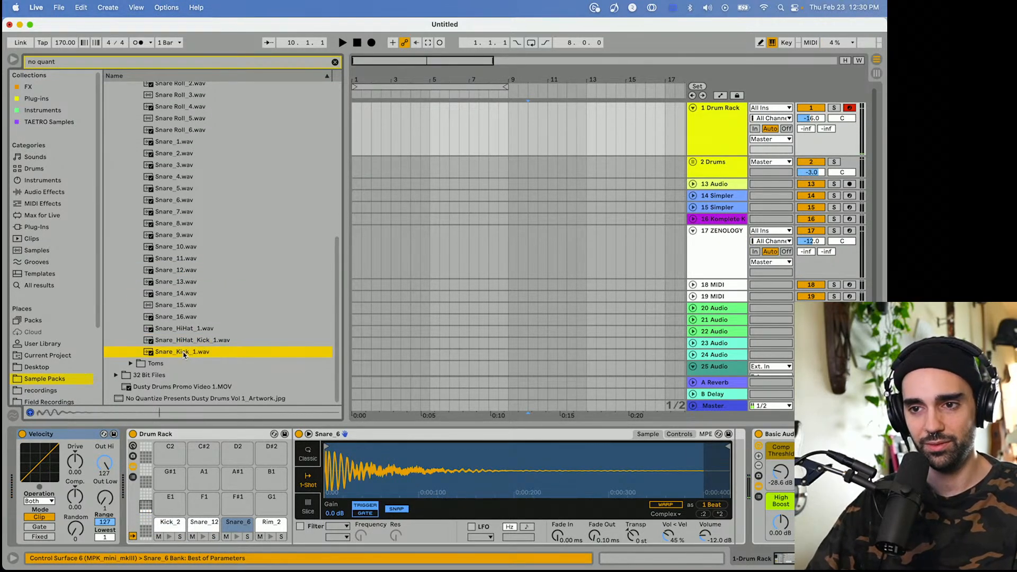
pyautogui.click(183, 340)
pyautogui.click(179, 328)
# Close the Snares, Claps, & Rims folder, open Toms, audition several toms, and load Tom_4.wav onto drum rack pad G1.
pyautogui.scroll(10, 178, 327)
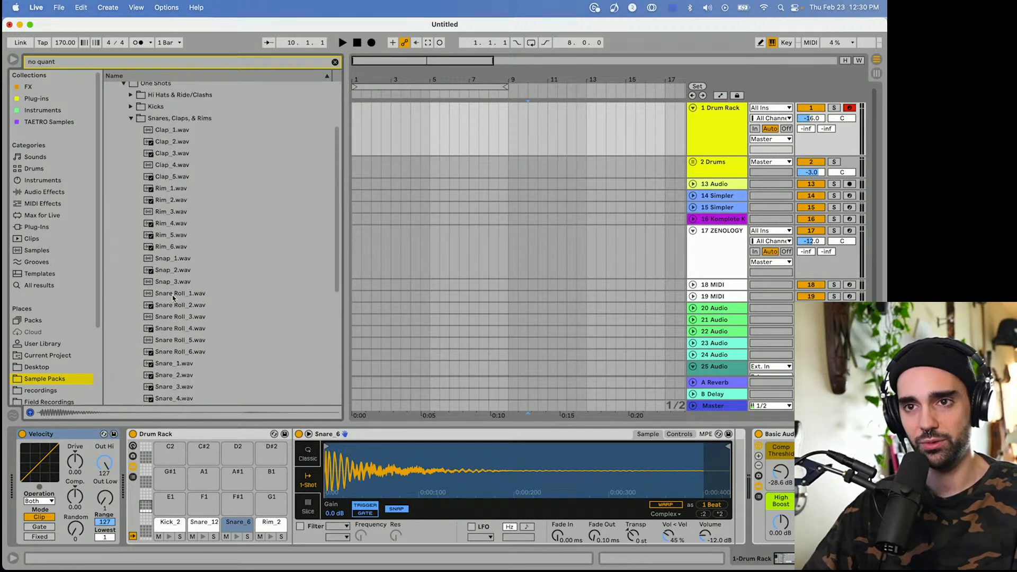
pyautogui.click(131, 130)
pyautogui.click(131, 118)
pyautogui.click(130, 215)
pyautogui.click(164, 251)
pyautogui.click(176, 288)
pyautogui.click(186, 335)
pyautogui.click(173, 285)
pyautogui.click(172, 274)
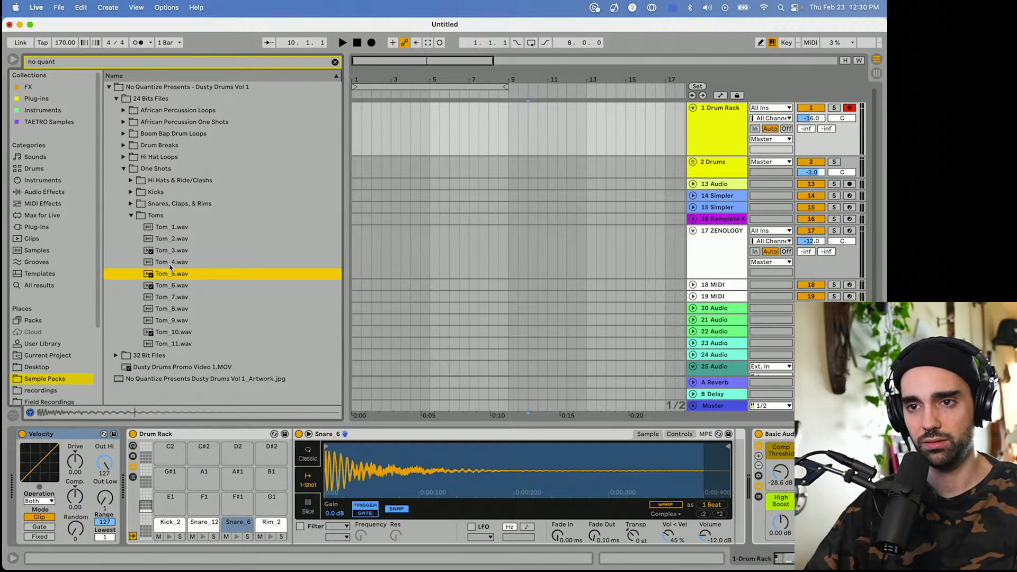
pyautogui.click(171, 263)
pyautogui.moveTo(173, 264); pyautogui.dragTo(260, 505)
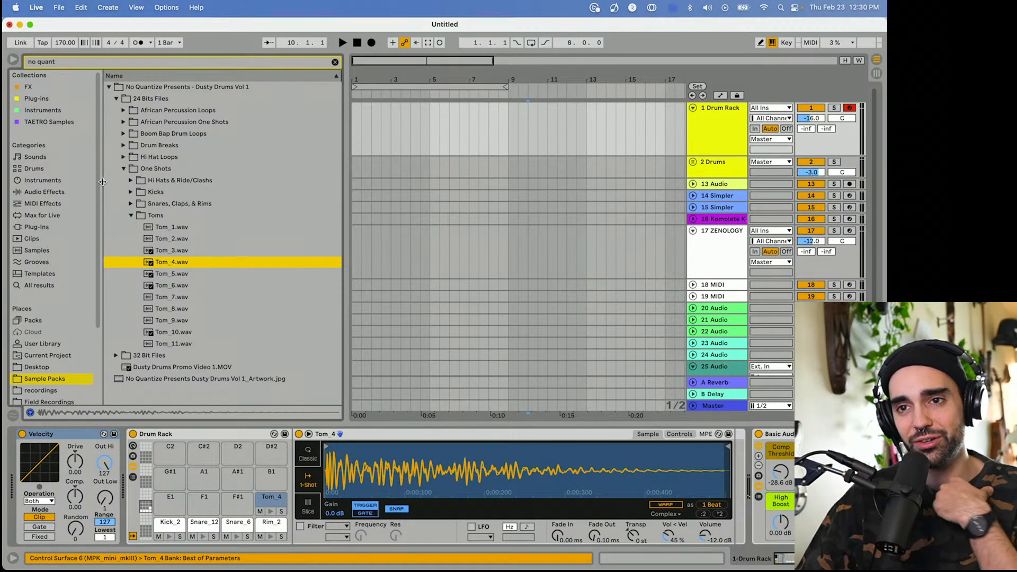
# Compare Tom_10.wav with Tom_11.wav and load Tom_10.wav onto drum rack pad E1.
pyautogui.click(166, 332)
pyautogui.click(173, 344)
pyautogui.click(171, 334)
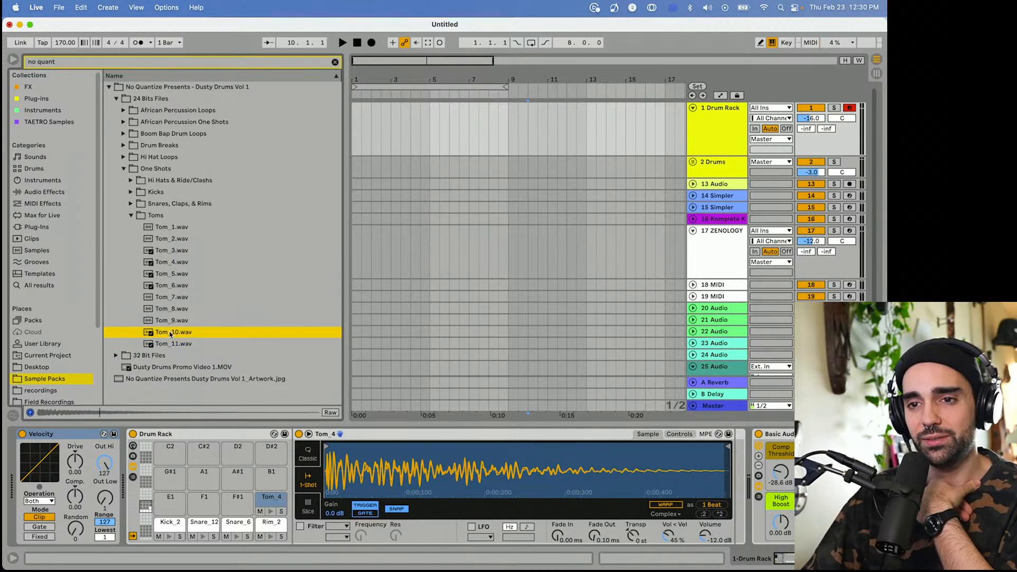
pyautogui.moveTo(170, 506); pyautogui.dragTo(170, 505)
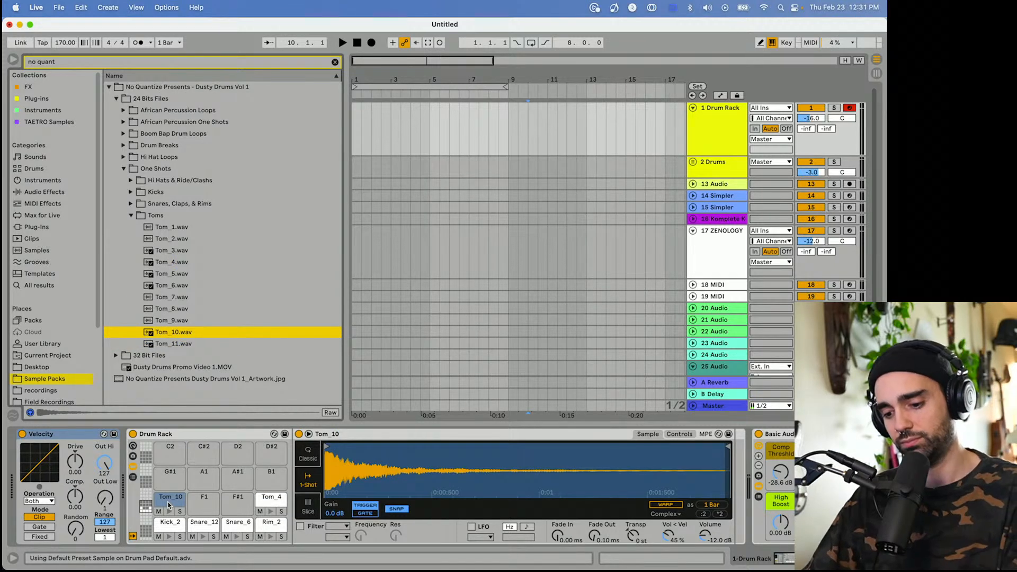
# Audition Tom_9.wav, Tom_8.wav, Tom_7.wav and Tom_11.wav, and load Tom_11.wav onto drum rack pad F1.
pyautogui.click(171, 321)
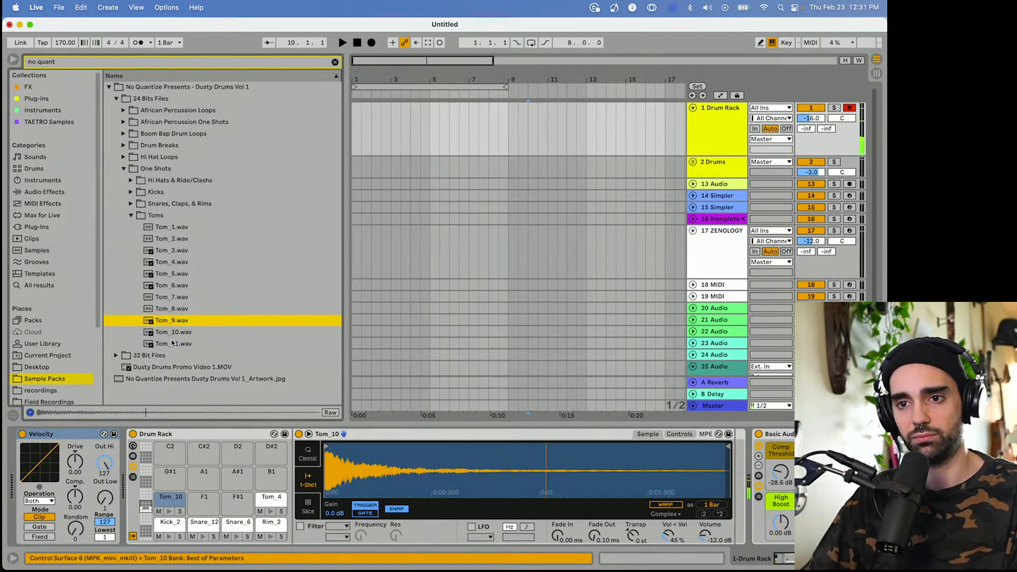
pyautogui.click(171, 343)
pyautogui.click(170, 308)
pyautogui.click(171, 296)
pyautogui.click(169, 344)
pyautogui.moveTo(169, 344); pyautogui.dragTo(201, 508)
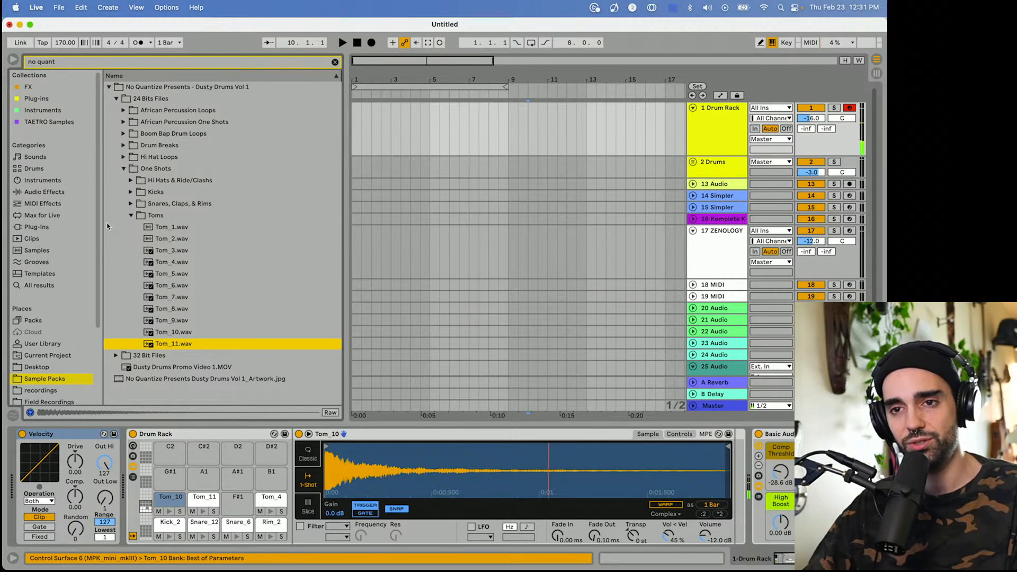
# Close the Toms folder and open the Hi Hats & Ride/Clashs folder of one-shots.
pyautogui.click(130, 205)
pyautogui.click(130, 205)
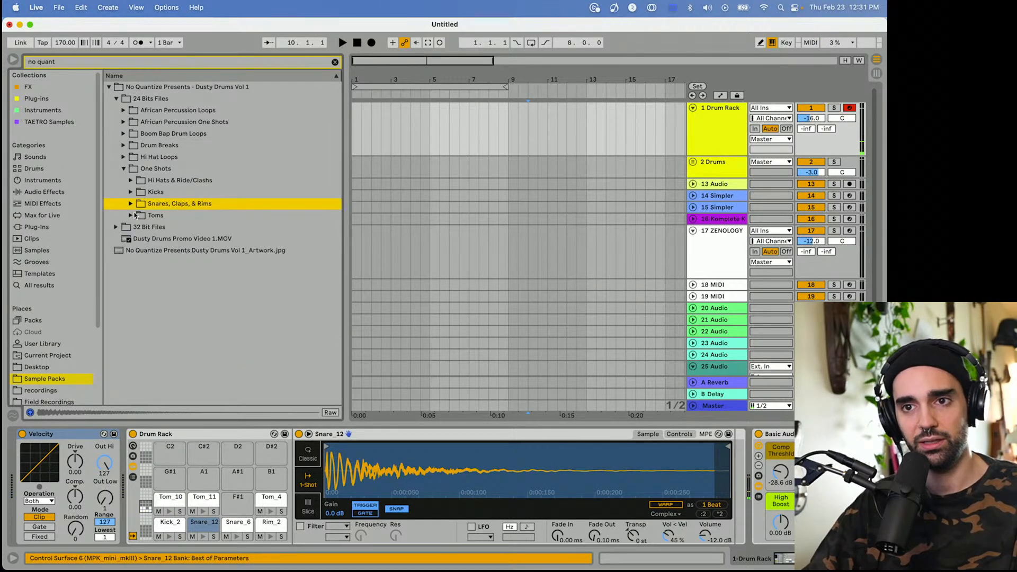
pyautogui.click(131, 214)
pyautogui.click(132, 214)
pyautogui.click(131, 181)
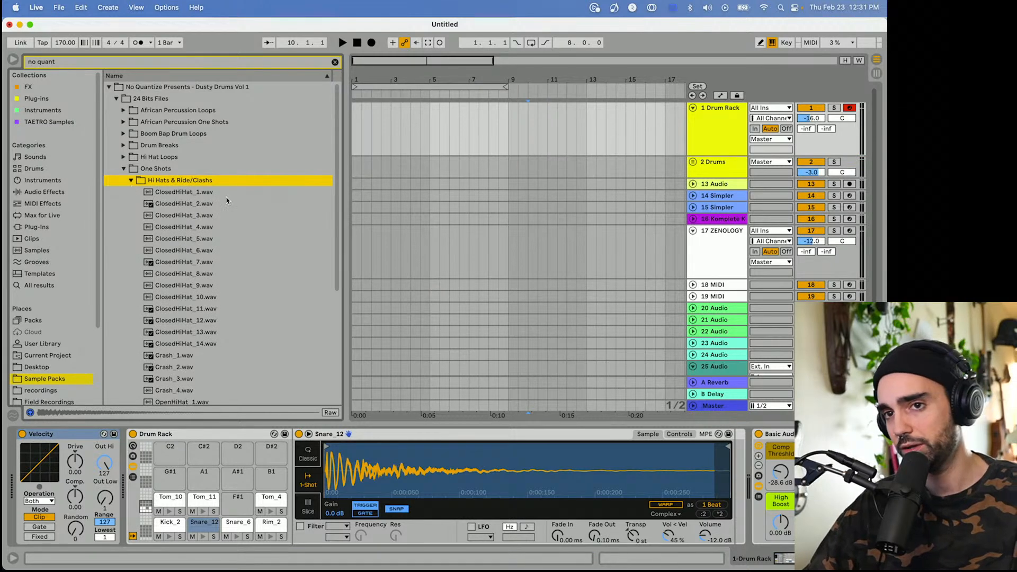
# Audition closed hi-hats including ClosedHiHat_9.wav and ClosedHiHat_13.wav, and load ClosedHiHat_14.wav onto drum rack pad F#1.
pyautogui.click(202, 229)
pyautogui.click(191, 274)
pyautogui.click(180, 286)
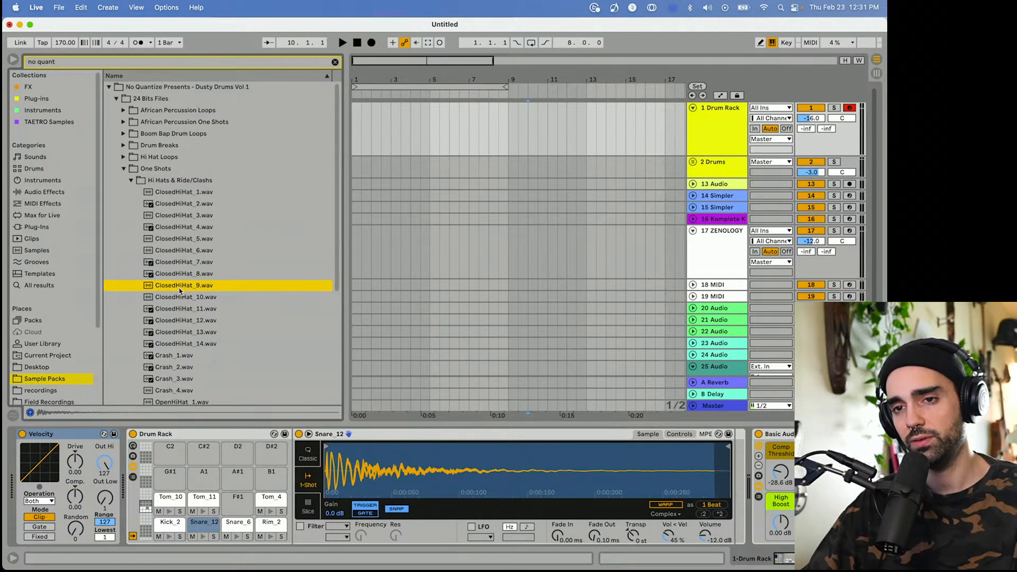
pyautogui.click(180, 333)
pyautogui.click(175, 344)
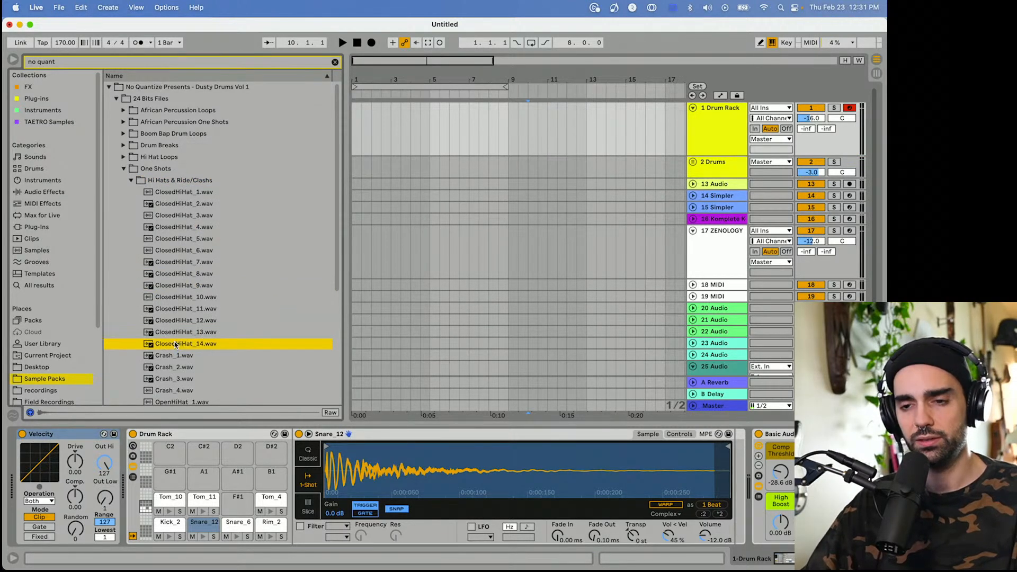
pyautogui.moveTo(174, 343); pyautogui.dragTo(244, 512)
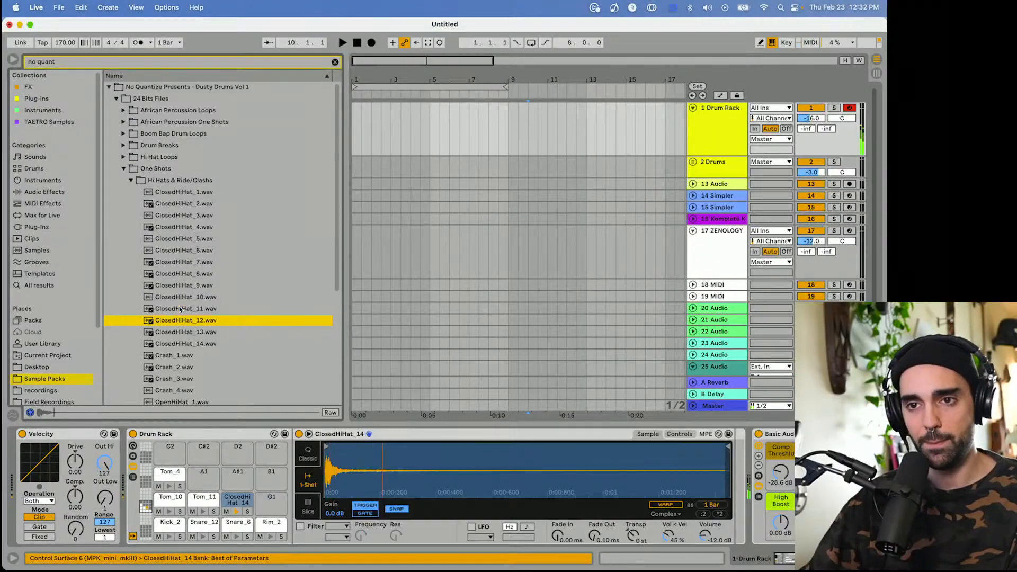
# Audition more closed hi-hats, working upward from ClosedHiHat_11.wav to ClosedHiHat_5.wav.
pyautogui.click(179, 310)
pyautogui.click(179, 297)
pyautogui.click(179, 286)
pyautogui.click(179, 274)
pyautogui.click(179, 251)
pyautogui.click(179, 239)
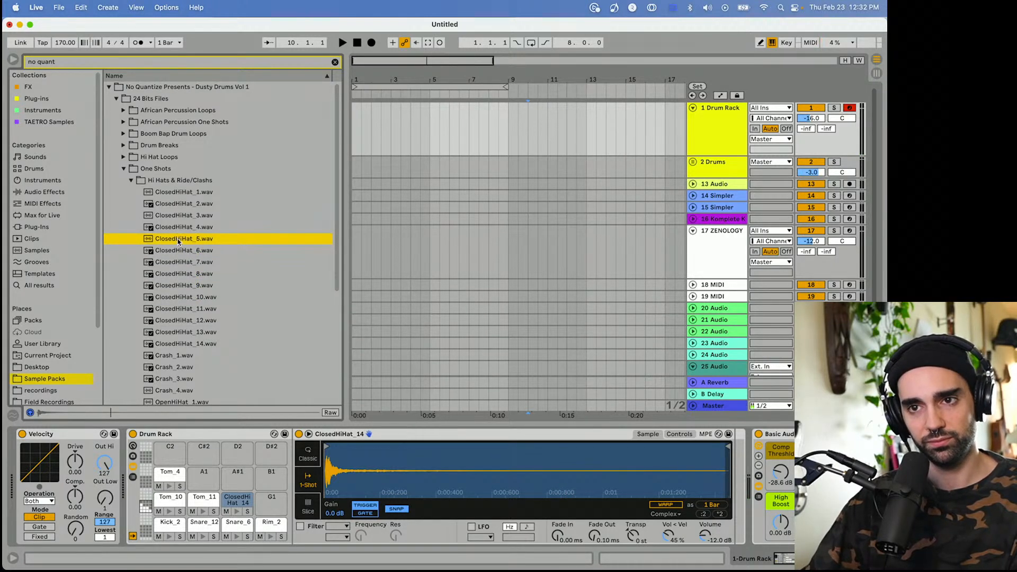
# Audition the open hi-hats OpenHiHat_2.wav, OpenHiHat_1.wav and OpenHiHat_4.wav.
pyautogui.scroll(-1, 180, 249)
pyautogui.click(182, 275)
pyautogui.scroll(-5, 183, 273)
pyautogui.click(187, 304)
pyautogui.click(172, 292)
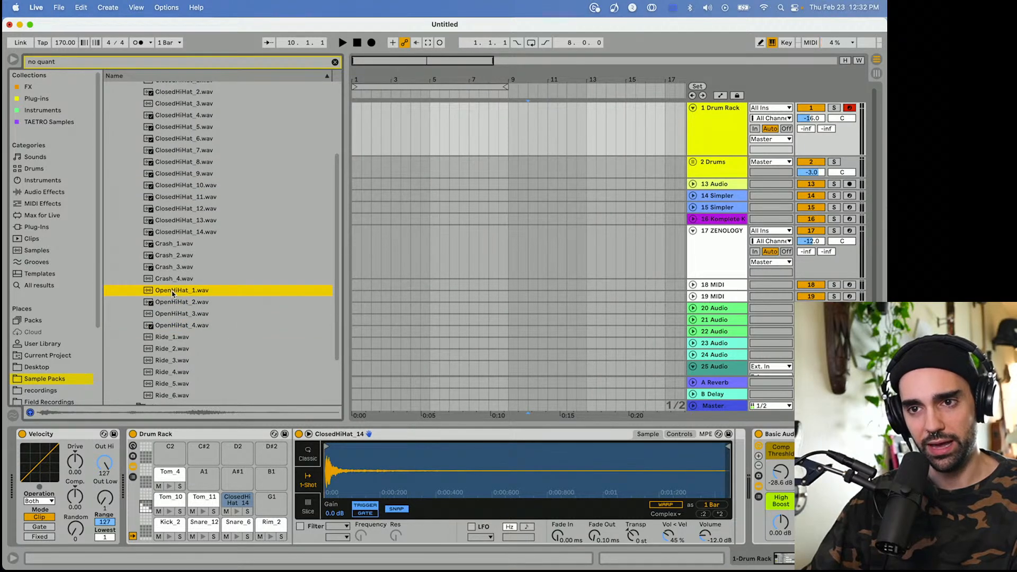
pyautogui.click(178, 326)
# Audition Ride_1.wav, Ride_4.wav and Ride_2.wav, and load Ride_2.wav onto drum rack pad G#1.
pyautogui.click(176, 340)
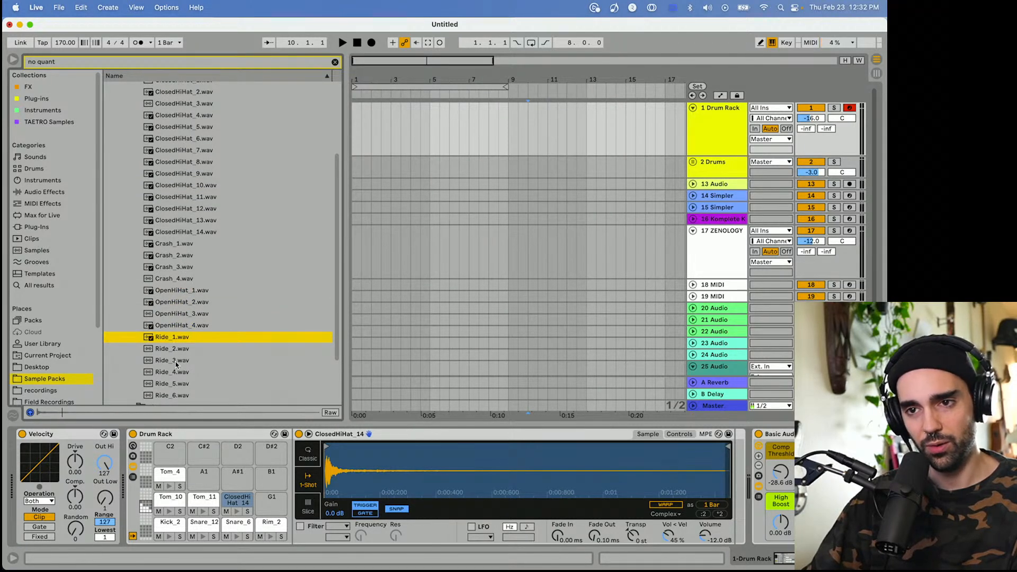
pyautogui.scroll(-1, 175, 360)
pyautogui.click(174, 364)
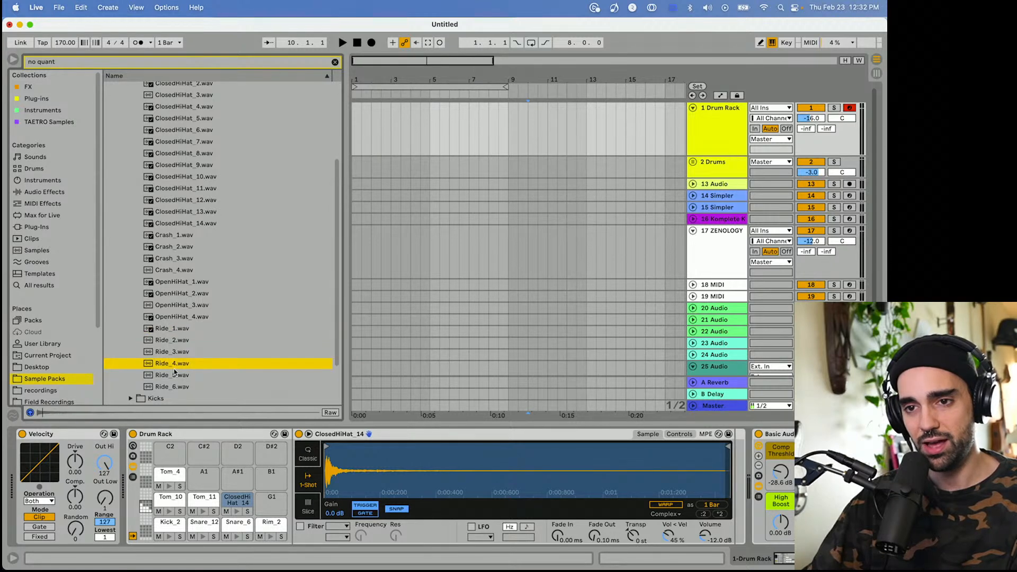
pyautogui.click(173, 340)
pyautogui.moveTo(172, 341); pyautogui.dragTo(171, 478)
# Compare the other ride samples Ride_3.wav, Ride_5.wav and Ride_4.wav.
pyautogui.click(170, 355)
pyautogui.click(173, 378)
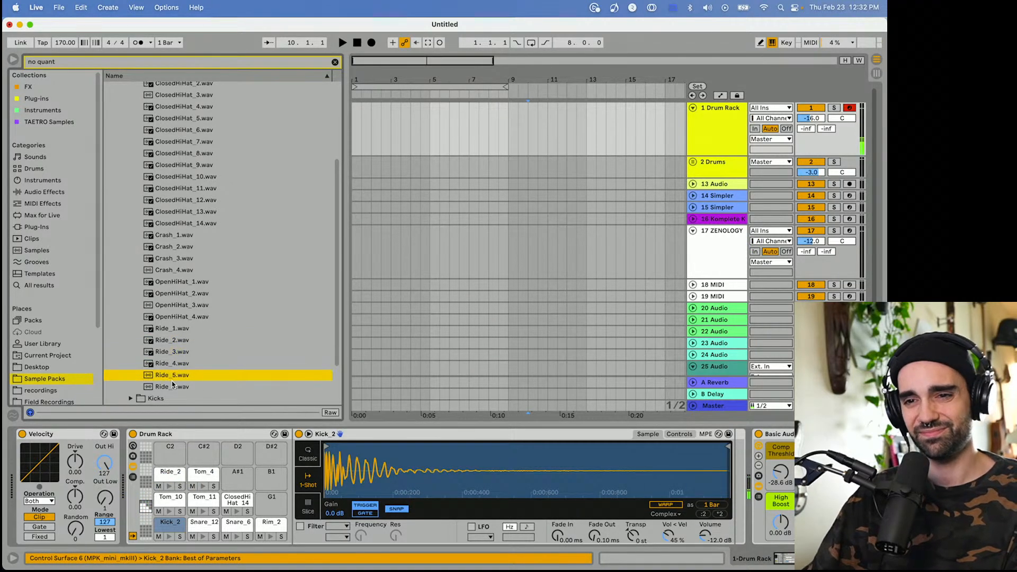
pyautogui.click(177, 361)
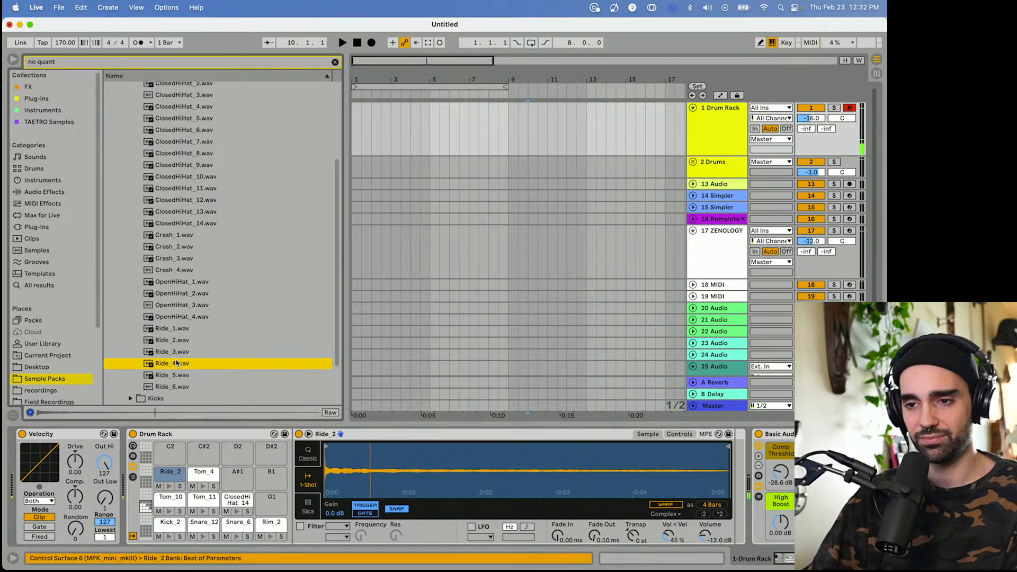
# Enable the filter on the Ride_2 sample and raise its filter frequency.
pyautogui.click(299, 526)
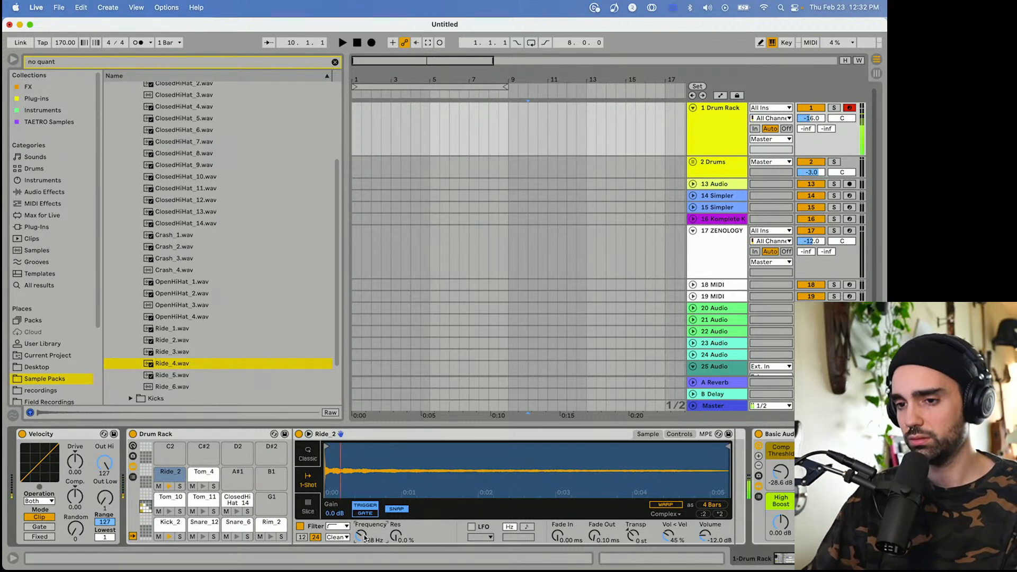
pyautogui.moveTo(361, 532); pyautogui.dragTo(361, 523)
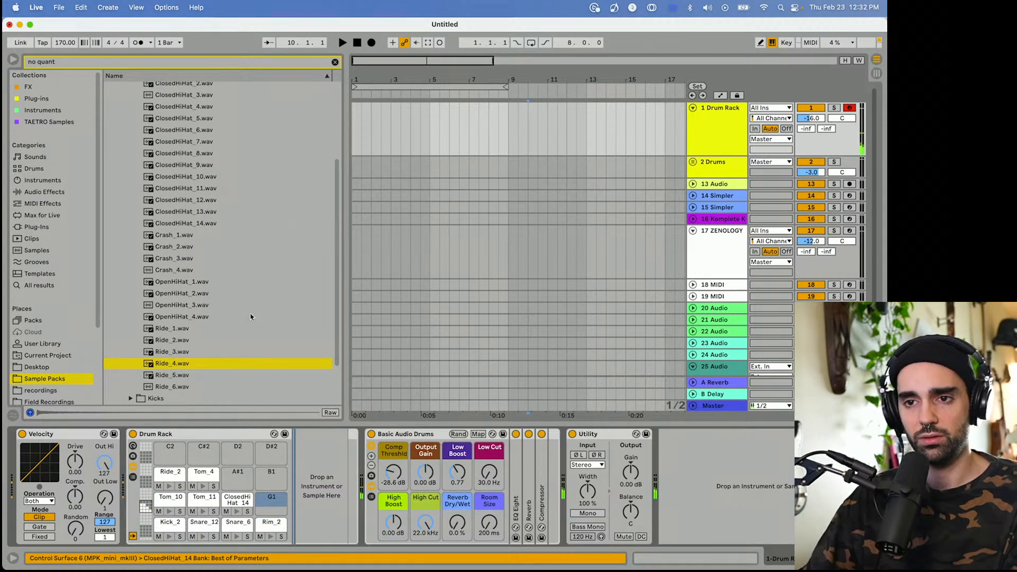
# Audition OpenHiHat_4.wav, ClosedHiHat_12.wav and ClosedHiHat_14.wav, and load ClosedHiHat_14.wav onto drum rack pad G1.
pyautogui.click(188, 319)
pyautogui.scroll(3, 186, 297)
pyautogui.click(183, 254)
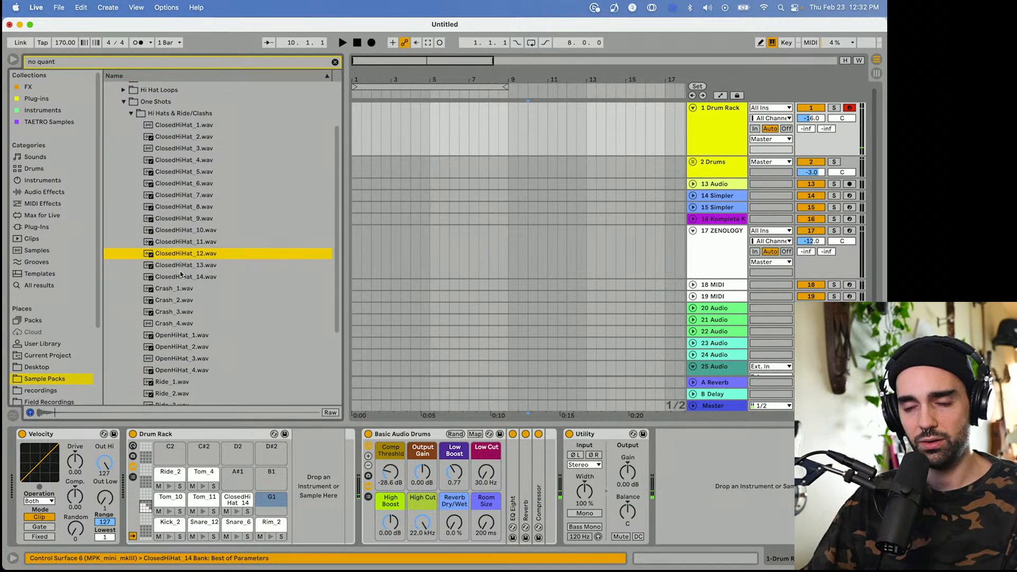
pyautogui.click(181, 275)
pyautogui.moveTo(187, 280); pyautogui.dragTo(271, 500)
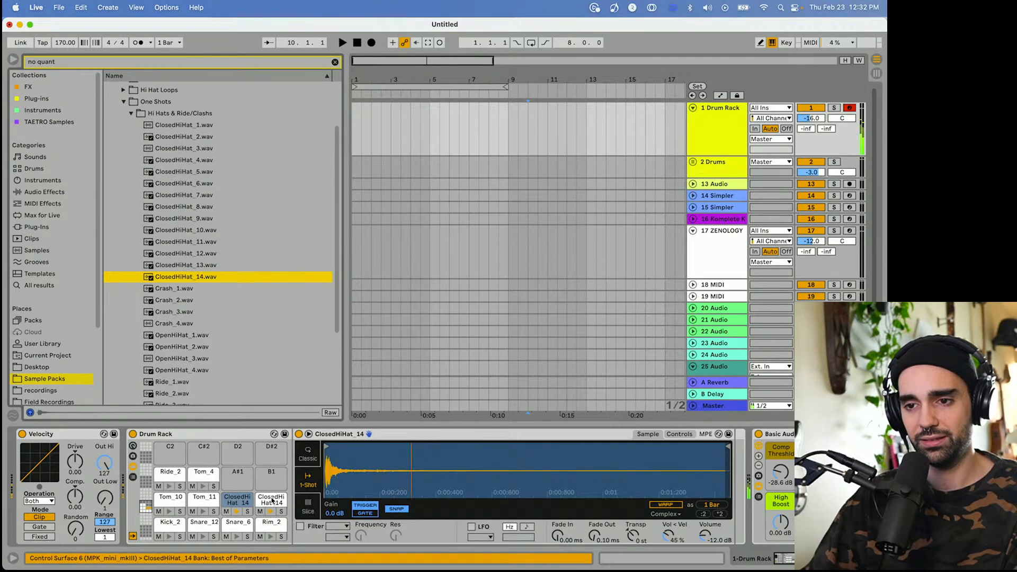
# Audition ClosedHiHat_4.wav and ClosedHiHat_3.wav, and replace the sample on drum rack pad G1 with ClosedHiHat_4.wav.
pyautogui.click(182, 161)
pyautogui.click(184, 150)
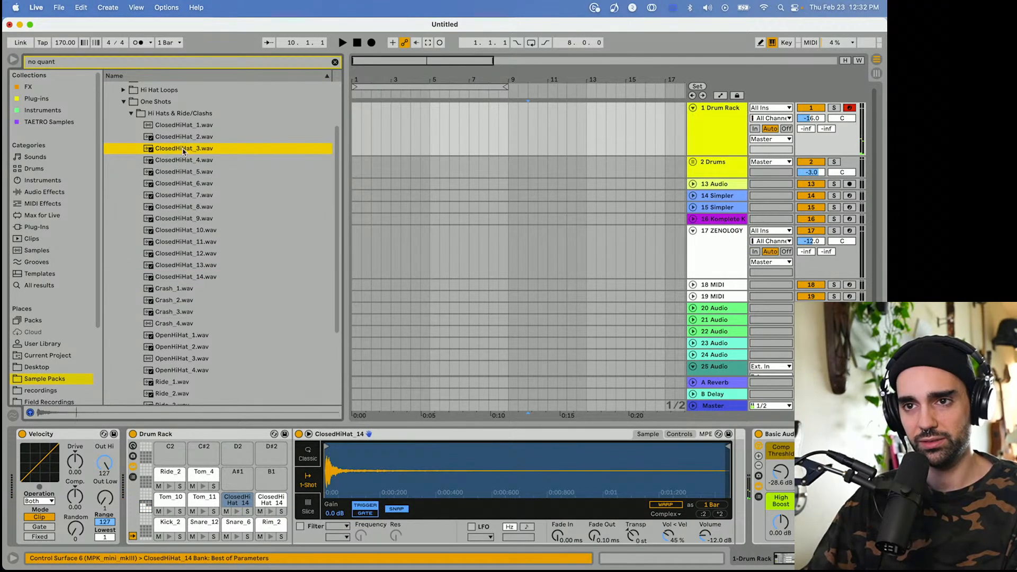
pyautogui.moveTo(180, 159); pyautogui.dragTo(276, 513)
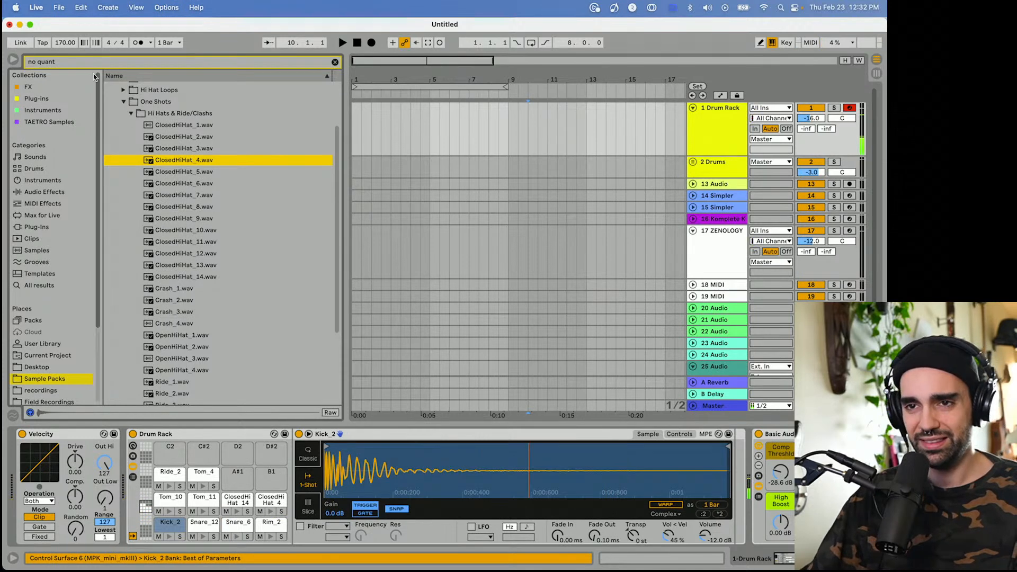
# Audition ClosedHiHat_3.wav, ClosedHiHat_2.wav and ClosedHiHat_1.wav, and replace the sample on drum rack pad G1 with ClosedHiHat_1.wav.
pyautogui.click(192, 149)
pyautogui.click(197, 138)
pyautogui.click(194, 127)
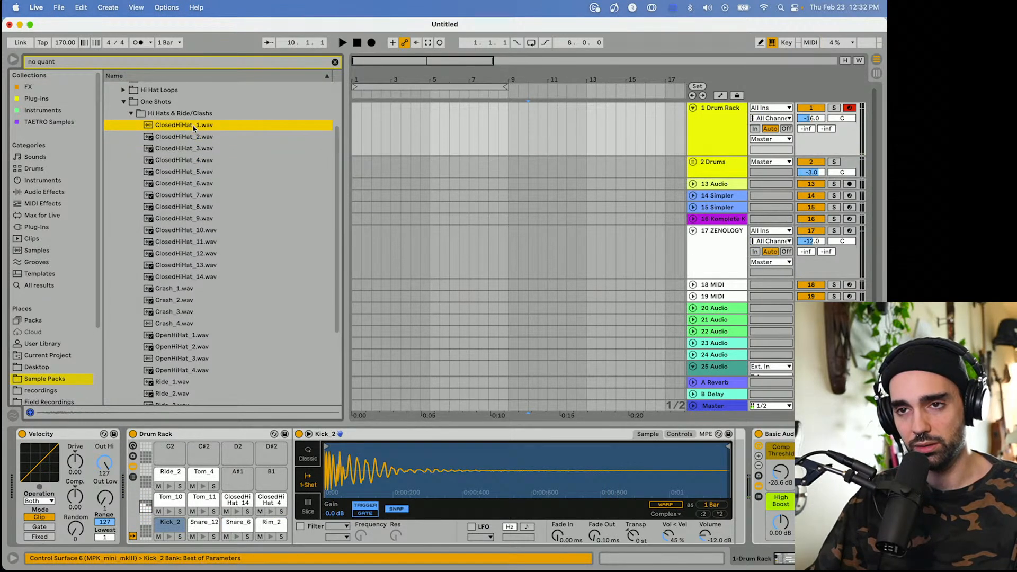
pyautogui.moveTo(197, 127); pyautogui.dragTo(271, 499)
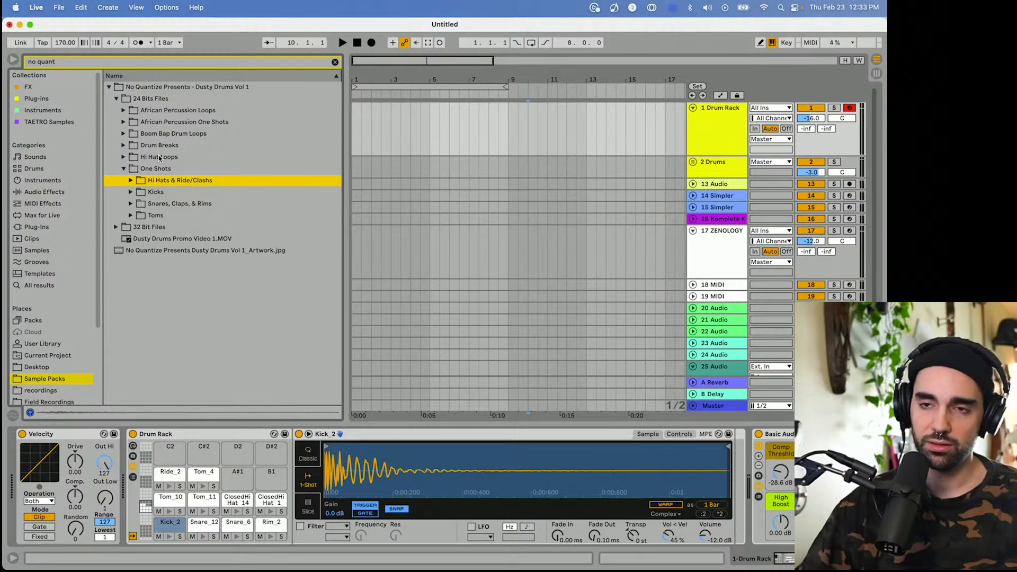
# Reopen the Hi Hats & Ride/Clashs folder under One Shots and compare OpenHiHat_1.wav through OpenHiHat_4.wav.
pyautogui.click(124, 169)
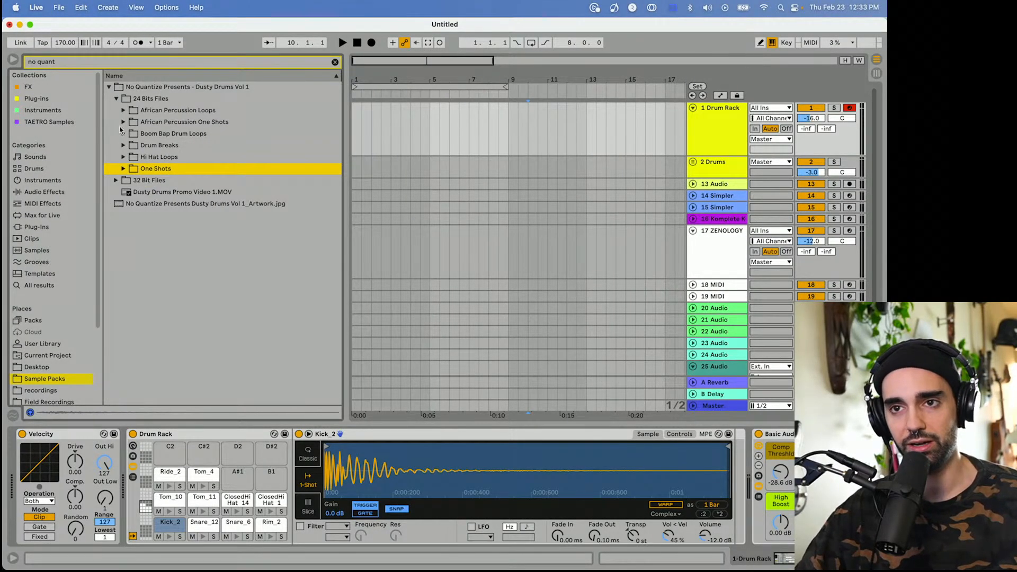
pyautogui.click(124, 170)
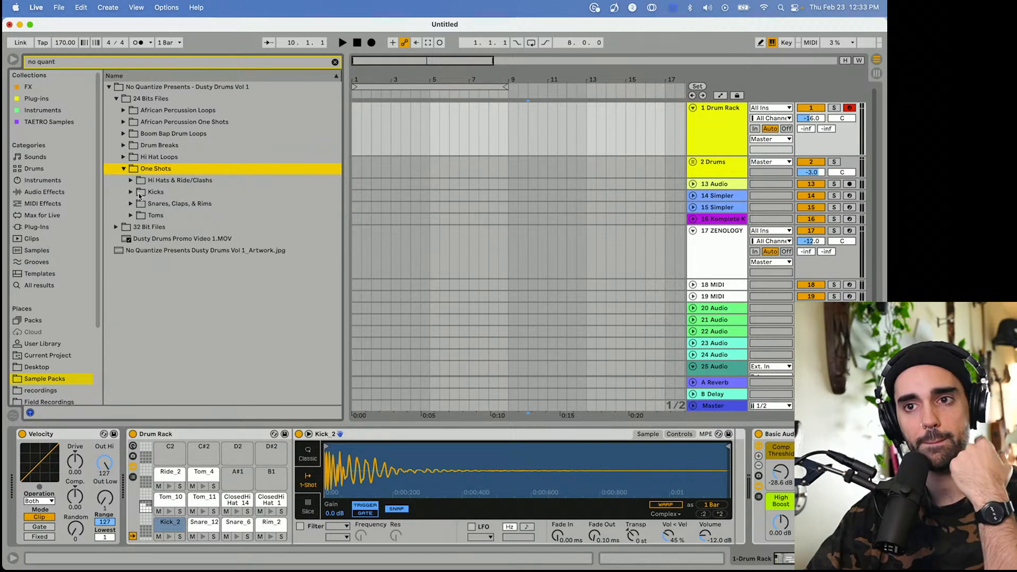
pyautogui.click(131, 180)
pyautogui.scroll(-5, 158, 274)
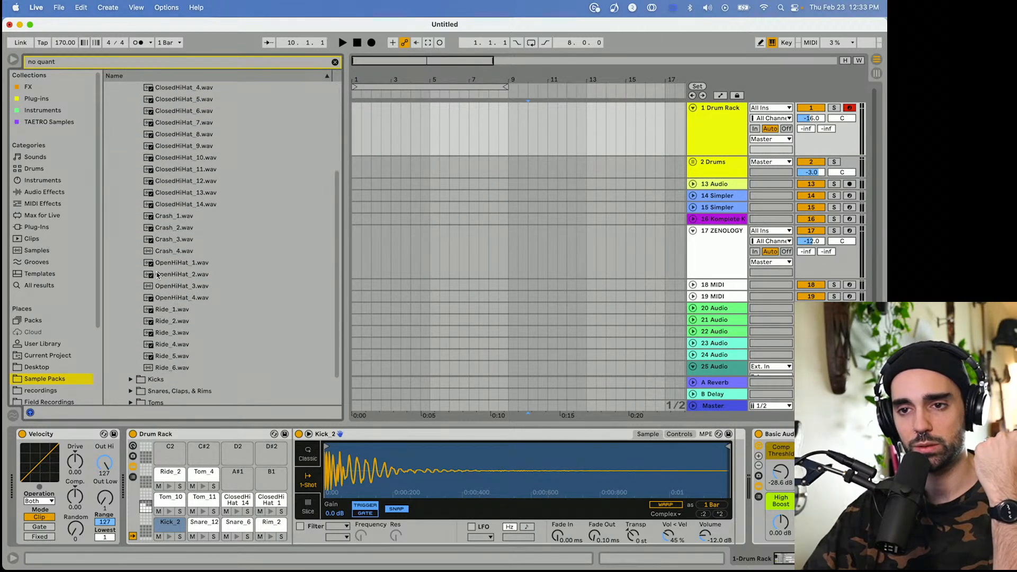
pyautogui.click(175, 275)
pyautogui.click(175, 286)
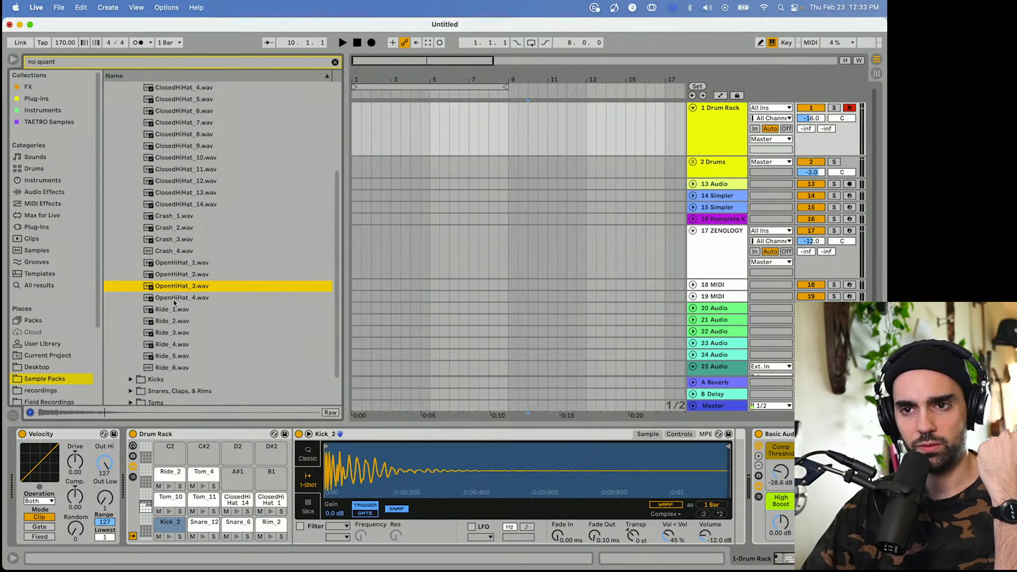
pyautogui.click(175, 298)
pyautogui.click(171, 263)
pyautogui.click(171, 275)
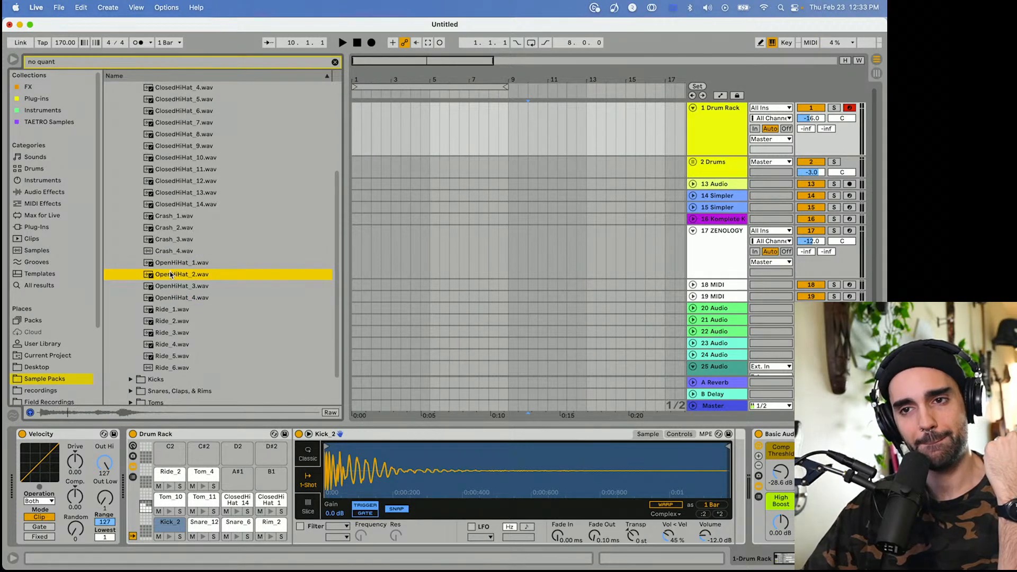
pyautogui.click(173, 298)
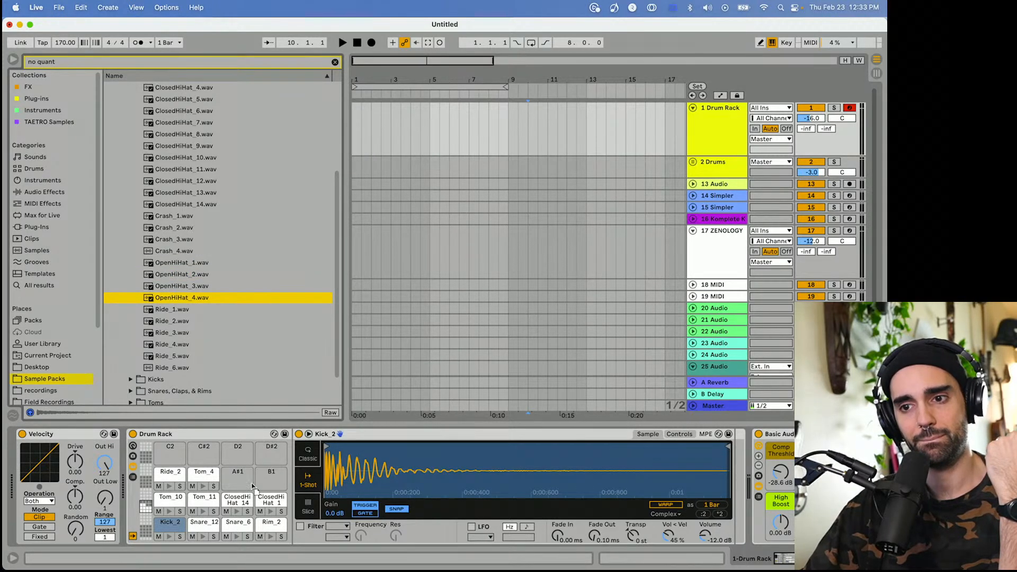
# Load OpenHiHat_4.wav onto drum rack pad B1 and set its fade-in to 13.8 ms.
pyautogui.moveTo(279, 489); pyautogui.dragTo(280, 489)
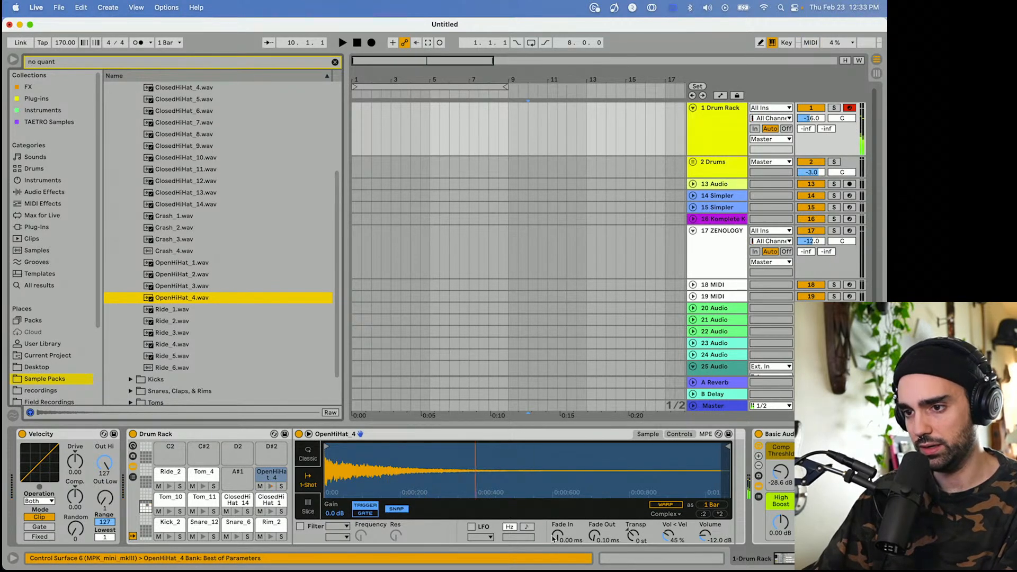
pyautogui.moveTo(563, 543); pyautogui.dragTo(563, 529)
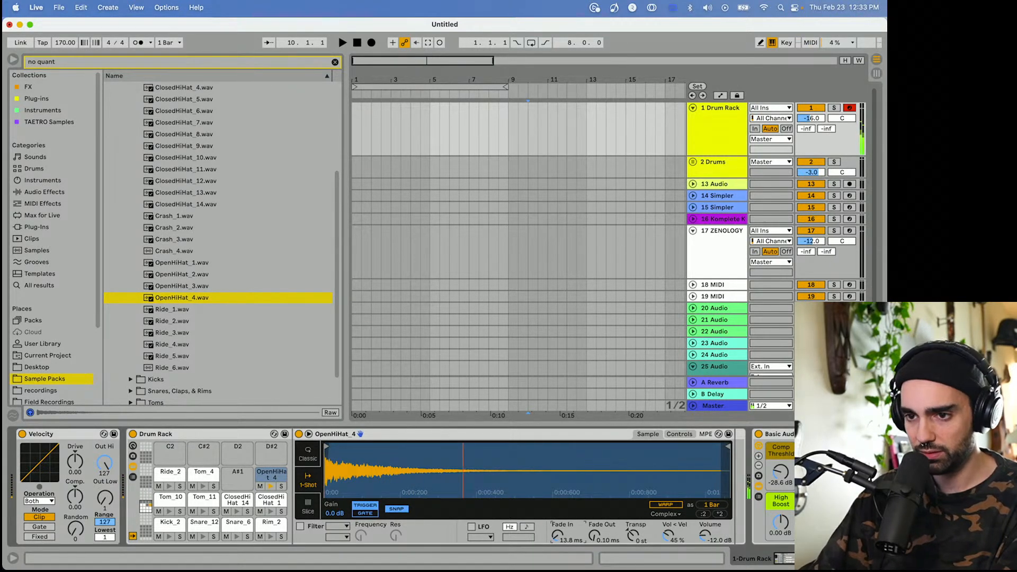
# Show the drum rack's chain list with input/output settings and assign the hi-hat chains to choke group 16.
pyautogui.click(133, 479)
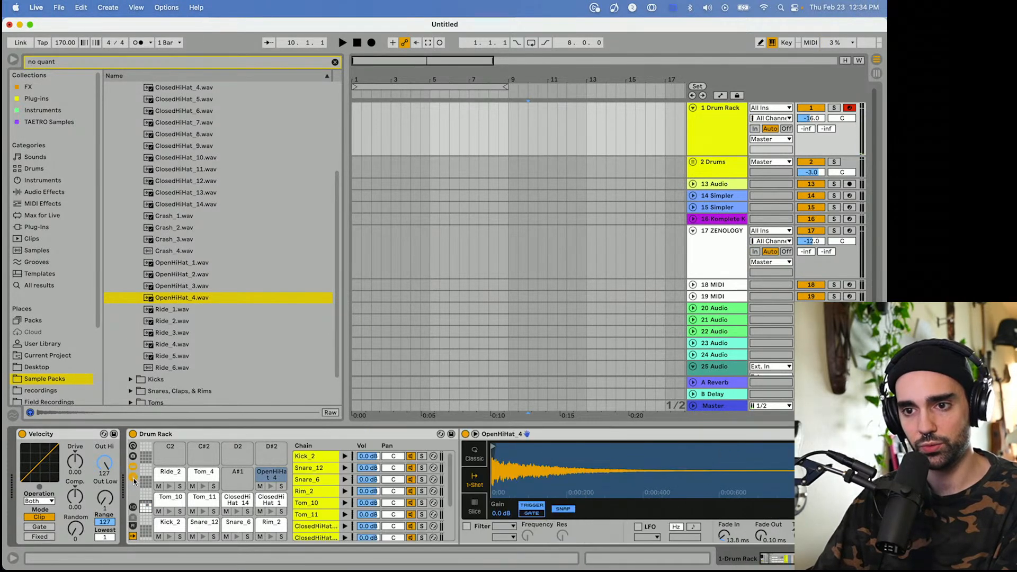
pyautogui.click(133, 507)
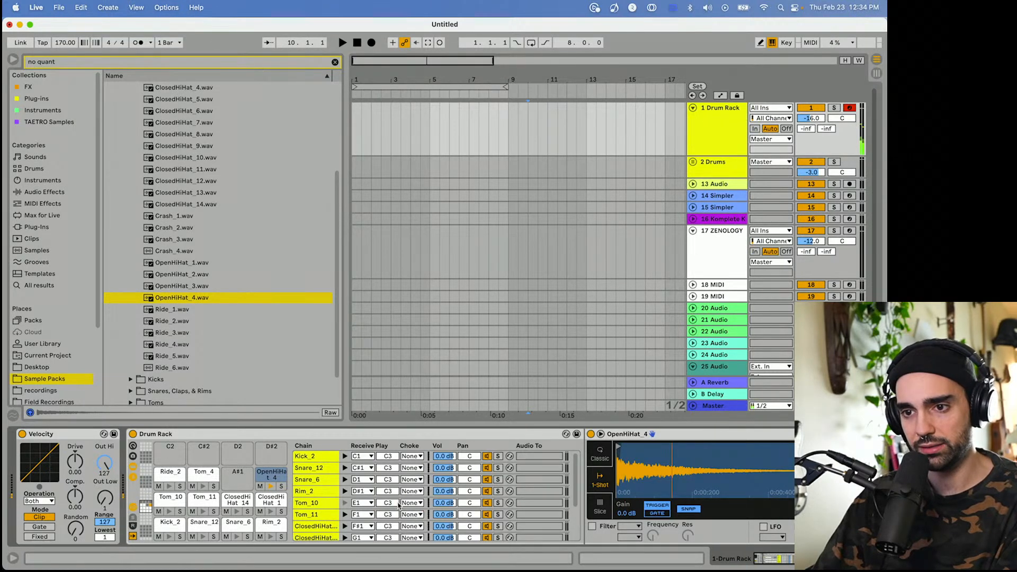
pyautogui.scroll(-5, 426, 519)
pyautogui.click(413, 521)
pyautogui.click(413, 513)
pyautogui.click(411, 487)
pyautogui.click(411, 490)
pyautogui.click(411, 475)
pyautogui.click(412, 470)
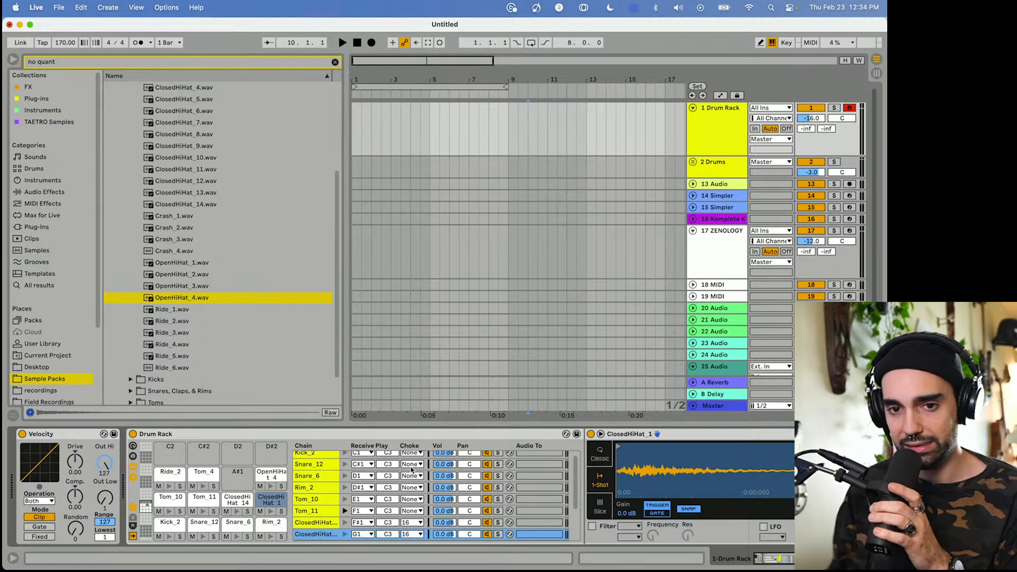
# Collapse the One Shots folder and expand African Percussion One Shots in the 24 Bits Files folder.
pyautogui.scroll(5, 242, 338)
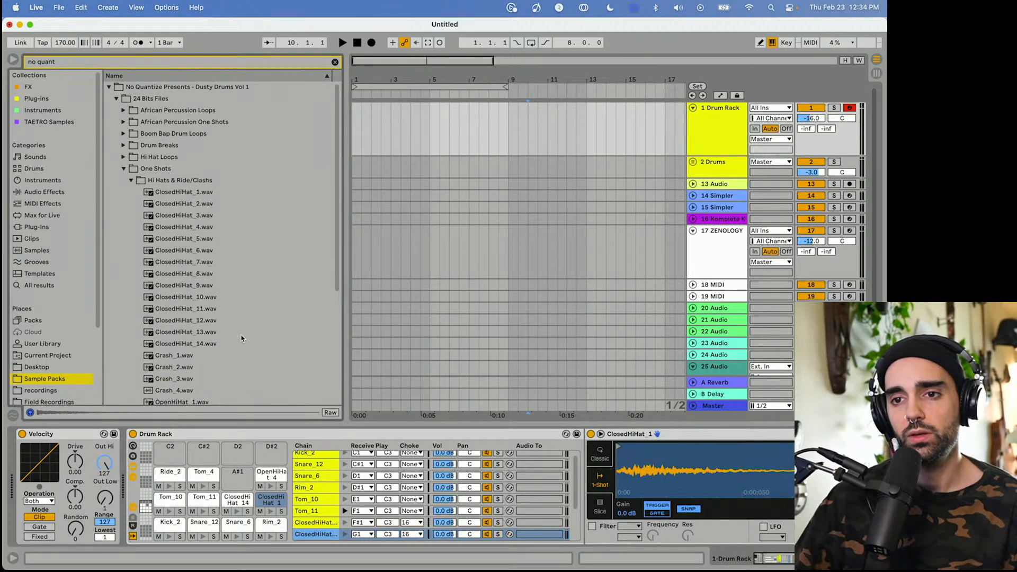
pyautogui.click(123, 168)
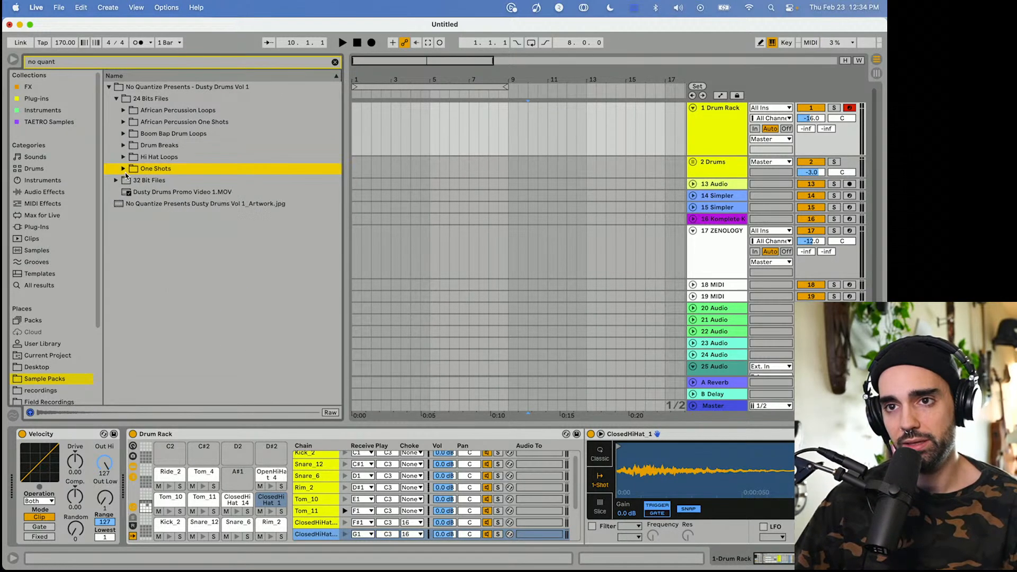
pyautogui.click(123, 122)
# Audition the African Drum samples and try African Drum_18.wav on drum rack pad C2.
pyautogui.click(149, 168)
pyautogui.click(189, 227)
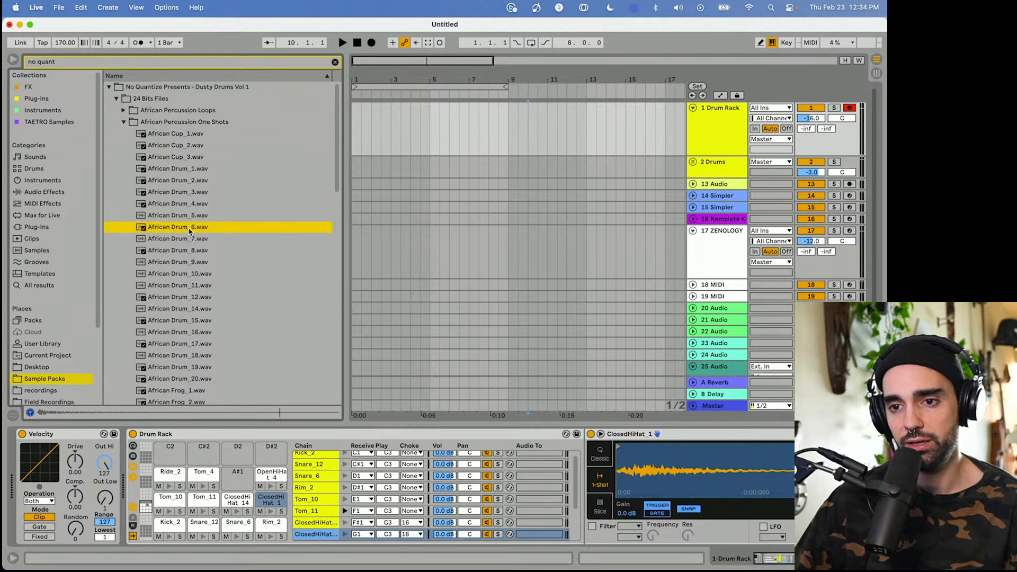
pyautogui.click(175, 277)
pyautogui.click(177, 343)
pyautogui.scroll(-3, 178, 328)
pyautogui.click(179, 315)
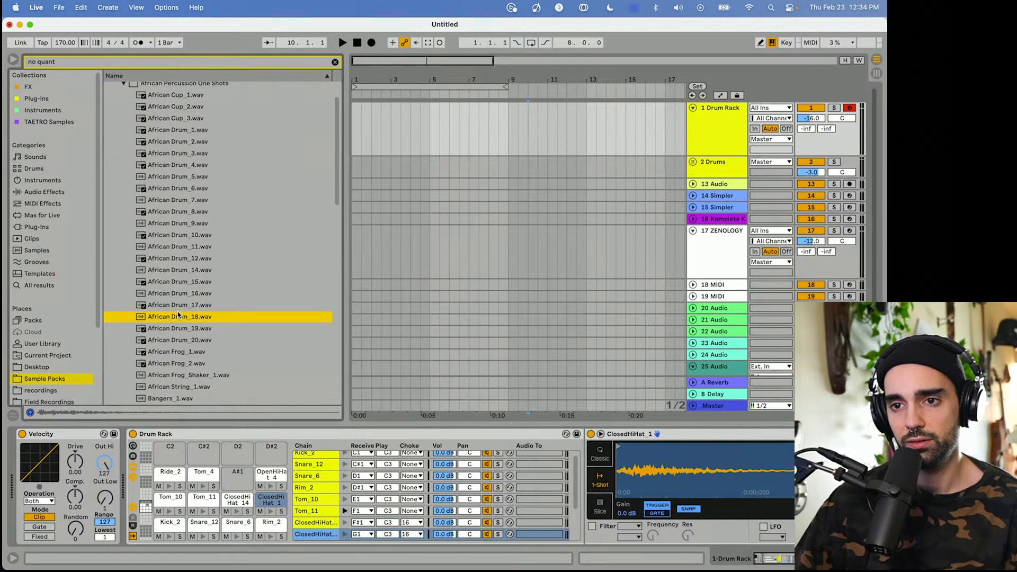
pyautogui.click(180, 330)
pyautogui.click(182, 342)
pyautogui.click(182, 307)
pyautogui.click(182, 320)
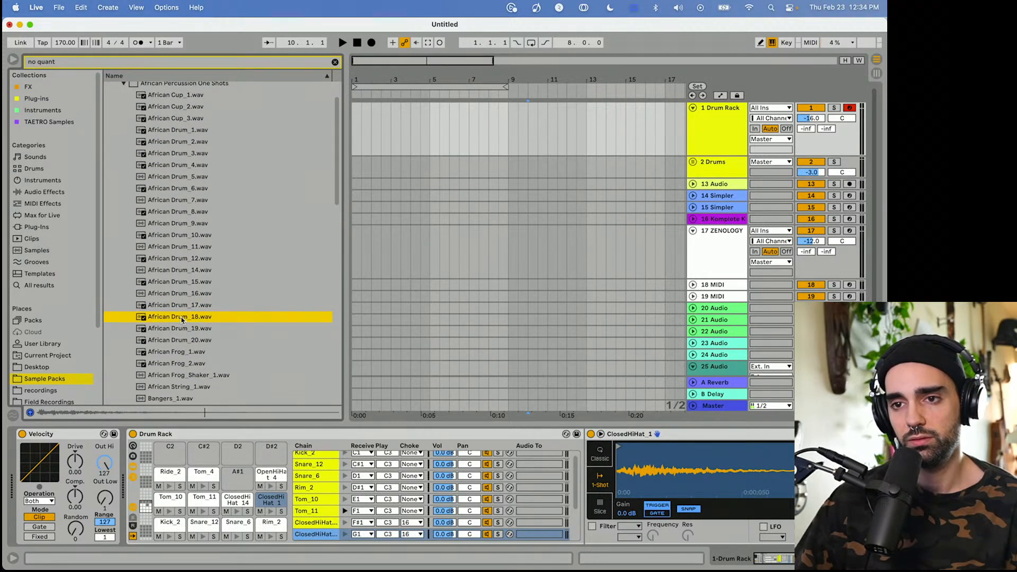
pyautogui.moveTo(180, 320); pyautogui.dragTo(165, 458)
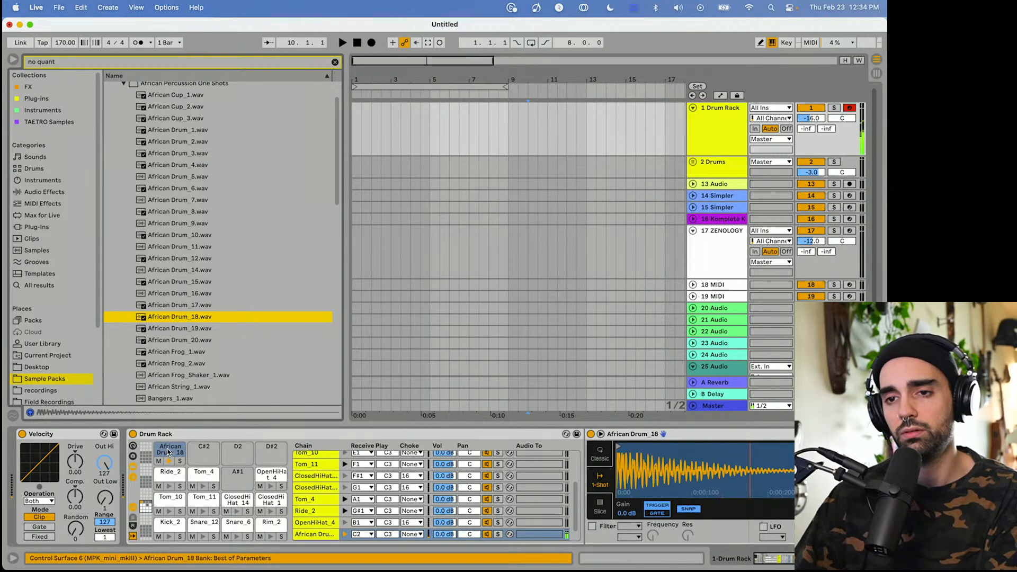
# Audition the samples from African Frog_1.wav on, put Bangers_1.wav on pad C2, and move its start point to the third hit.
pyautogui.click(190, 362)
pyautogui.click(190, 354)
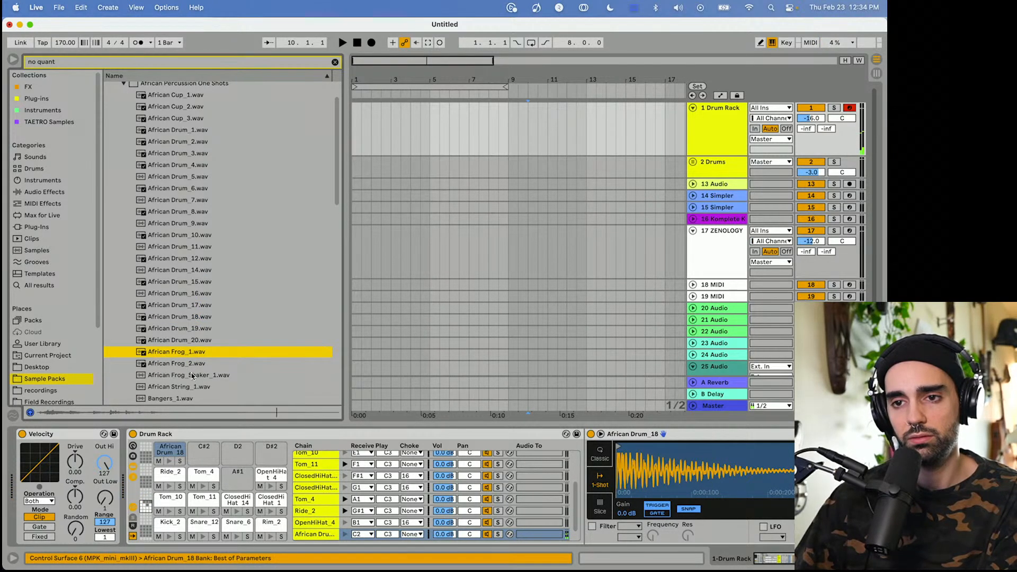
pyautogui.click(192, 387)
pyautogui.click(181, 398)
pyautogui.scroll(-3, 182, 398)
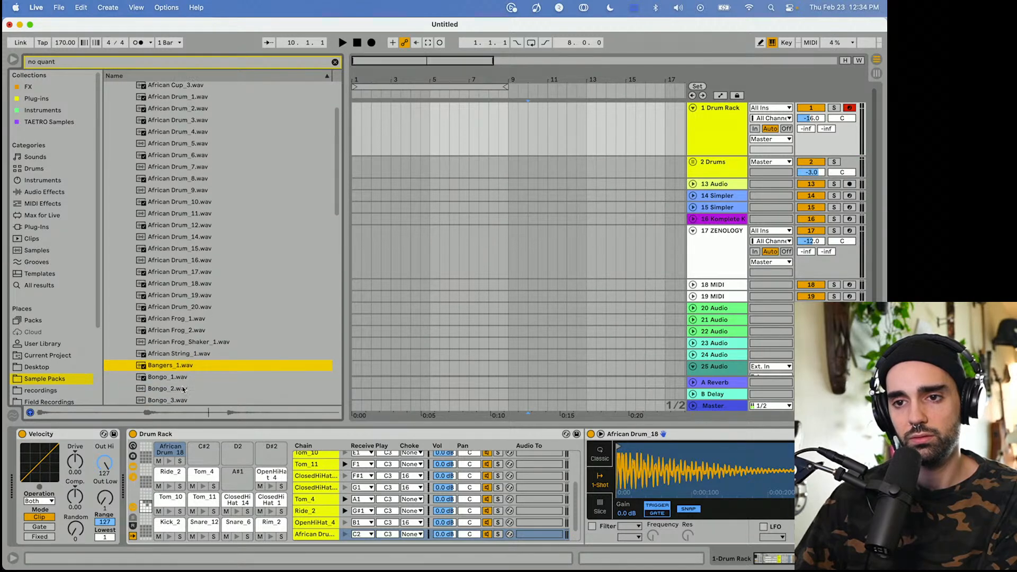
pyautogui.moveTo(170, 348); pyautogui.dragTo(170, 450)
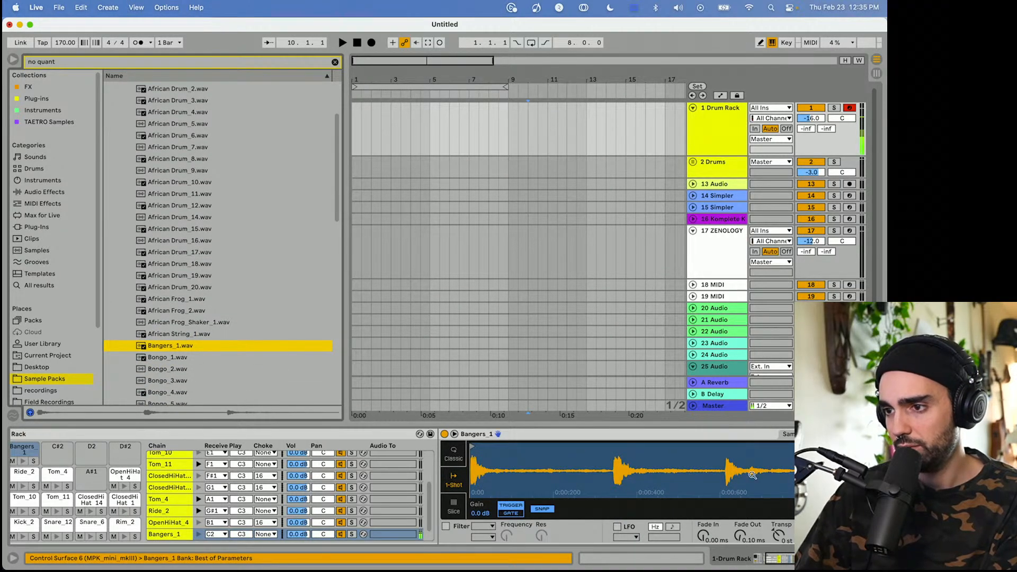
pyautogui.moveTo(474, 447); pyautogui.dragTo(728, 448)
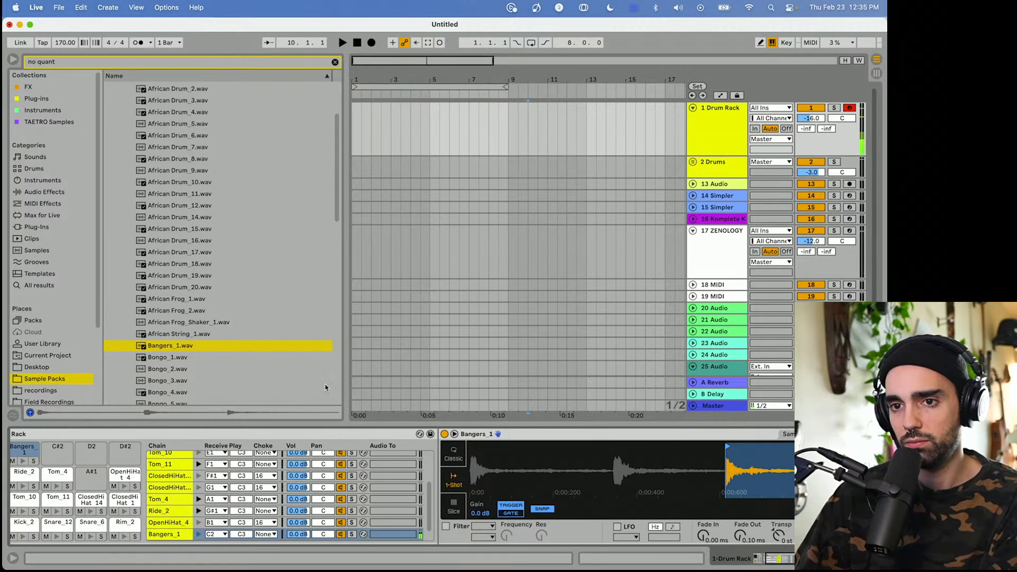
# Audition the Bongo, Chime and Clave samples in African Percussion One Shots.
pyautogui.click(175, 369)
pyautogui.scroll(-2, 175, 370)
pyautogui.click(162, 328)
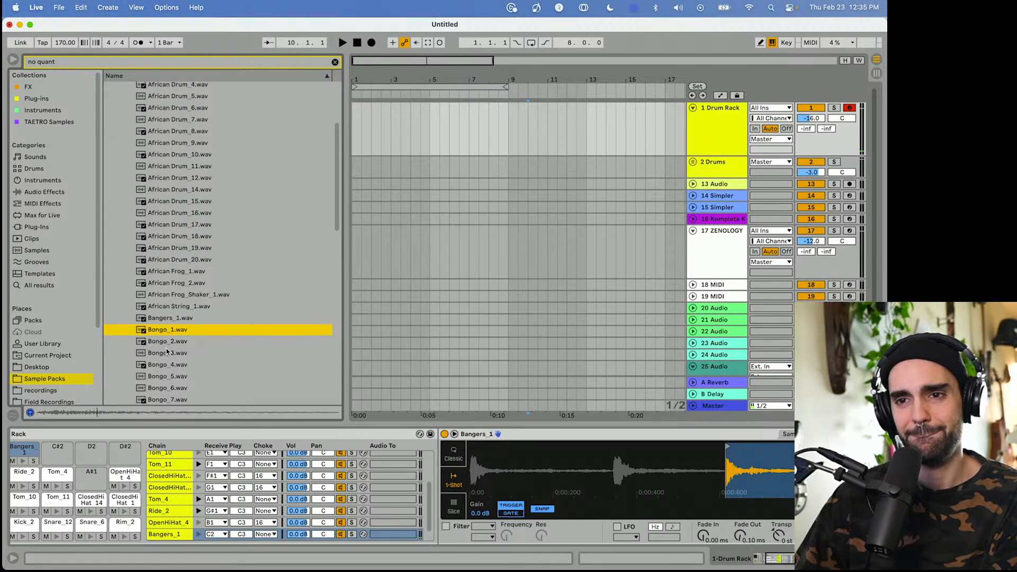
pyautogui.scroll(-3, 164, 332)
pyautogui.click(166, 349)
pyautogui.click(165, 365)
pyautogui.scroll(-3, 166, 364)
pyautogui.click(165, 364)
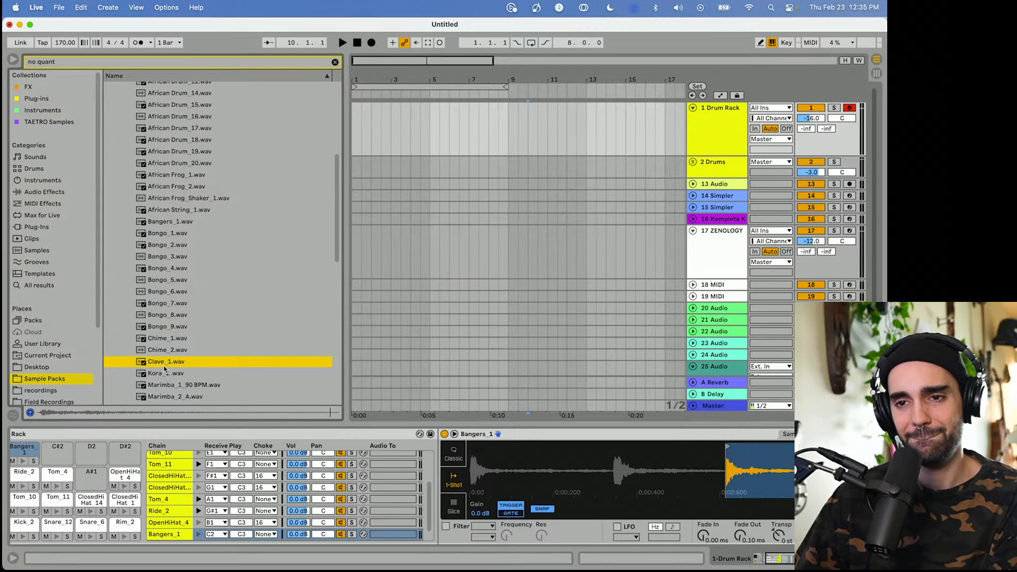
pyautogui.scroll(-1, 166, 363)
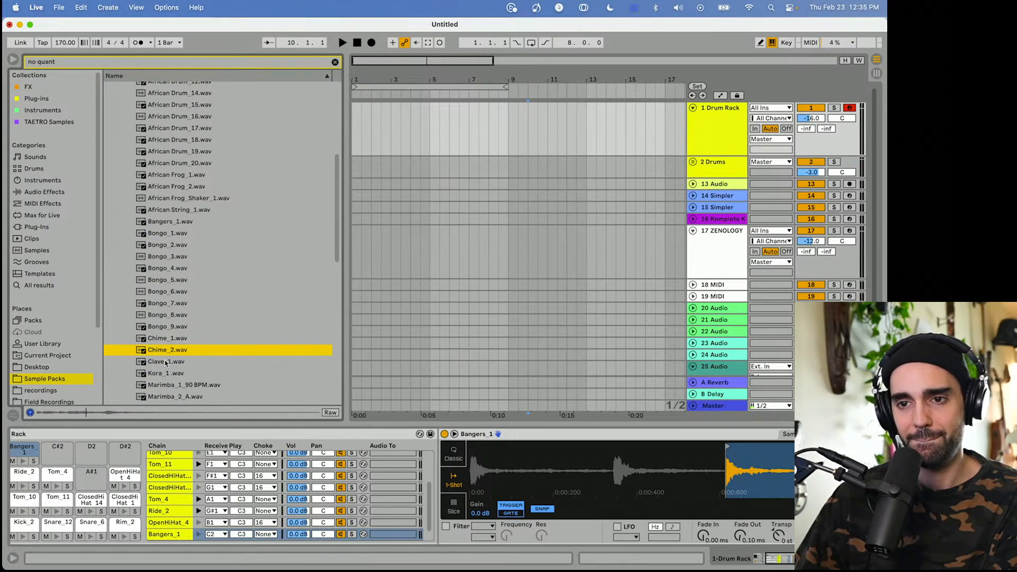
# Audition the samples down to Meditation Cymbals Bell_1.wav, load that one onto pad C#2, and start playback.
pyautogui.scroll(-2, 170, 377)
pyautogui.click(166, 339)
pyautogui.click(166, 362)
pyautogui.scroll(-3, 167, 365)
pyautogui.click(168, 366)
pyautogui.scroll(-4, 167, 366)
pyautogui.click(168, 365)
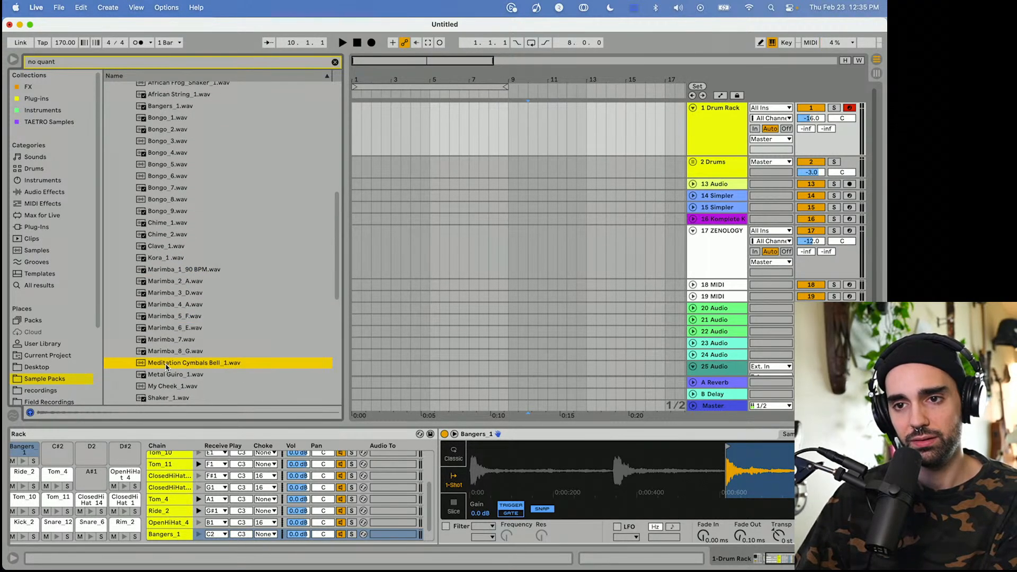
pyautogui.scroll(-3, 170, 359)
pyautogui.scroll(1, 169, 353)
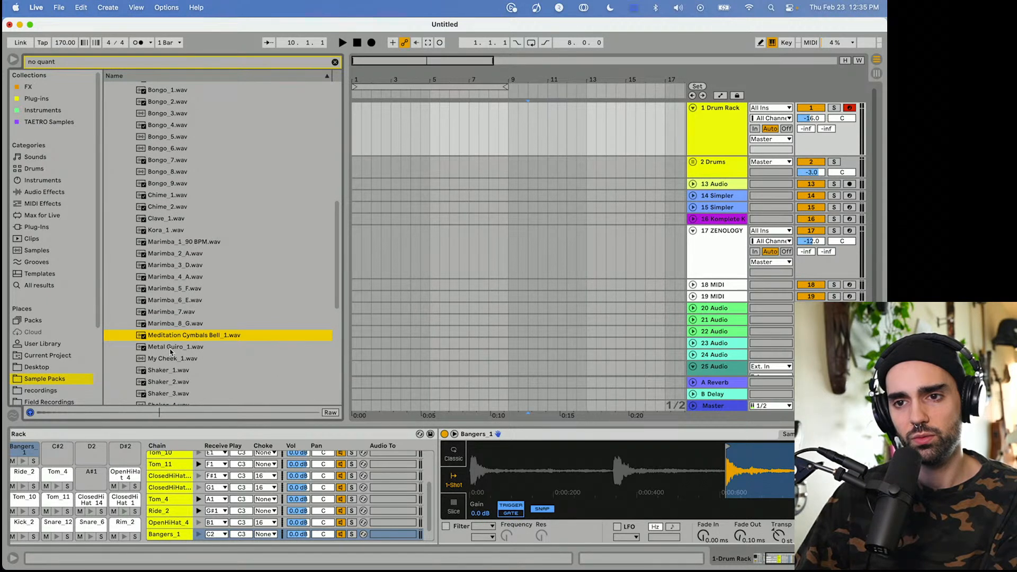
pyautogui.moveTo(165, 336); pyautogui.dragTo(51, 455)
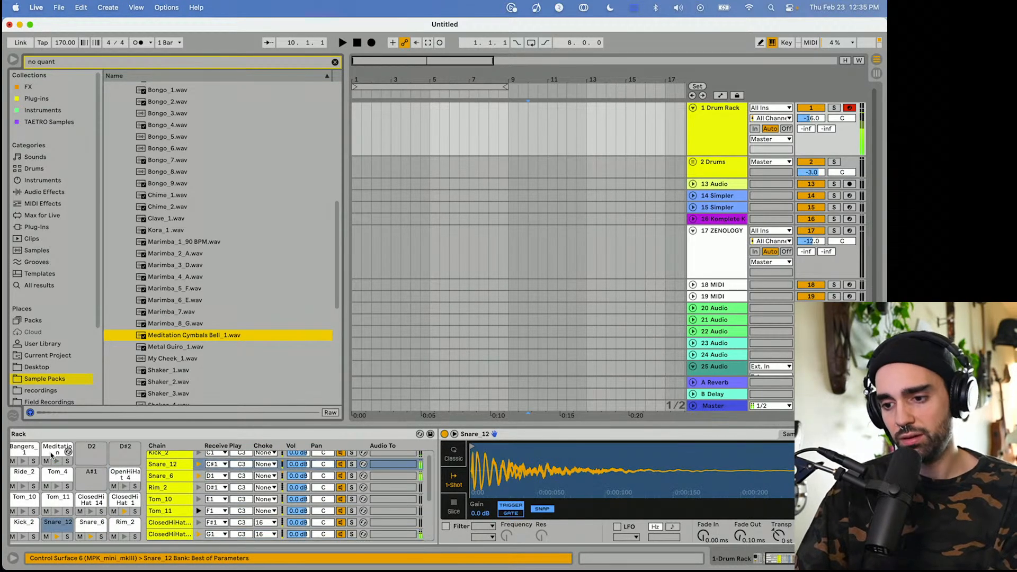
pyautogui.press('space')
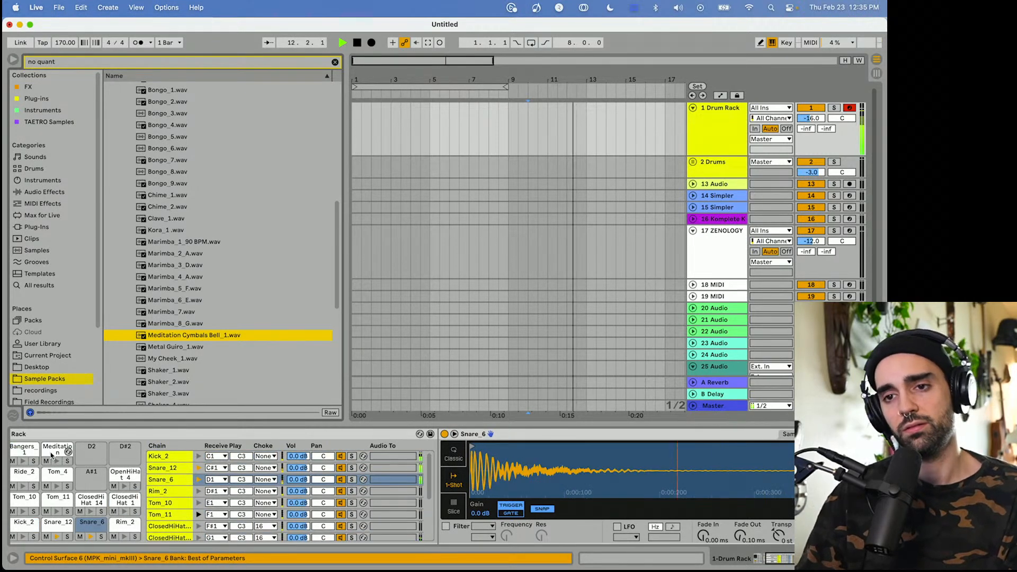
# Compare My Cheek_1.wav, Metal Guiro_1.wav and several Shaker samples, and load My Cheek_1.wav onto drum rack pad D2.
pyautogui.click(192, 357)
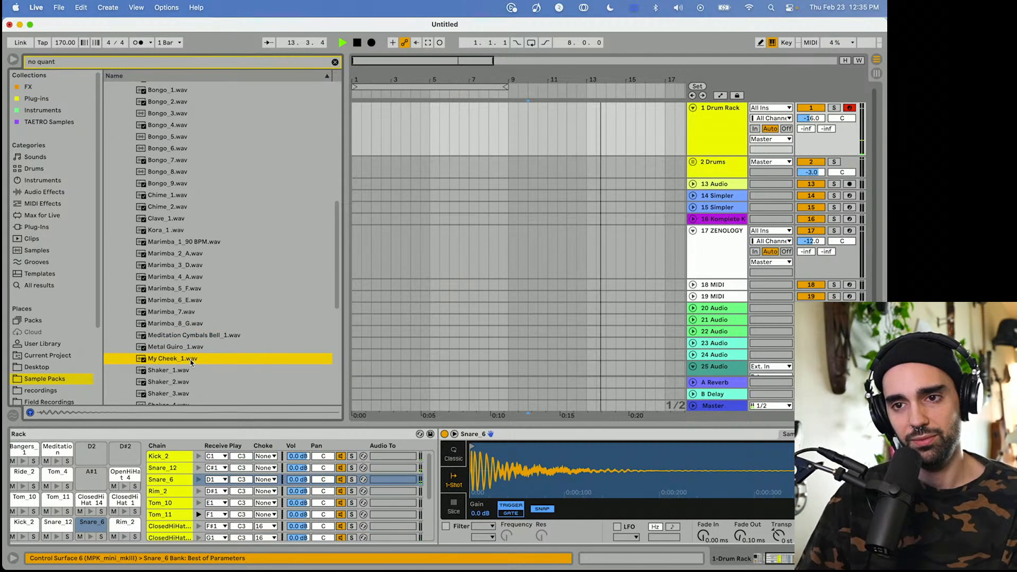
pyautogui.click(192, 346)
pyautogui.scroll(-3, 188, 346)
pyautogui.click(186, 344)
pyautogui.scroll(-4, 185, 345)
pyautogui.click(183, 347)
pyautogui.scroll(-4, 183, 347)
pyautogui.click(180, 336)
pyautogui.click(178, 324)
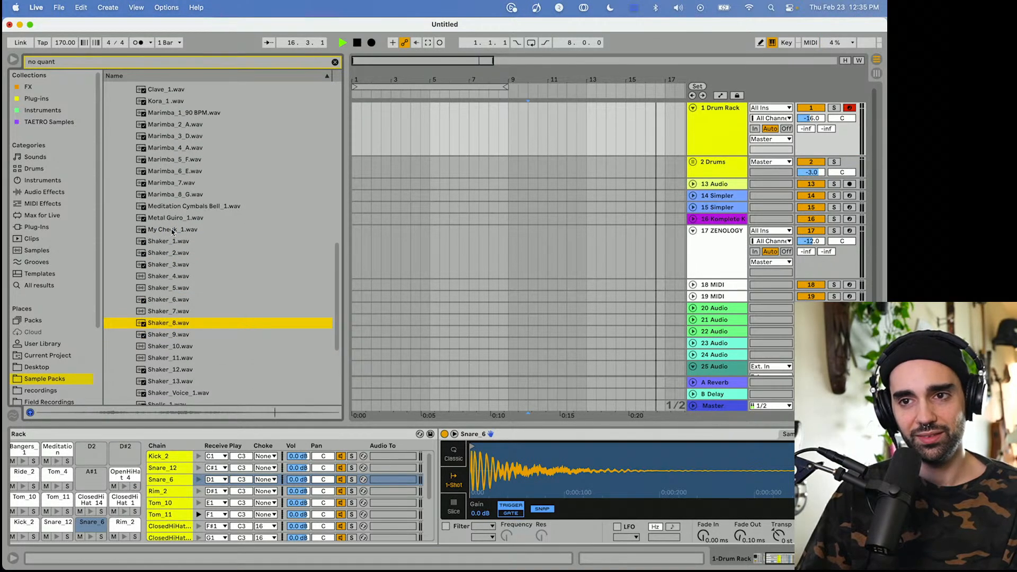
pyautogui.click(169, 229)
pyautogui.moveTo(90, 459); pyautogui.dragTo(90, 459)
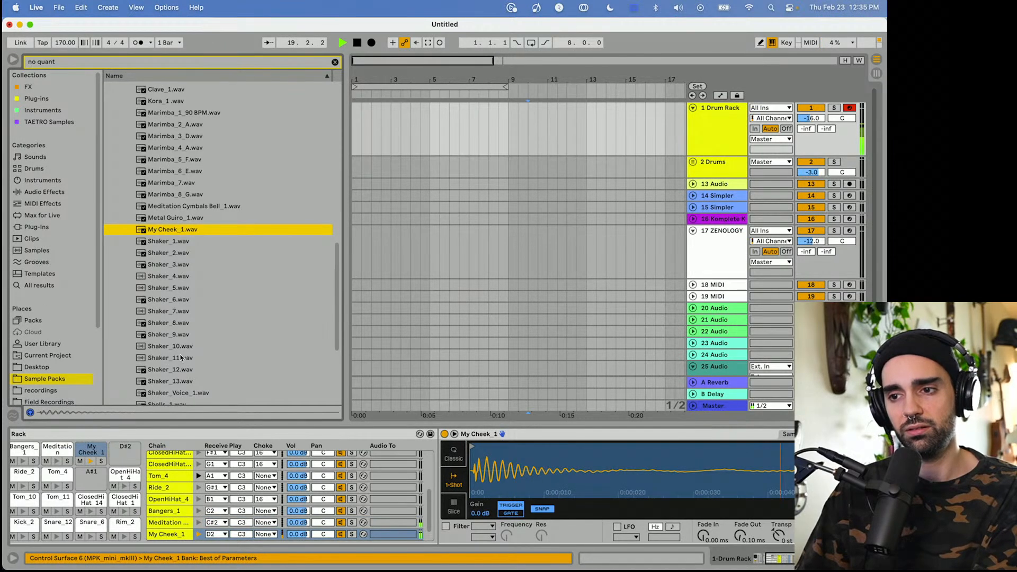
# Audition more Shaker samples, Shaker_Voice_1.wav and Shells_1.wav.
pyautogui.scroll(-3, 170, 275)
pyautogui.click(169, 274)
pyautogui.click(174, 287)
pyautogui.click(173, 277)
pyautogui.click(175, 310)
pyautogui.click(175, 332)
pyautogui.click(175, 355)
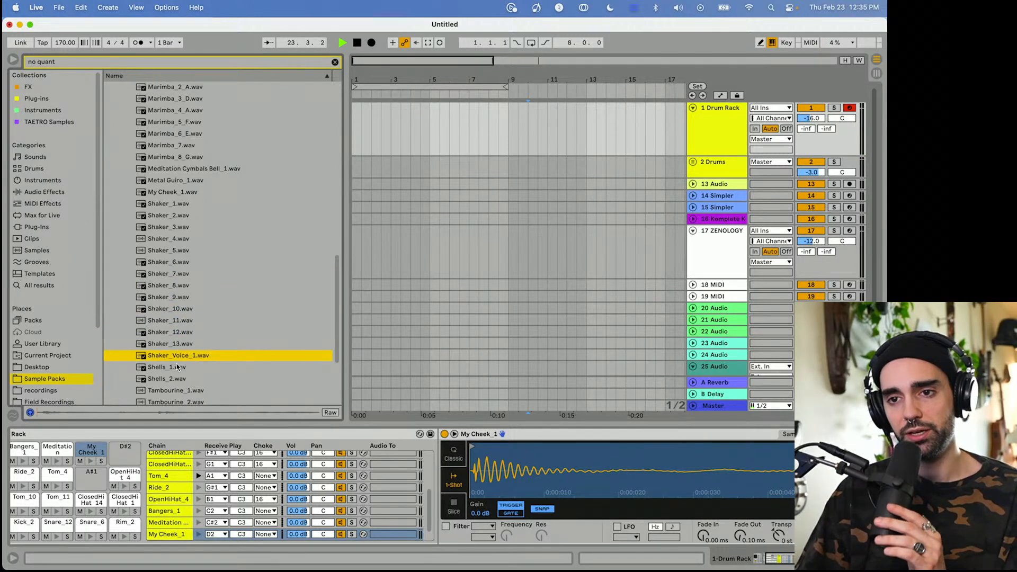
pyautogui.click(171, 367)
# Compare the Tambourine samples with a few shakers and load Tambourine_1.wav onto drum rack pad A#1.
pyautogui.click(170, 389)
pyautogui.scroll(-4, 172, 389)
pyautogui.click(176, 358)
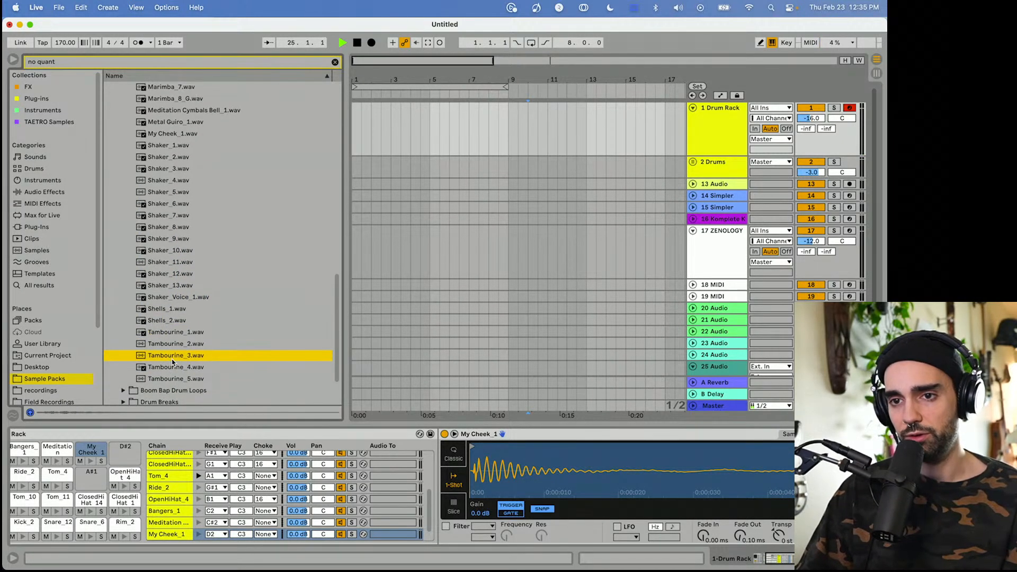
pyautogui.click(177, 348)
pyautogui.click(176, 382)
pyautogui.click(175, 206)
pyautogui.click(175, 242)
pyautogui.click(175, 218)
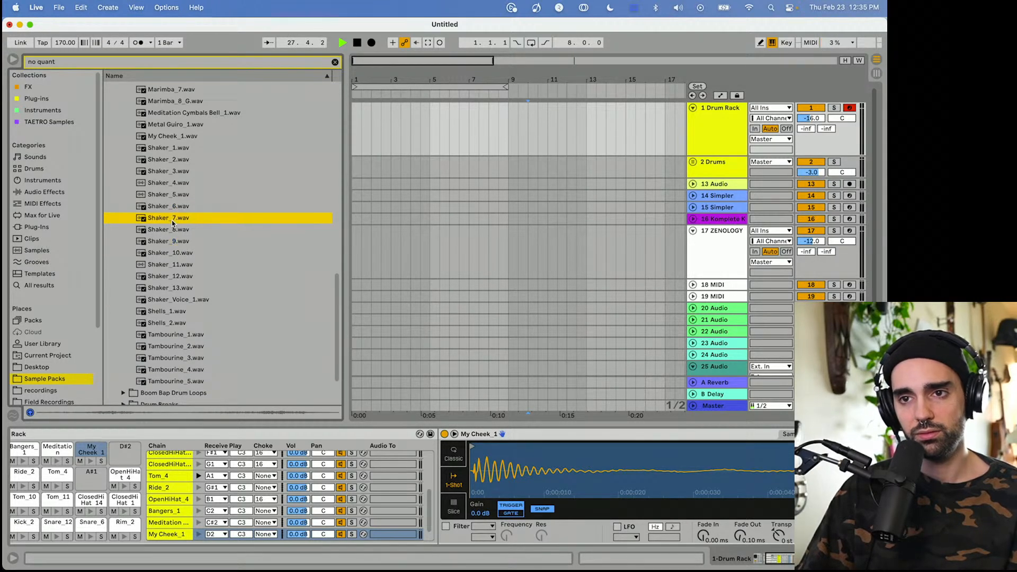
pyautogui.click(179, 347)
pyautogui.press('Up')
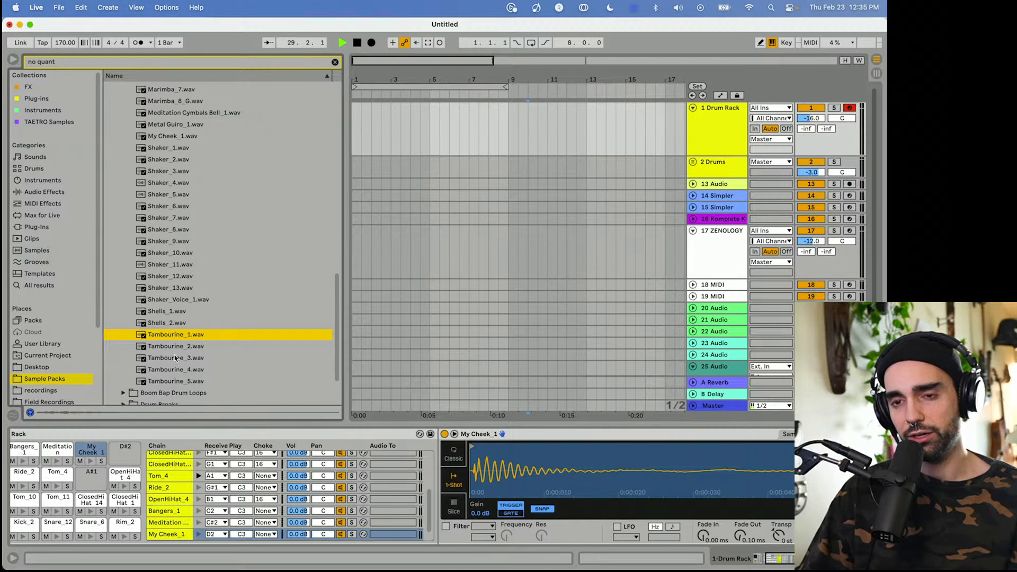
pyautogui.moveTo(165, 338); pyautogui.dragTo(85, 477)
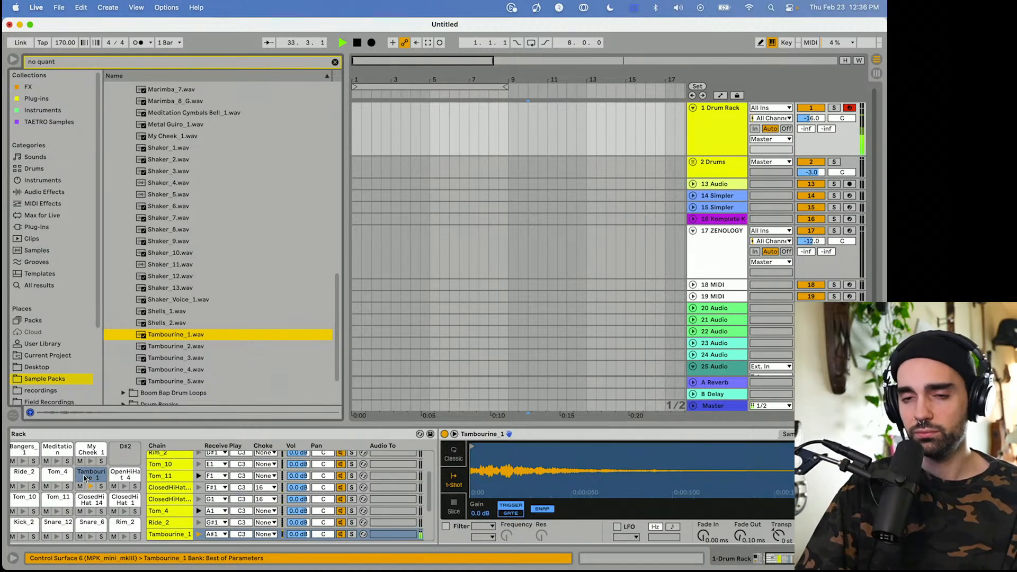
# Audition both Shells samples, load Shells_1.wav onto pad D#2, and move its start point to the late, loud hit.
pyautogui.click(166, 313)
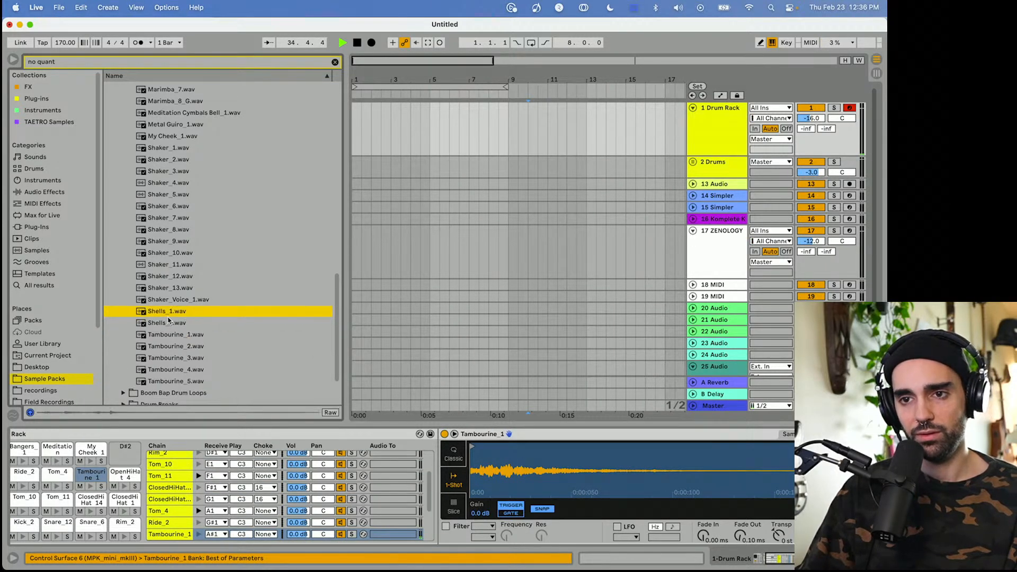
pyautogui.click(164, 324)
pyautogui.moveTo(164, 315); pyautogui.dragTo(128, 447)
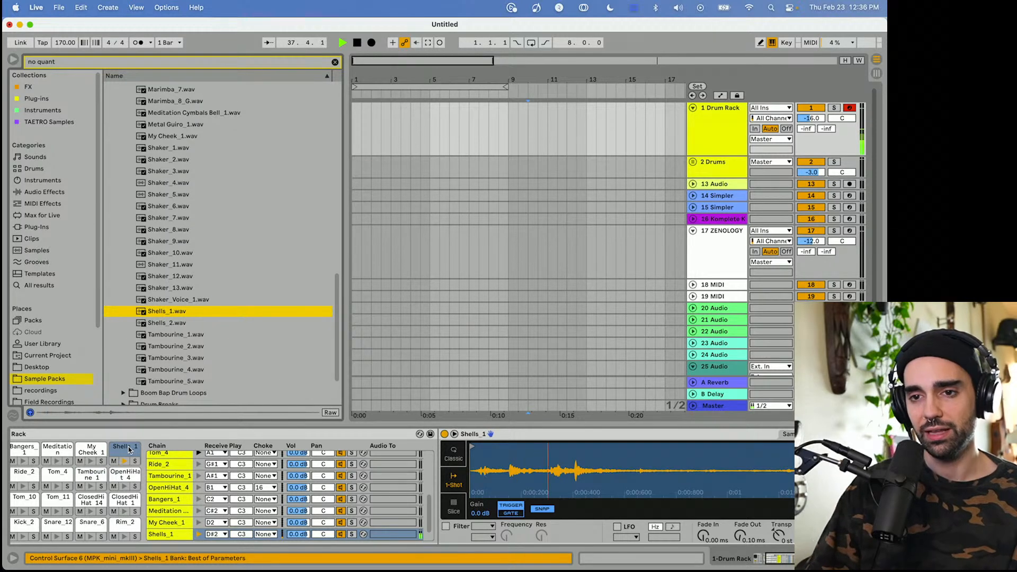
pyautogui.moveTo(473, 446); pyautogui.dragTo(577, 448)
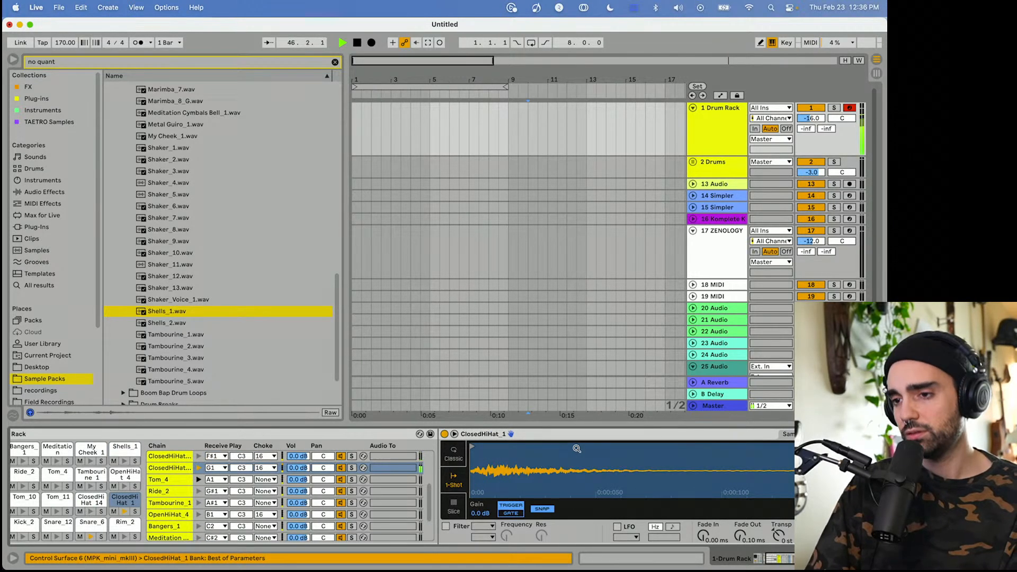
# Lower the Meditation Cymbals Bell_1 sample gain to -4.6 dB and stop playback.
pyautogui.moveTo(483, 514); pyautogui.dragTo(483, 543)
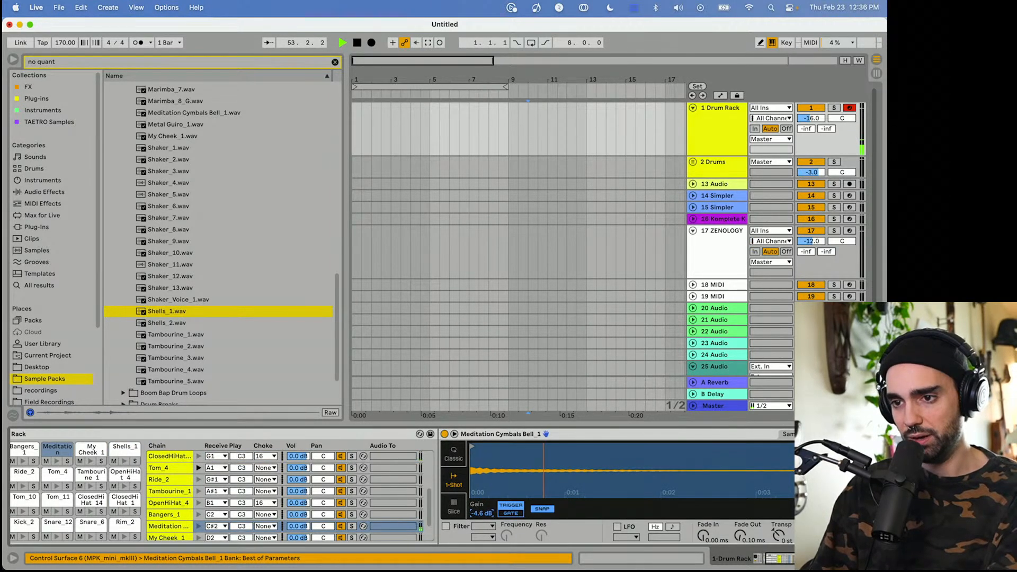
pyautogui.press('space')
pyautogui.press('space')
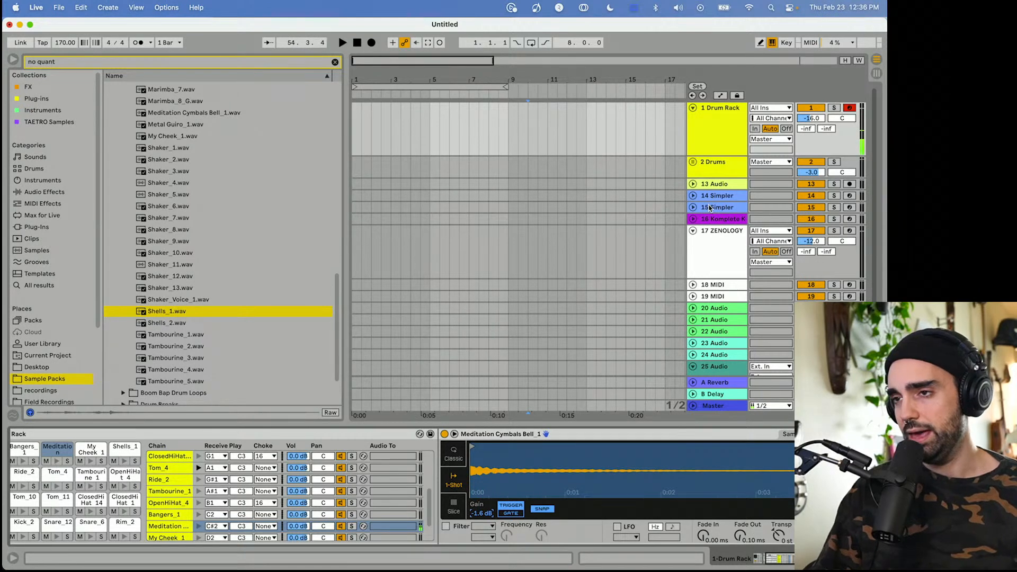
# Set the Drum Rack track's send to the A Reverb return to -33.0 dB.
pyautogui.press('space')
pyautogui.moveTo(808, 130); pyautogui.dragTo(808, 124)
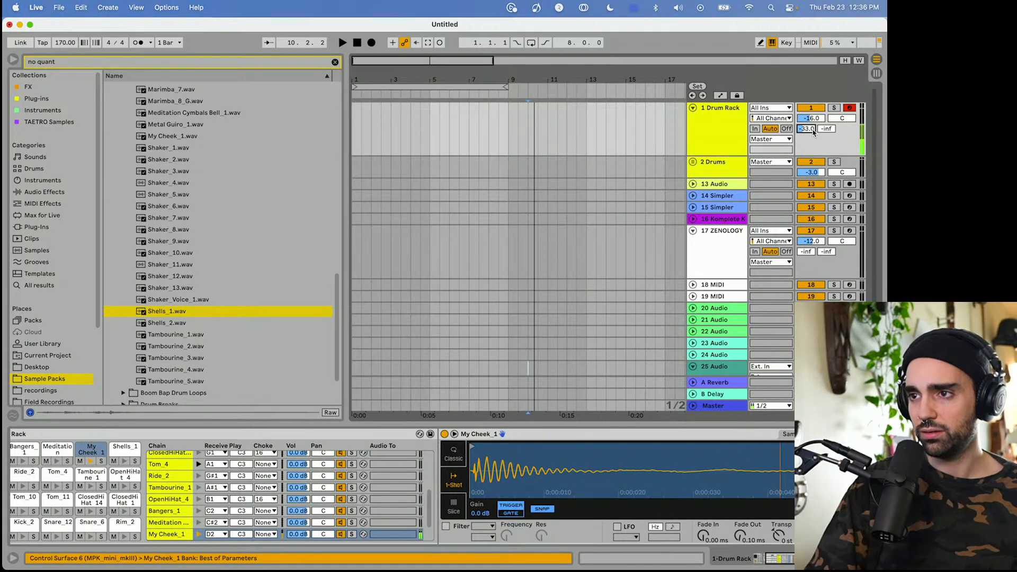
pyautogui.scroll(-3, 715, 190)
pyautogui.scroll(3, 715, 191)
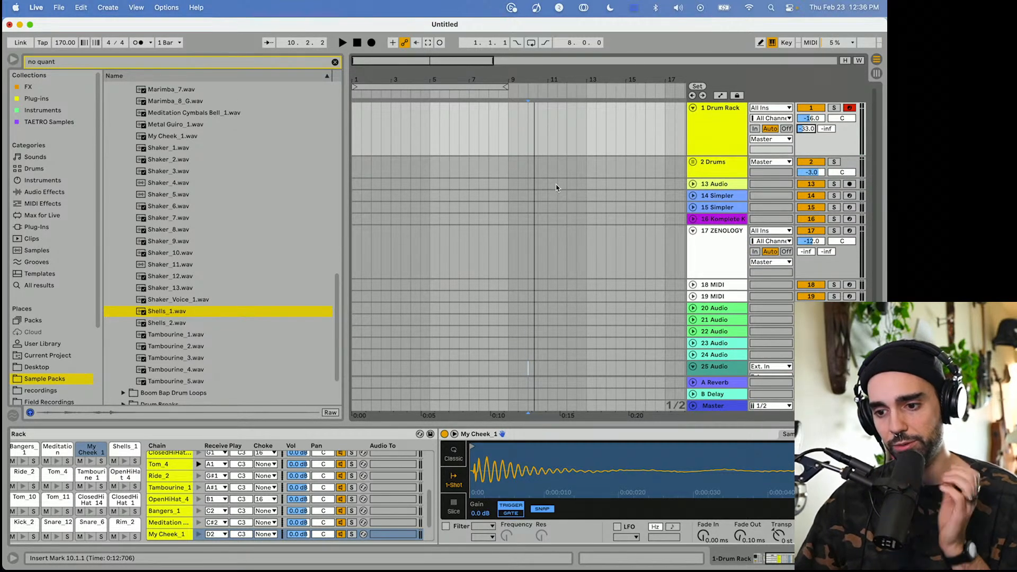
# Hide the browser and unfold the 13 Audio track in the arrangement.
pyautogui.click(12, 59)
pyautogui.click(694, 186)
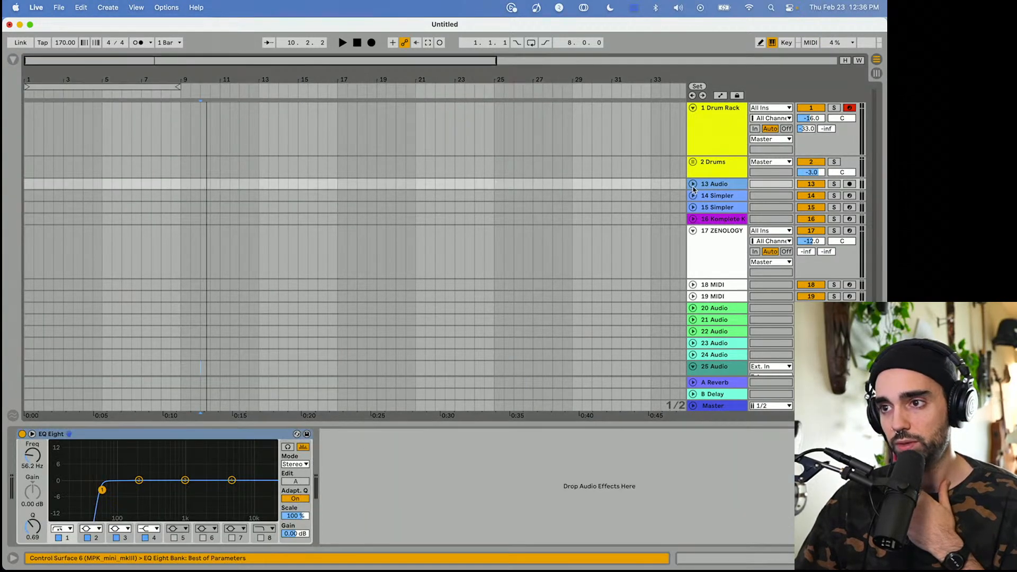
pyautogui.click(692, 185)
# Show the browser again and collapse the sample folders up to and including 24 Bits Files.
pyautogui.click(11, 60)
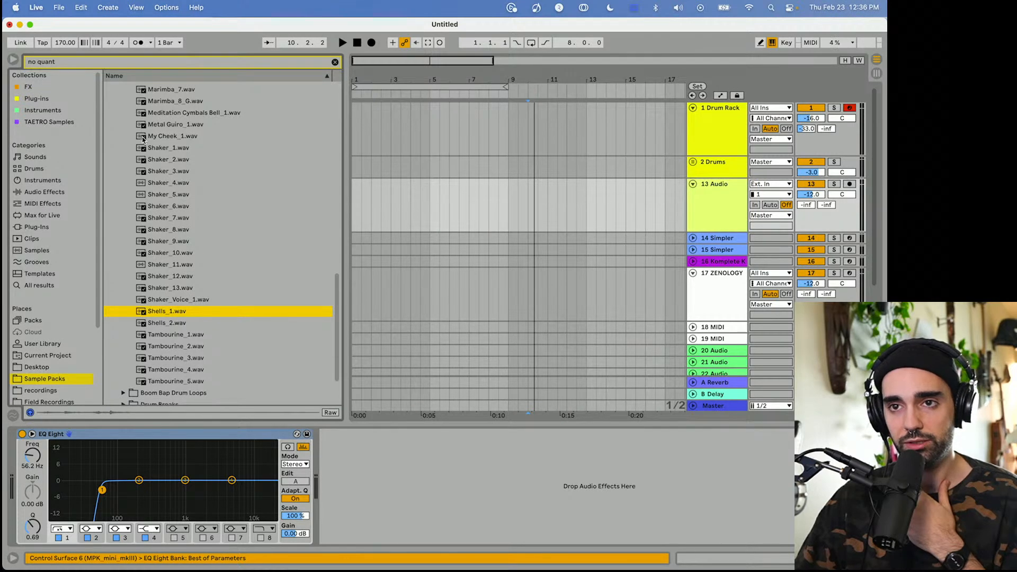
pyautogui.press('Left')
pyautogui.press('Left')
pyautogui.click(116, 100)
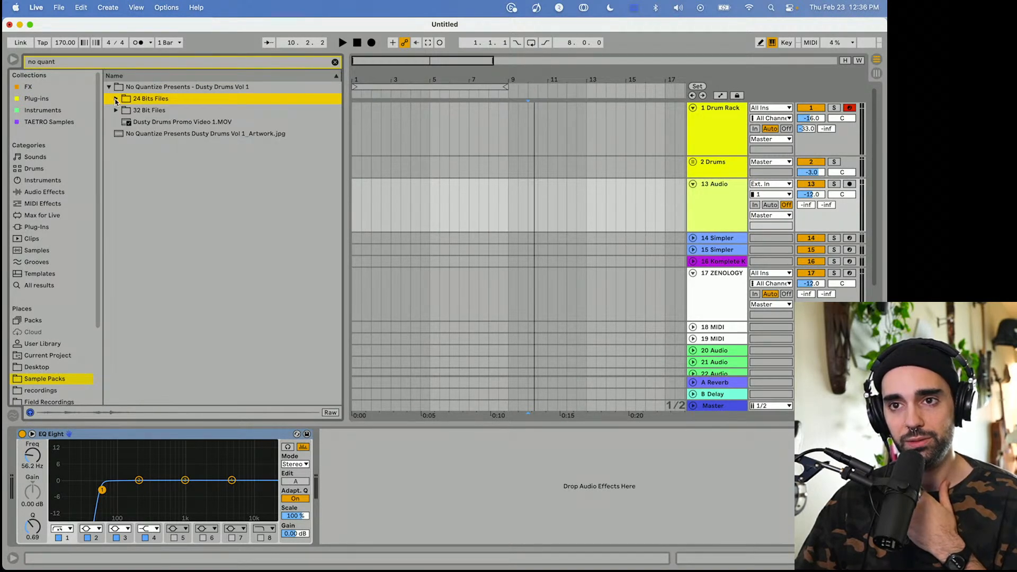
# Audition bongo, chekere, djembe and shaker loops in the African Percussion Loops folder of 24 Bits Files.
pyautogui.click(116, 99)
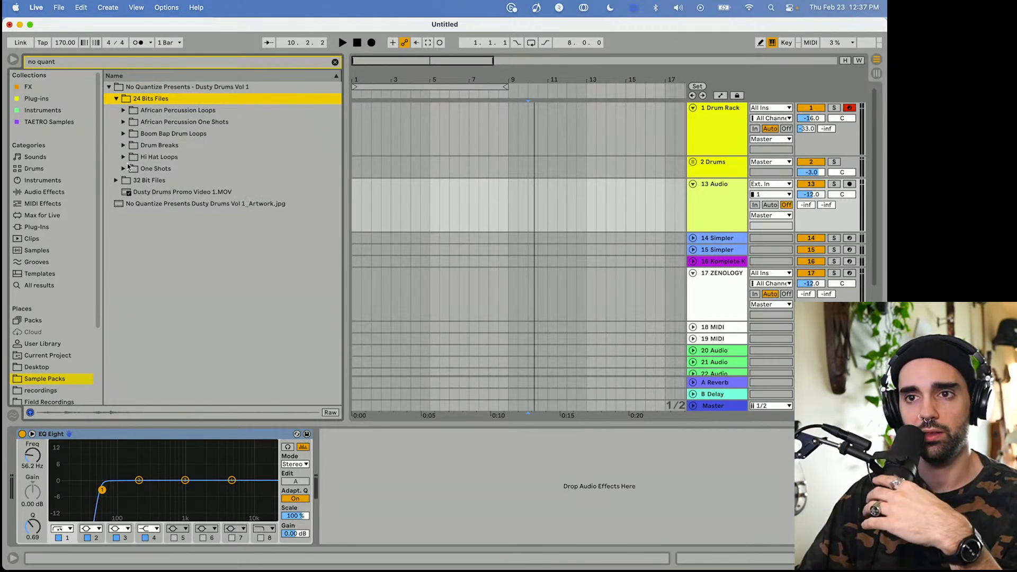
pyautogui.click(123, 111)
pyautogui.click(164, 157)
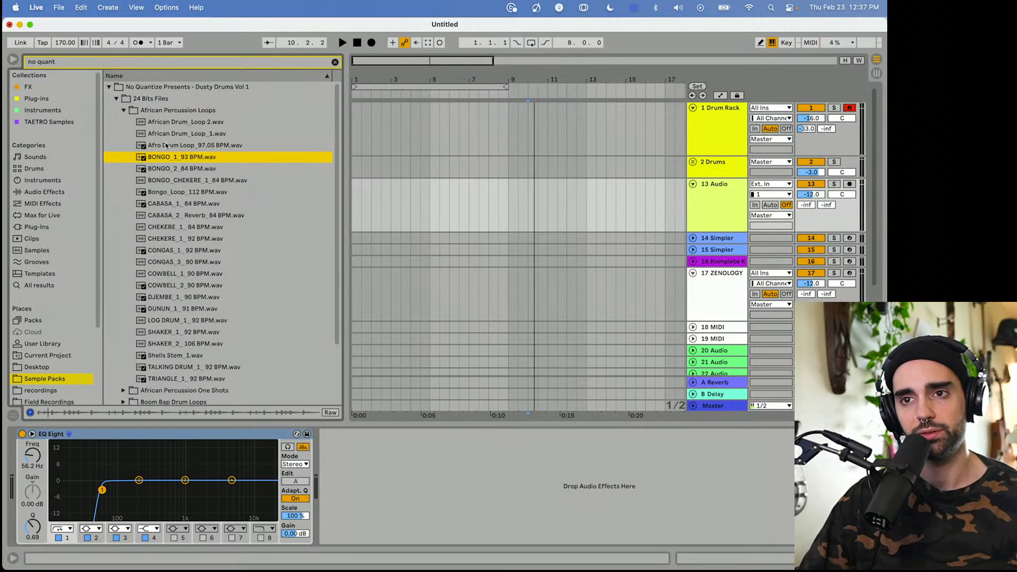
pyautogui.click(168, 134)
pyautogui.click(167, 145)
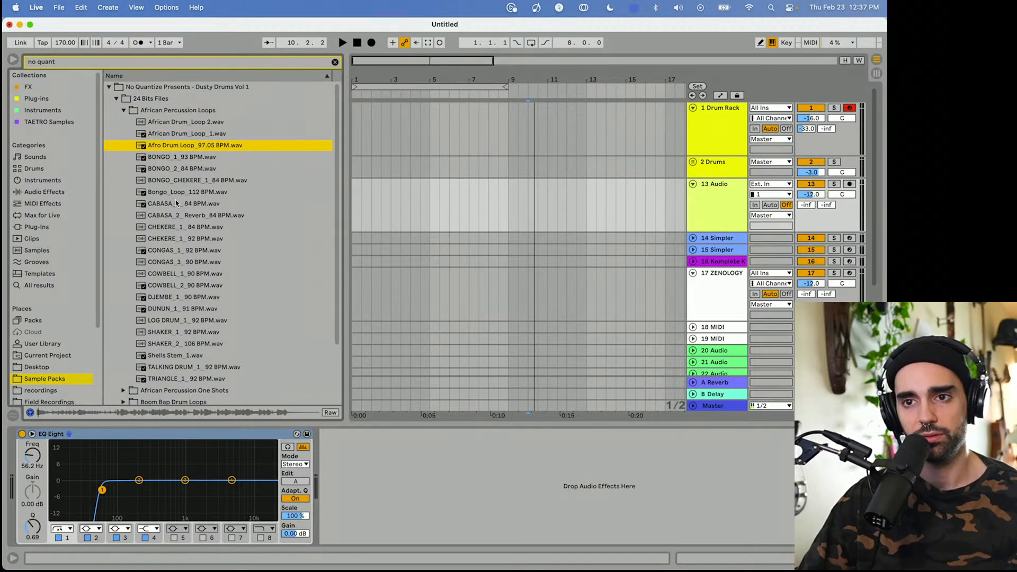
pyautogui.click(177, 228)
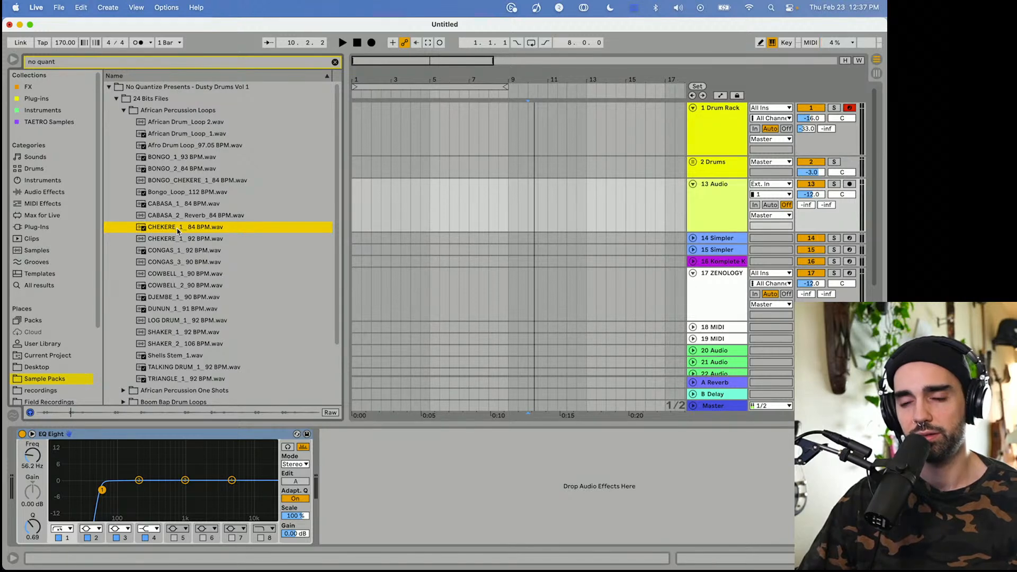
pyautogui.click(175, 239)
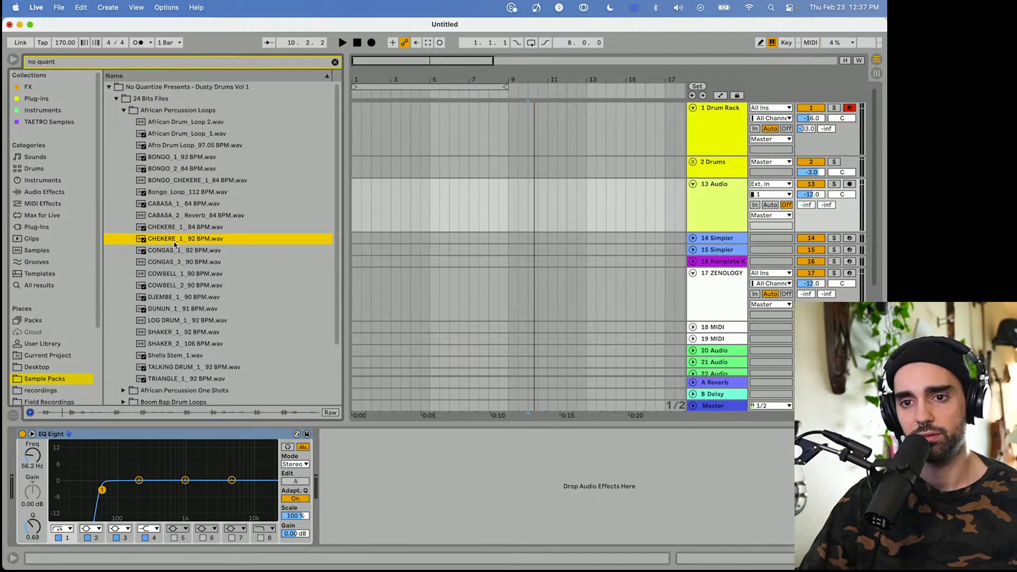
pyautogui.click(180, 299)
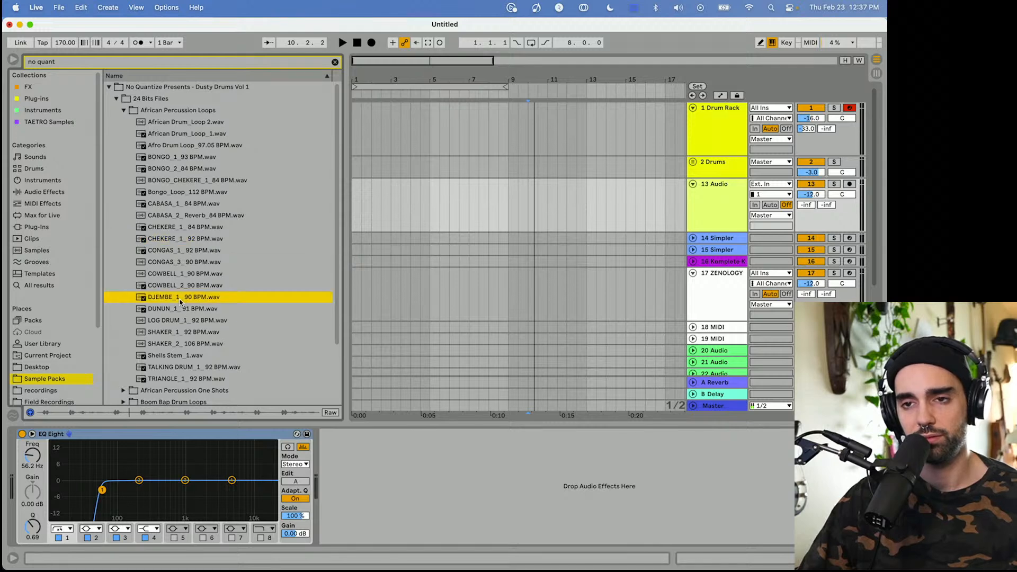
pyautogui.click(177, 331)
pyautogui.click(177, 345)
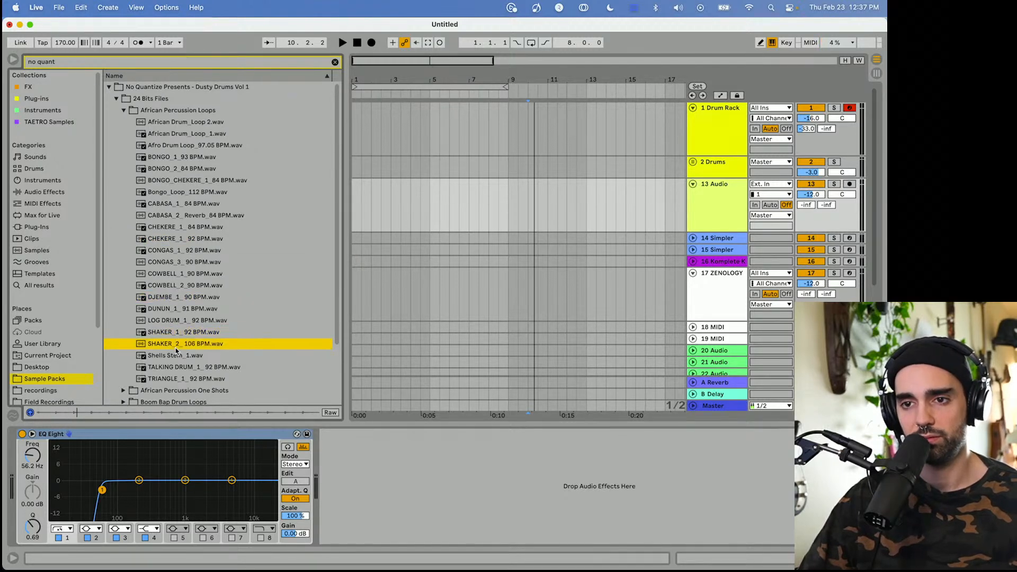
pyautogui.click(168, 333)
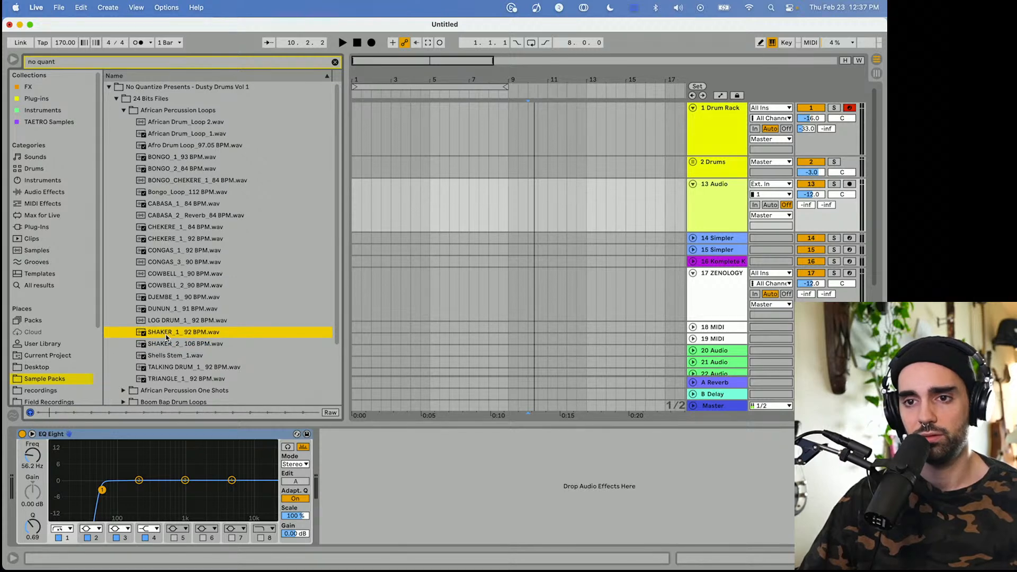
# Place SHAKER_1_92 BPM at bar 1 of the 13 Audio track and match the project tempo and the clip's halved BPM at 92.
pyautogui.moveTo(166, 338); pyautogui.dragTo(366, 207)
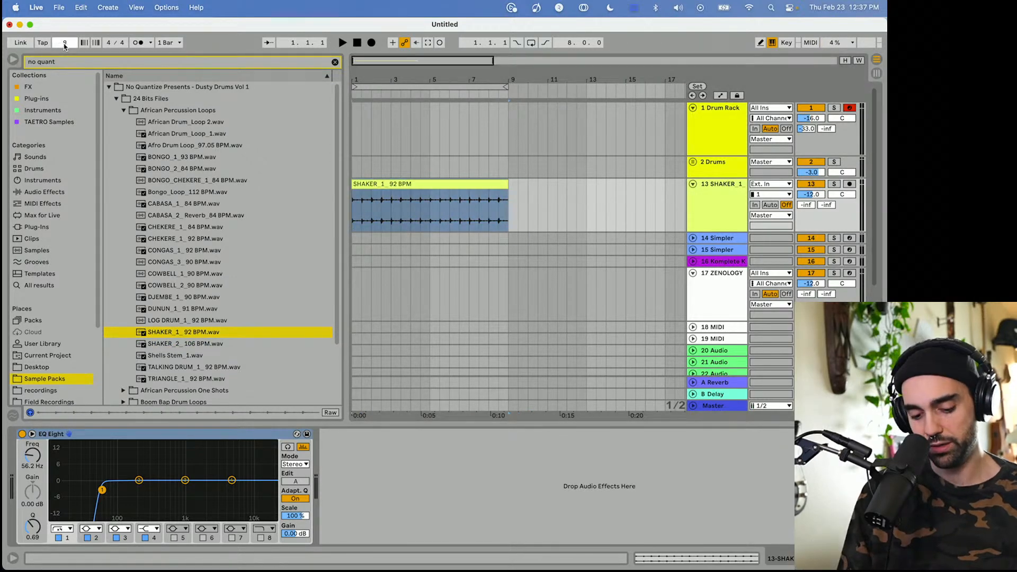
pyautogui.click(413, 183)
pyautogui.click(153, 516)
pyautogui.press('space')
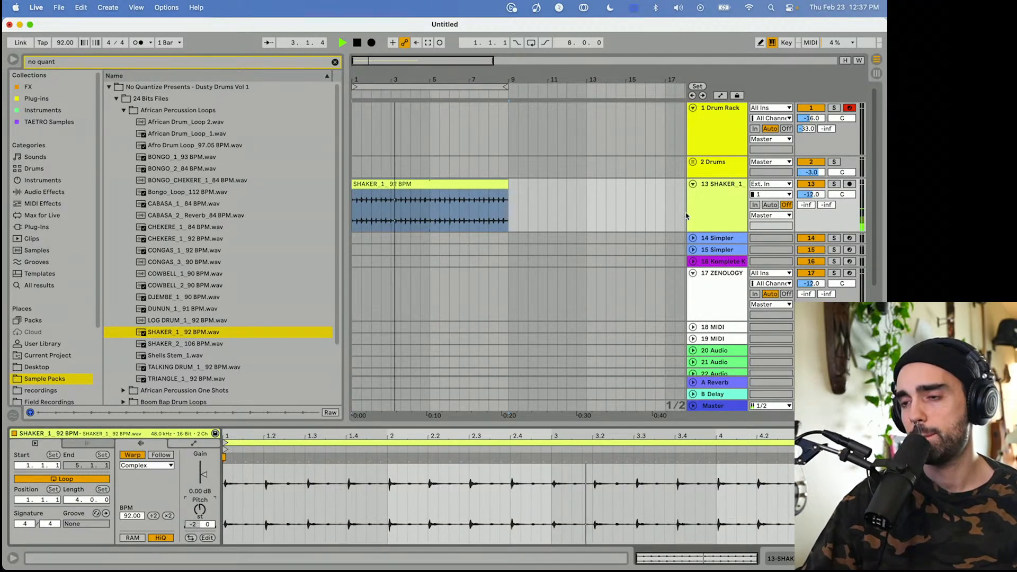
# Duplicate the shaker track and replace the copied clip with Shells Stem_1.wav at bar 1.
pyautogui.click(184, 356)
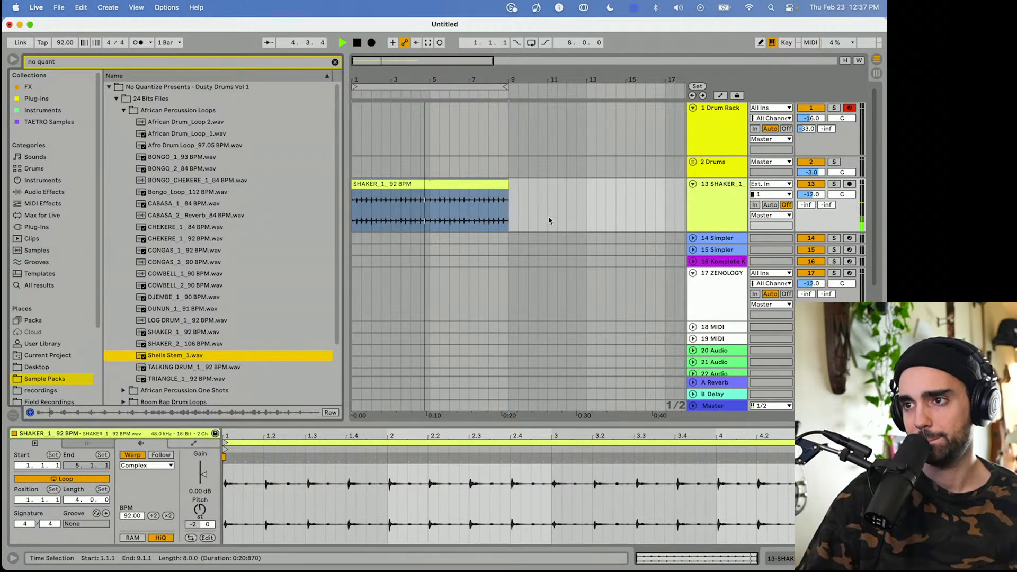
pyautogui.click(728, 207)
pyautogui.press('space')
pyautogui.press('cmd+d')
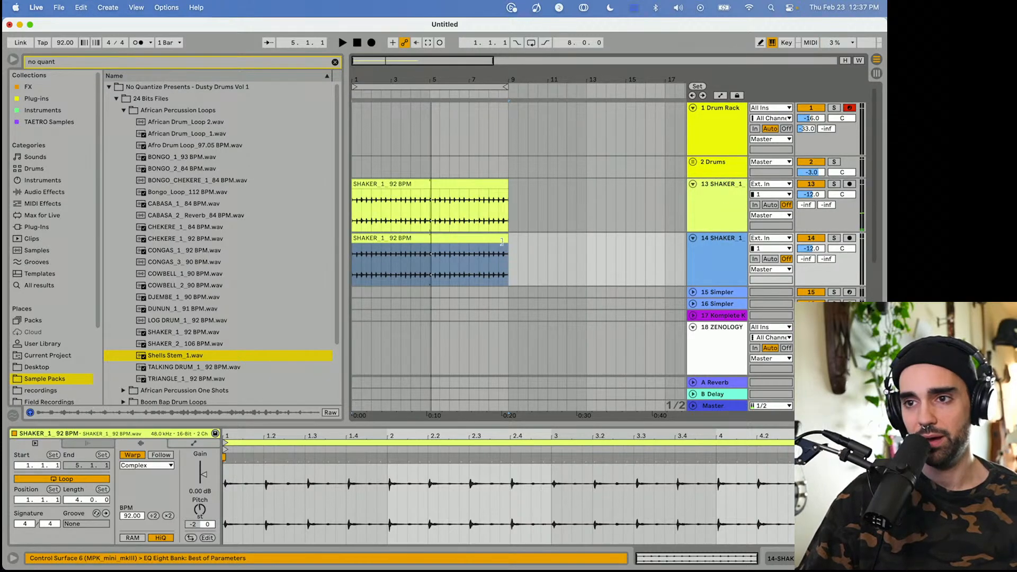
pyautogui.press('Delete')
pyautogui.moveTo(182, 355); pyautogui.dragTo(352, 270)
# Audition the talking drum, triangle, bongo, African drum and cabasa loops in African Percussion Loops.
pyautogui.click(192, 367)
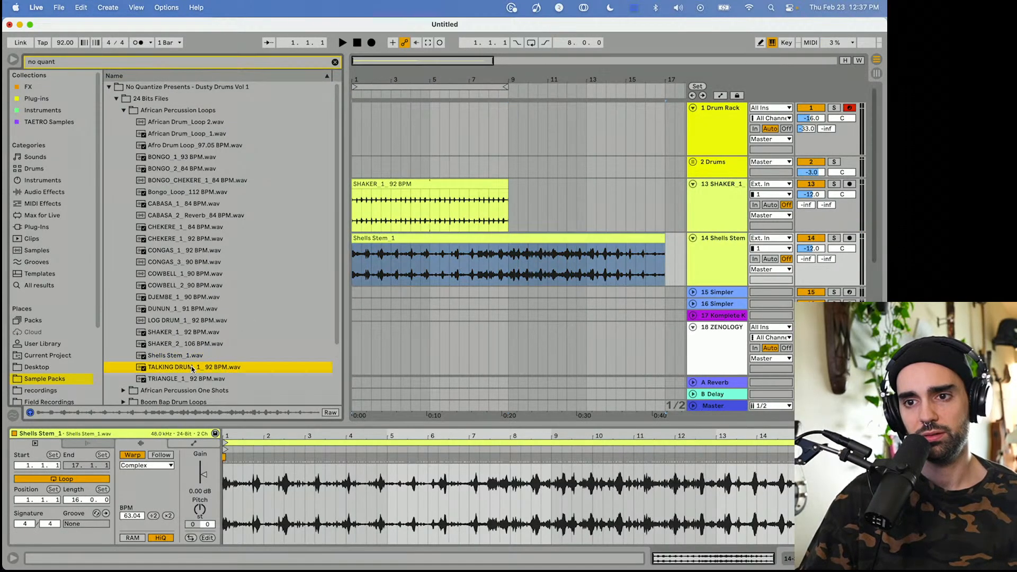
pyautogui.click(187, 378)
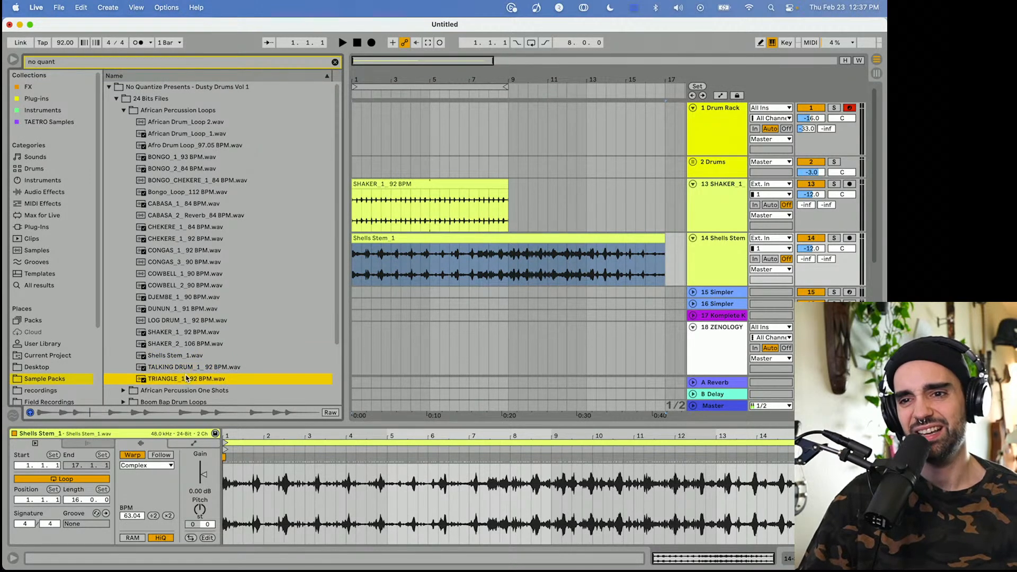
pyautogui.click(183, 170)
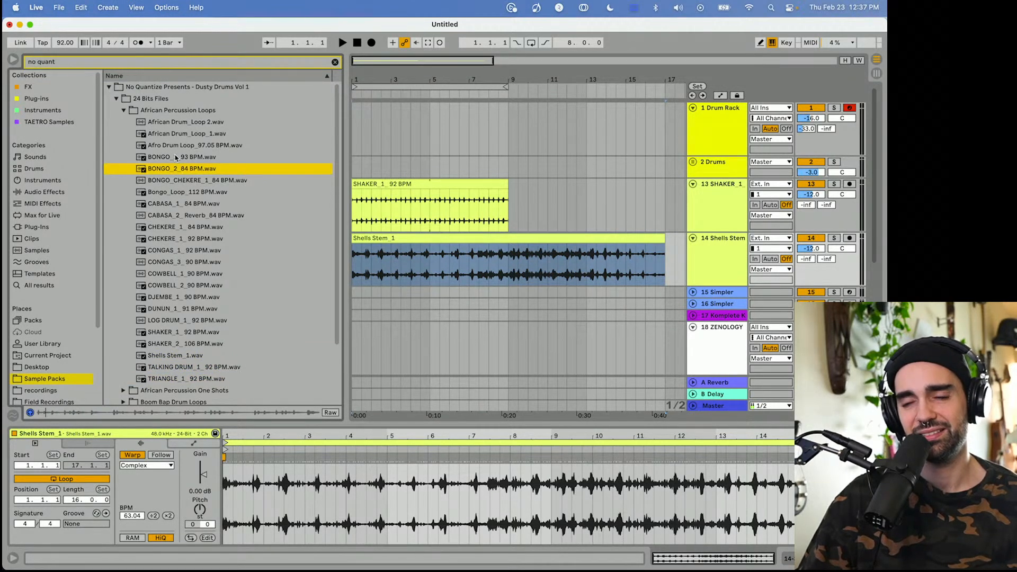
pyautogui.click(176, 157)
pyautogui.click(173, 146)
pyautogui.click(171, 135)
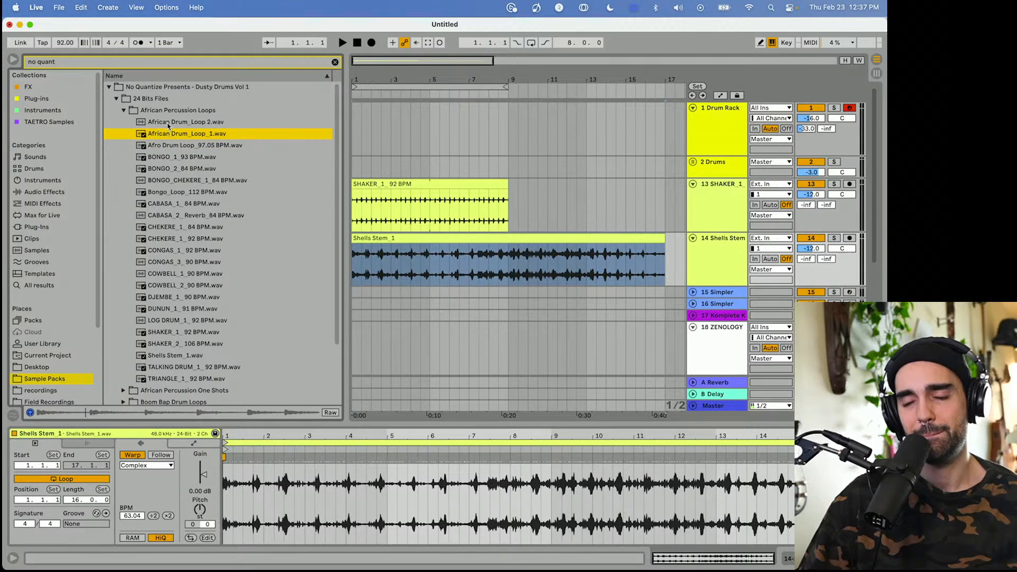
pyautogui.click(168, 125)
pyautogui.click(174, 214)
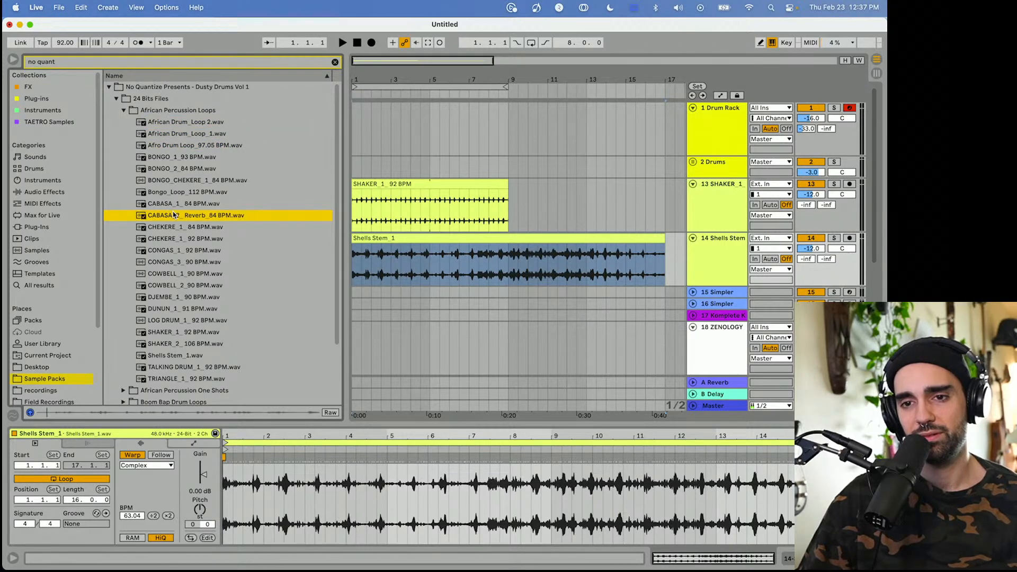
pyautogui.click(173, 203)
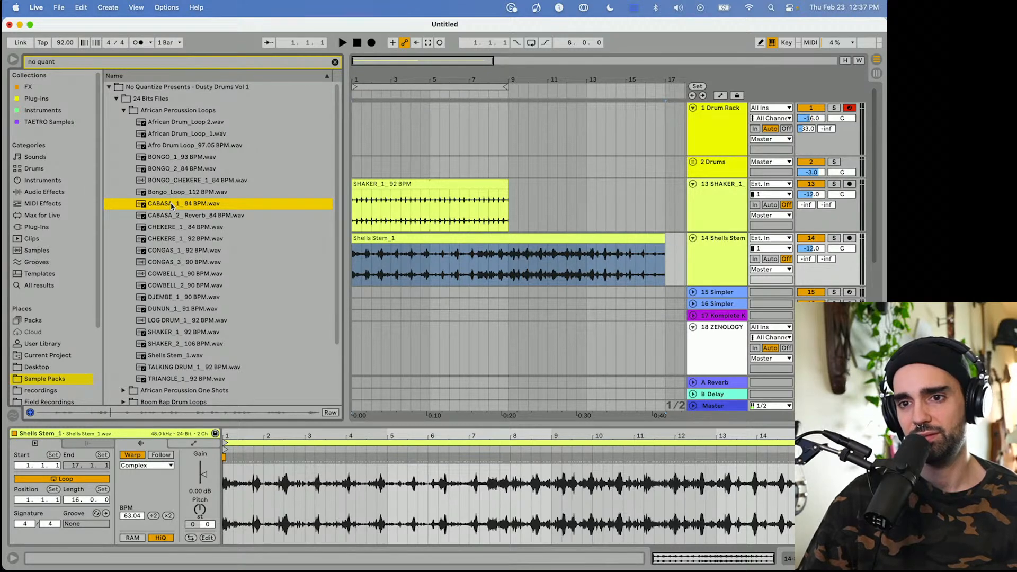
# Play the arrangement, turn off warping on the Shells Stem_1 clip and trim it to end at bar 9.
pyautogui.click(646, 236)
pyautogui.press('space')
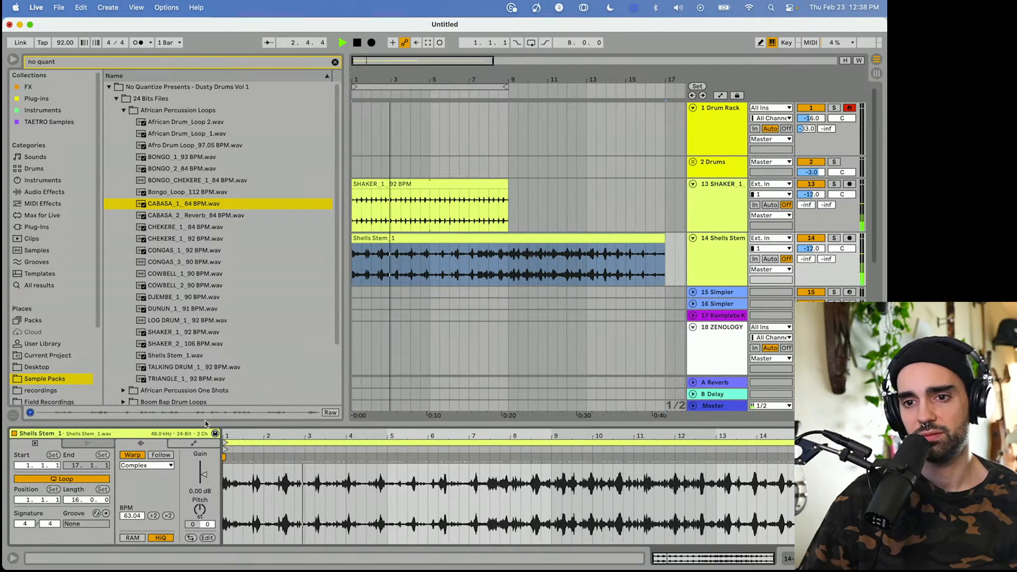
pyautogui.click(132, 454)
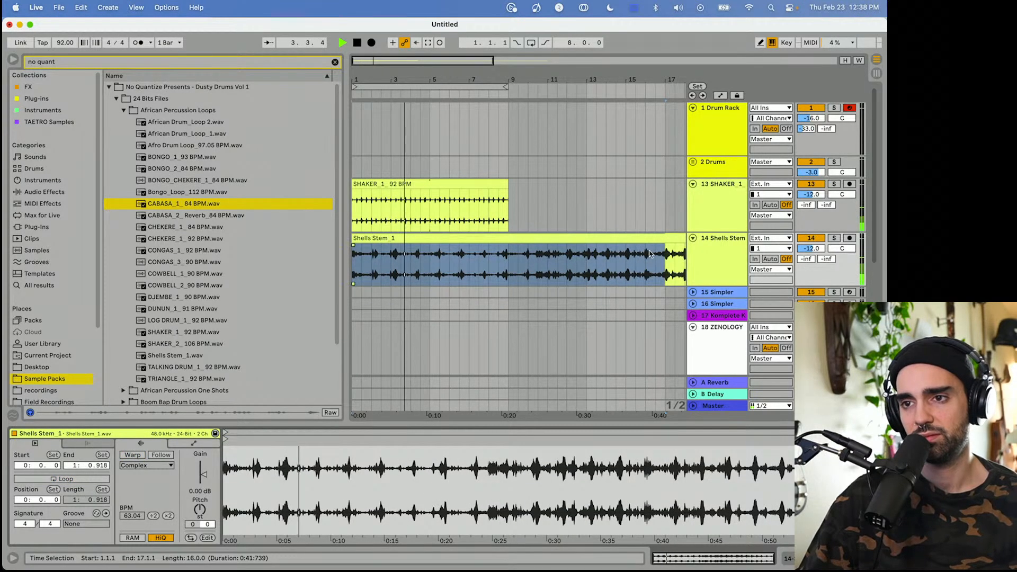
pyautogui.hscroll(10, 681, 238)
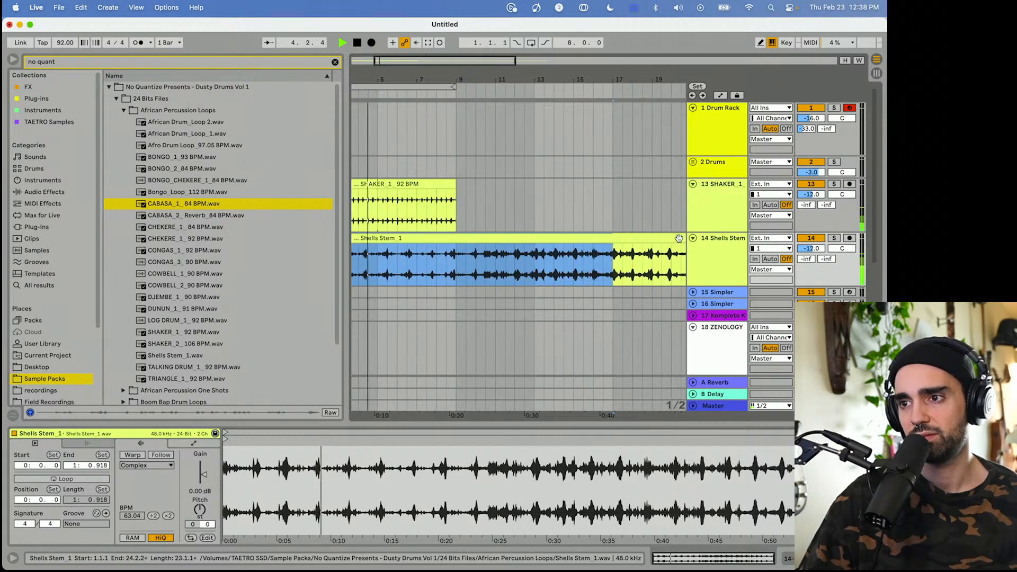
pyautogui.moveTo(647, 238); pyautogui.dragTo(454, 237)
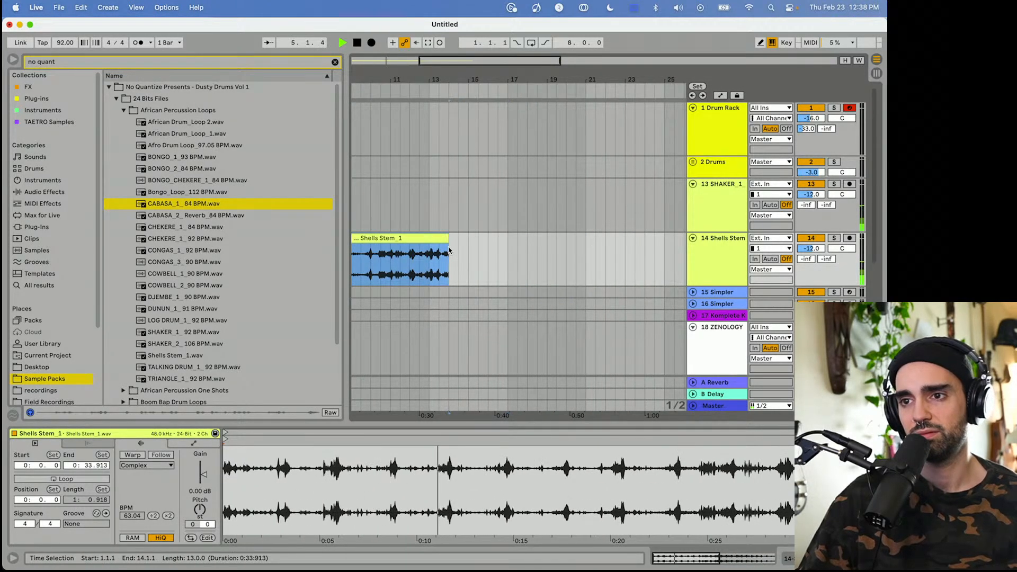
pyautogui.hscroll(-10, 598, 237)
pyautogui.moveTo(599, 236); pyautogui.dragTo(508, 238)
# Set the Shells Stem track's volume to -15.0 dB and enable looping over the first eight bars.
pyautogui.moveTo(817, 248); pyautogui.dragTo(811, 250)
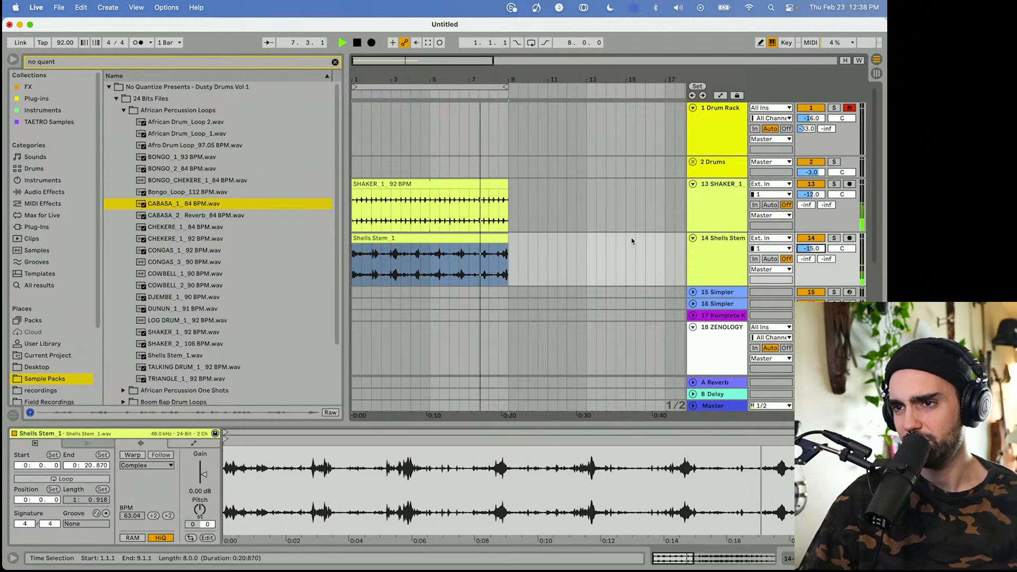
pyautogui.click(531, 43)
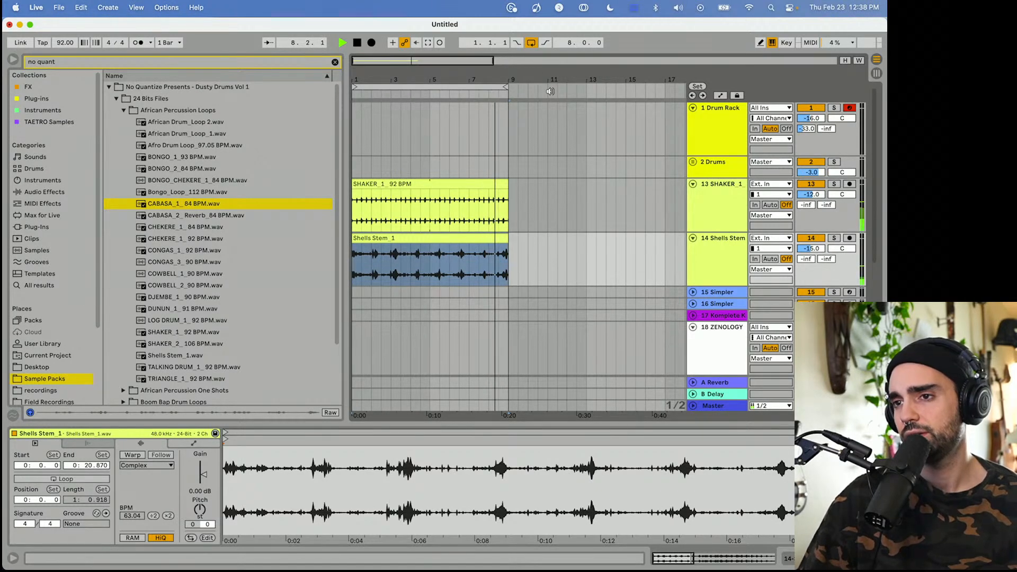
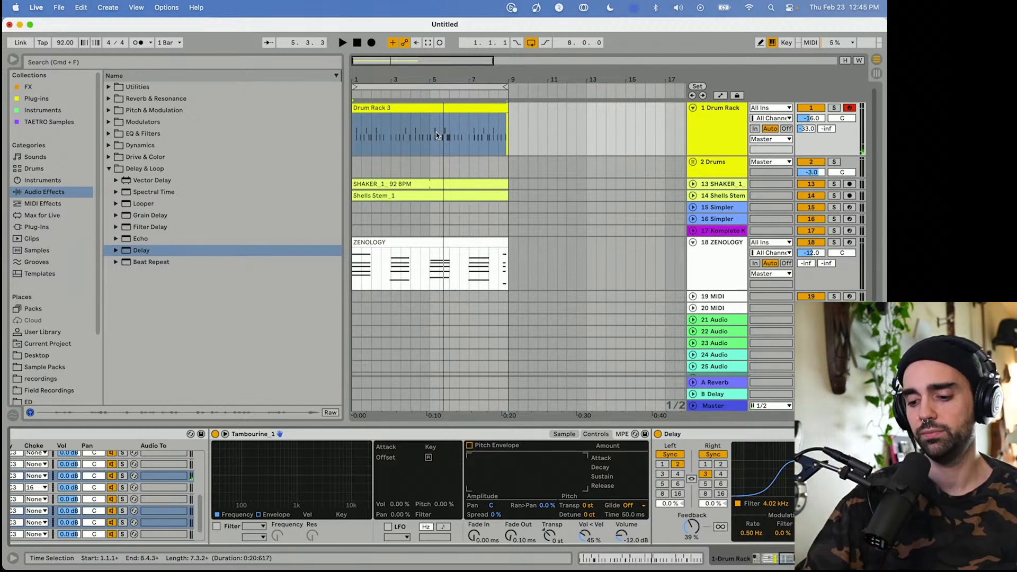
# Preview the beat, then overdub a tambourine part into the Drum Rack clip across the eight-bar loop.
pyautogui.press('space')
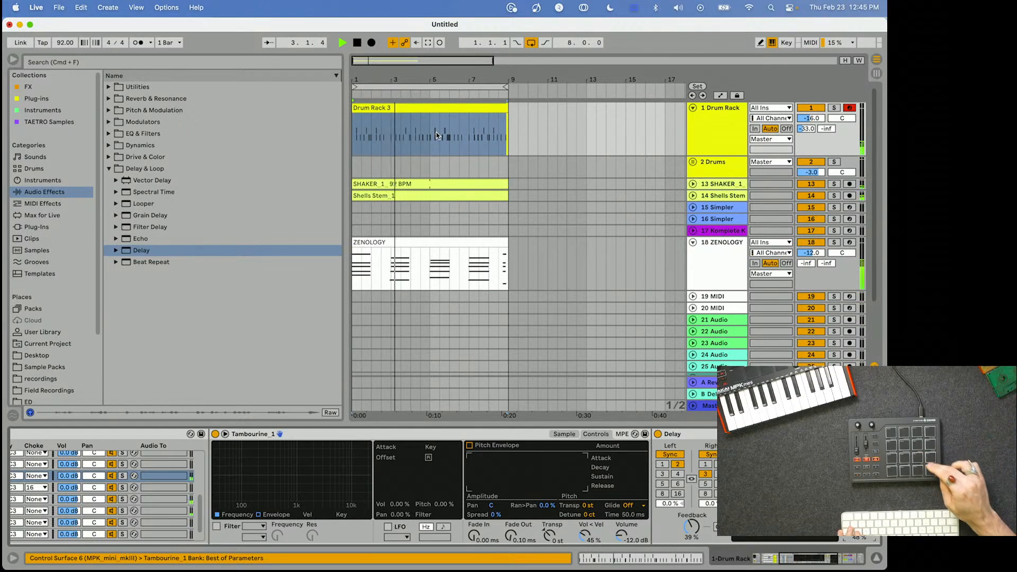
pyautogui.press('space')
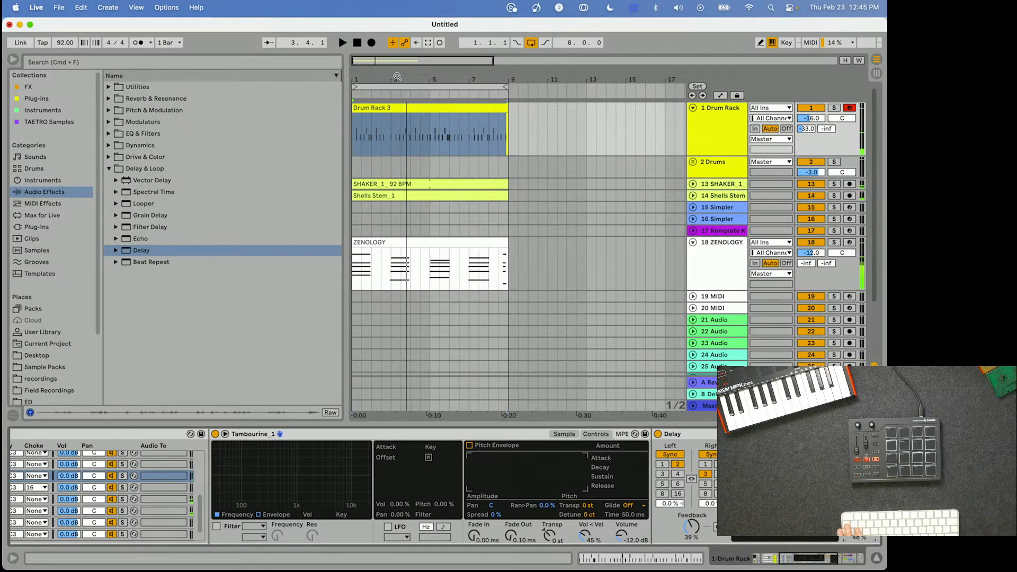
pyautogui.click(357, 44)
pyautogui.click(371, 42)
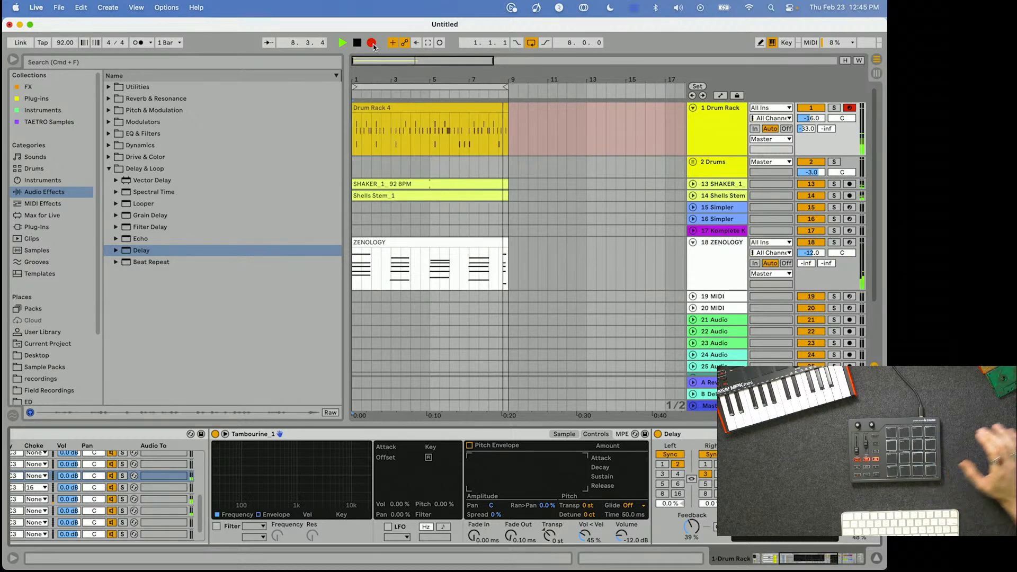
pyautogui.press('space')
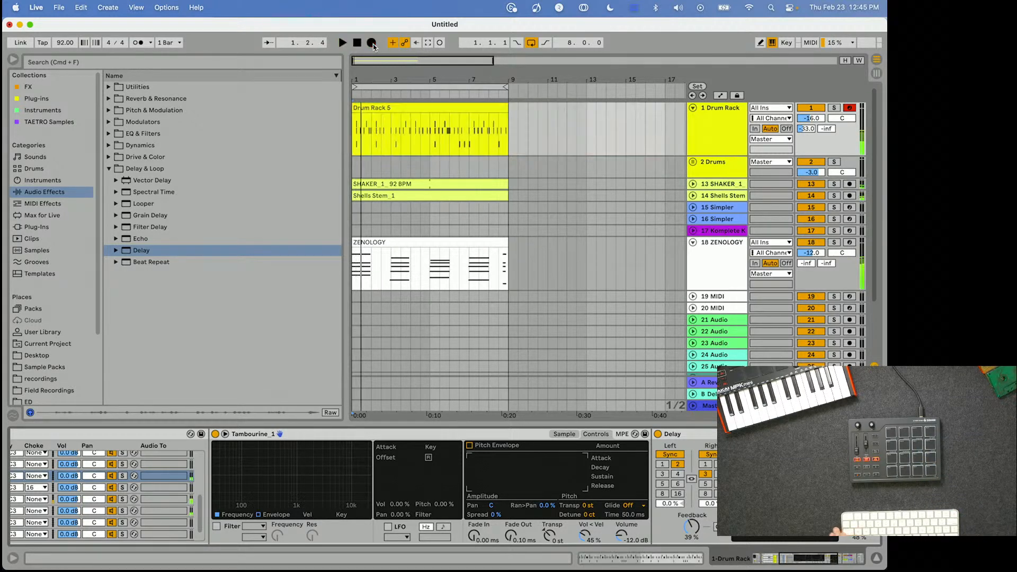
# Open the recorded Drum Rack clip, select all Tambourine_1 notes and play back the loop.
pyautogui.doubleClick(395, 121)
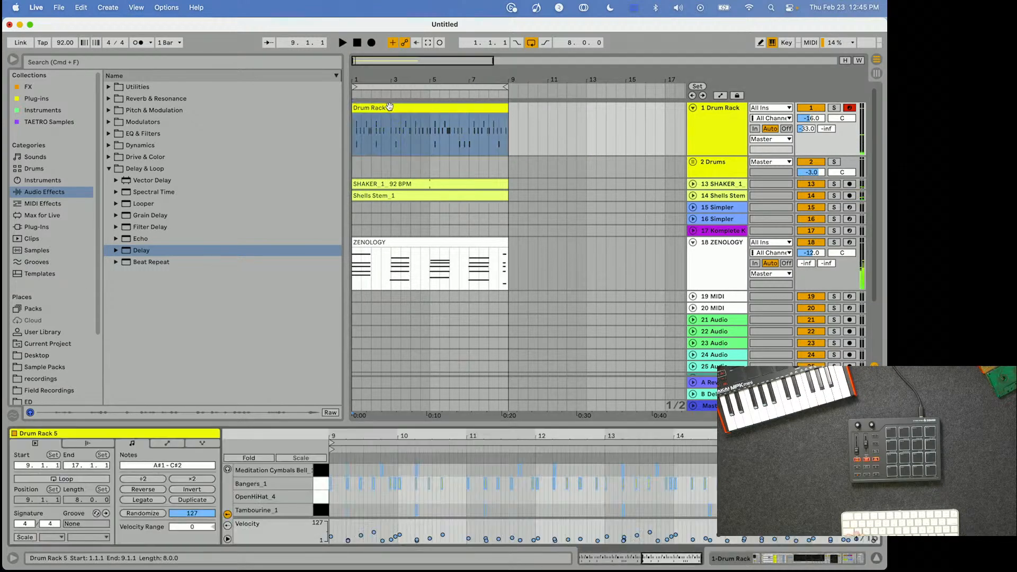
pyautogui.click(325, 510)
pyautogui.press('space')
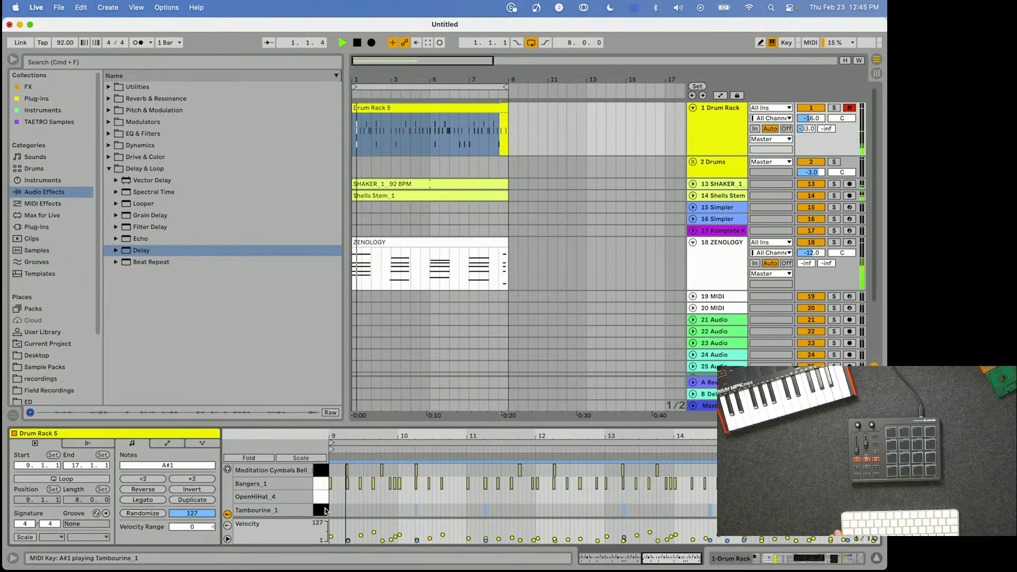
# Raise the ZENOLOGY track's Low Cut to 104 Hz and set its EQ Eight dip to -4.83 dB at 1.07 kHz, Q 1.14.
pyautogui.click(722, 271)
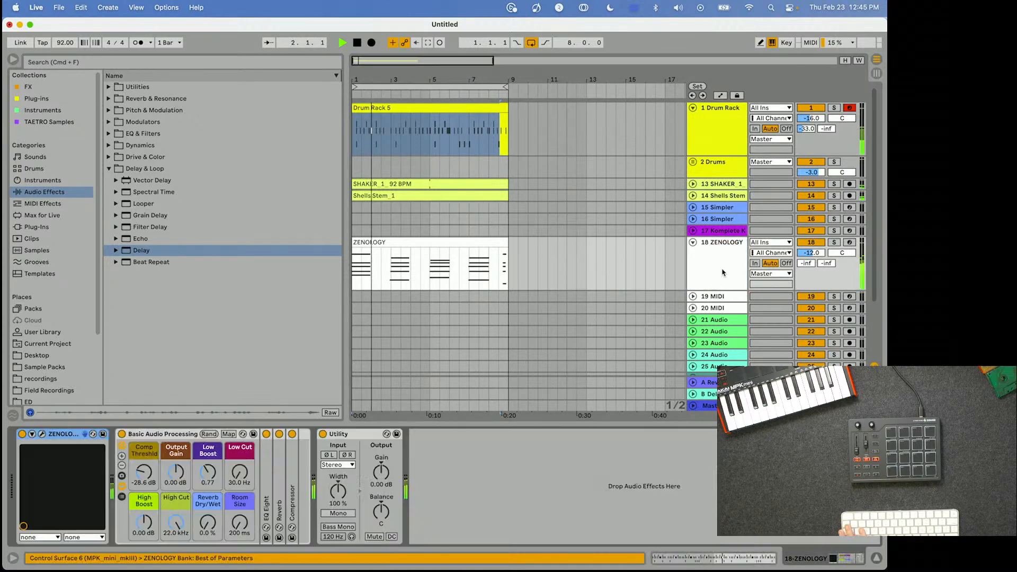
pyautogui.moveTo(239, 473); pyautogui.dragTo(240, 457)
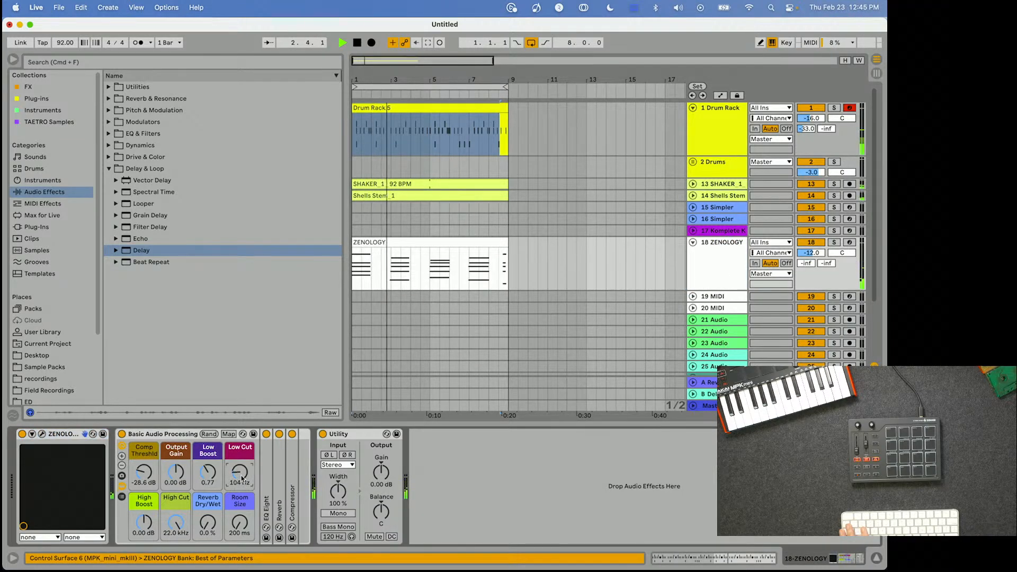
pyautogui.doubleClick(266, 486)
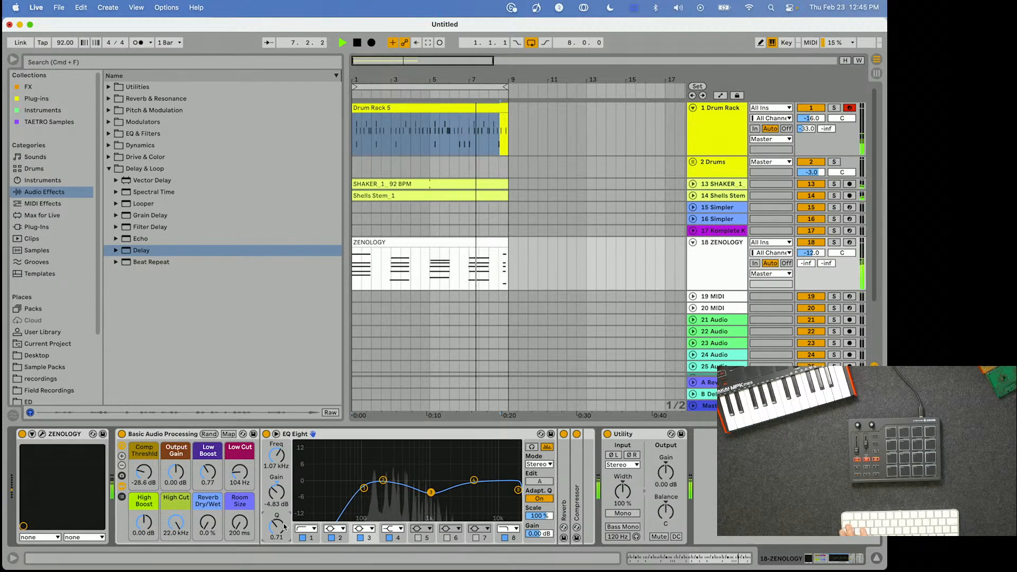
pyautogui.press('space')
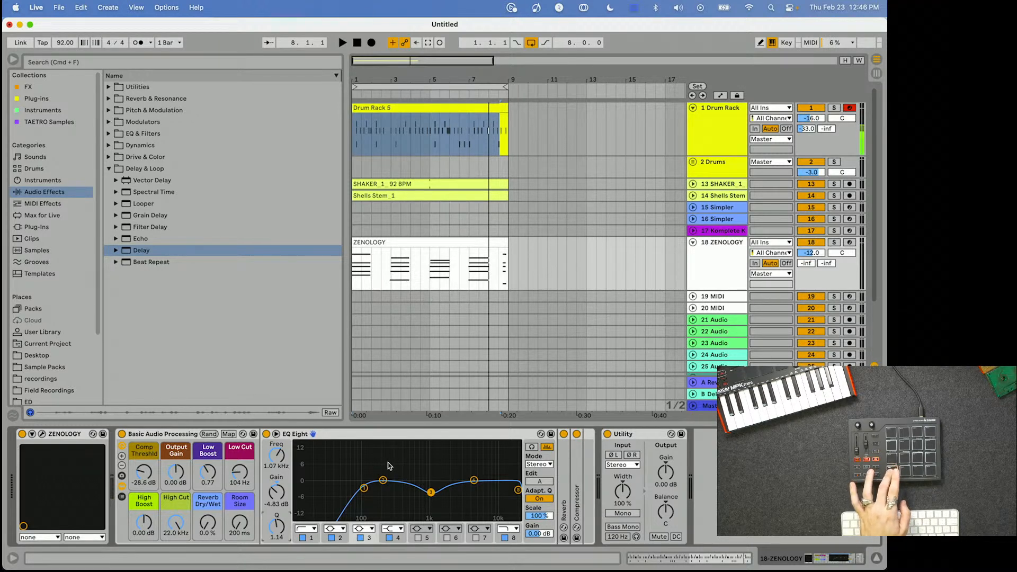
# Set the Shells Stem track's volume to -21.2 dB during playback and centre its panning.
pyautogui.scroll(-2, 478, 266)
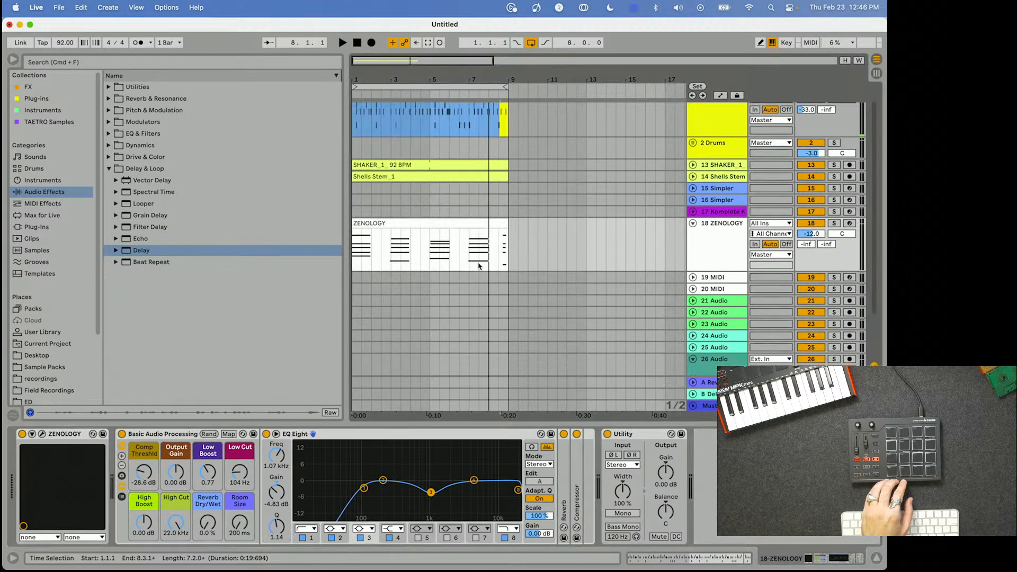
pyautogui.click(692, 177)
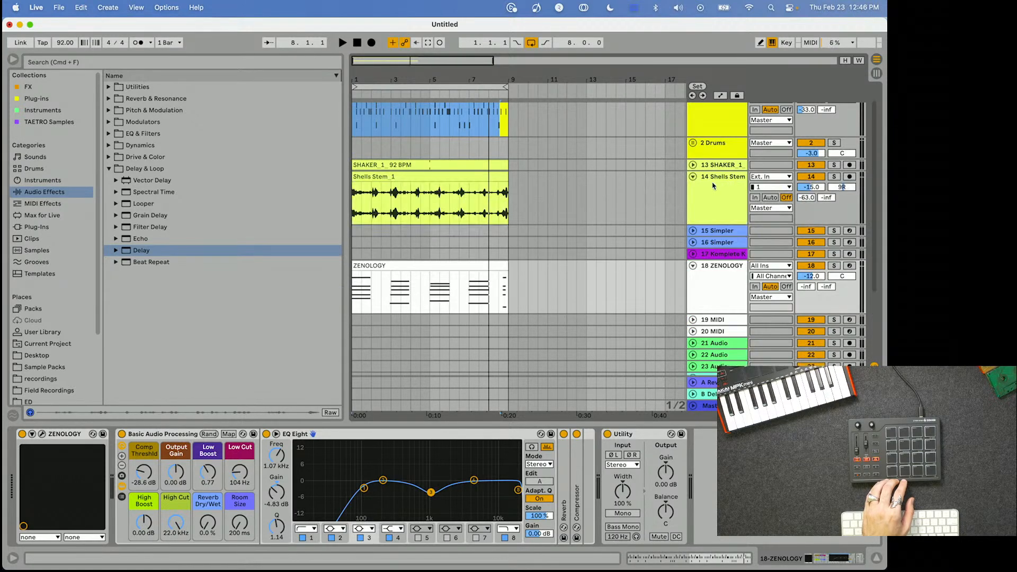
pyautogui.press('space')
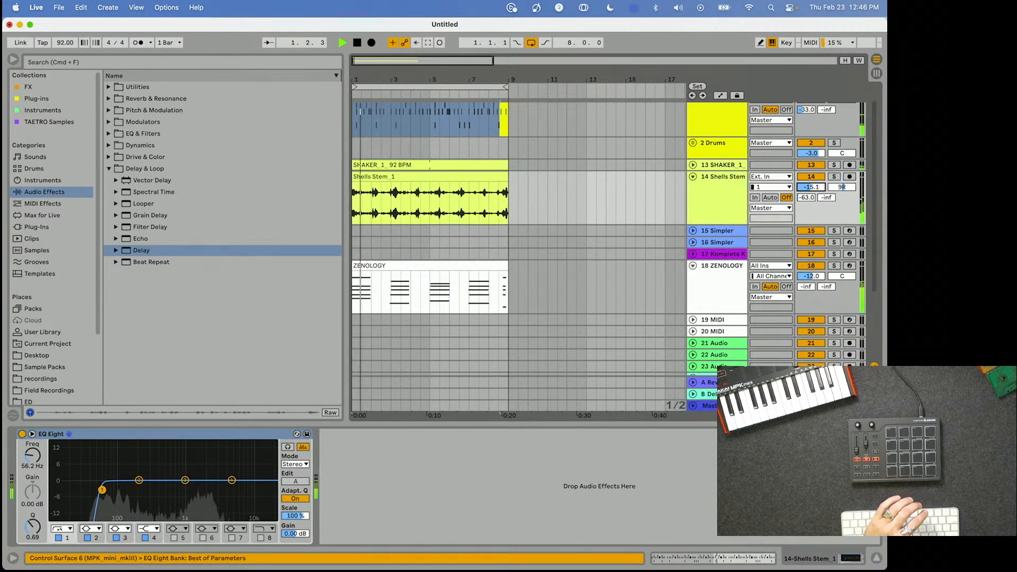
pyautogui.click(414, 177)
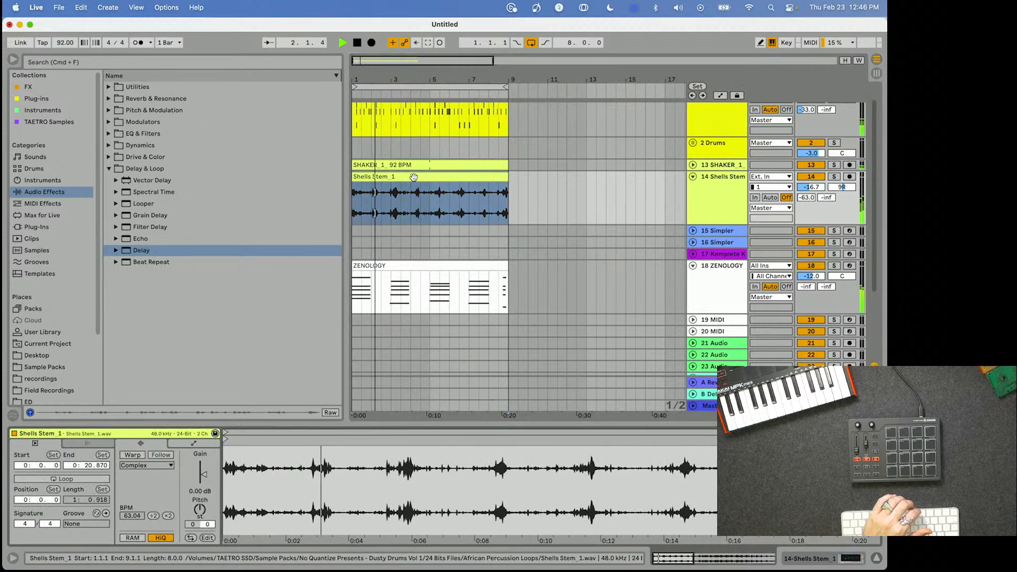
pyautogui.moveTo(811, 186); pyautogui.dragTo(811, 199)
pyautogui.click(713, 204)
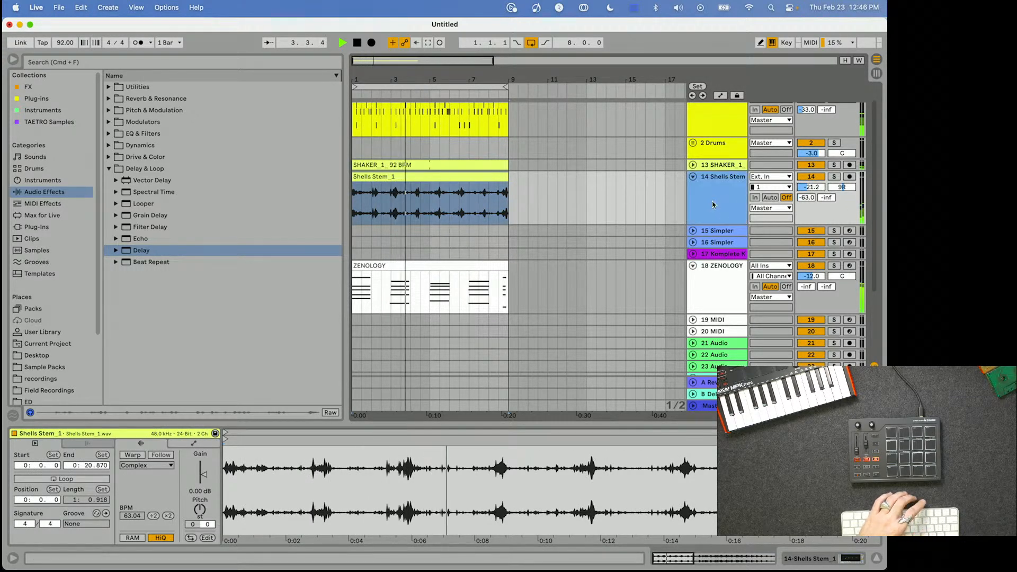
pyautogui.press('space')
pyautogui.doubleClick(841, 187)
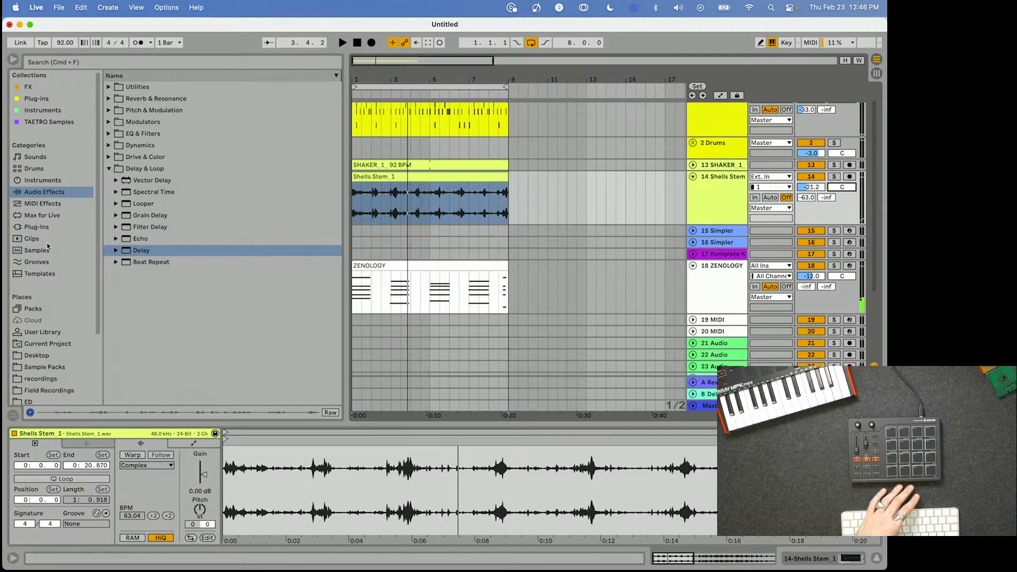
# Find Auto Pan in the audio effects, add it to Shells Stem, and set Amount to 84.1 % and Rate to 0.09 Hz.
pyautogui.click(208, 65)
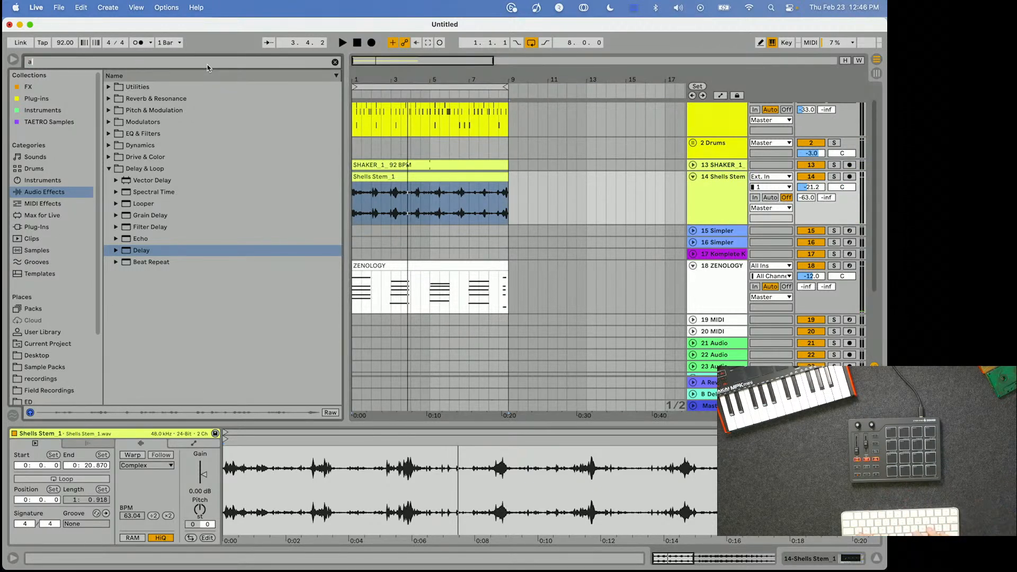
pyautogui.write('auto')
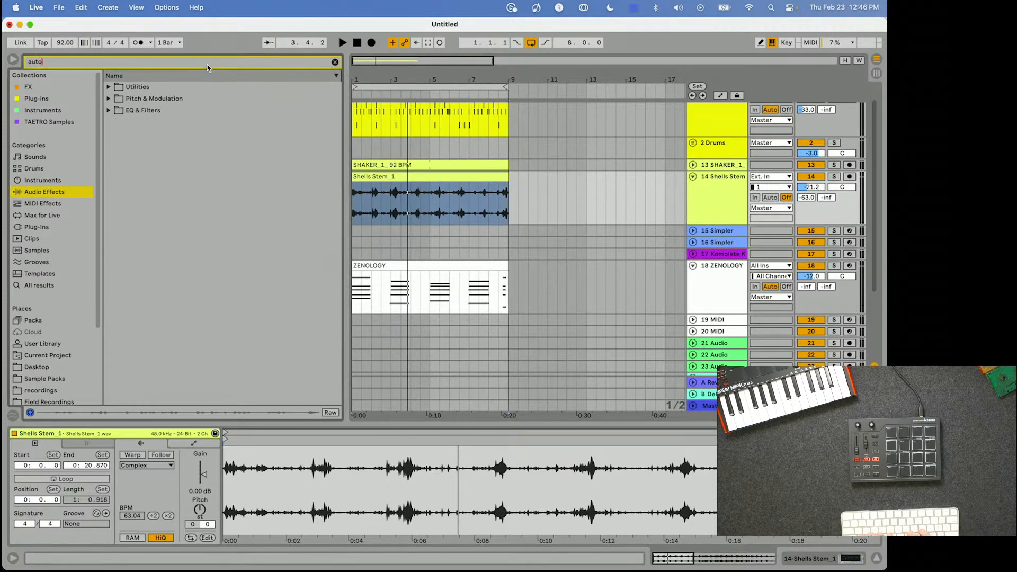
pyautogui.click(108, 98)
pyautogui.moveTo(129, 126); pyautogui.dragTo(420, 216)
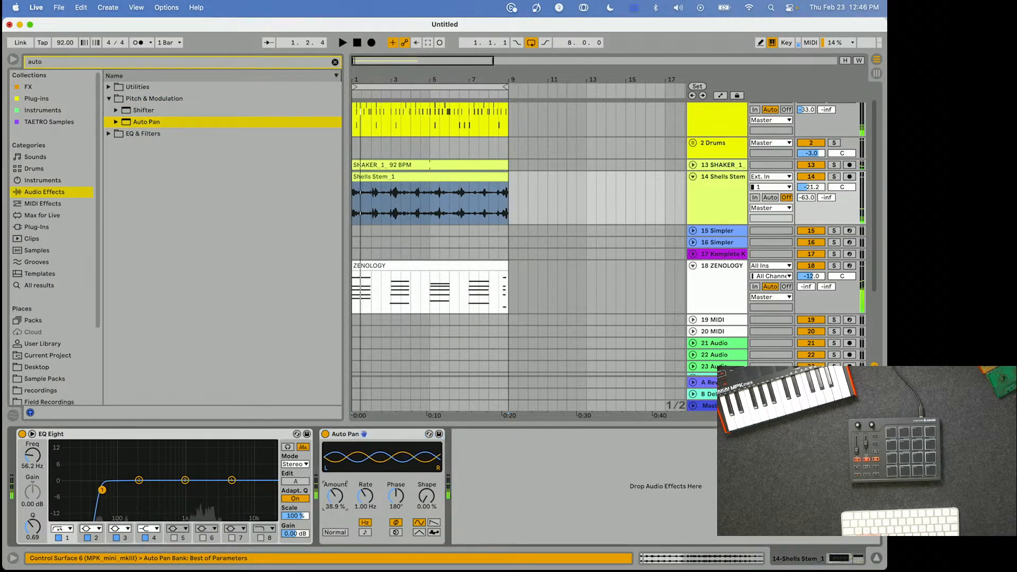
pyautogui.moveTo(364, 497); pyautogui.dragTo(341, 490)
pyautogui.press('space')
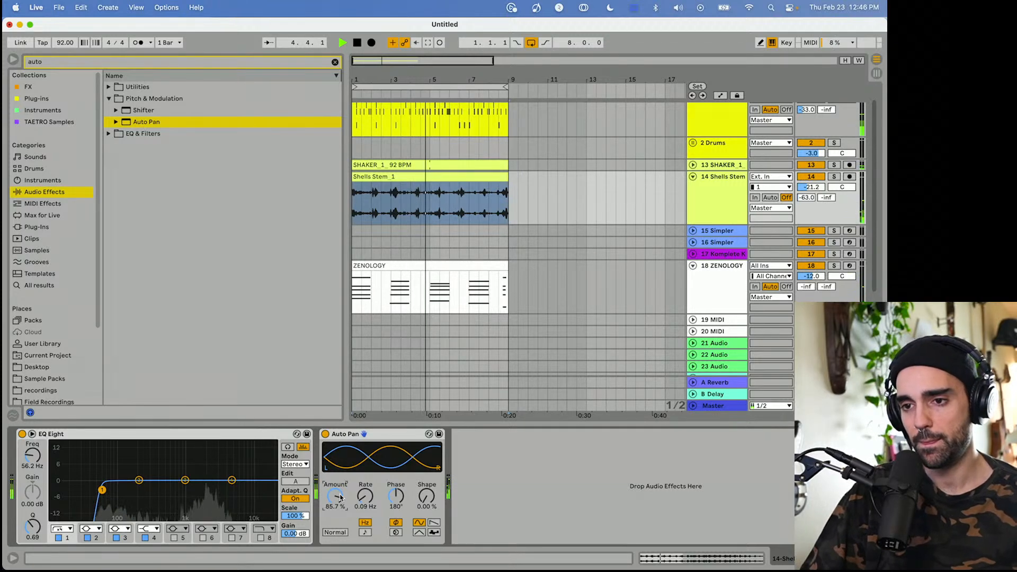
pyautogui.moveTo(341, 496); pyautogui.dragTo(340, 501)
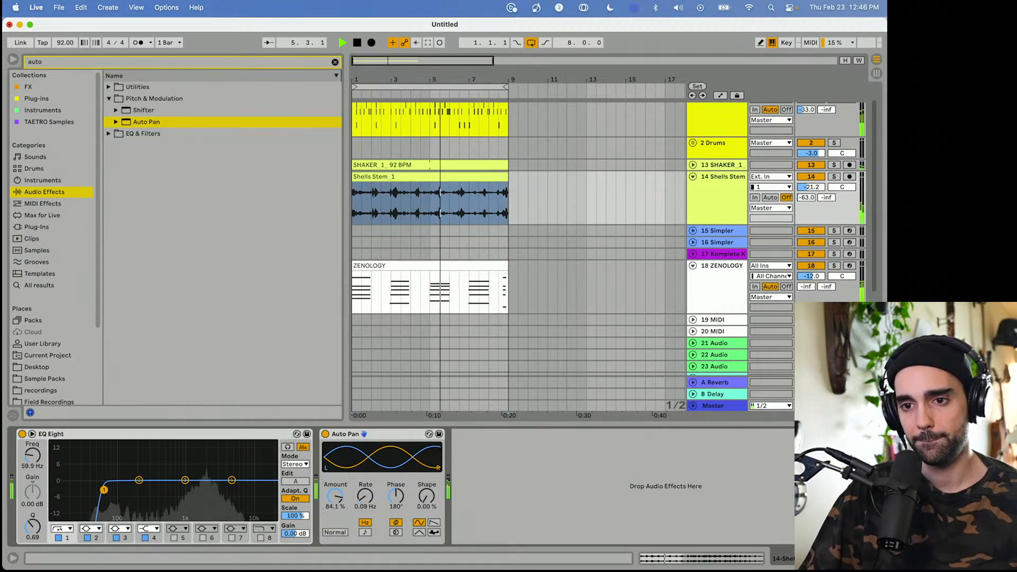
# Raise the EQ Eight low-cut frequency to about 297 Hz on Shells Stem and 391 Hz on the SHAKER_1 track.
pyautogui.moveTo(102, 489); pyautogui.dragTo(146, 491)
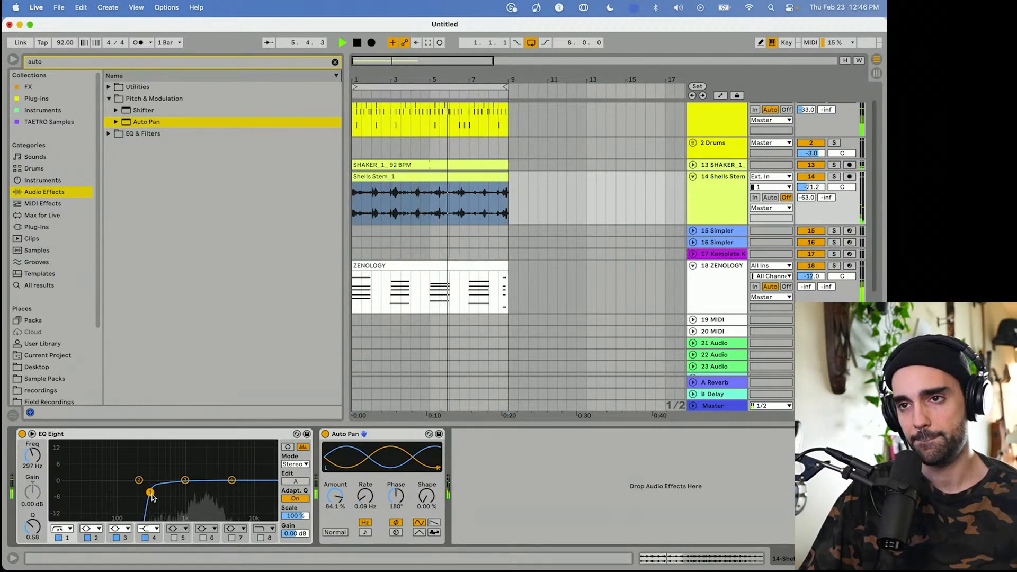
pyautogui.click(732, 165)
pyautogui.moveTo(102, 489); pyautogui.dragTo(157, 493)
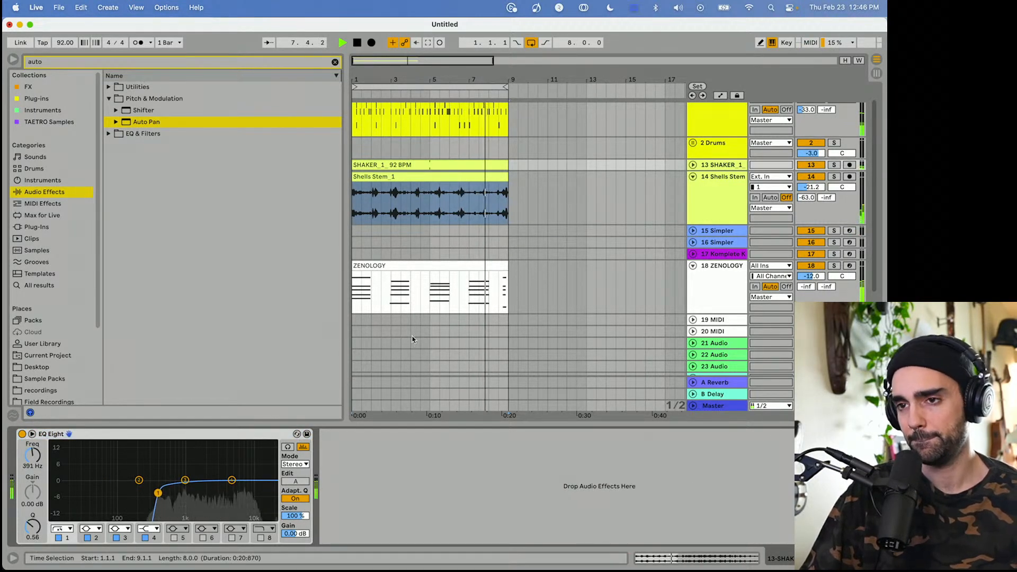
# Unfold the SHAKER_1 track and set its volume to -27.5 dB while the loop plays.
pyautogui.scroll(1, 411, 338)
pyautogui.click(692, 183)
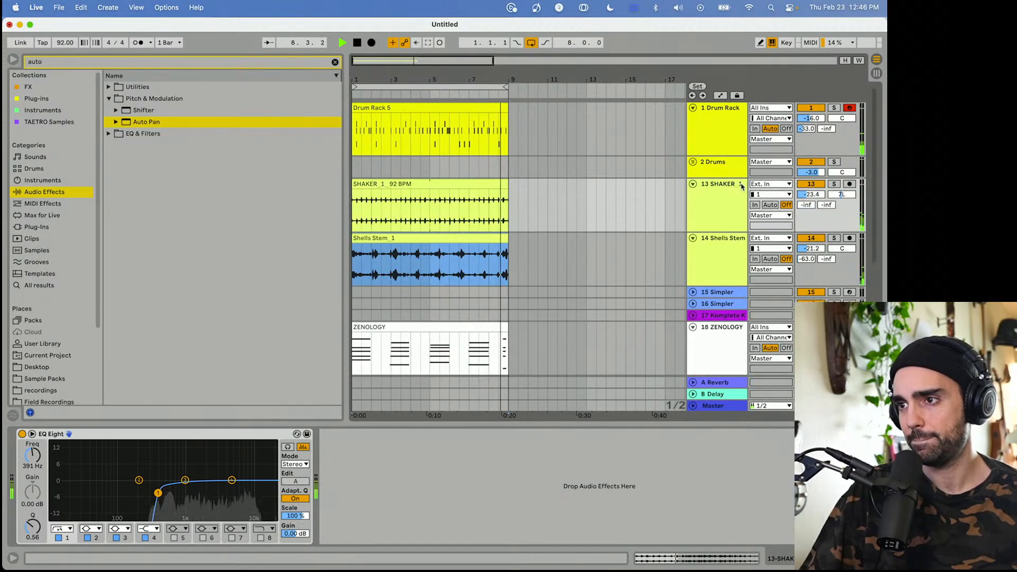
pyautogui.press('space')
pyautogui.press('space')
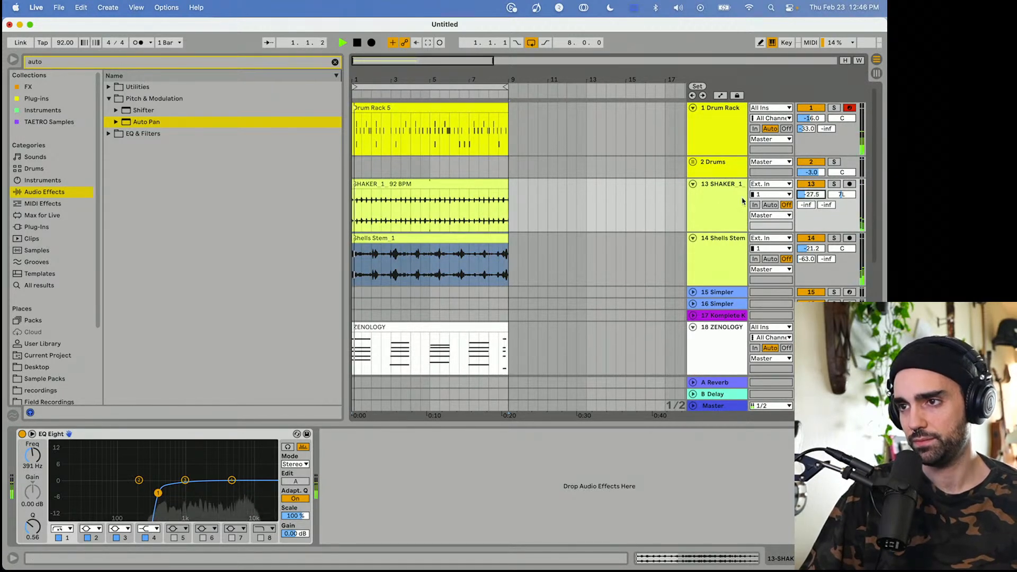
# Solo the SHAKER_1 track and switch its clip's warp mode to Beats, preserving transients with transient looping off.
pyautogui.click(834, 184)
pyautogui.click(442, 186)
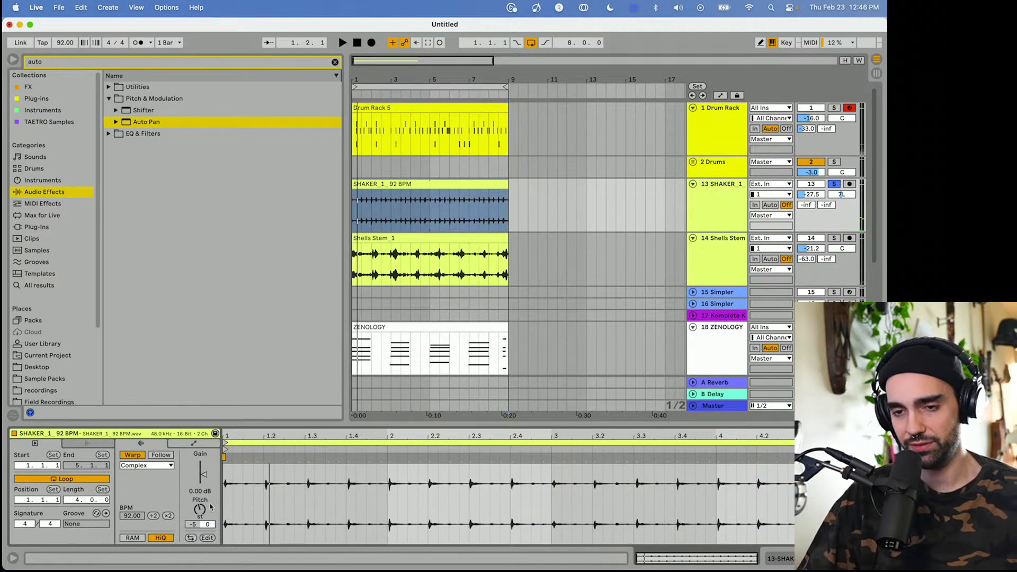
pyautogui.click(146, 466)
pyautogui.click(142, 479)
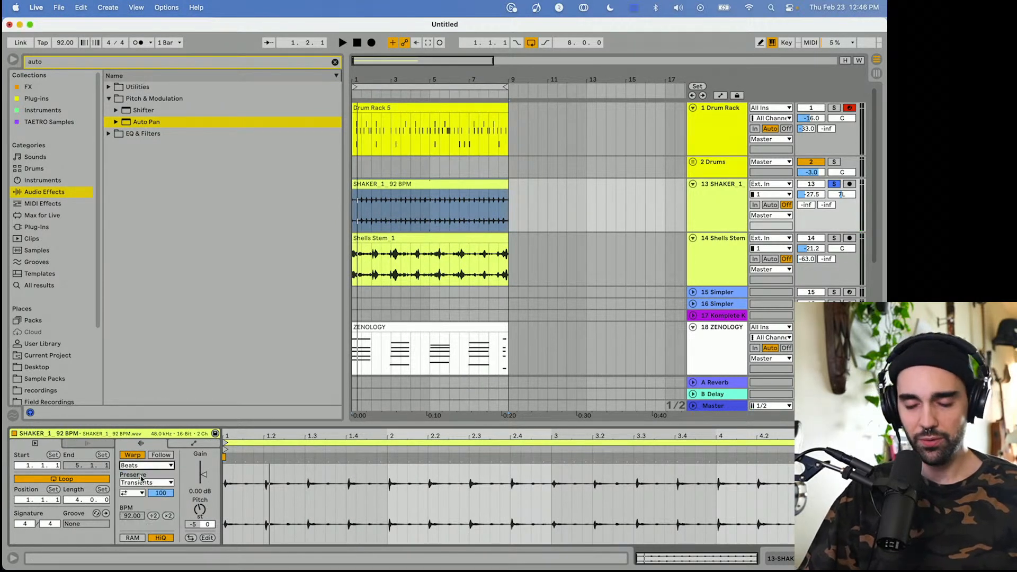
pyautogui.click(137, 491)
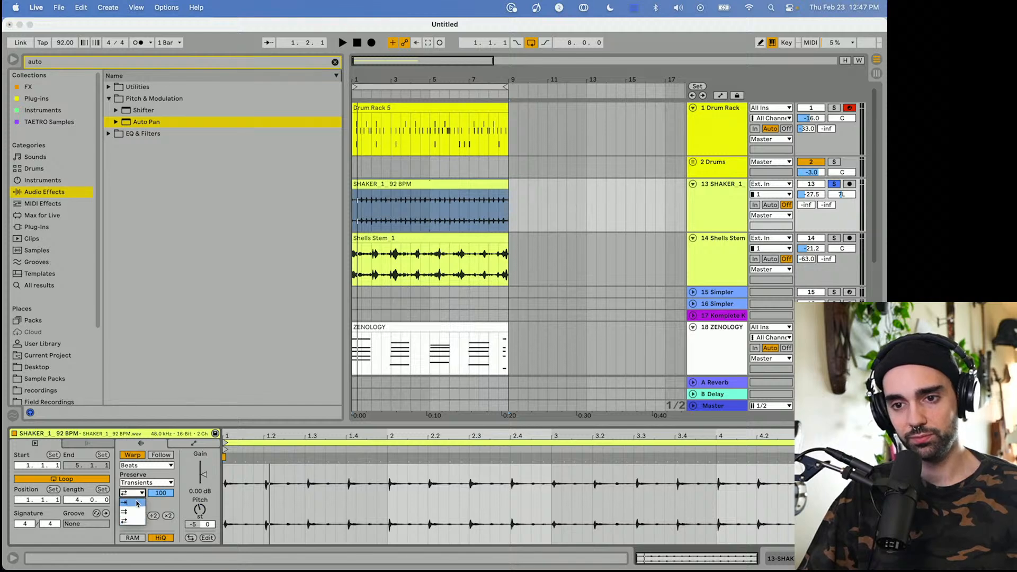
pyautogui.click(137, 503)
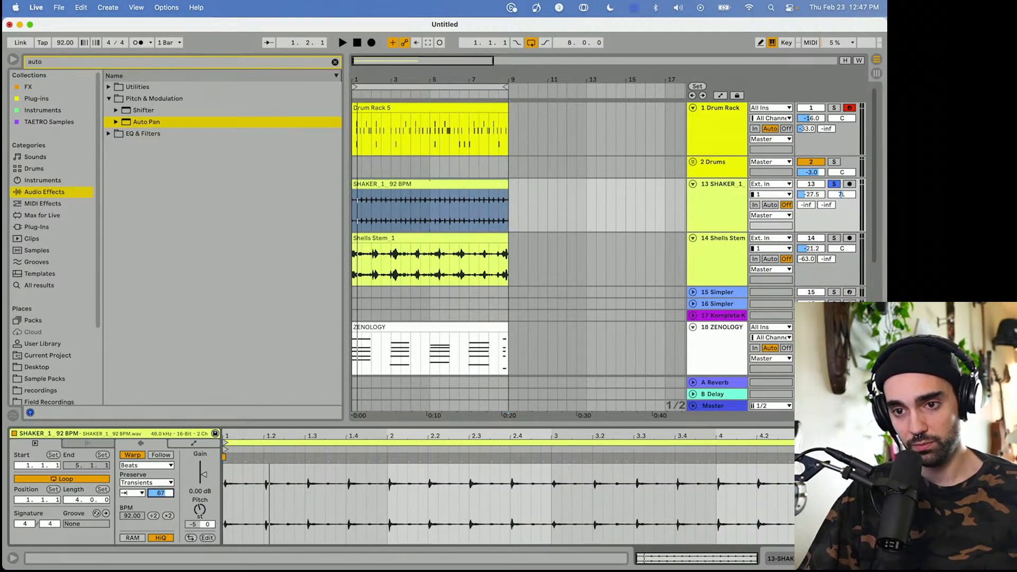
# Set the shaker clip's transient envelope to 45 during playback and take the track out of solo.
pyautogui.press('space')
pyautogui.moveTo(161, 493)
pyautogui.mouseDown()
pyautogui.moveTo(160, 504)
pyautogui.moveTo(160, 475)
pyautogui.moveTo(160, 508)
pyautogui.mouseUp()
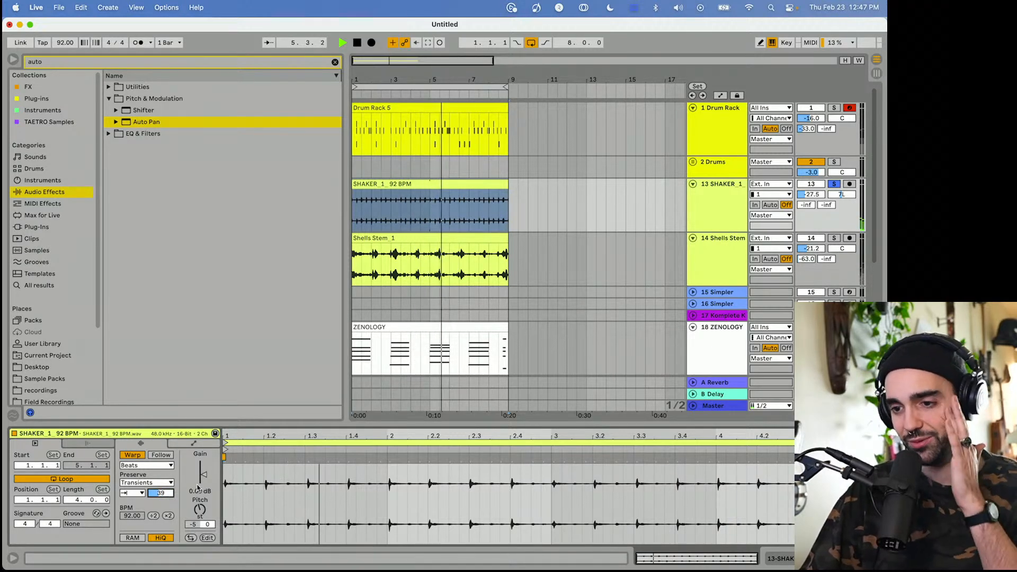
pyautogui.click(832, 185)
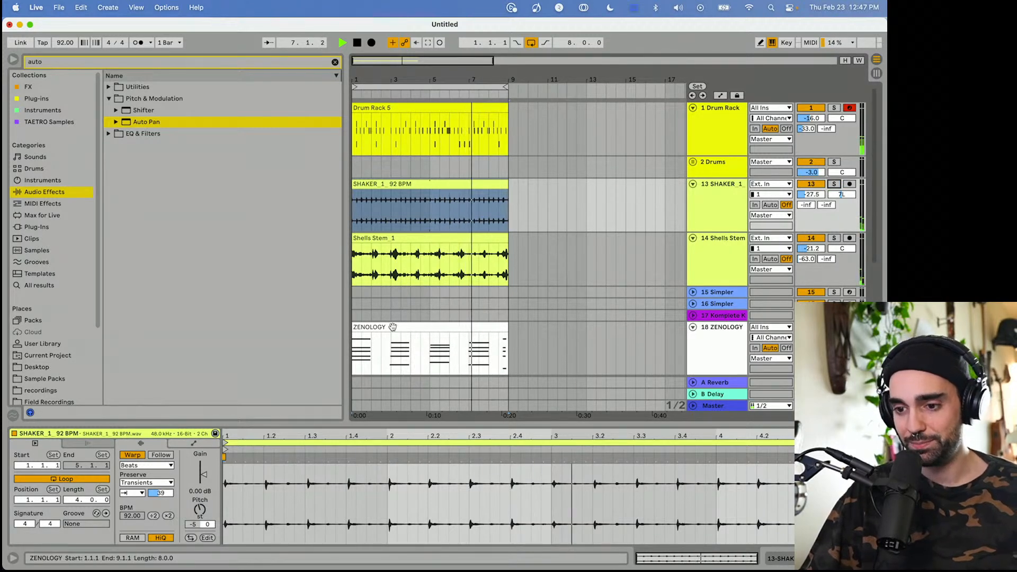
pyautogui.press('space')
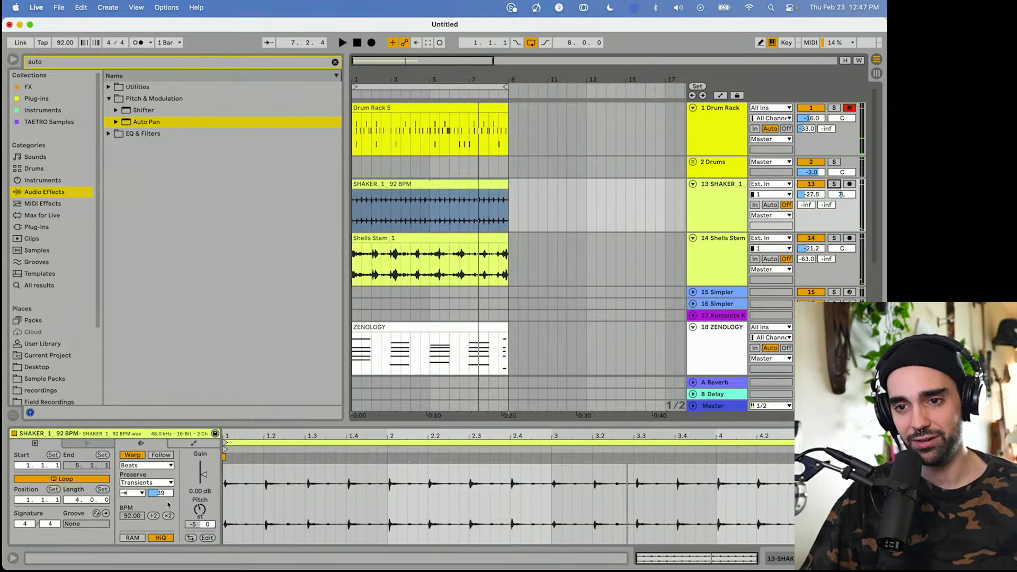
pyautogui.moveTo(164, 494); pyautogui.dragTo(164, 492)
pyautogui.press('space')
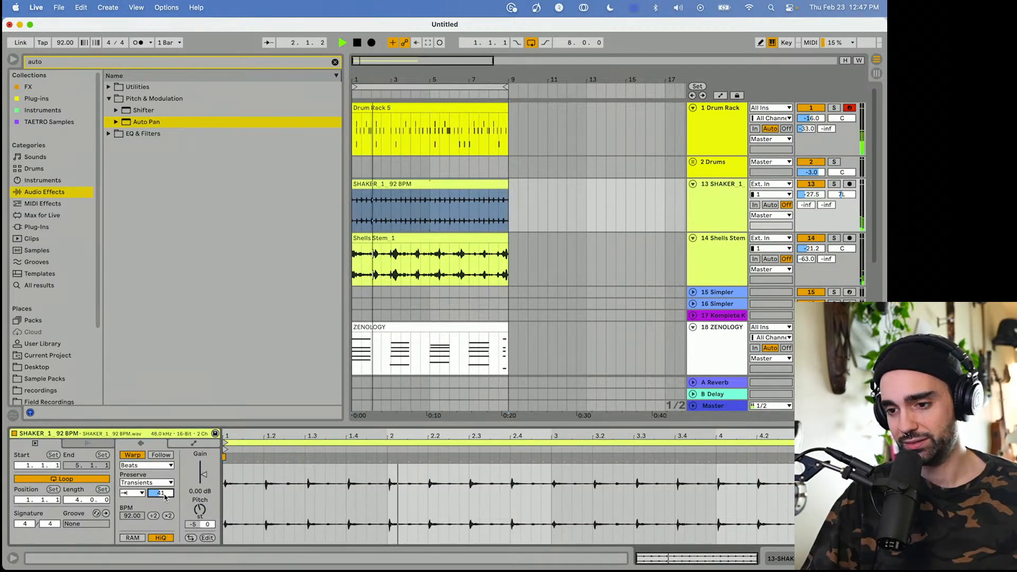
pyautogui.moveTo(164, 496); pyautogui.dragTo(164, 493)
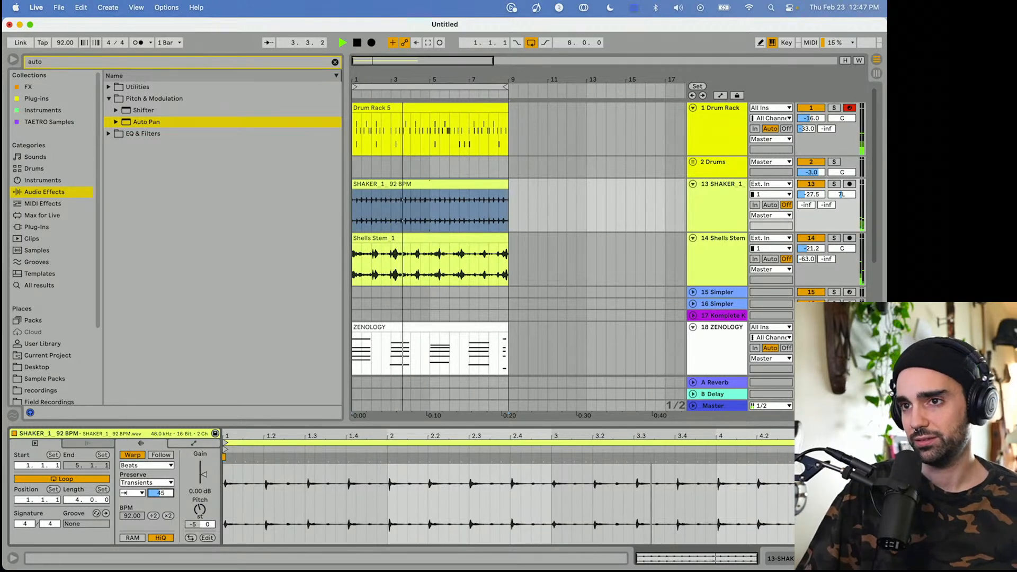
# Overdub a Ride_2 part into the Drum Rack clip from the start of the eight-bar loop.
pyautogui.click(716, 146)
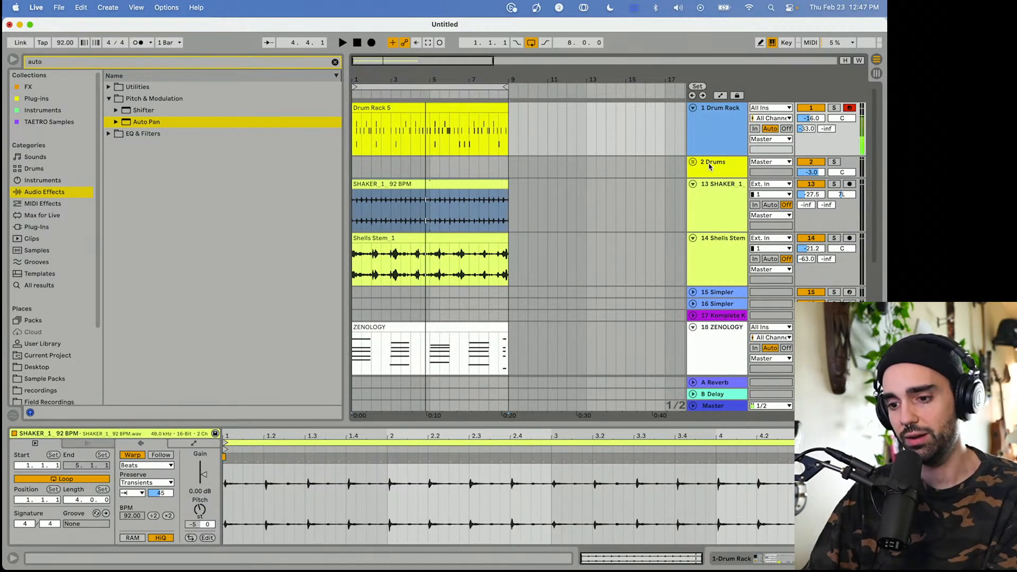
pyautogui.click(360, 42)
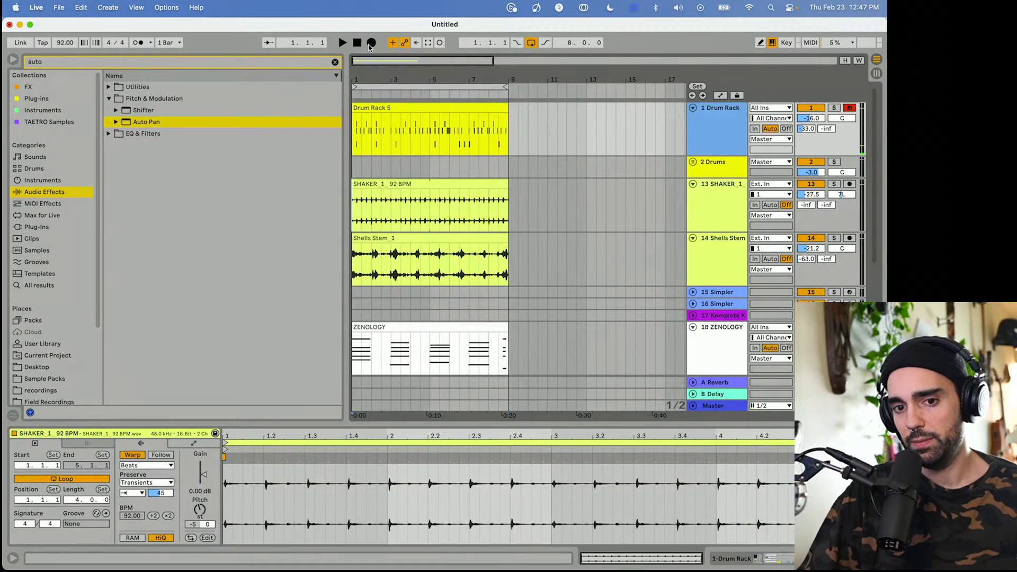
pyautogui.click(409, 88)
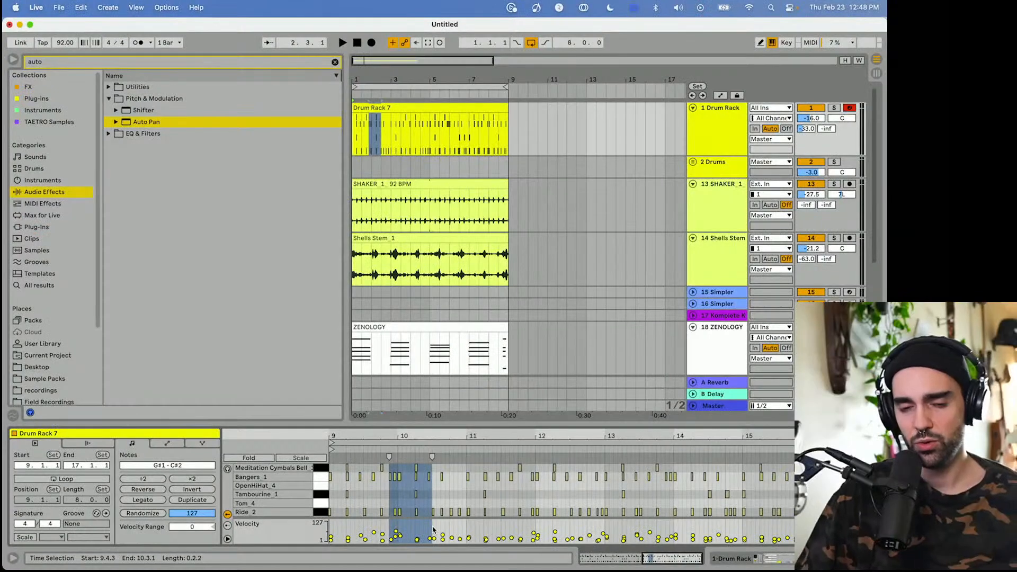
# Select all Ride_2 notes in the recorded Drum Rack clip and play back the loop.
pyautogui.click(395, 534)
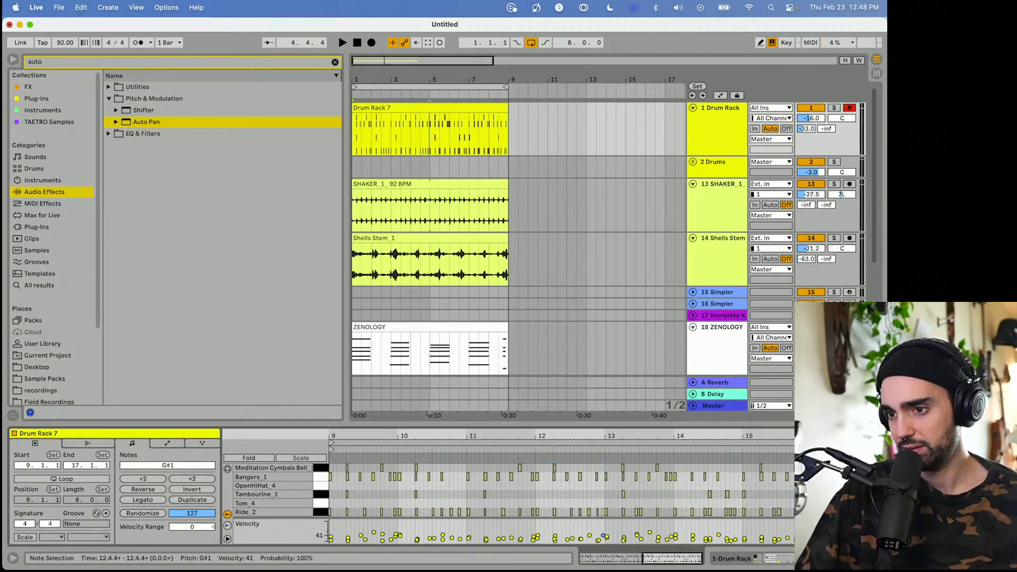
pyautogui.click(321, 512)
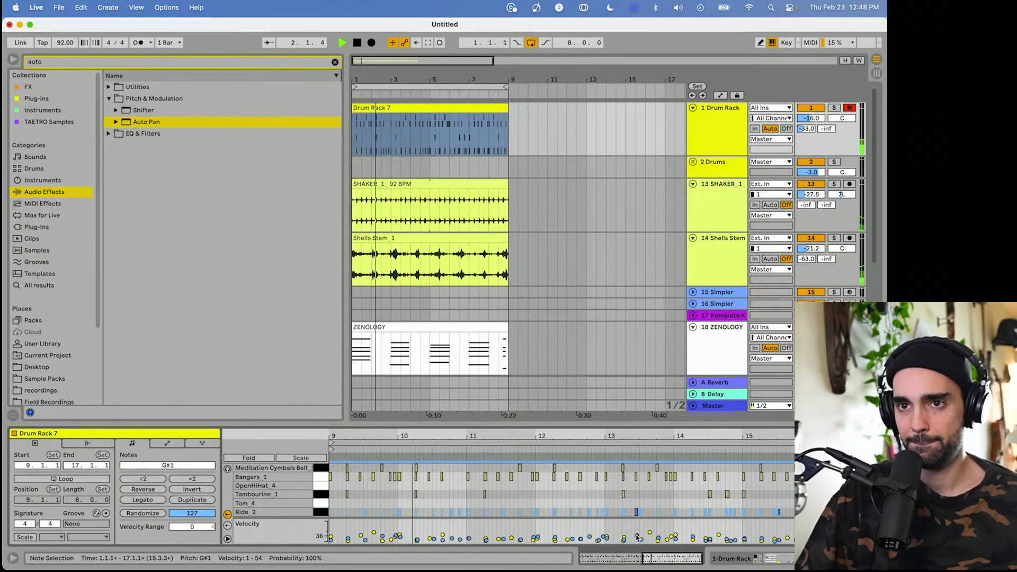
pyautogui.click(719, 132)
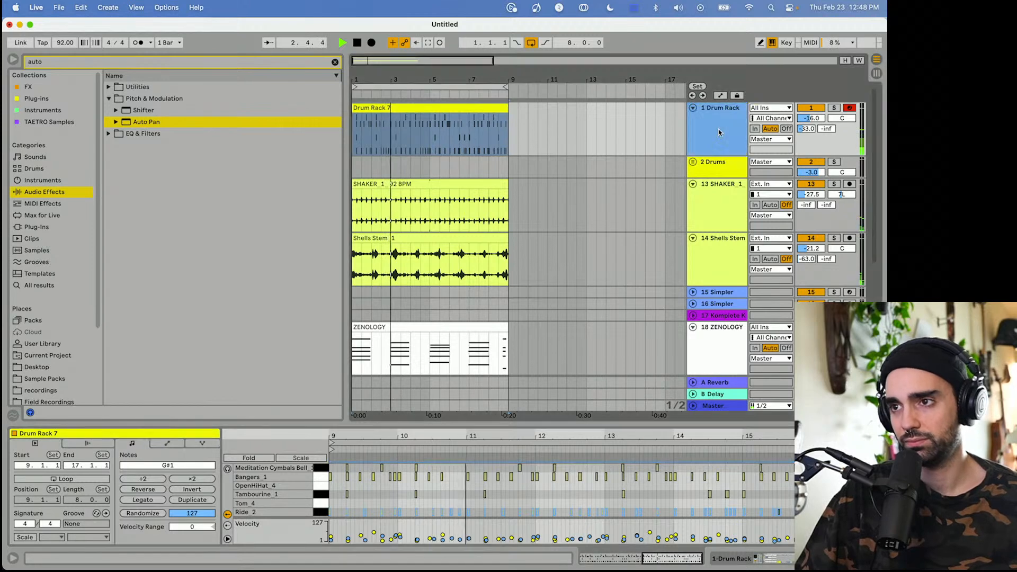
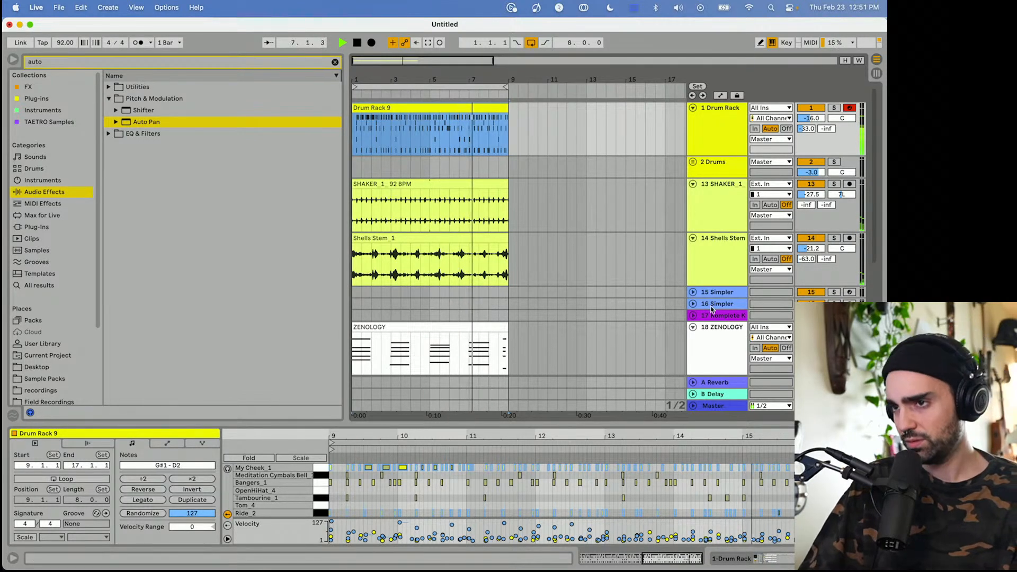
# Show the Drum Rack's pads, try to capture the just-played MIDI into the Drum Rack track, and undo the capture.
pyautogui.click(726, 131)
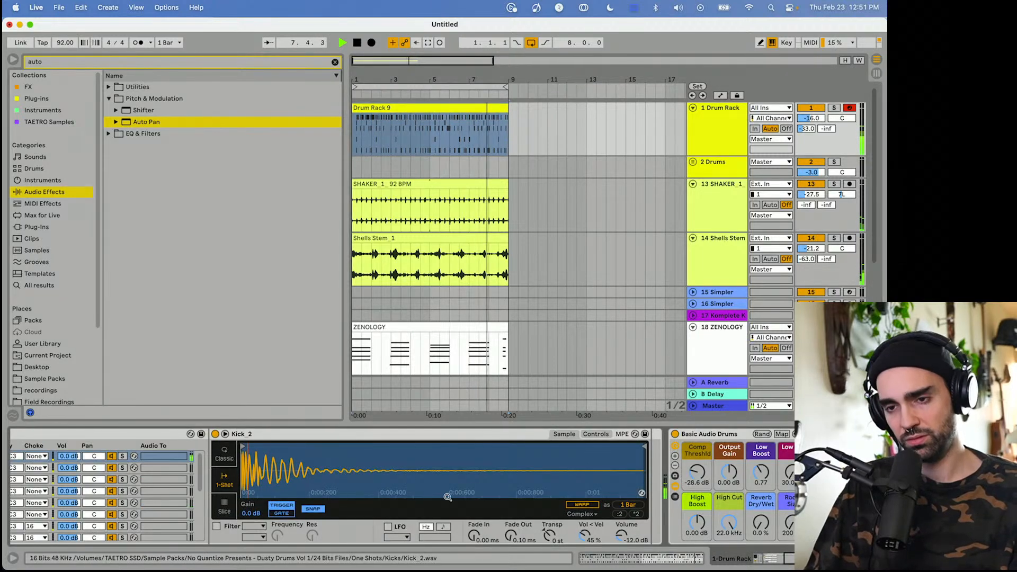
pyautogui.hscroll(-10, 442, 495)
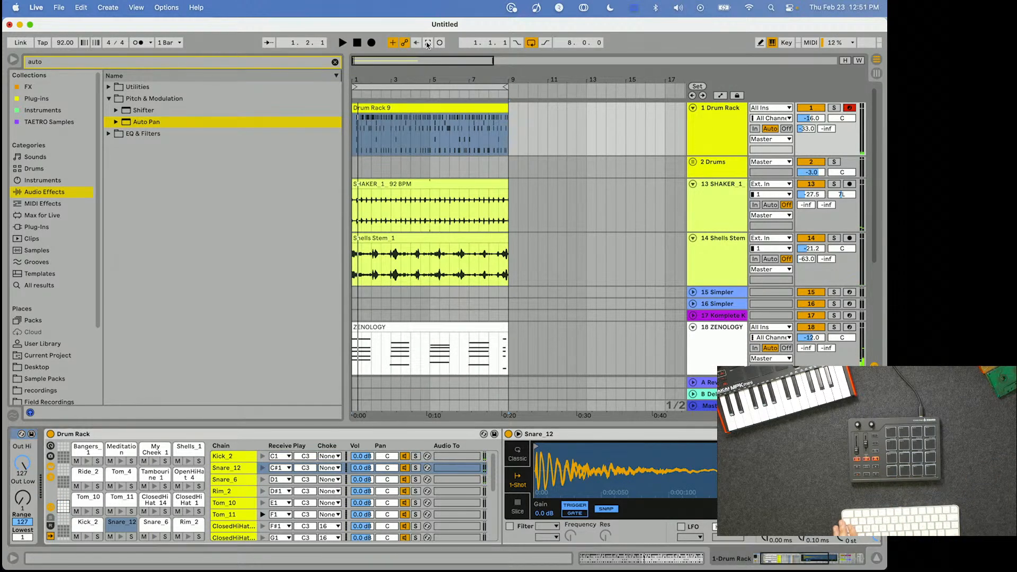
pyautogui.click(428, 46)
pyautogui.press('space')
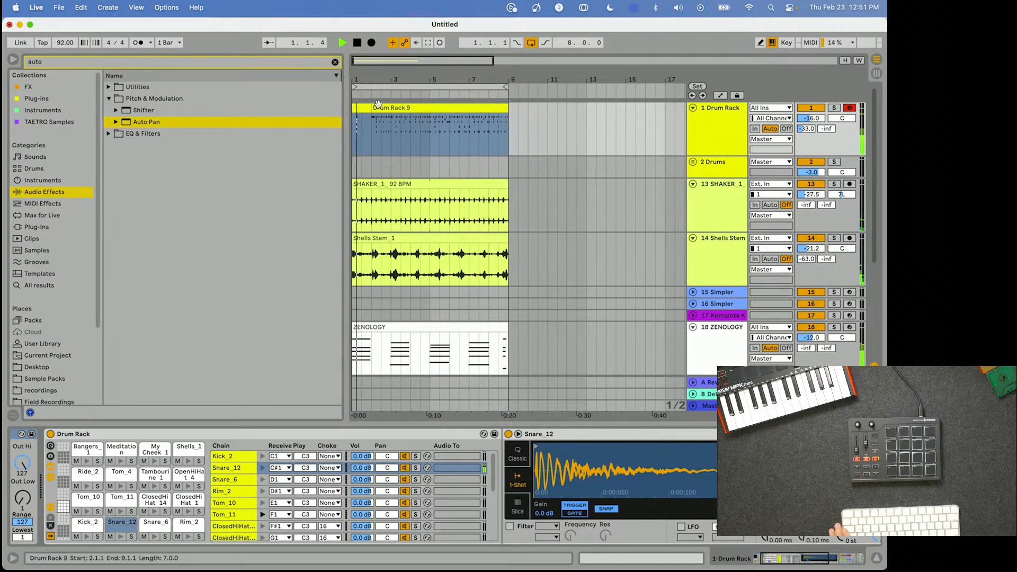
pyautogui.press('super+z')
pyautogui.press('super+z')
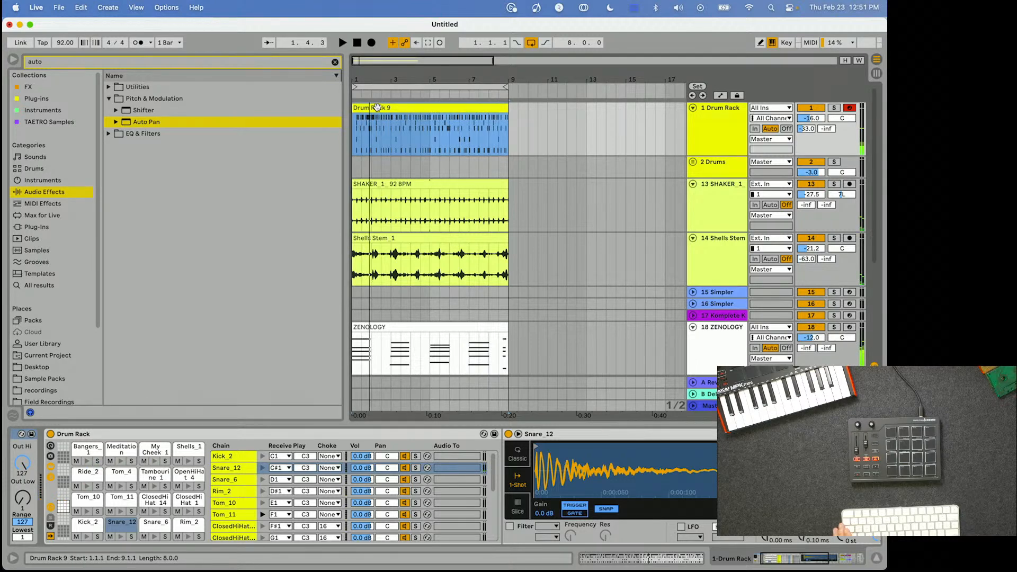
# Undo the last edit, then move the captured Drum Rack clip to bar 9 and trim its start to 13.1.1 while auditioning it.
pyautogui.press('super+z')
pyautogui.moveTo(360, 109); pyautogui.dragTo(512, 109)
pyautogui.doubleClick(548, 107)
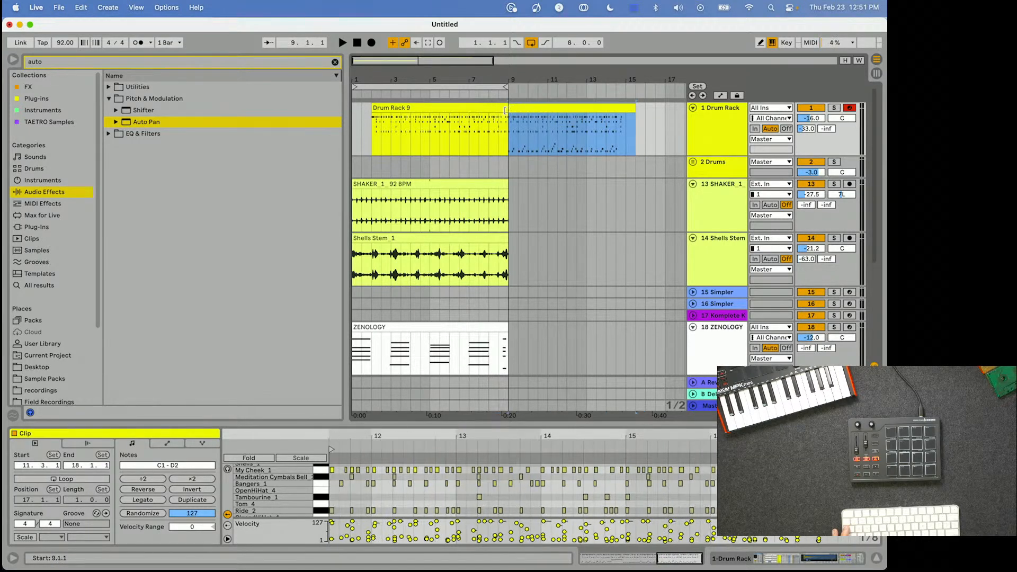
pyautogui.press('space')
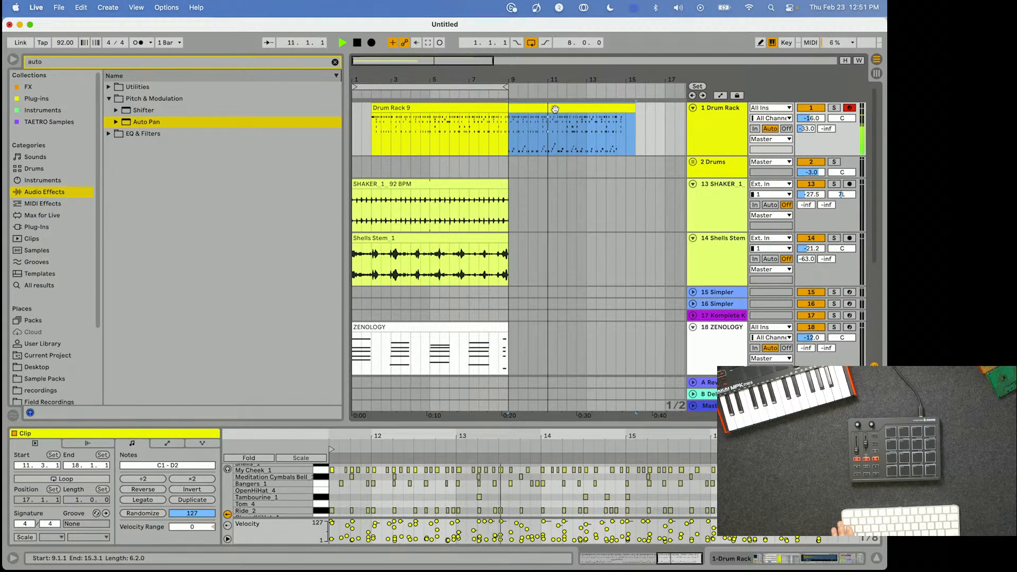
pyautogui.moveTo(555, 109)
pyautogui.mouseDown()
pyautogui.moveTo(596, 108)
pyautogui.moveTo(535, 110)
pyautogui.mouseUp()
pyautogui.press('space')
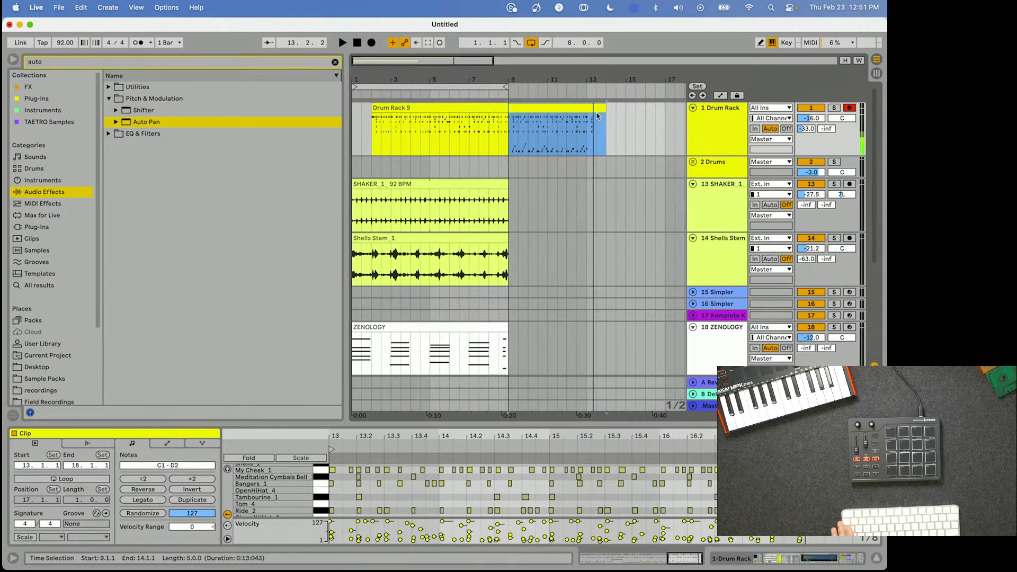
# Trim the Drum Rack clip's end to 17.1.1 and place it at the loop start, extended to eight bars from 1.1.1 to 9.1.1.
pyautogui.moveTo(603, 110); pyautogui.dragTo(586, 109)
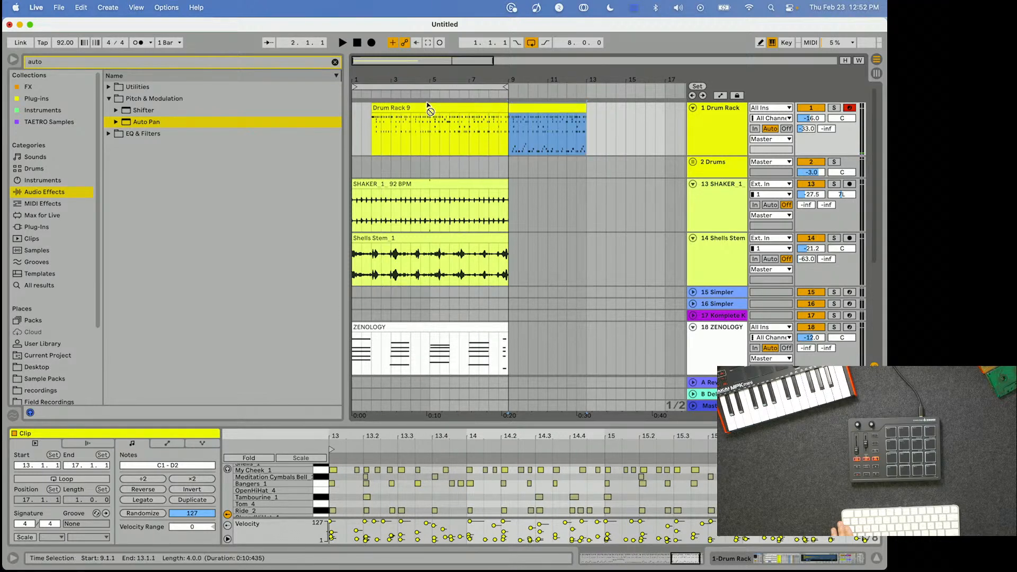
pyautogui.moveTo(429, 106); pyautogui.dragTo(390, 108)
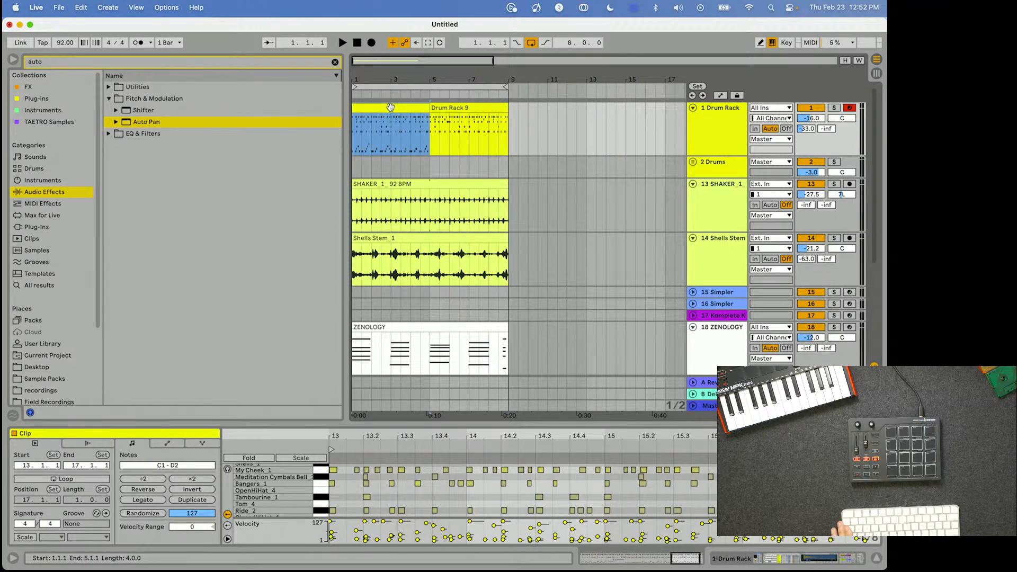
pyautogui.press('space')
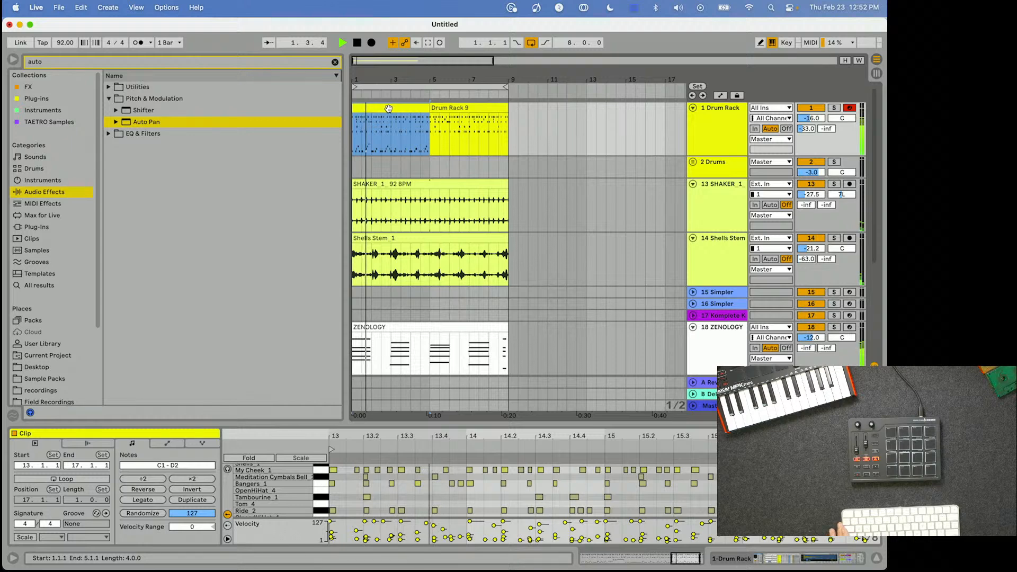
pyautogui.moveTo(389, 108); pyautogui.dragTo(311, 128)
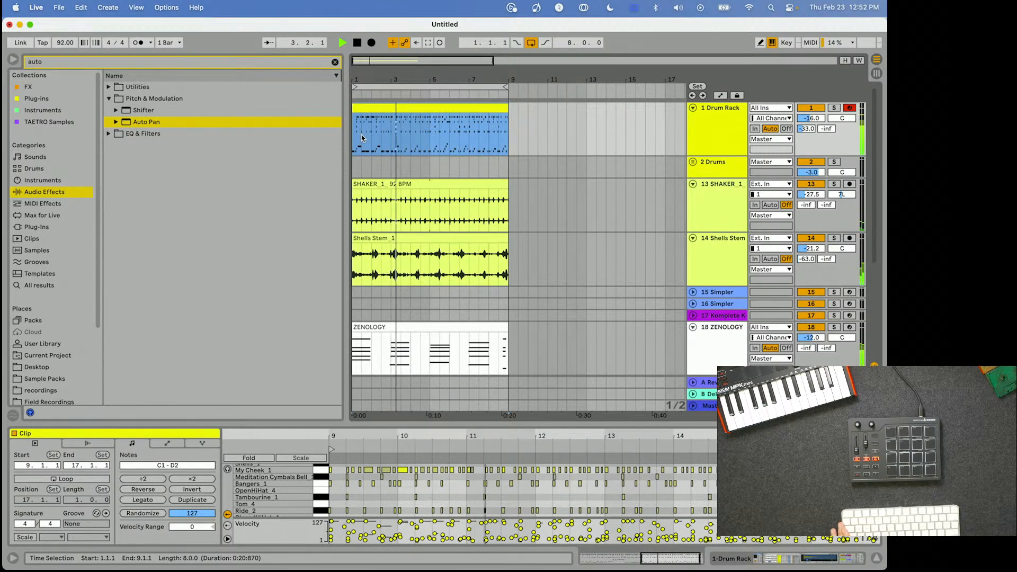
# Set the ZENOLOGY track's volume to -10.4 dB during playback.
pyautogui.scroll(-4, 720, 254)
pyautogui.click(716, 245)
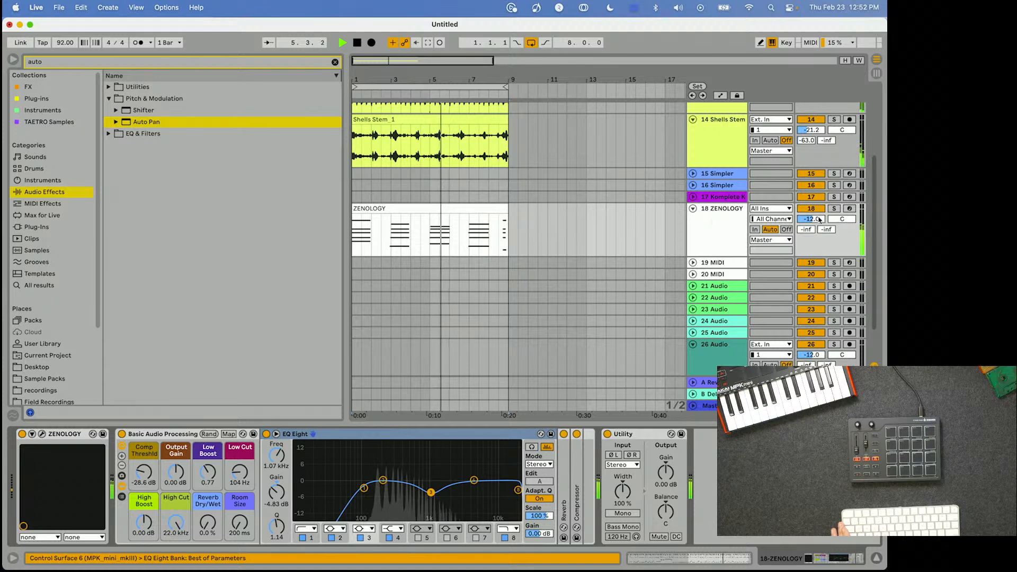
pyautogui.moveTo(818, 219); pyautogui.dragTo(819, 215)
# Find the Compressor audio effect, insert it directly after the ZENOLOGY instrument on track 18, and expand its sidechain section.
pyautogui.click(714, 234)
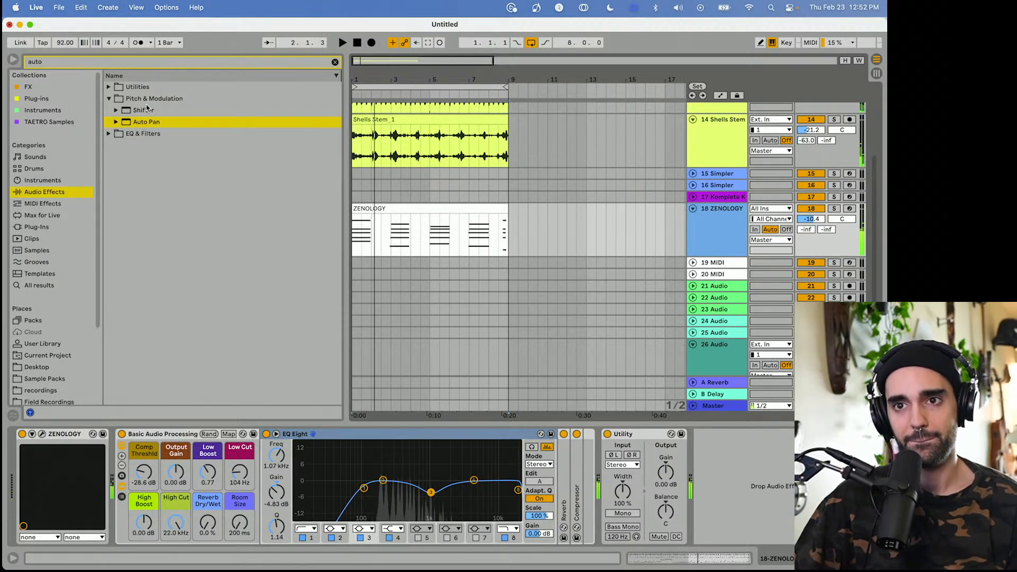
pyautogui.click(148, 65)
pyautogui.write('compr')
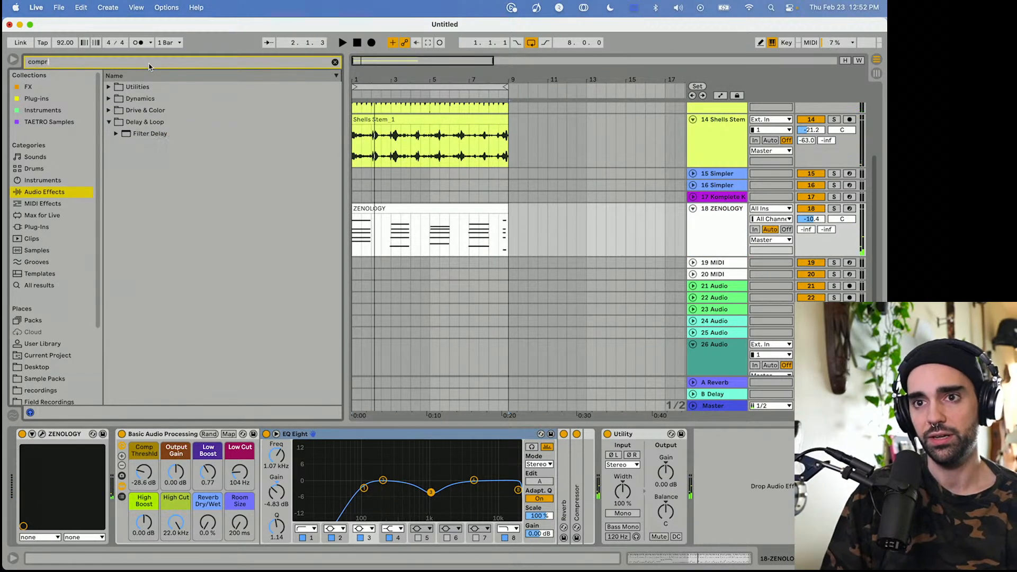
pyautogui.click(108, 100)
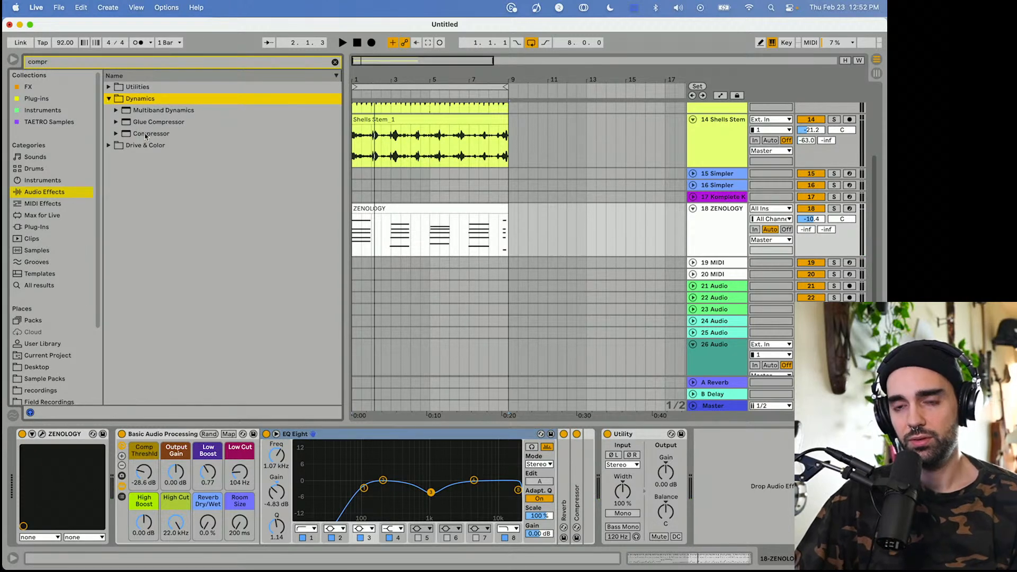
pyautogui.moveTo(145, 136); pyautogui.dragTo(150, 457)
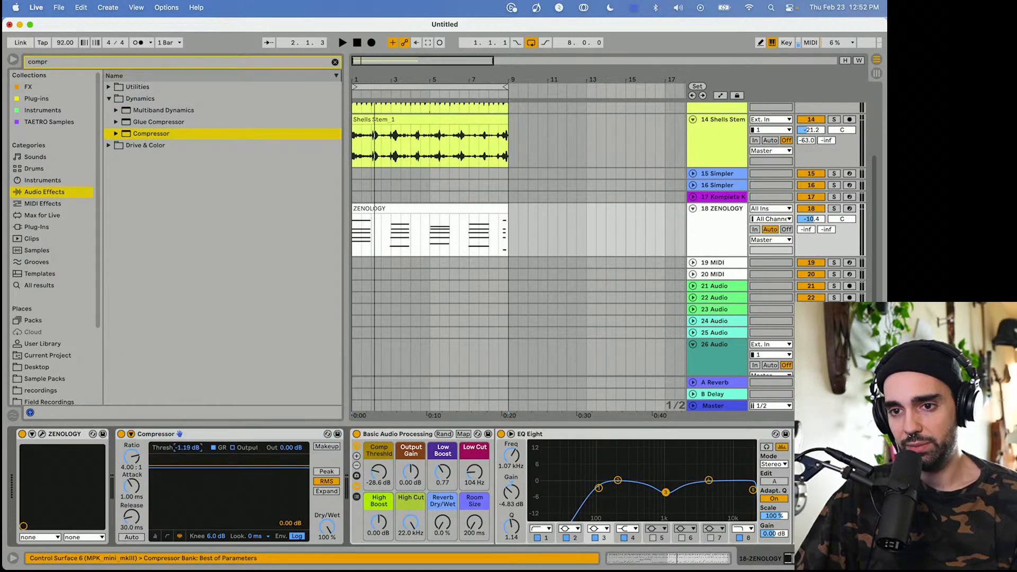
pyautogui.click(133, 435)
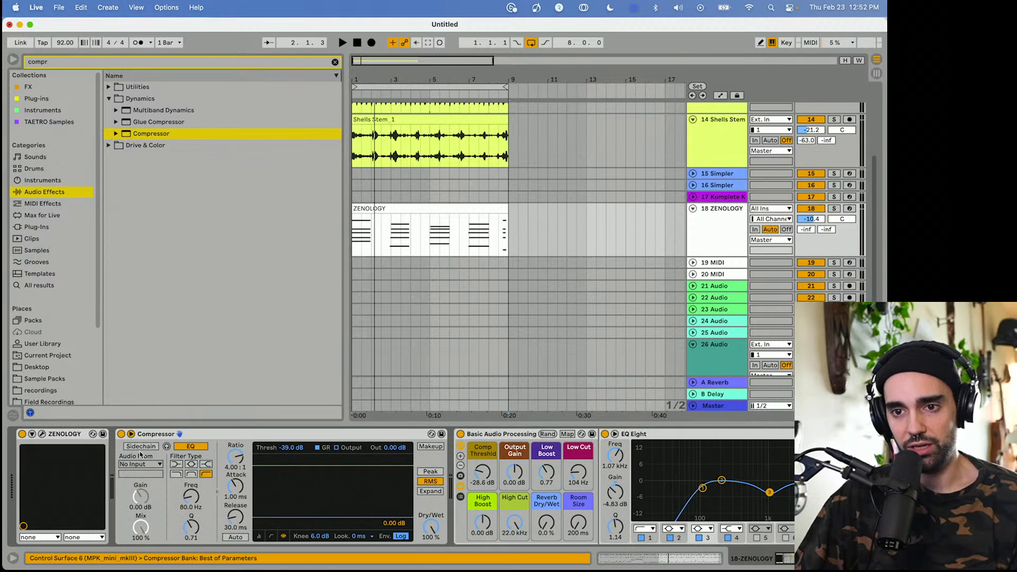
# Enable the Compressor's sidechain and feed it from the 1-Drum Rack track using the Kick 2 Pre FX signal.
pyautogui.click(146, 465)
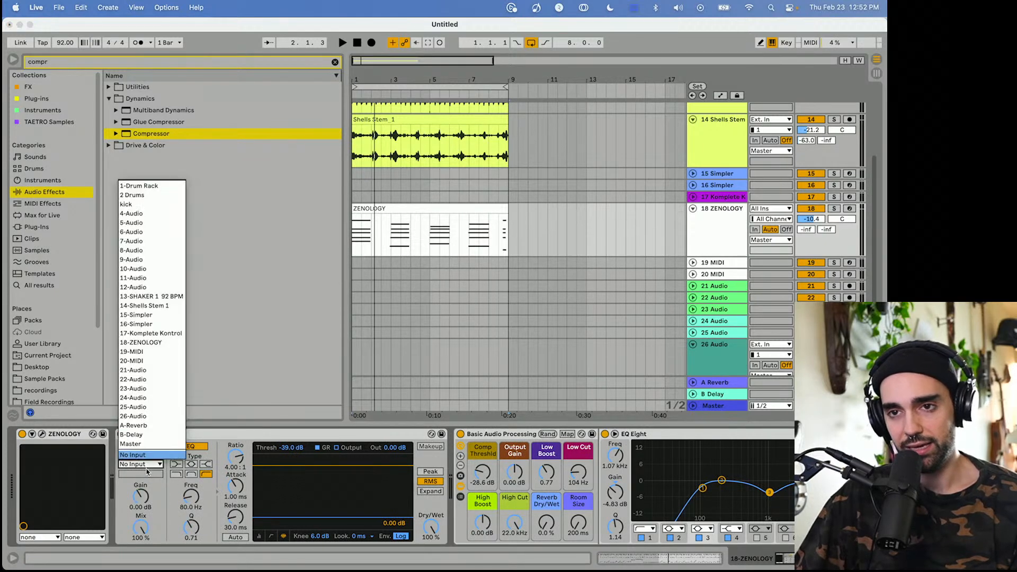
pyautogui.click(162, 204)
pyautogui.press('space')
pyautogui.click(142, 464)
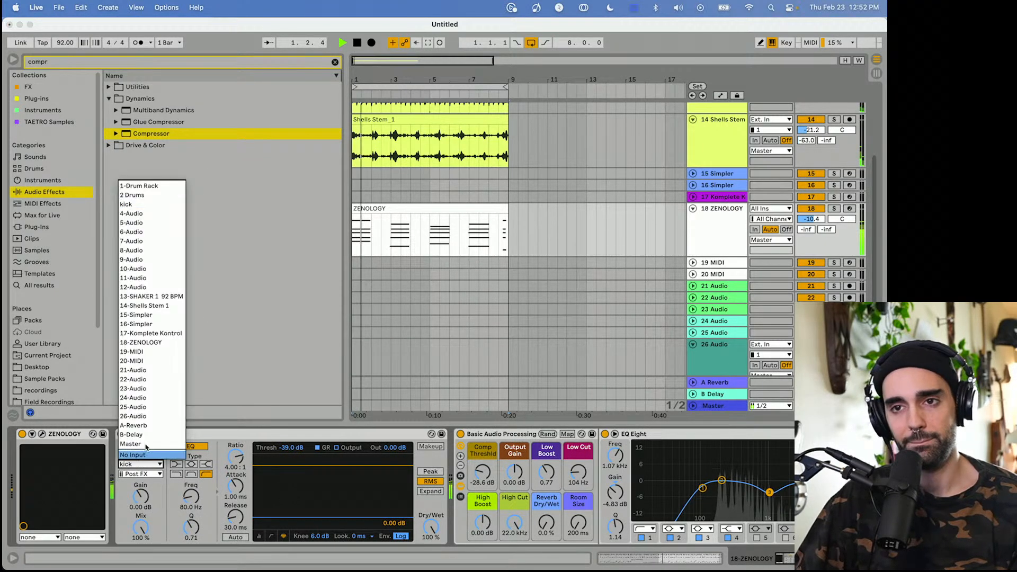
pyautogui.click(158, 186)
pyautogui.click(141, 473)
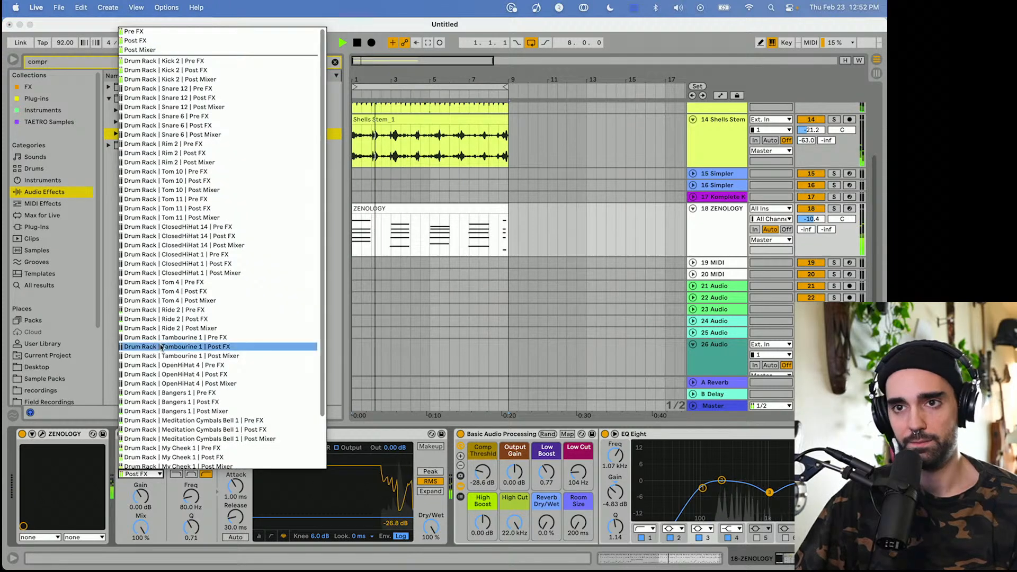
pyautogui.click(159, 61)
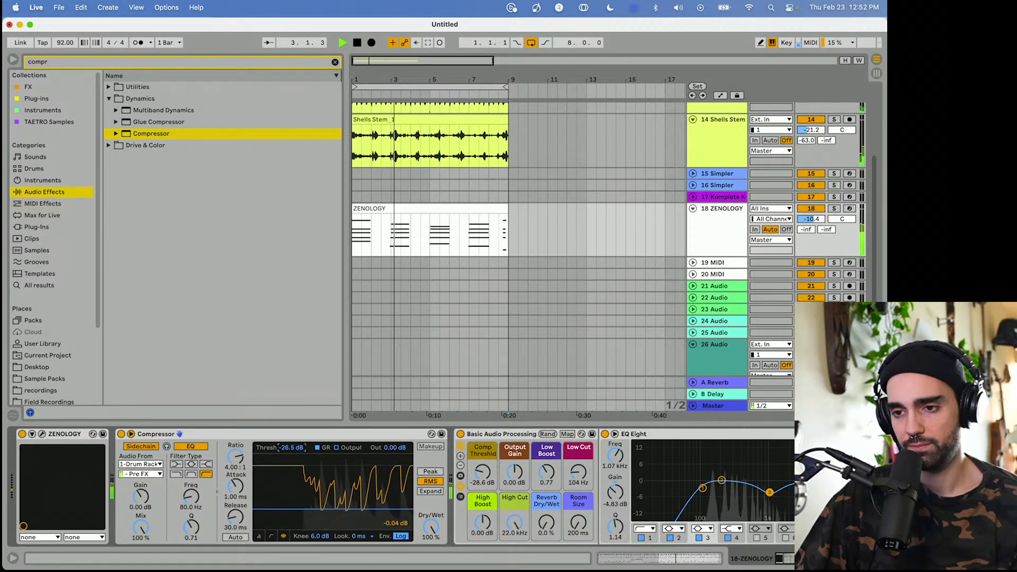
# Set the sidechained Compressor's threshold to about -27.2 dB and collapse the Compressor and EQ Eight devices.
pyautogui.moveTo(285, 449); pyautogui.dragTo(285, 452)
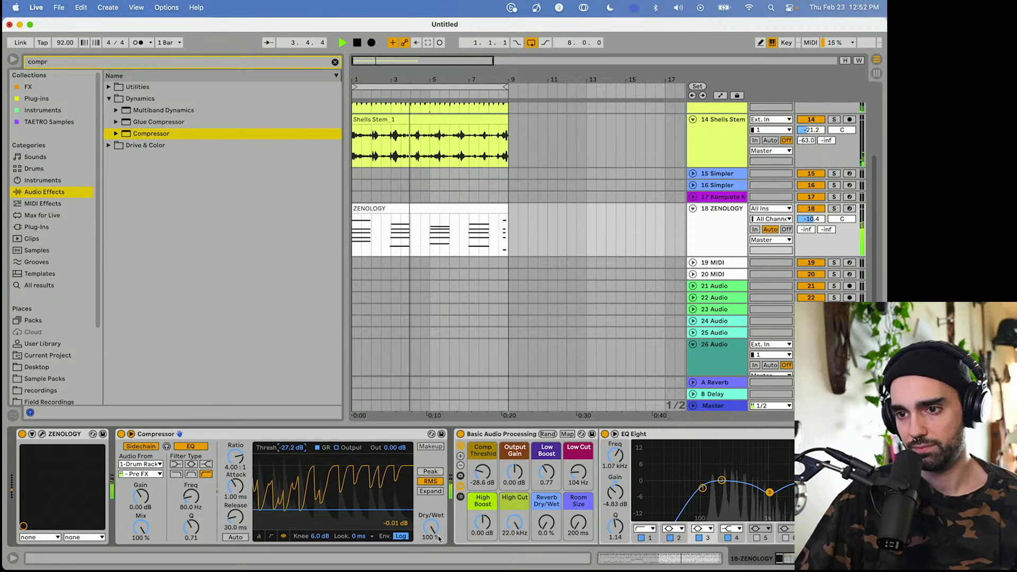
pyautogui.doubleClick(309, 436)
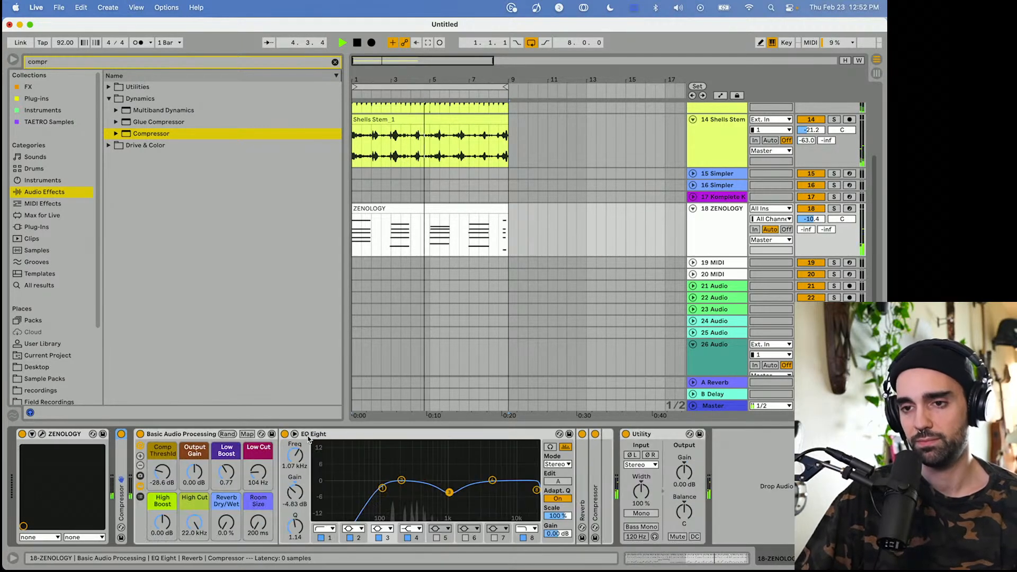
pyautogui.doubleClick(310, 436)
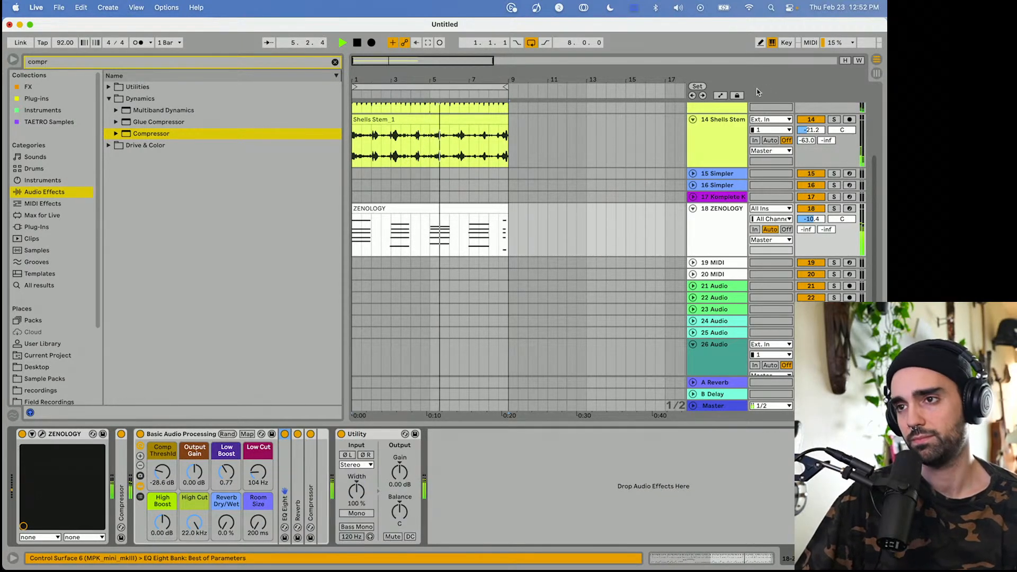
# Fold and mute the SHAKER_1 track, then select all Ride_2 notes in the Drum Rack clip.
pyautogui.scroll(3, 705, 152)
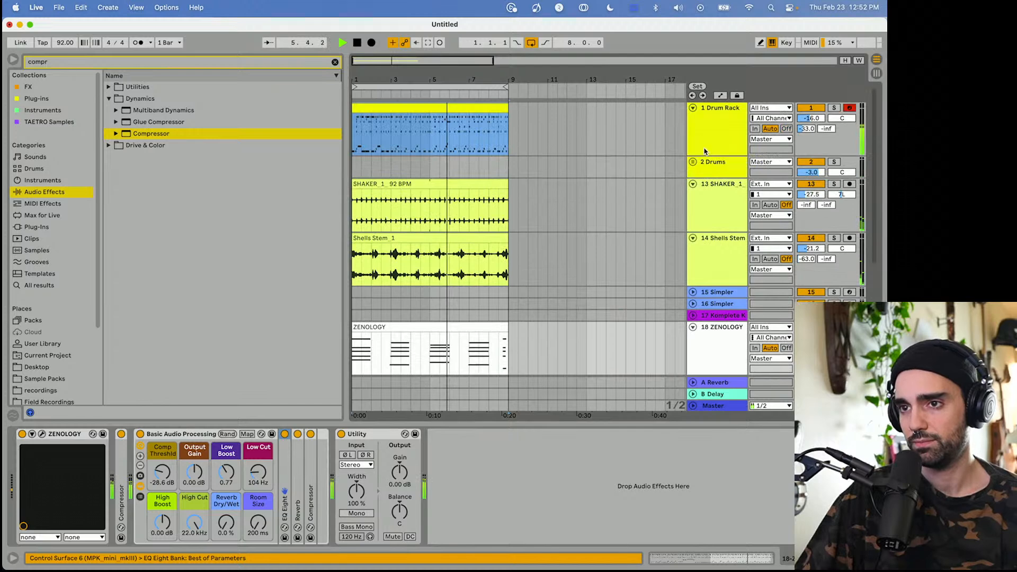
pyautogui.click(692, 184)
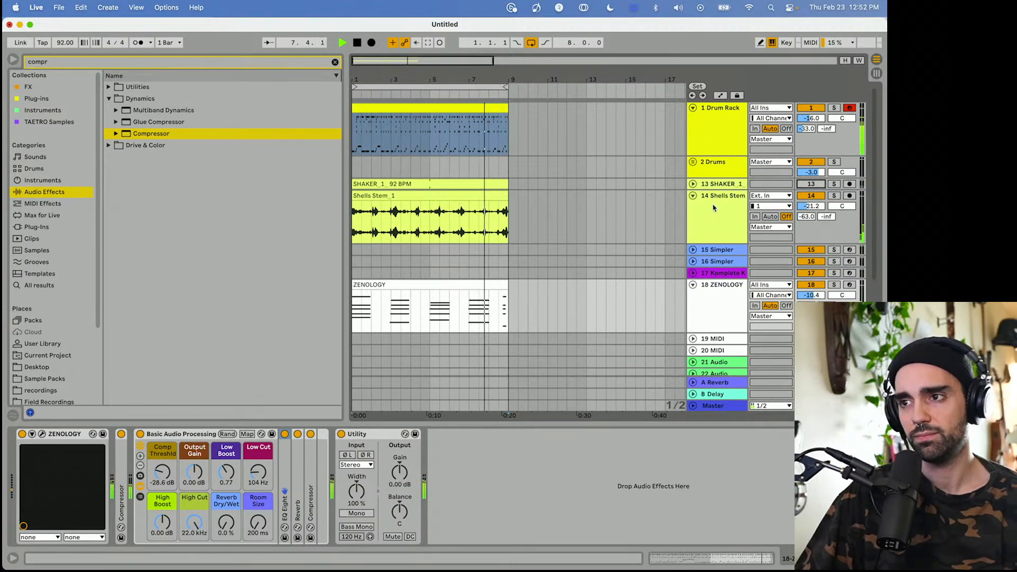
pyautogui.click(741, 129)
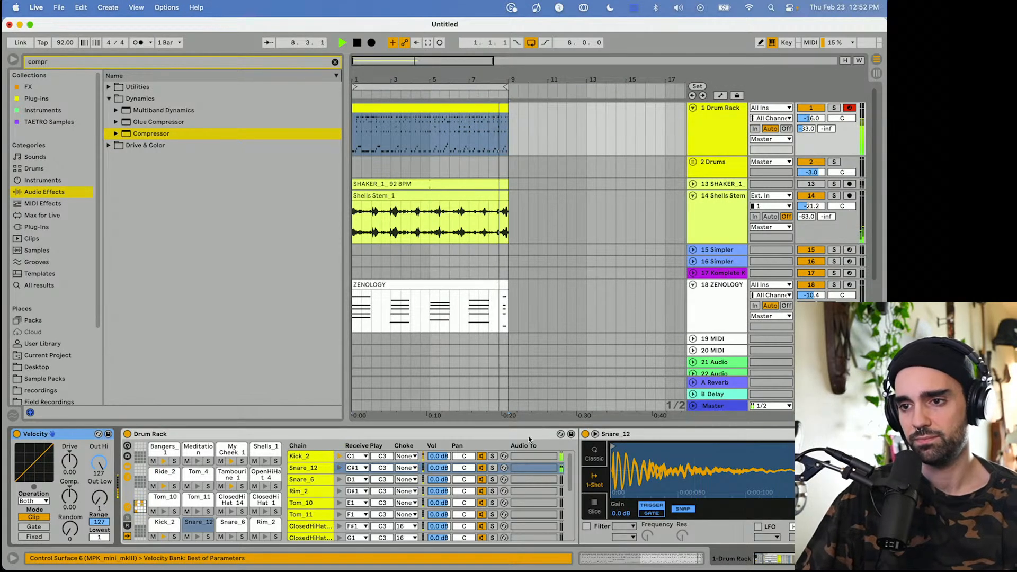
pyautogui.hotkey('shift', 'Tab')
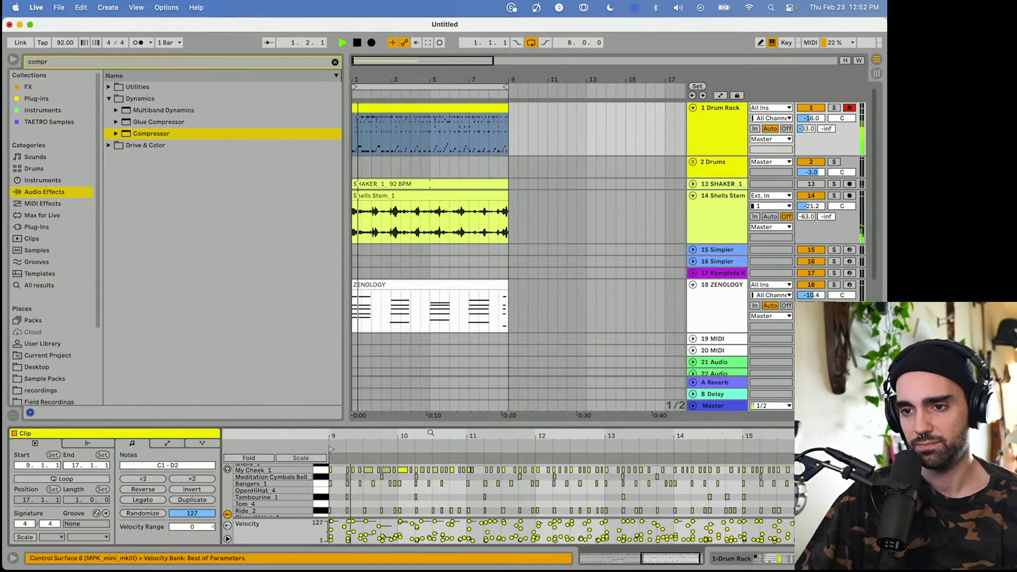
pyautogui.click(323, 511)
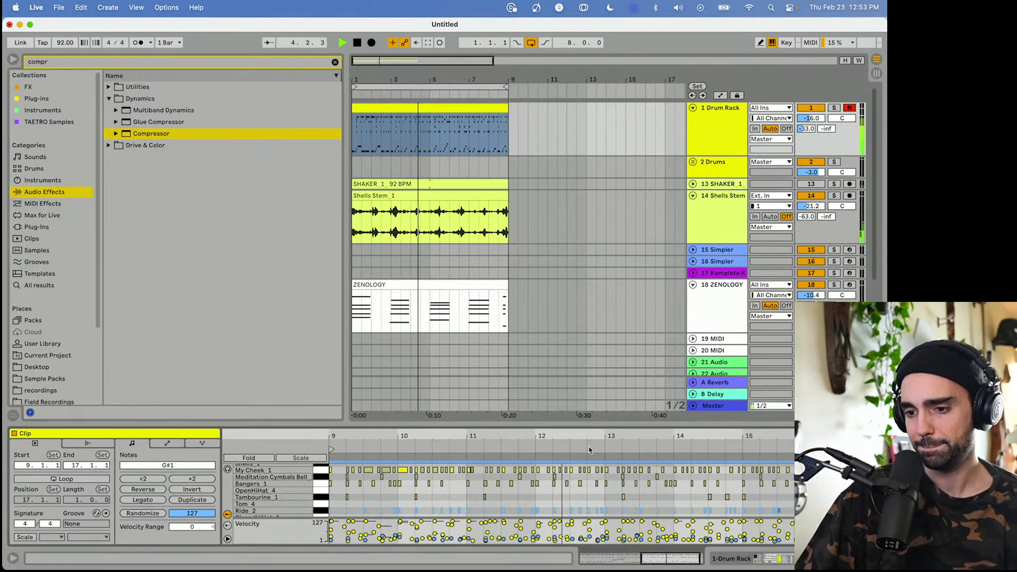
# Duplicate the ZENOLOGY track, delete the chord clip from the copy, and arm the copy for recording.
pyautogui.scroll(-2, 715, 244)
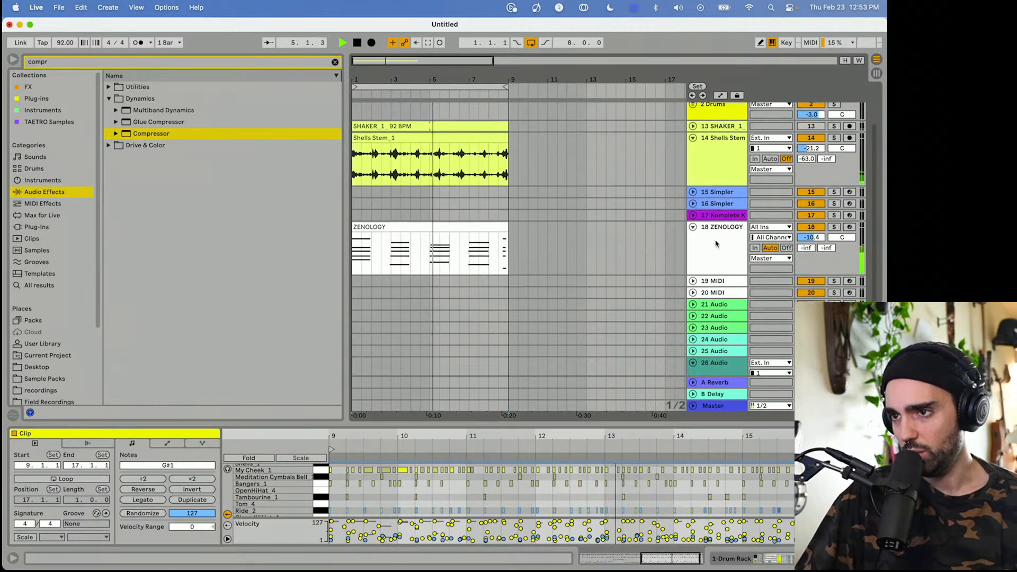
pyautogui.click(705, 249)
pyautogui.press('super+d')
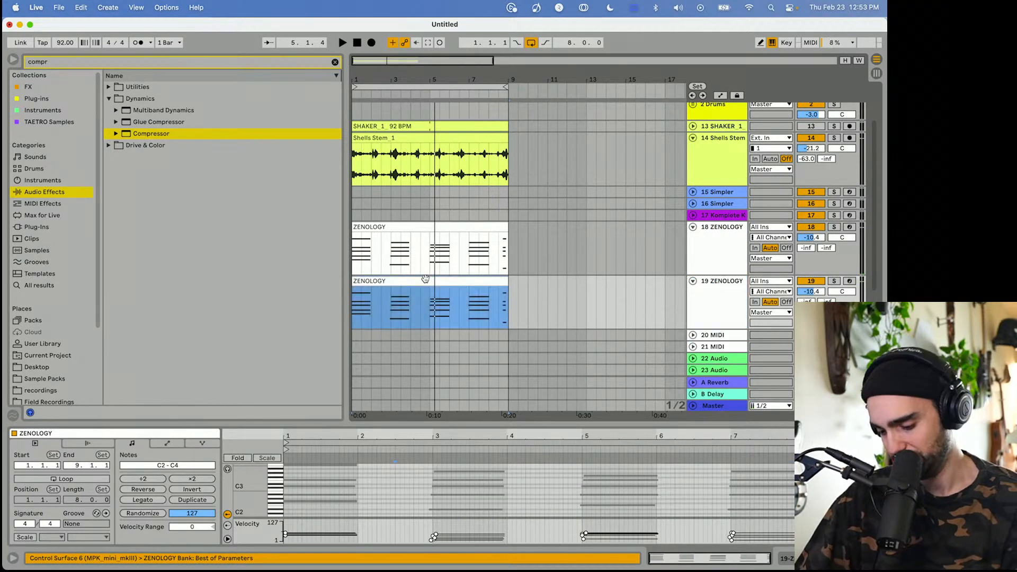
pyautogui.press('Delete')
pyautogui.click(849, 281)
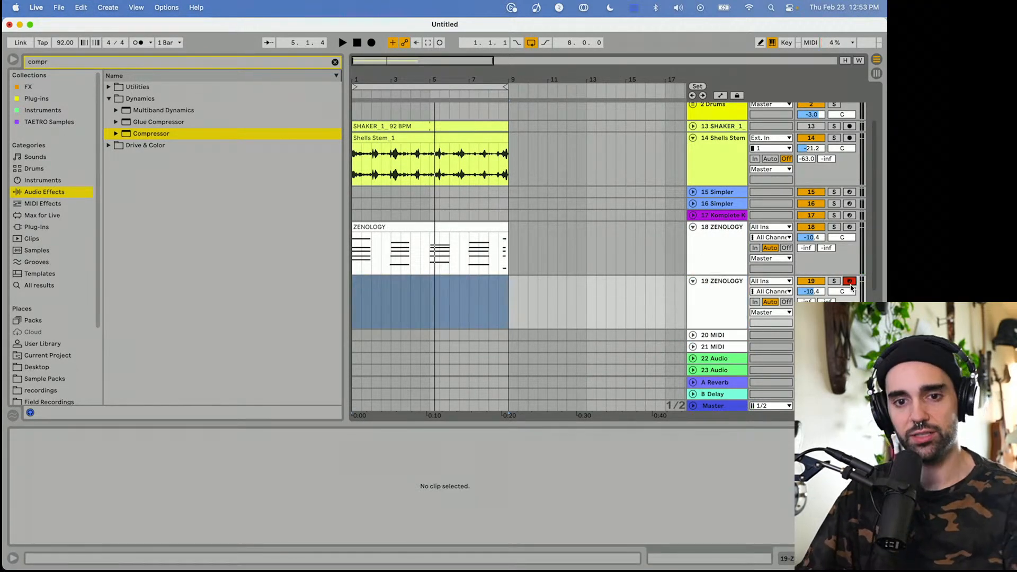
# Load preset 057: SL-Jn60 5 in the duplicated track's ZENOLOGY plug-in, check its MFX section, and close the plug-in window.
pyautogui.click(706, 300)
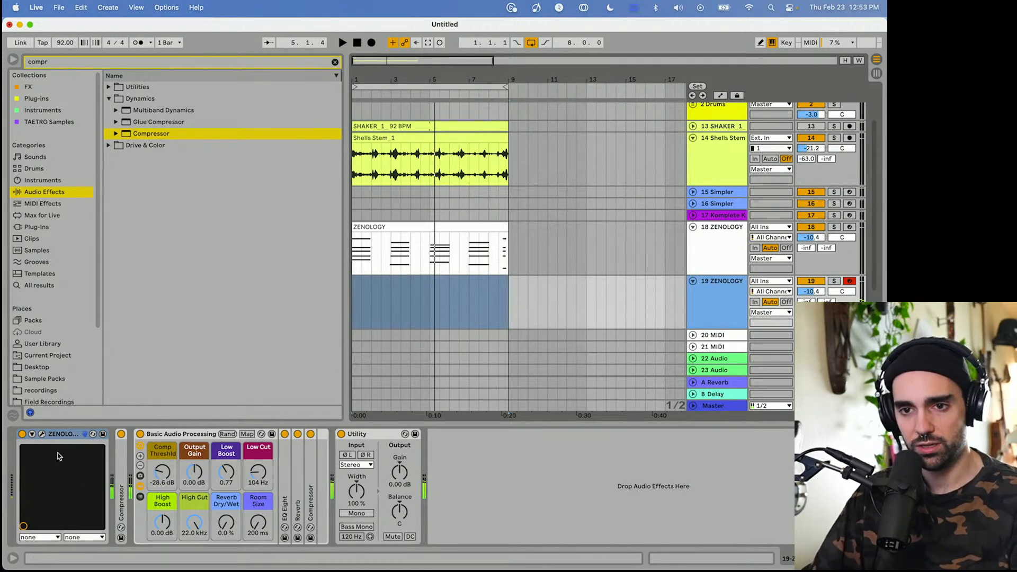
pyautogui.click(41, 433)
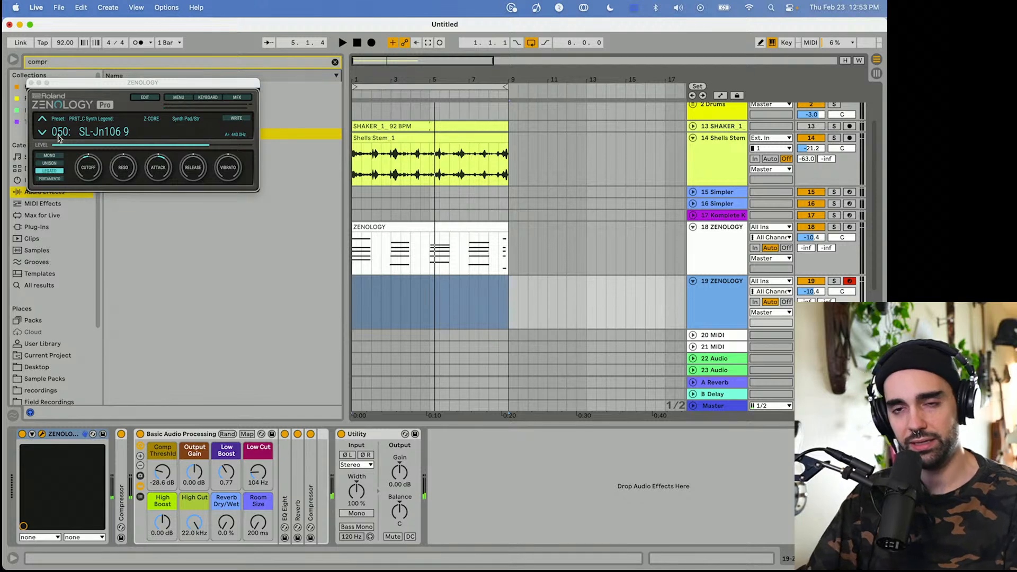
pyautogui.click(42, 132)
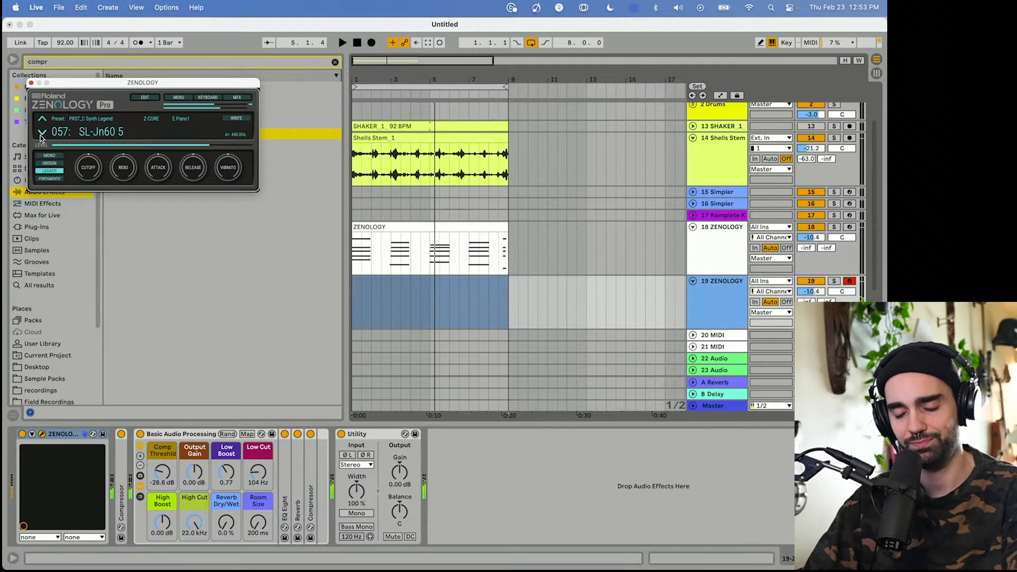
pyautogui.click(239, 98)
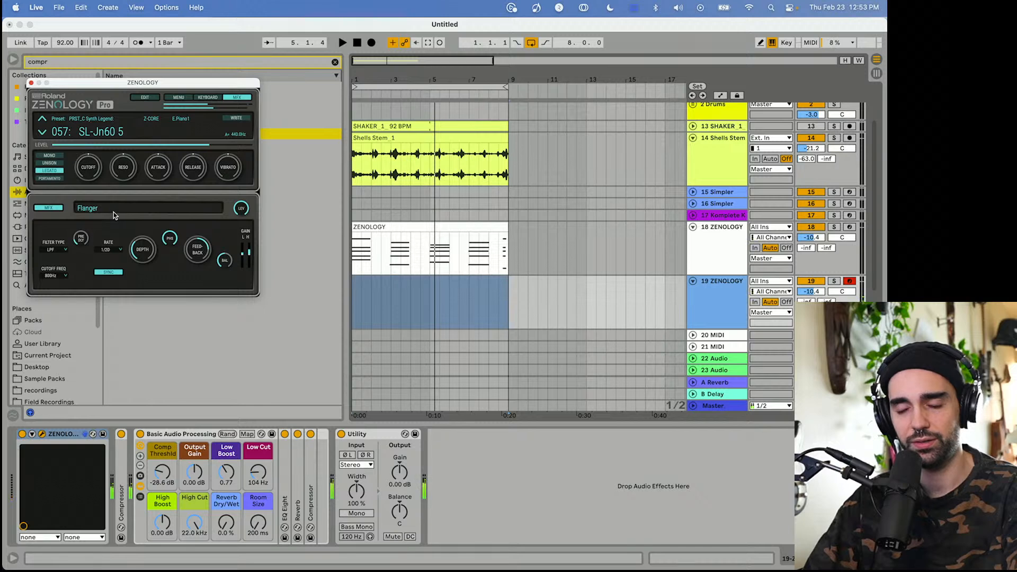
pyautogui.click(31, 83)
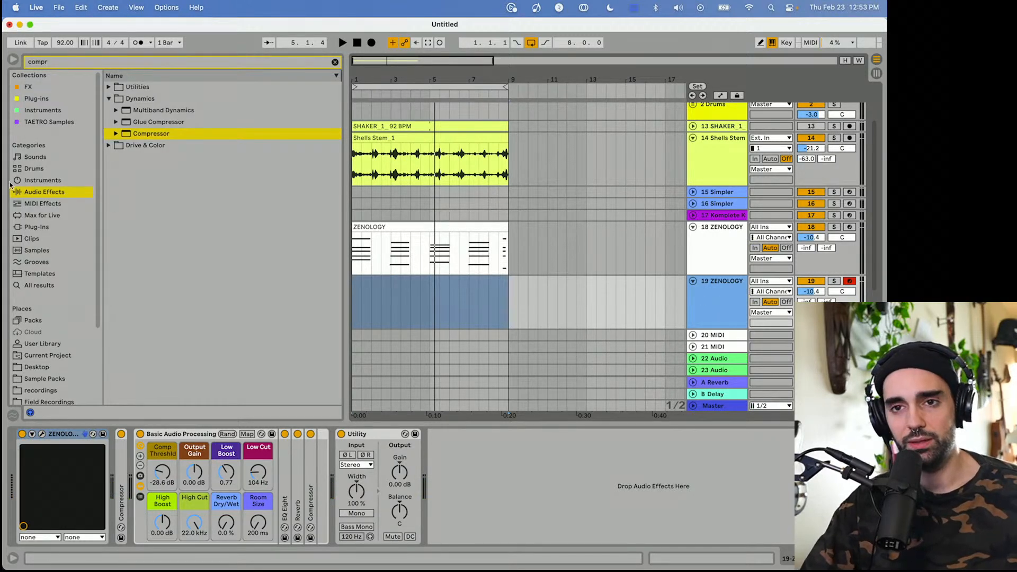
# Clear the browser search and insert an Arpeggiator MIDI effect before ZENOLOGY on track 19.
pyautogui.click(33, 204)
pyautogui.click(109, 88)
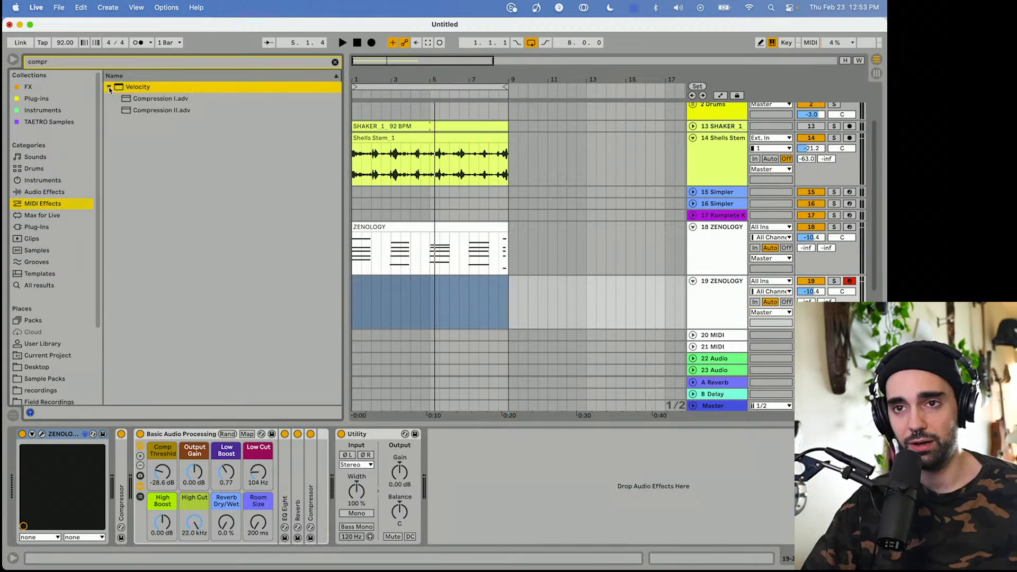
pyautogui.click(334, 62)
pyautogui.moveTo(144, 87); pyautogui.dragTo(93, 466)
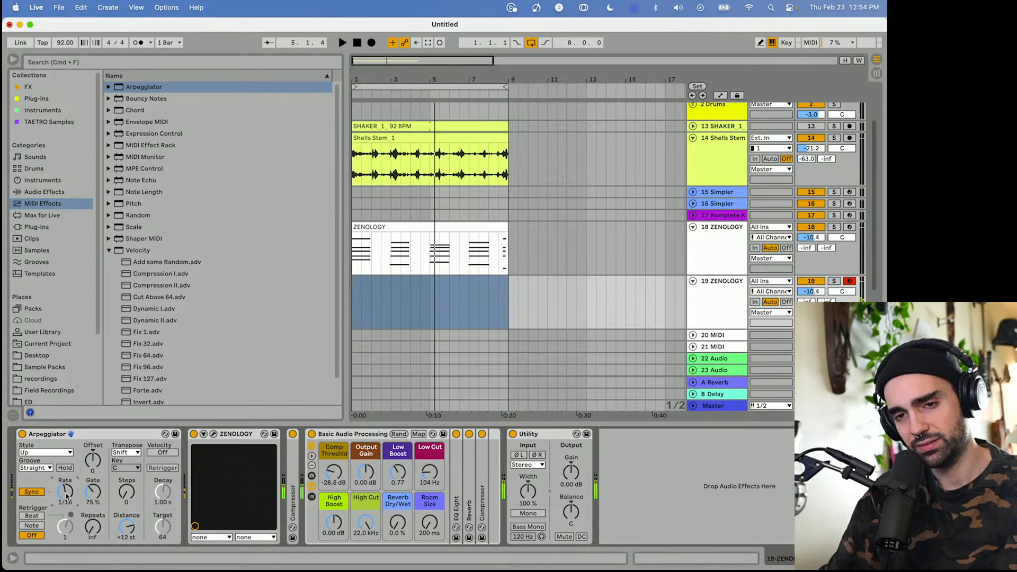
# Set the Arpeggiator's groove to Swing 16 with a 1/16 rate, and raise the rack's Low Cut to 295 Hz.
pyautogui.click(42, 469)
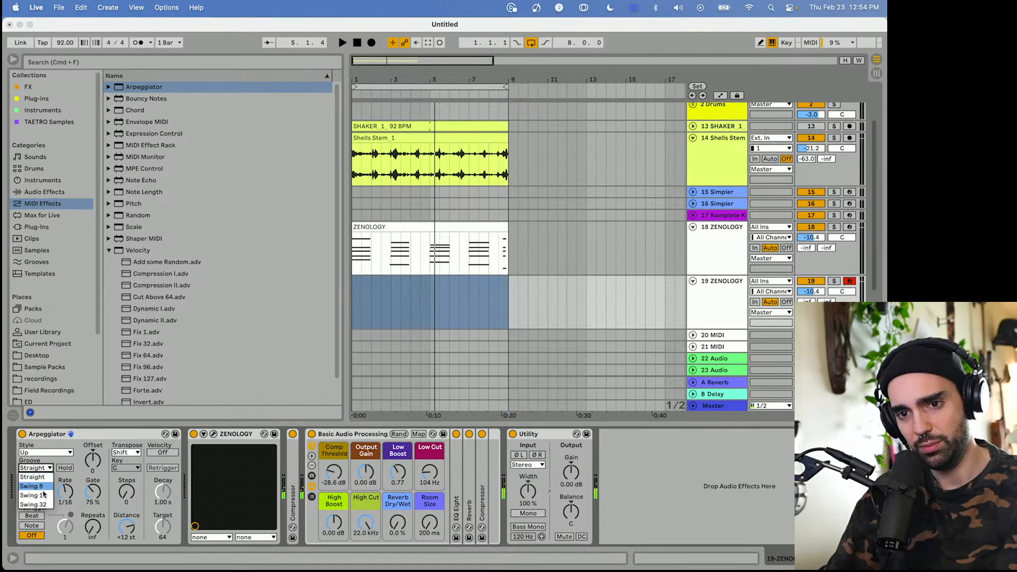
pyautogui.click(49, 495)
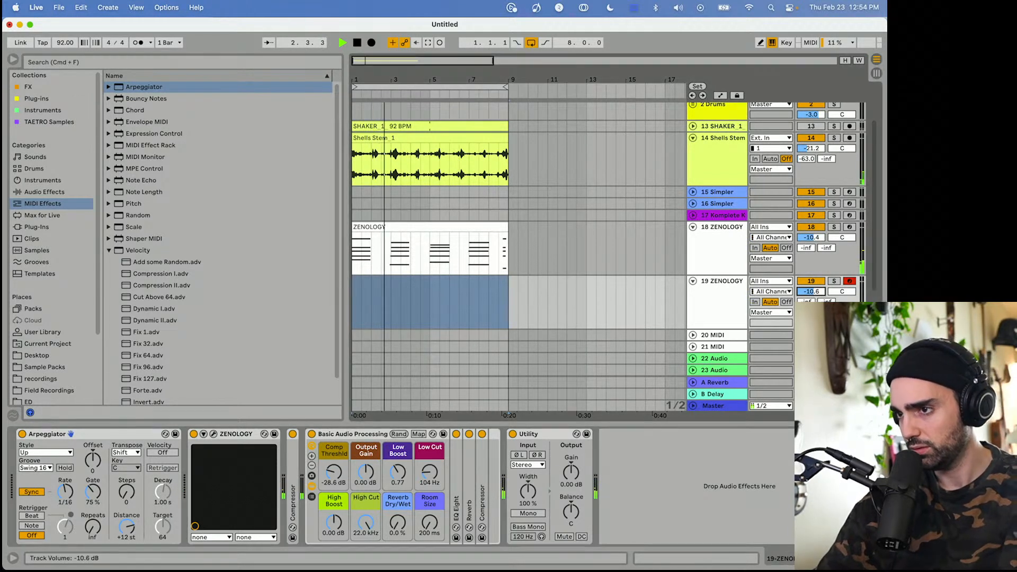
pyautogui.moveTo(433, 476); pyautogui.dragTo(434, 456)
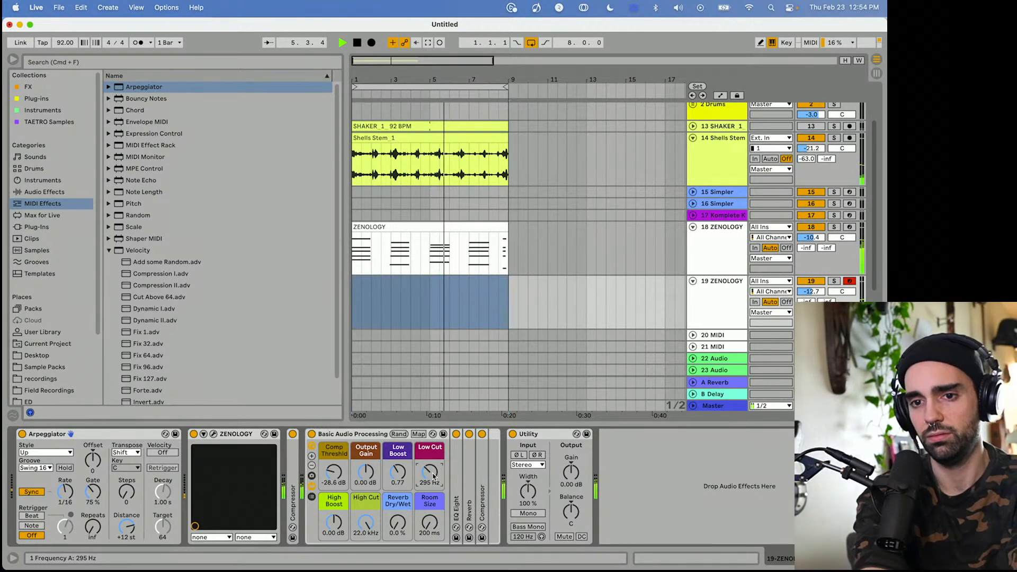
pyautogui.moveTo(68, 491); pyautogui.dragTo(68, 486)
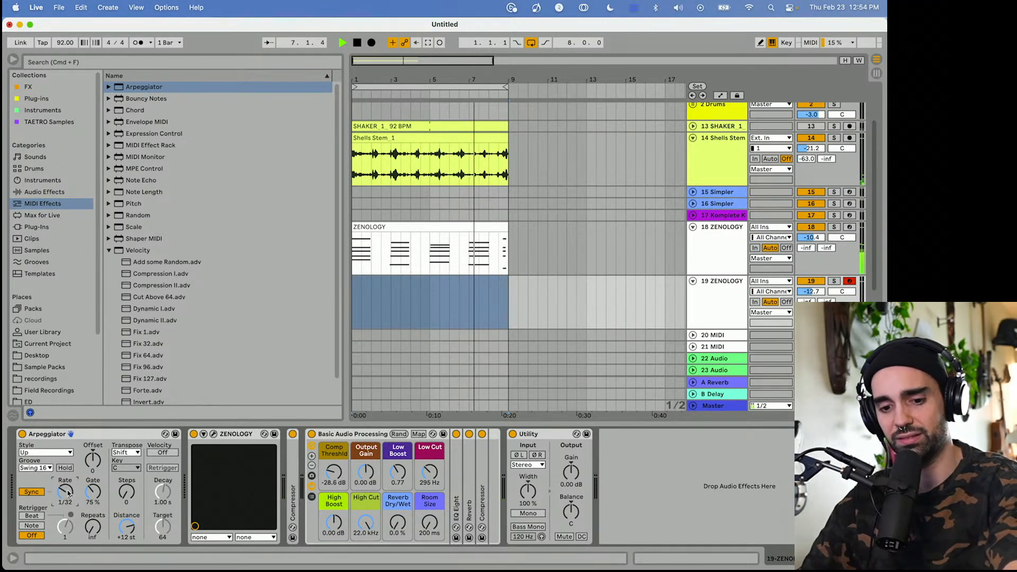
pyautogui.moveTo(67, 492)
pyautogui.mouseDown()
pyautogui.moveTo(67, 501)
pyautogui.moveTo(73, 493)
pyautogui.mouseUp()
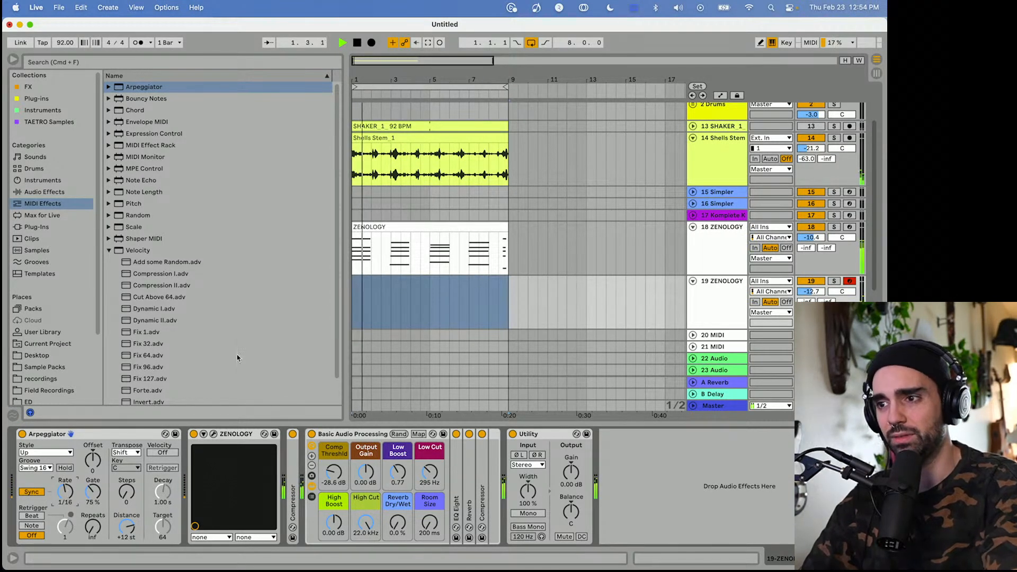
pyautogui.press('space')
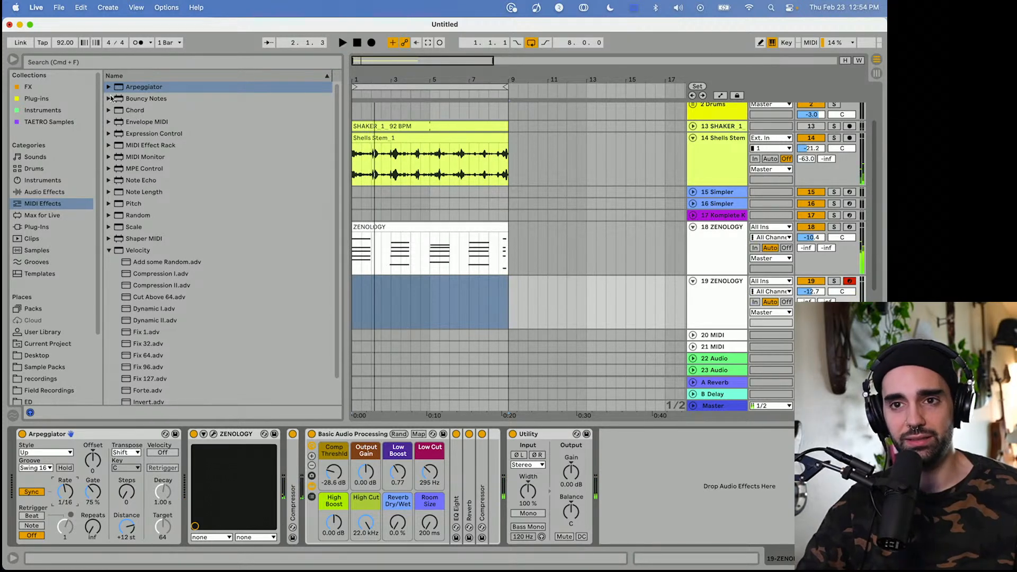
# Find Delay among the Delay & Loop audio effects and insert it directly after ZENOLOGY on track 19.
pyautogui.click(52, 192)
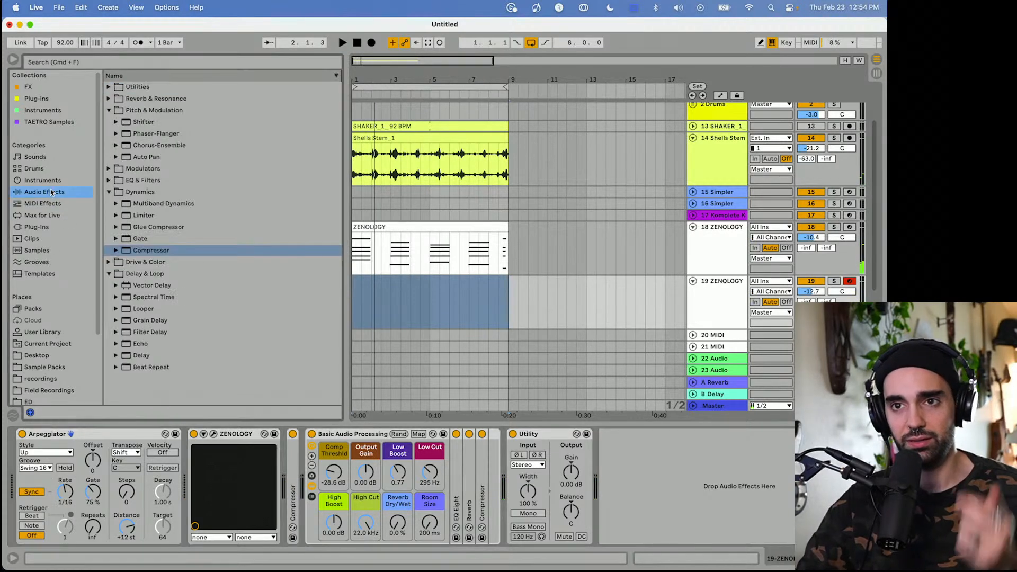
pyautogui.click(111, 112)
pyautogui.click(109, 145)
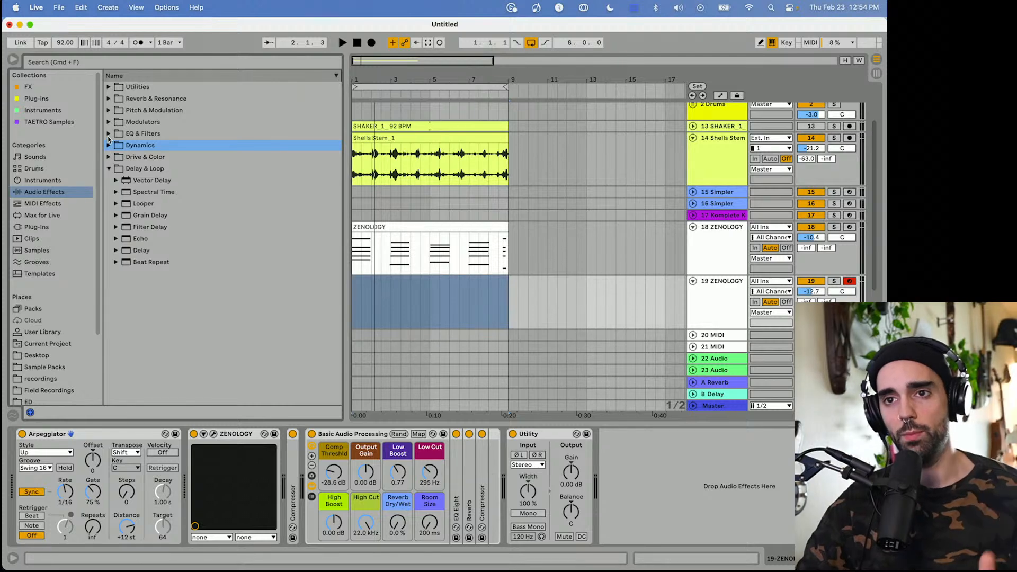
pyautogui.click(112, 168)
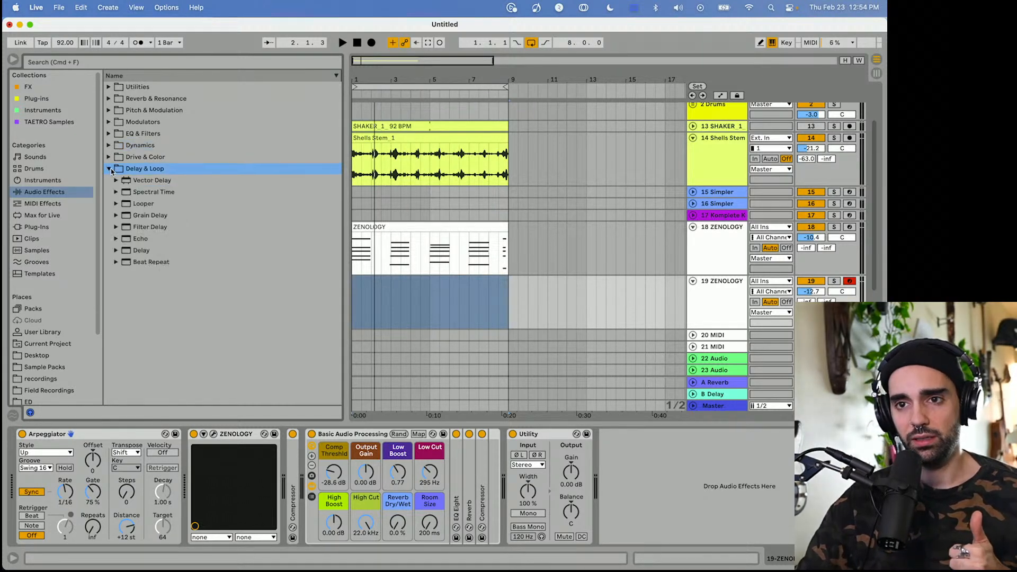
pyautogui.moveTo(138, 251); pyautogui.dragTo(281, 480)
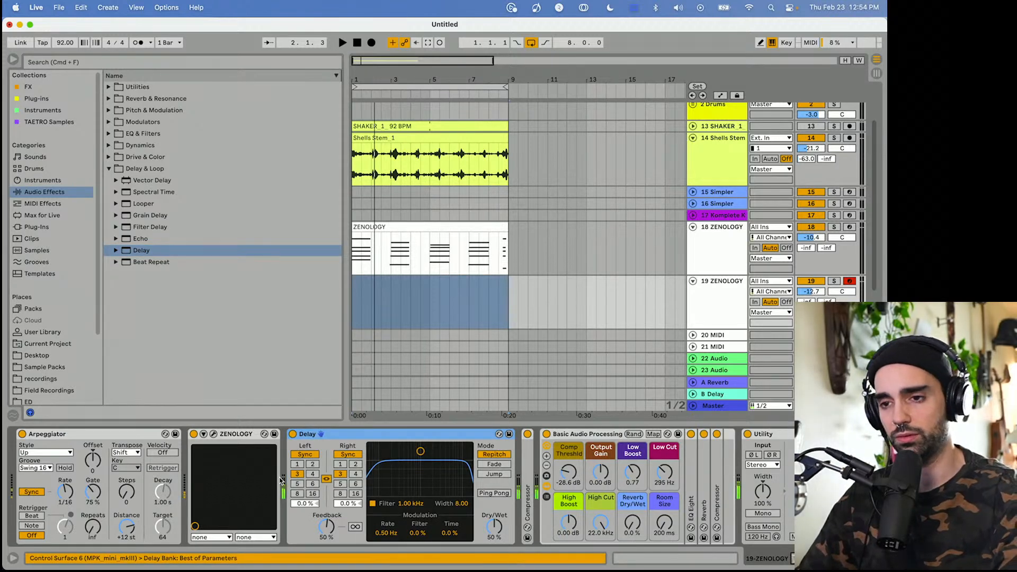
# Set the Delay to 41% feedback, unlinked right time 2, filter 2.50 kHz, width 6.20 and 41% dry/wet; raise the rack's Low Cut to 677 Hz.
pyautogui.moveTo(333, 530); pyautogui.dragTo(333, 537)
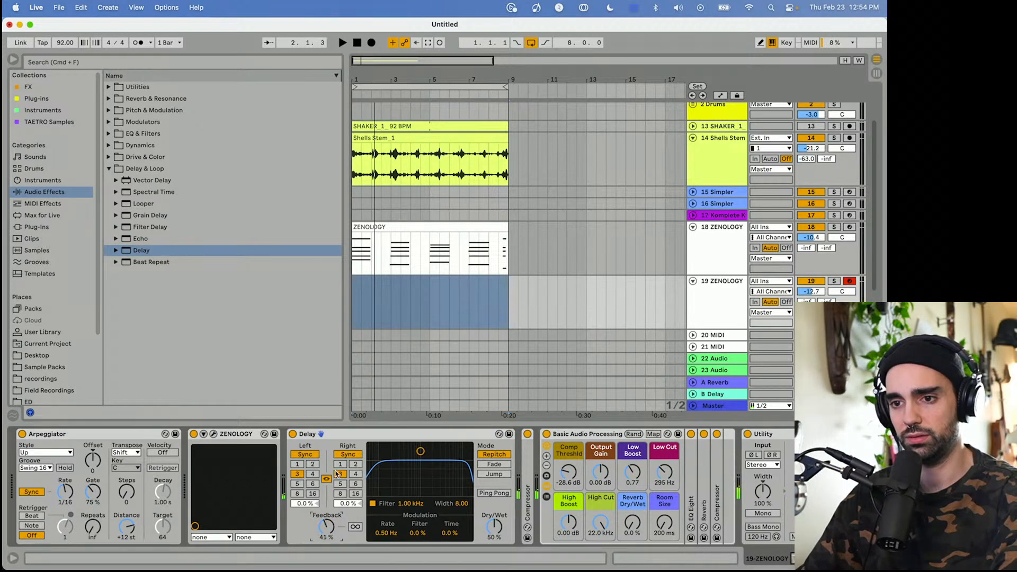
pyautogui.click(327, 479)
pyautogui.click(355, 464)
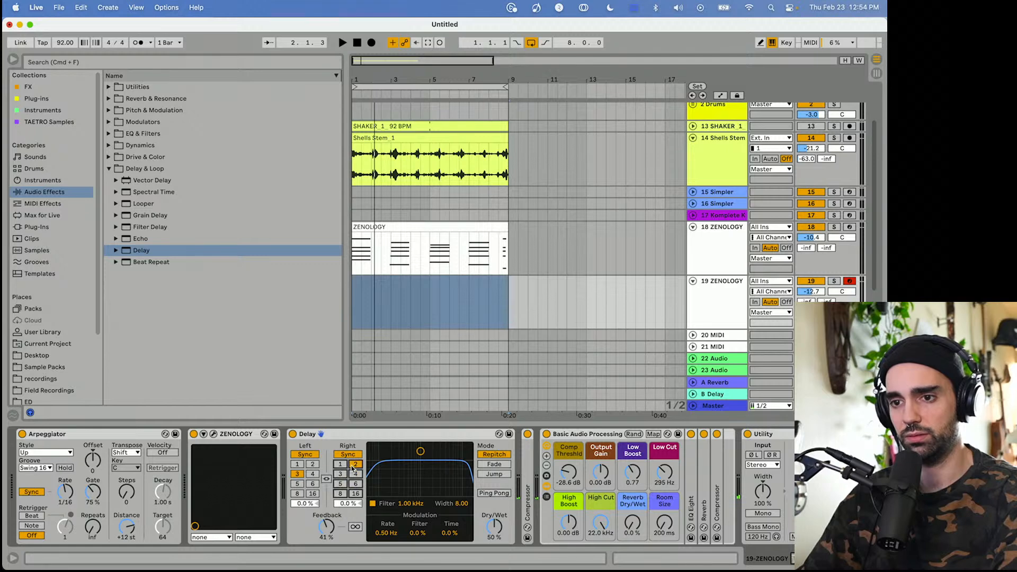
pyautogui.moveTo(422, 451); pyautogui.dragTo(436, 462)
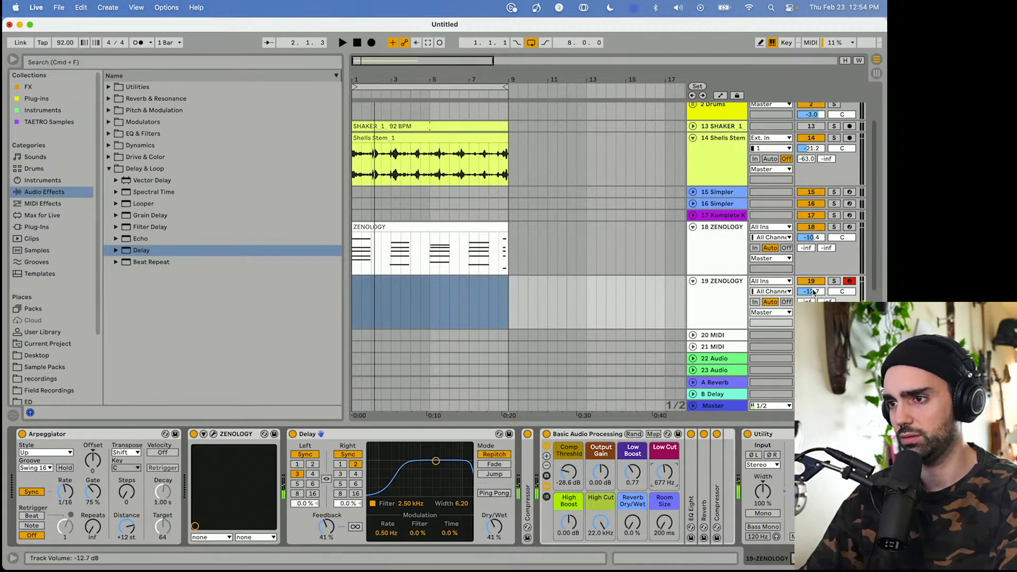
# Insert an Auto Filter between ZENOLOGY and Delay with 6.62 kHz cutoff, 33% resonance and LFO amount 30, and play the loop.
pyautogui.press('super+f')
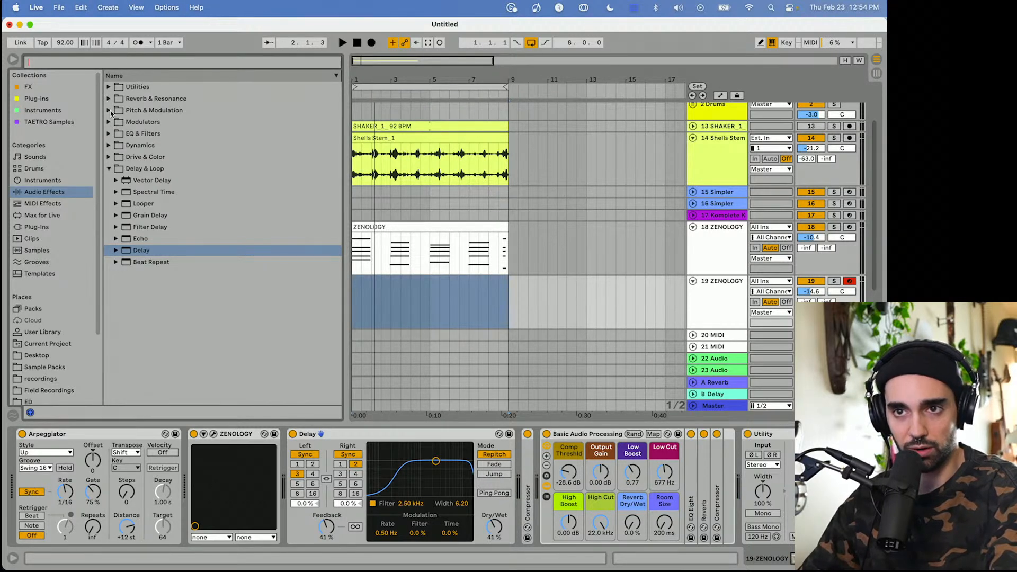
pyautogui.click(109, 134)
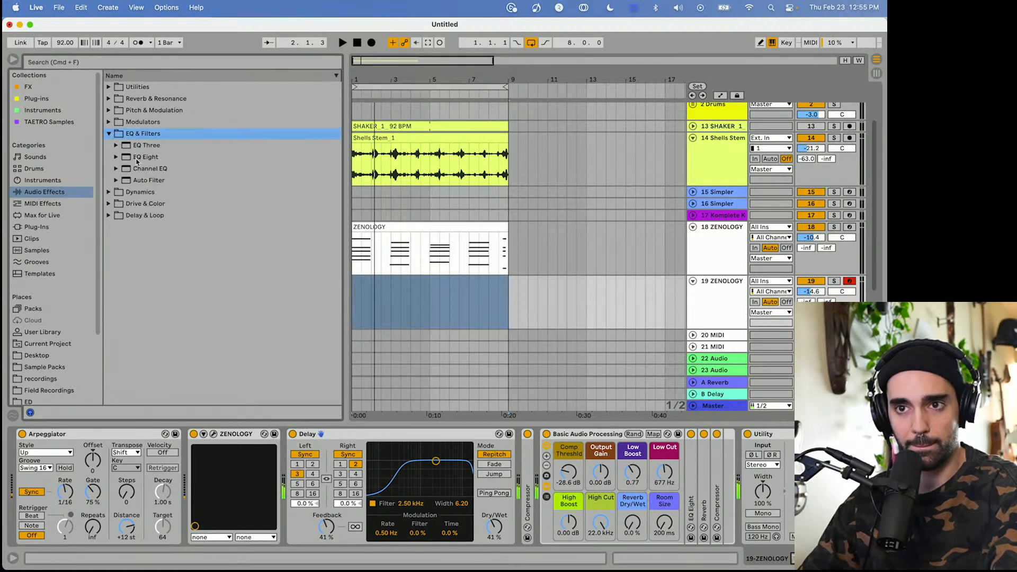
pyautogui.moveTo(149, 180); pyautogui.dragTo(288, 486)
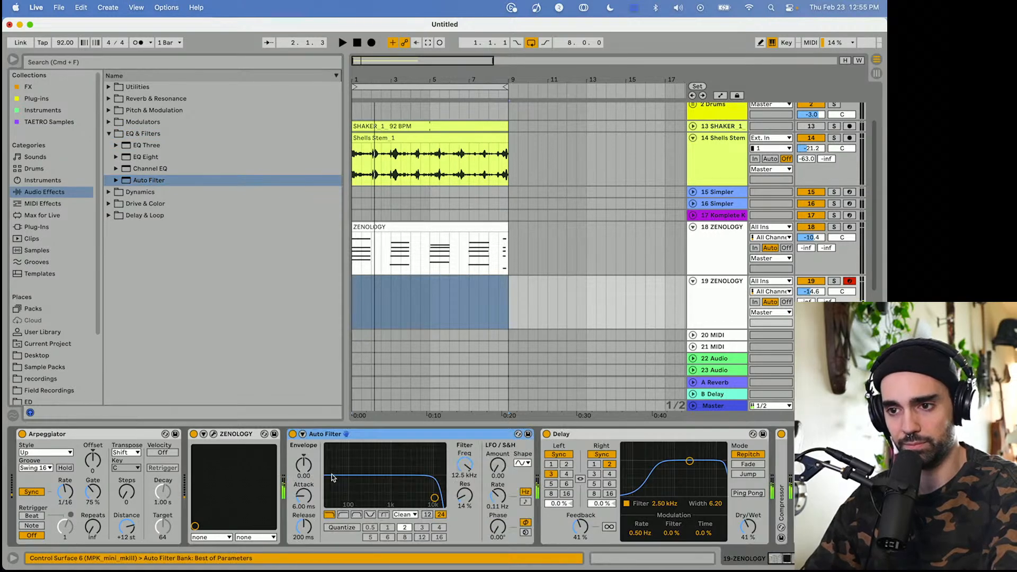
pyautogui.moveTo(435, 488); pyautogui.dragTo(430, 485)
pyautogui.moveTo(497, 475); pyautogui.dragTo(498, 455)
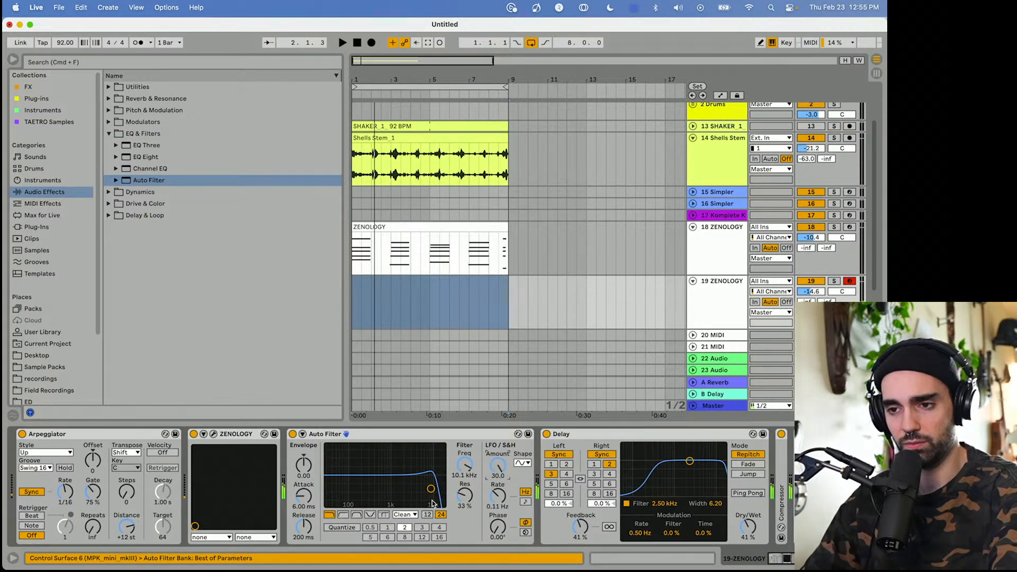
pyautogui.moveTo(431, 490)
pyautogui.mouseDown()
pyautogui.moveTo(416, 487)
pyautogui.moveTo(424, 489)
pyautogui.mouseUp()
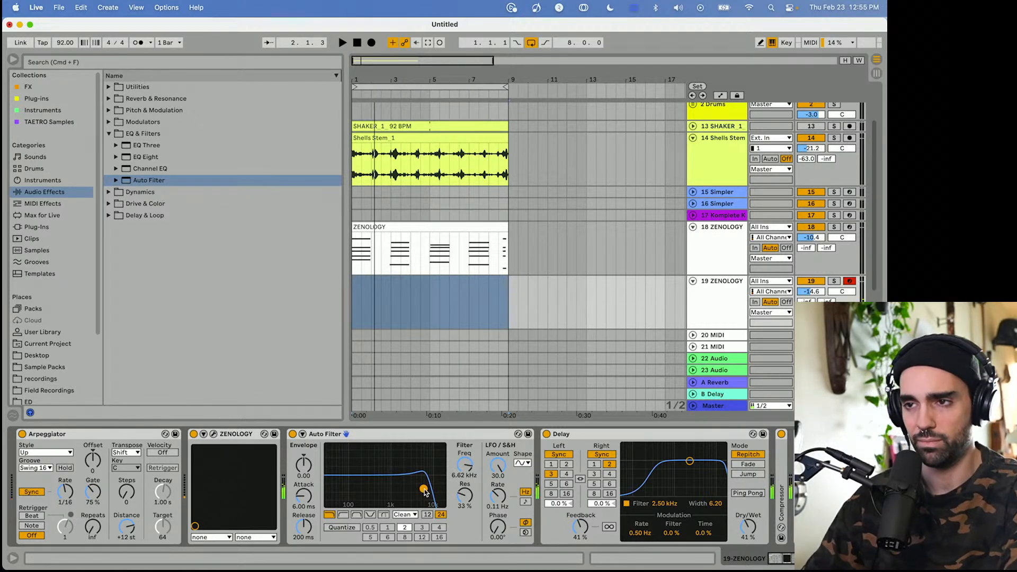
pyautogui.press('space')
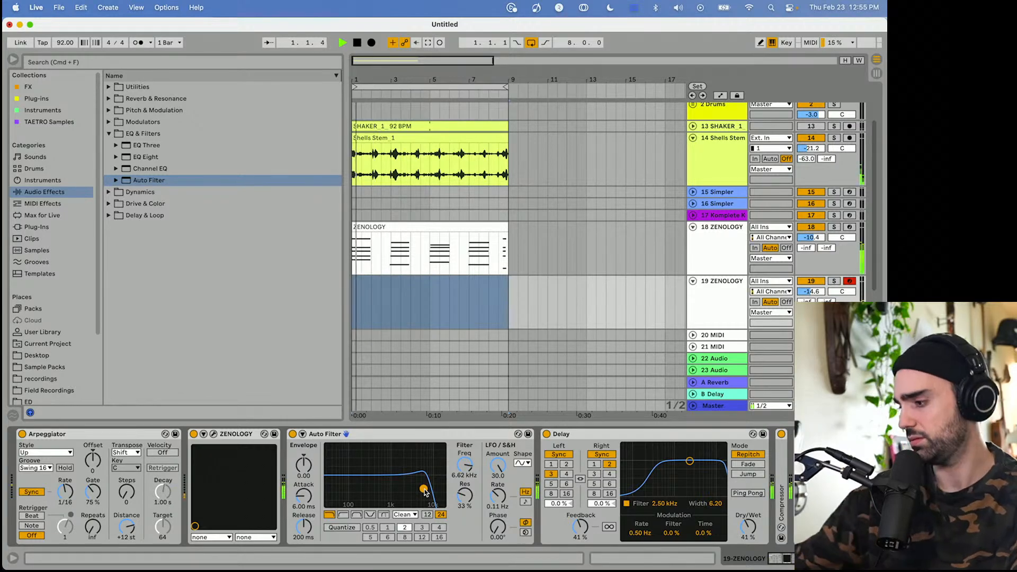
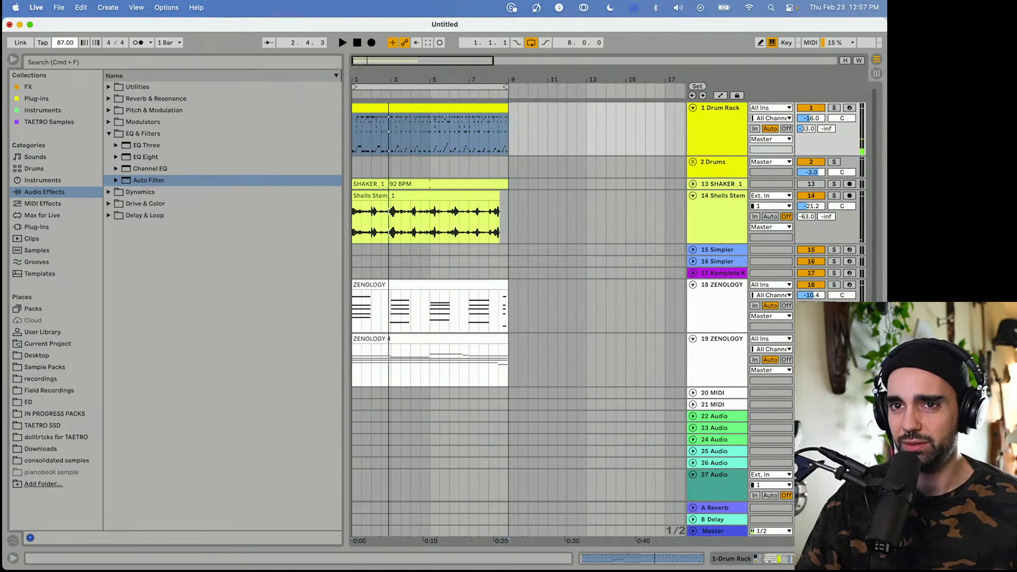
# Audition the loop at 86 and 96 BPM, and set the tempo to 92 BPM.
pyautogui.press('space')
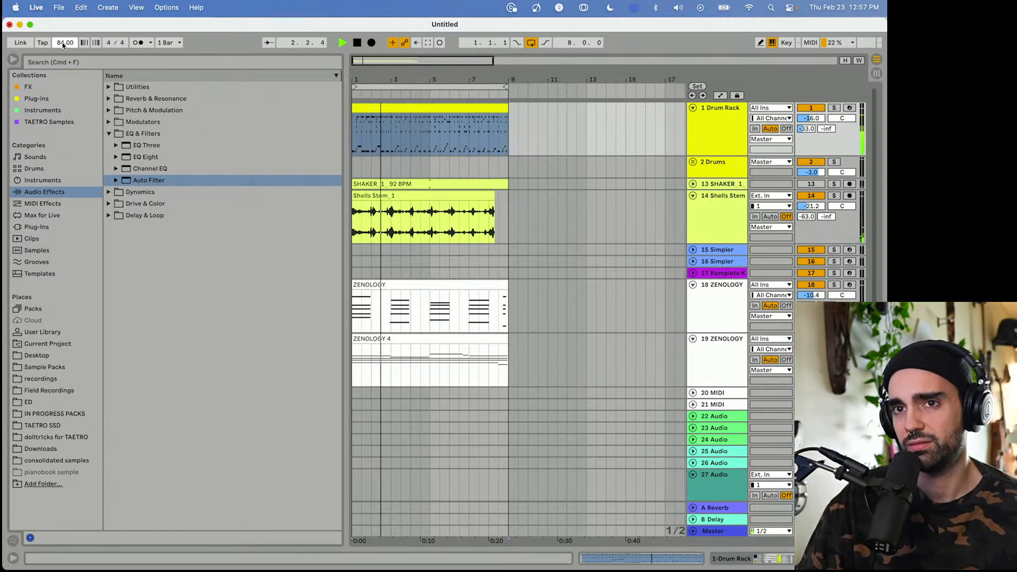
pyautogui.moveTo(63, 45); pyautogui.dragTo(62, 41)
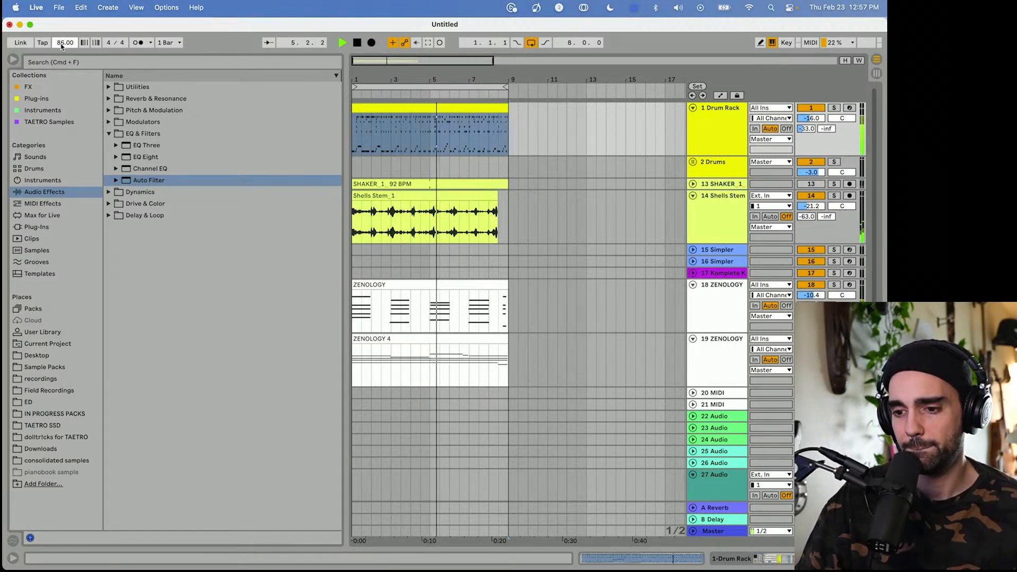
pyautogui.moveTo(61, 47); pyautogui.dragTo(61, 38)
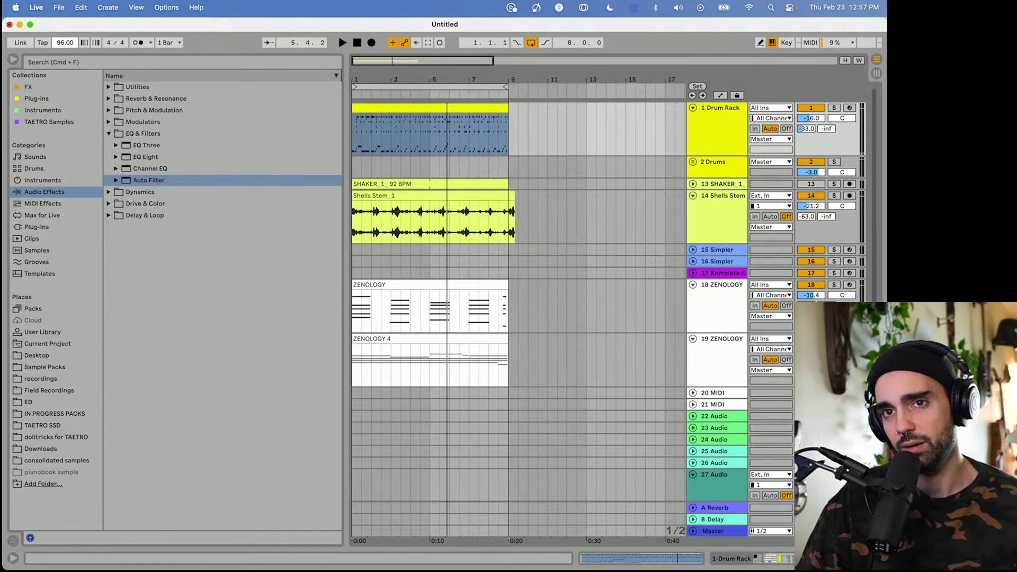
pyautogui.press('space')
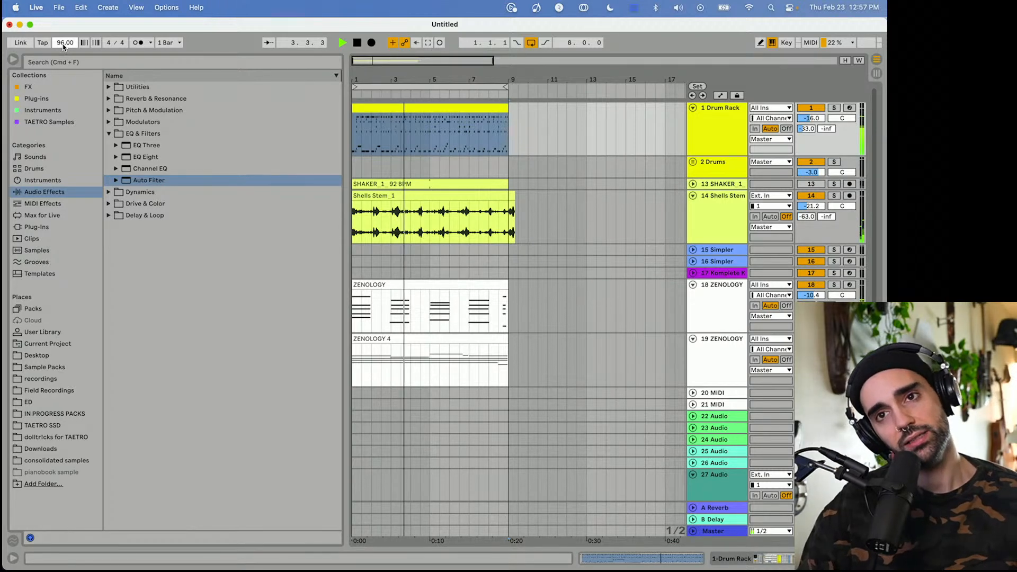
pyautogui.write('92')
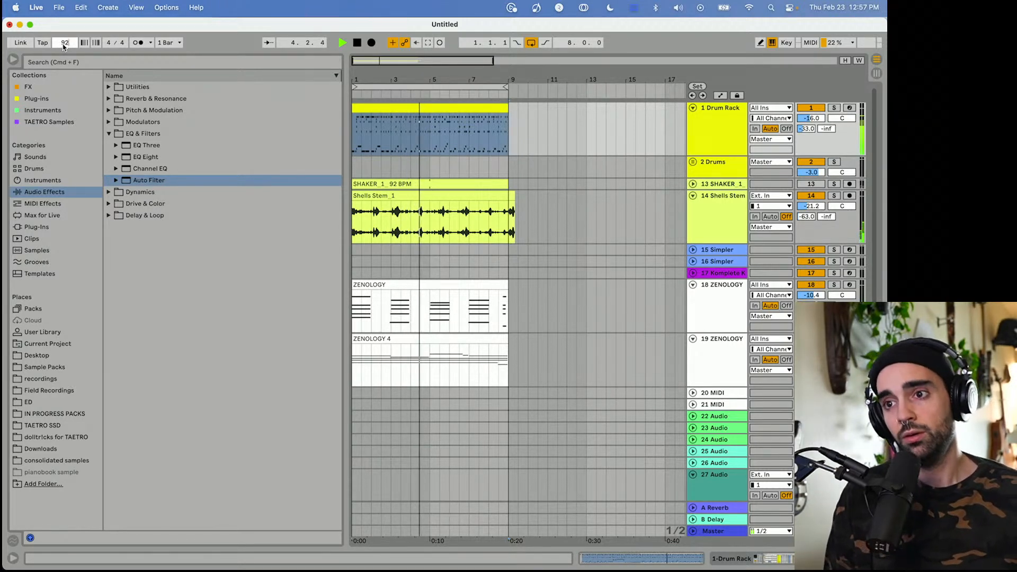
pyautogui.press('Return')
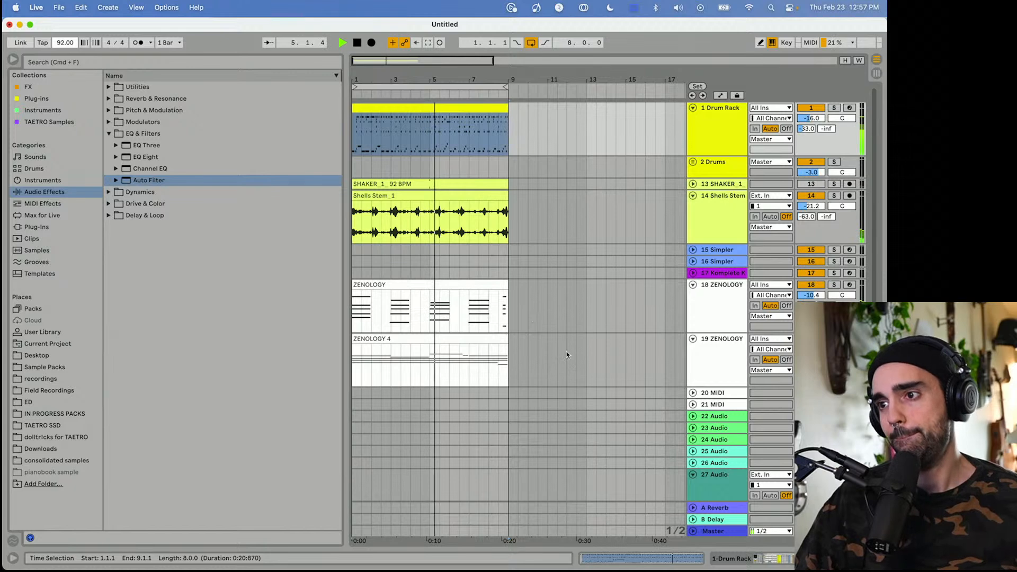
# Fold both ZENOLOGY tracks, check the loop with Shells Stem briefly muted, and unmute the SHAKER_1 track.
pyautogui.click(692, 339)
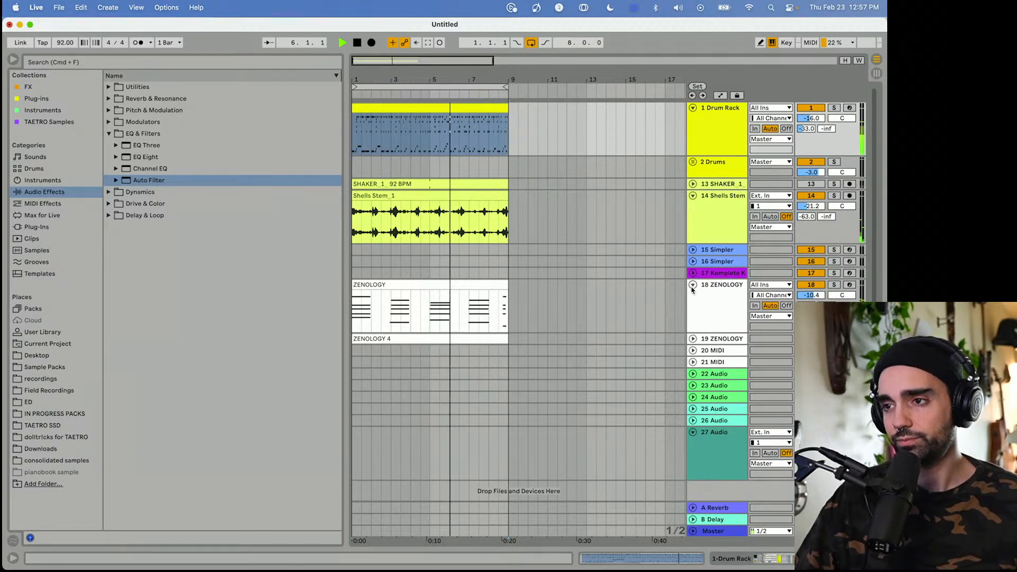
pyautogui.click(692, 285)
pyautogui.click(811, 196)
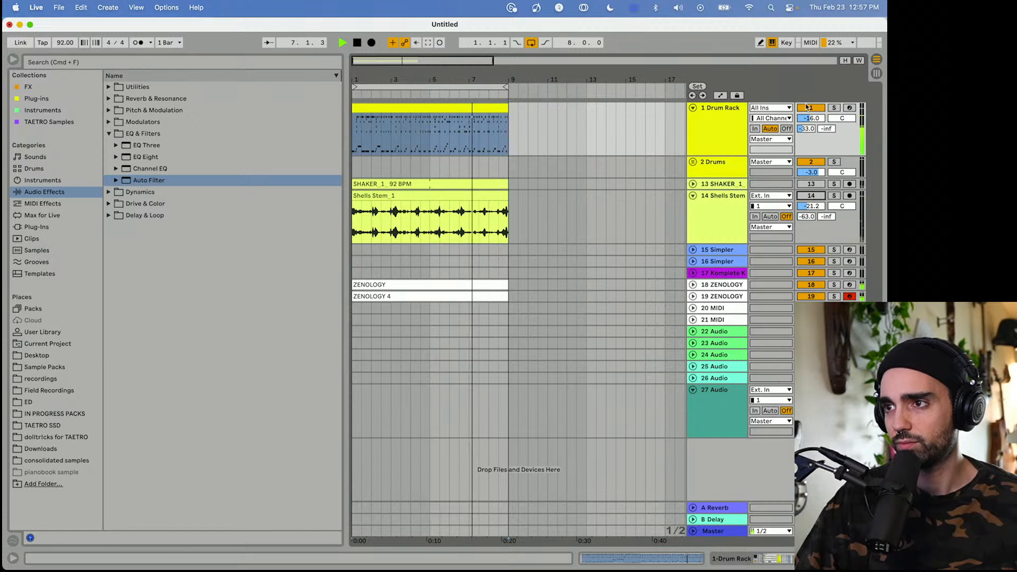
pyautogui.click(811, 195)
pyautogui.click(811, 184)
# Open the Drum Rack's devices and audition the beat with the Kick_2 pad muted, restoring the pad.
pyautogui.doubleClick(718, 134)
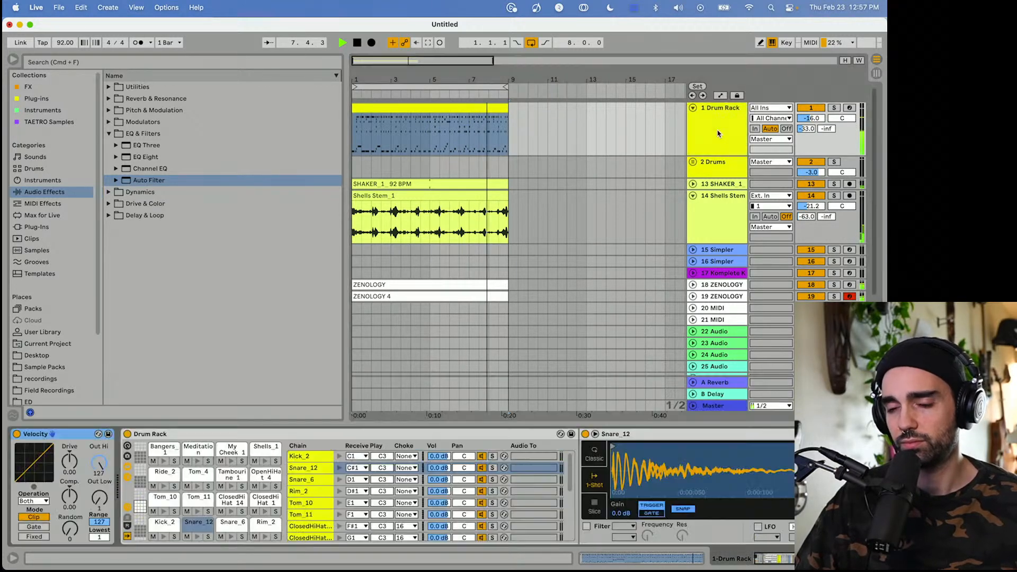
pyautogui.click(153, 536)
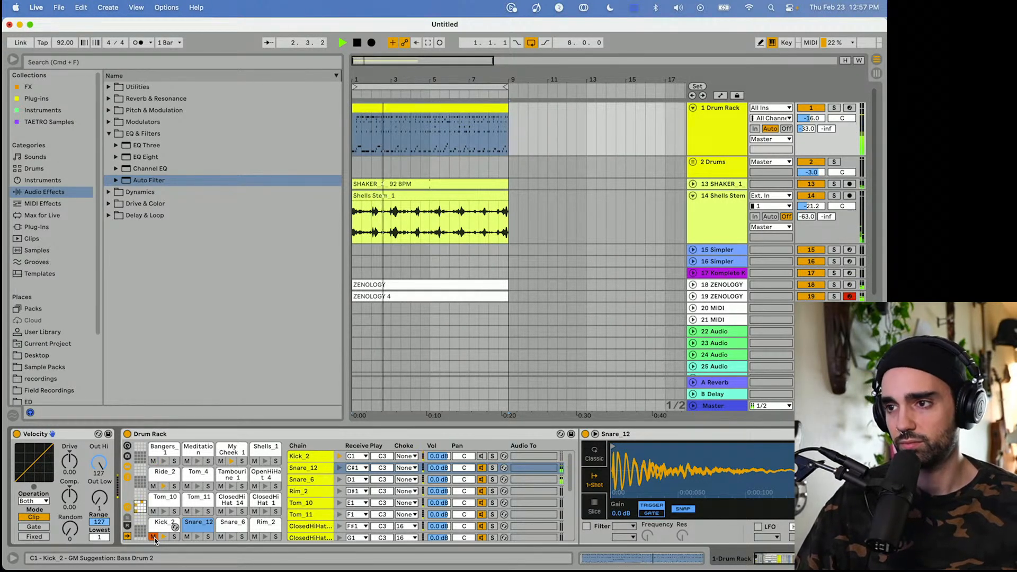
pyautogui.click(153, 536)
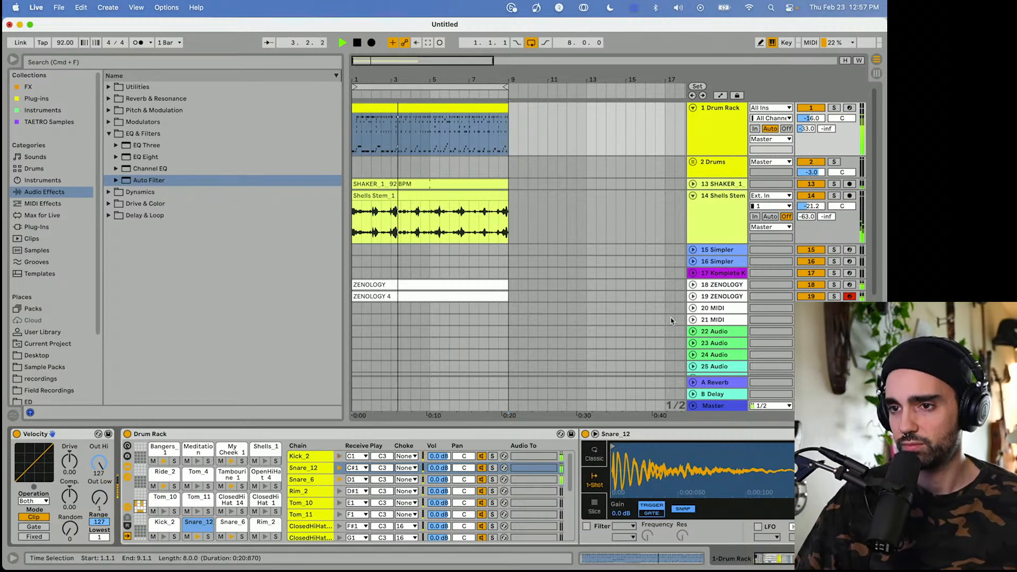
# Fold the Shells Stem and Drum Rack tracks, and unfold and select the empty MIDI track 20 with playback stopped.
pyautogui.click(692, 195)
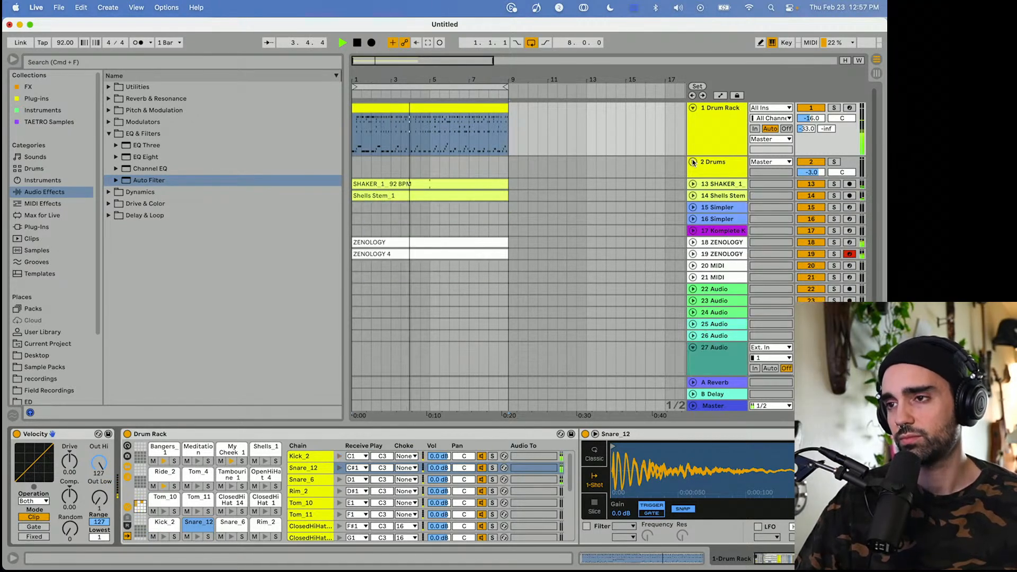
pyautogui.click(692, 107)
pyautogui.click(692, 223)
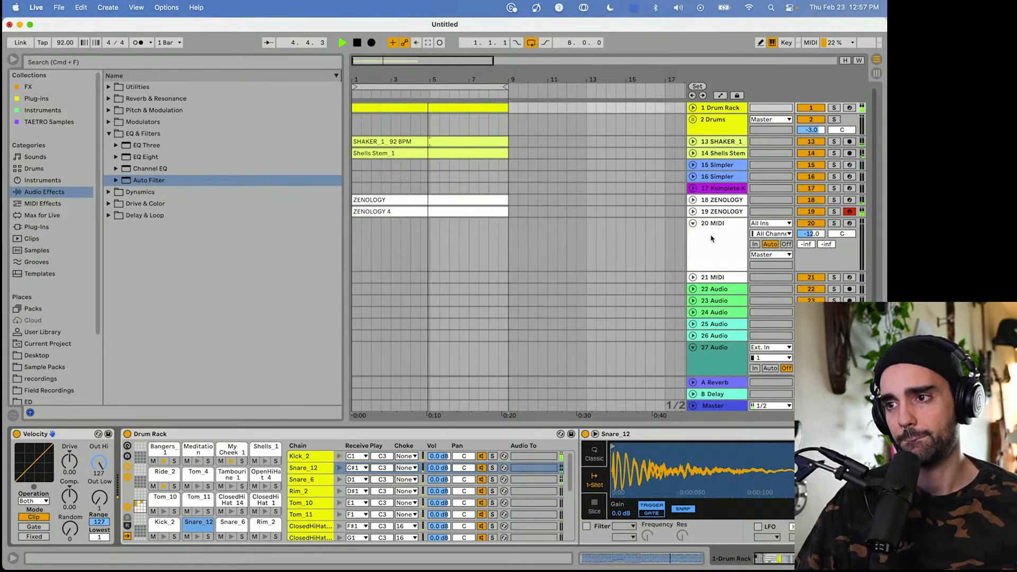
pyautogui.click(711, 239)
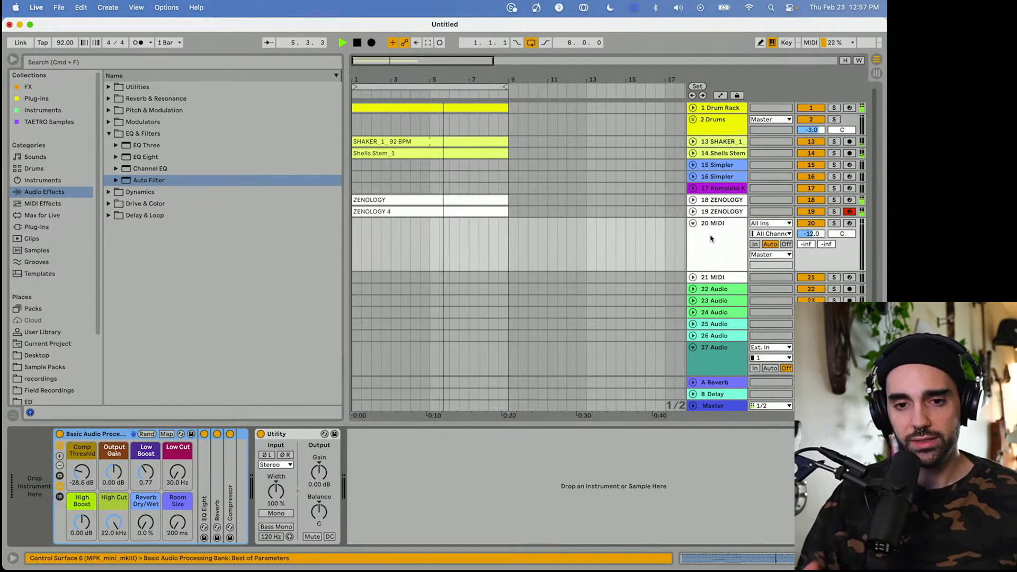
pyautogui.press('space')
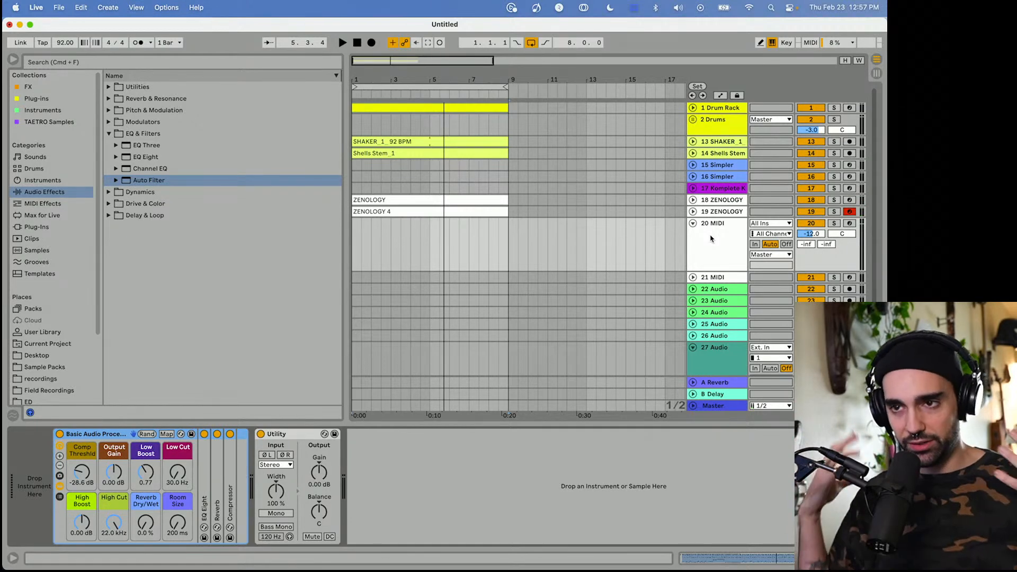
# Arm the empty MIDI track 20 for recording and select it.
pyautogui.click(710, 238)
pyautogui.click(849, 223)
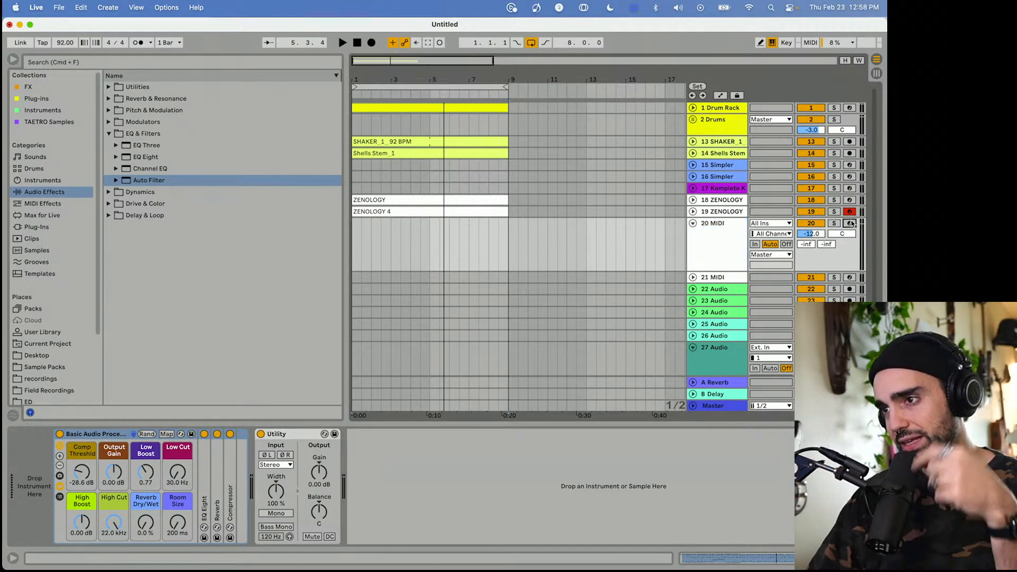
pyautogui.click(767, 254)
pyautogui.click(733, 255)
pyautogui.click(733, 255)
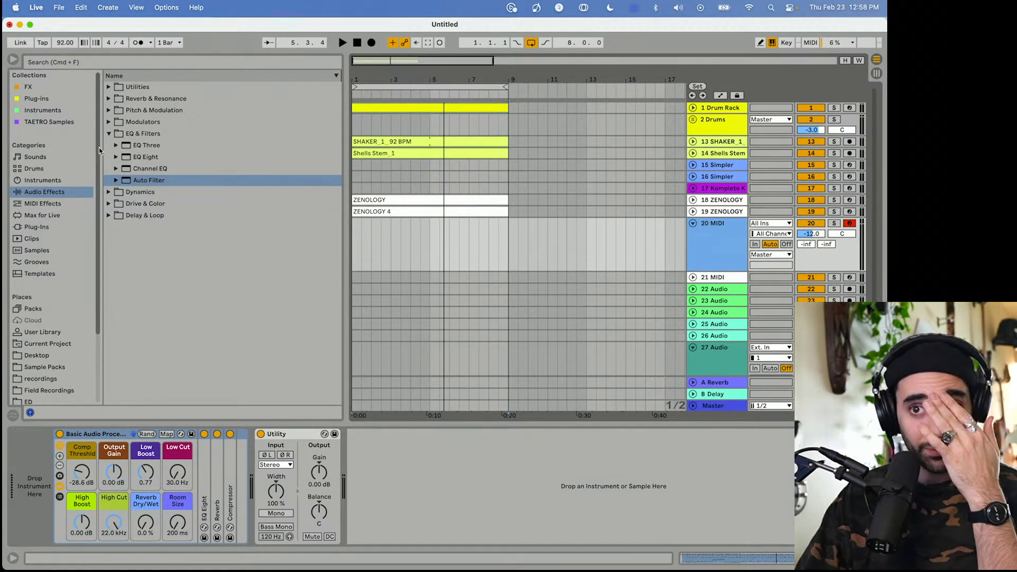
# Load the Native Instruments Kontakt 7 plug-in onto MIDI track 20.
pyautogui.click(111, 134)
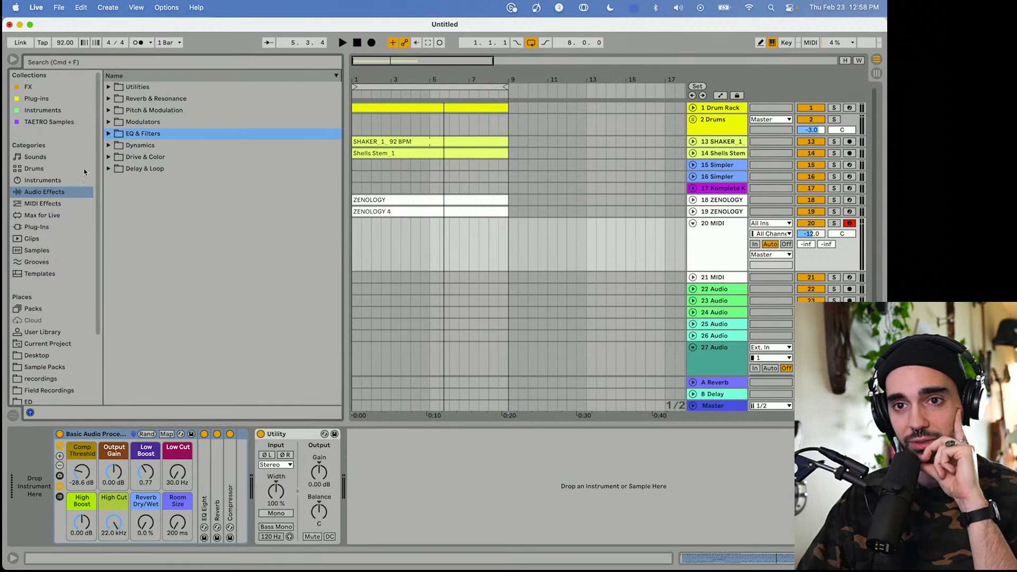
pyautogui.click(41, 228)
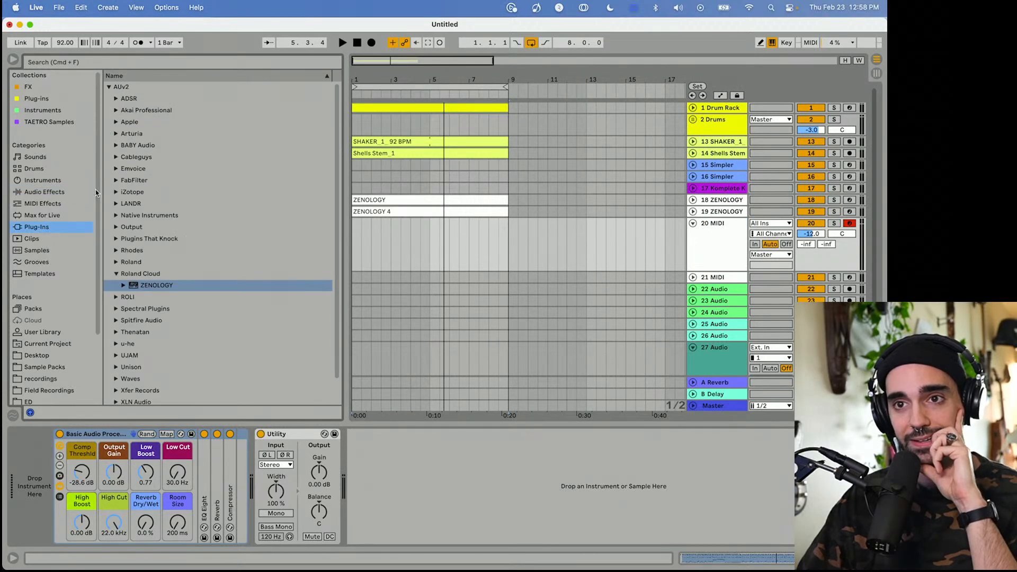
pyautogui.click(116, 274)
pyautogui.click(116, 262)
pyautogui.click(116, 263)
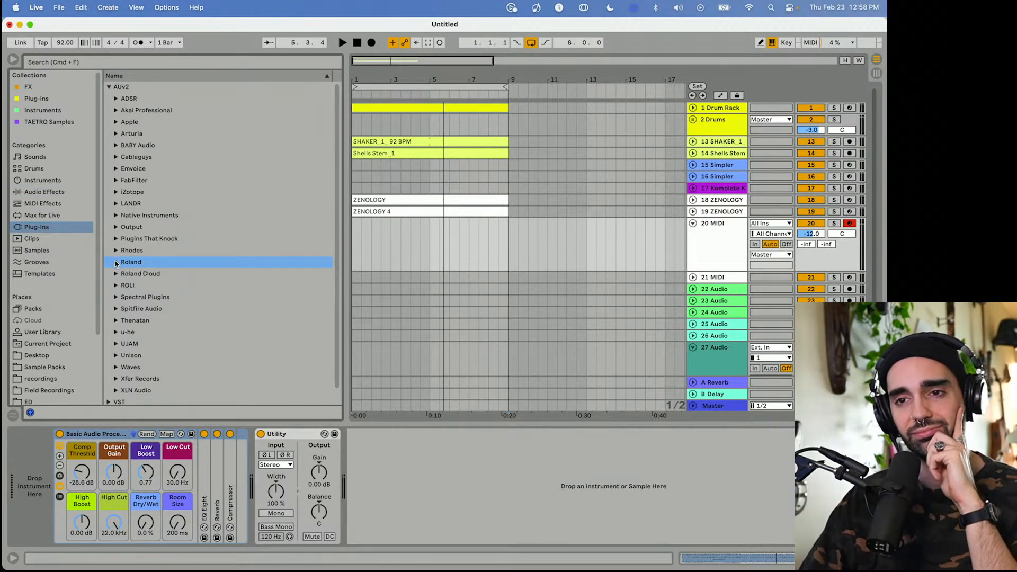
pyautogui.scroll(-1, 116, 279)
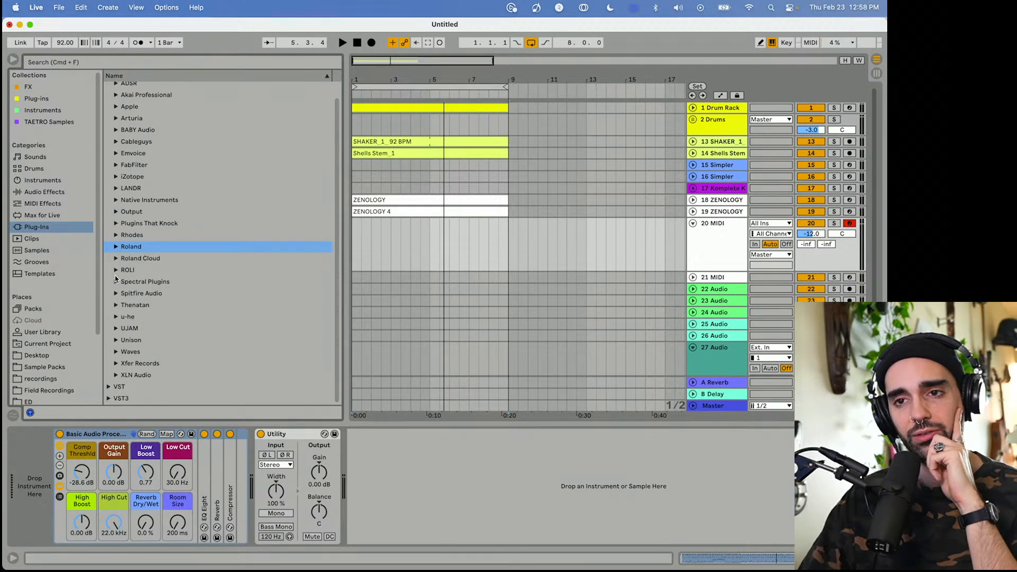
pyautogui.click(116, 203)
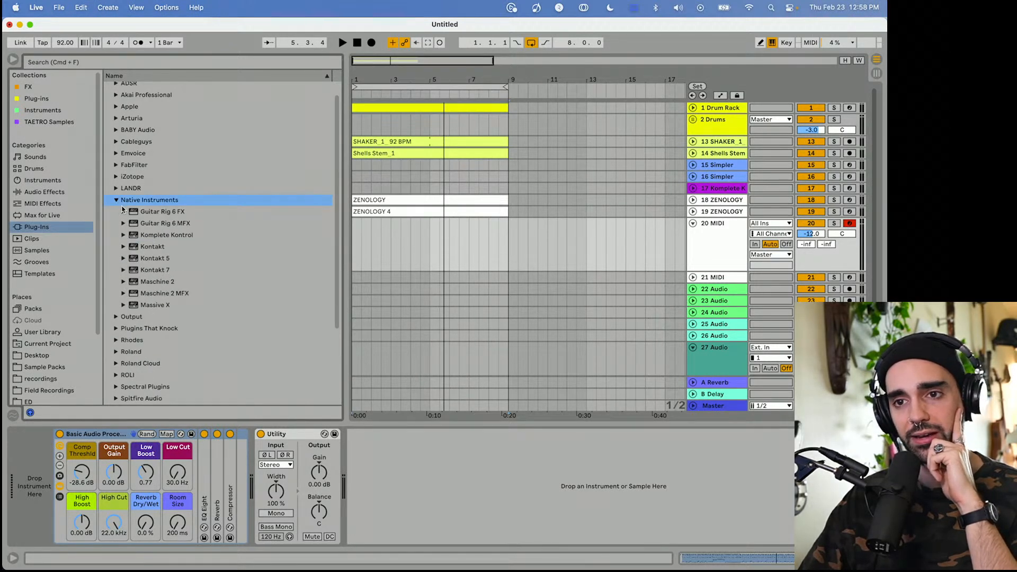
pyautogui.click(161, 237)
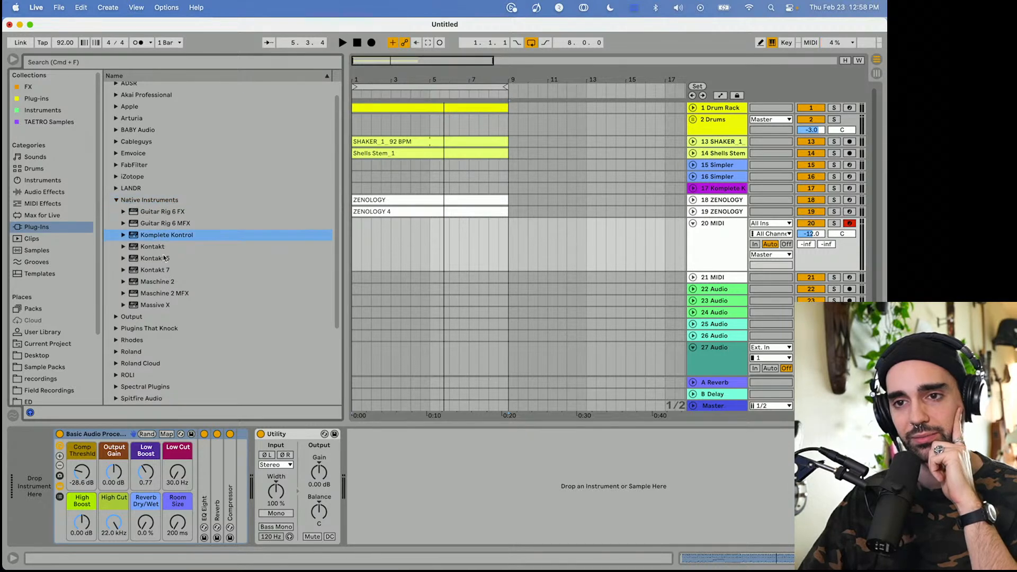
pyautogui.click(154, 271)
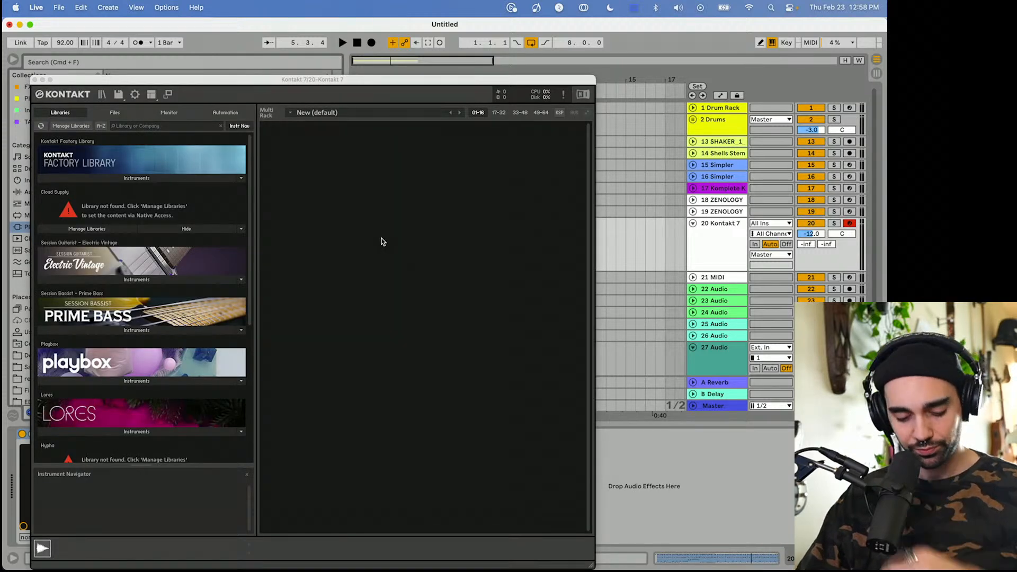
# Save the Live Set as 02232023 in the 2023 folder.
pyautogui.press('super+s')
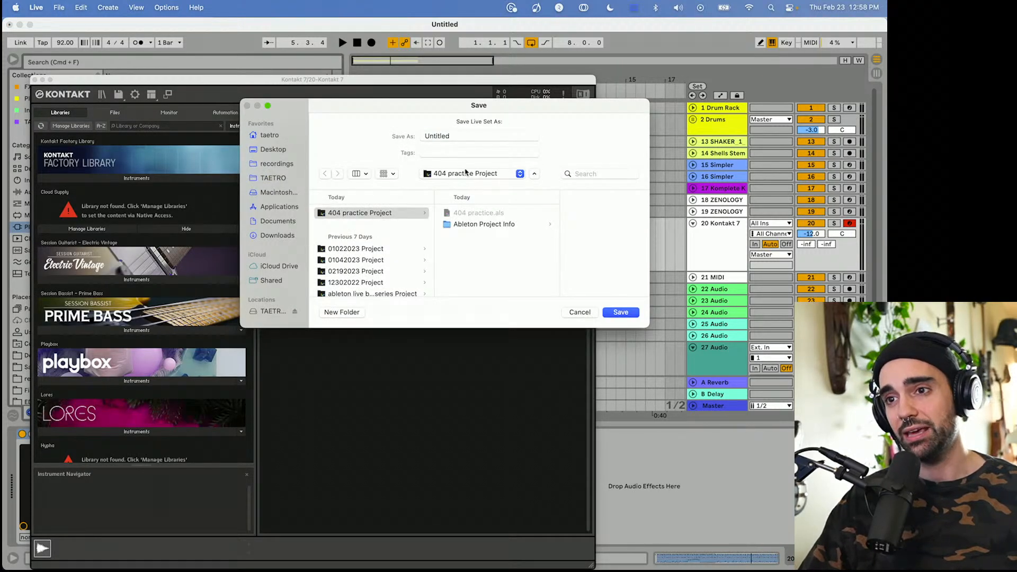
pyautogui.click(465, 173)
pyautogui.click(452, 184)
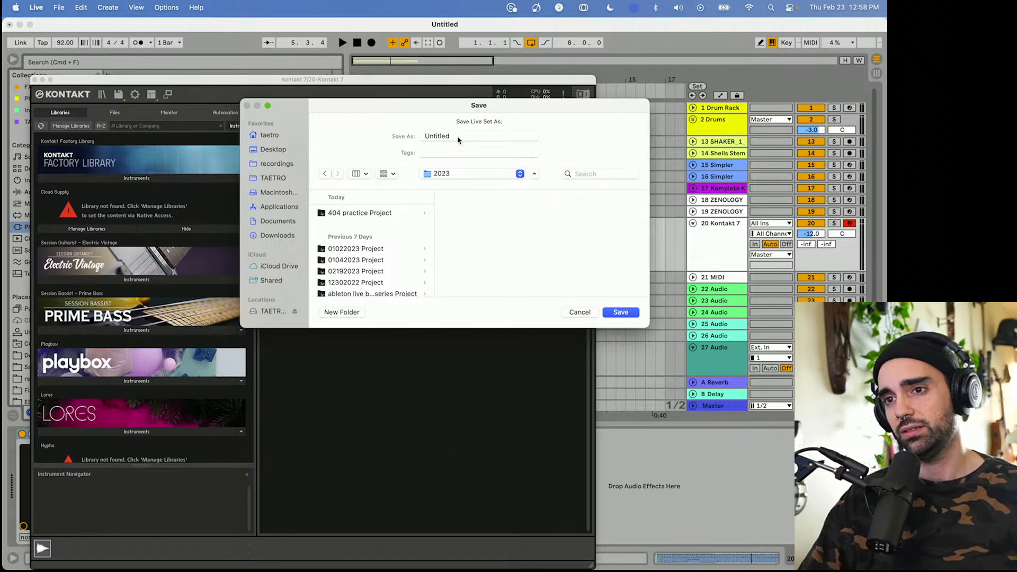
pyautogui.doubleClick(462, 138)
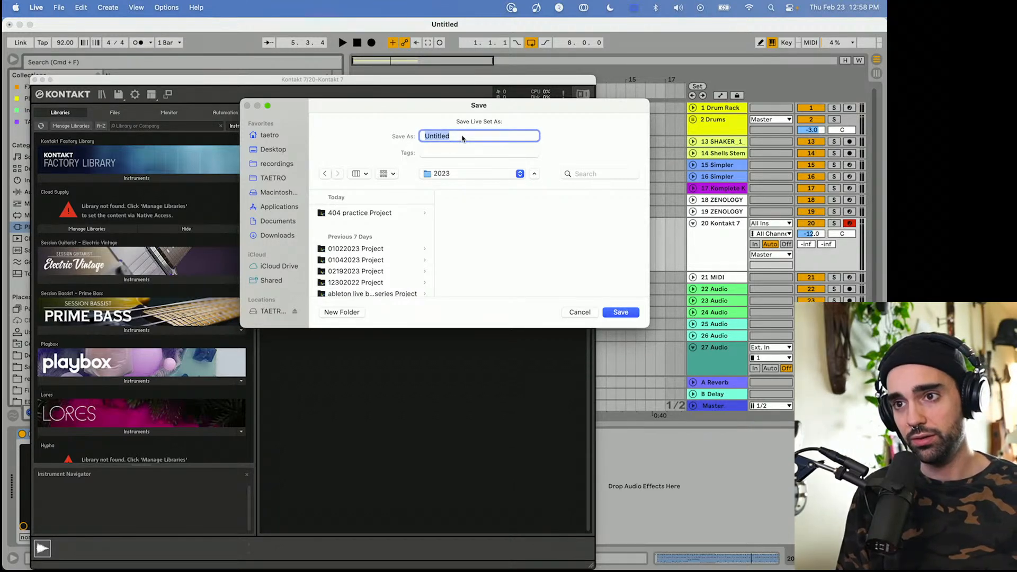
pyautogui.write('02232023')
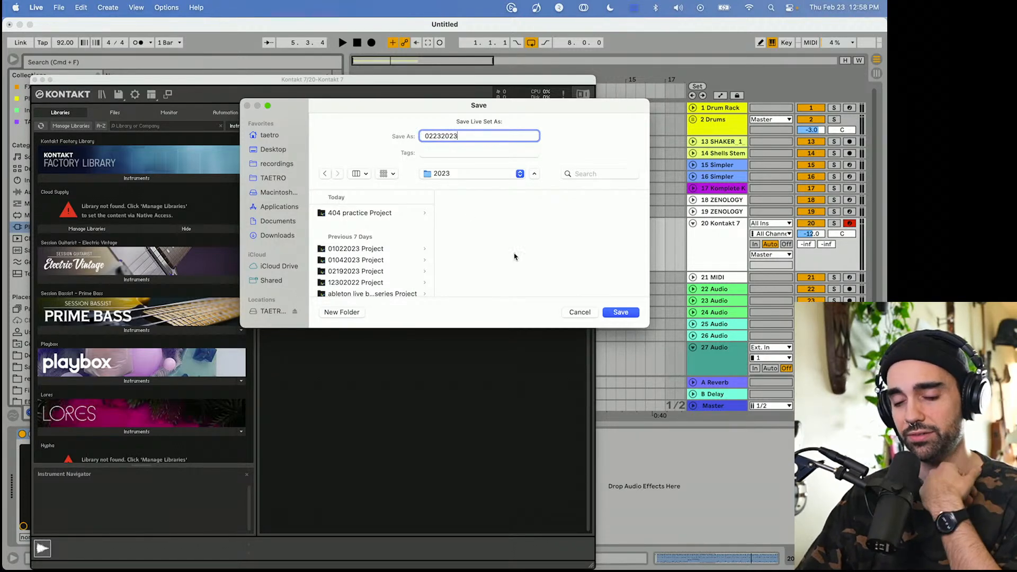
pyautogui.click(629, 317)
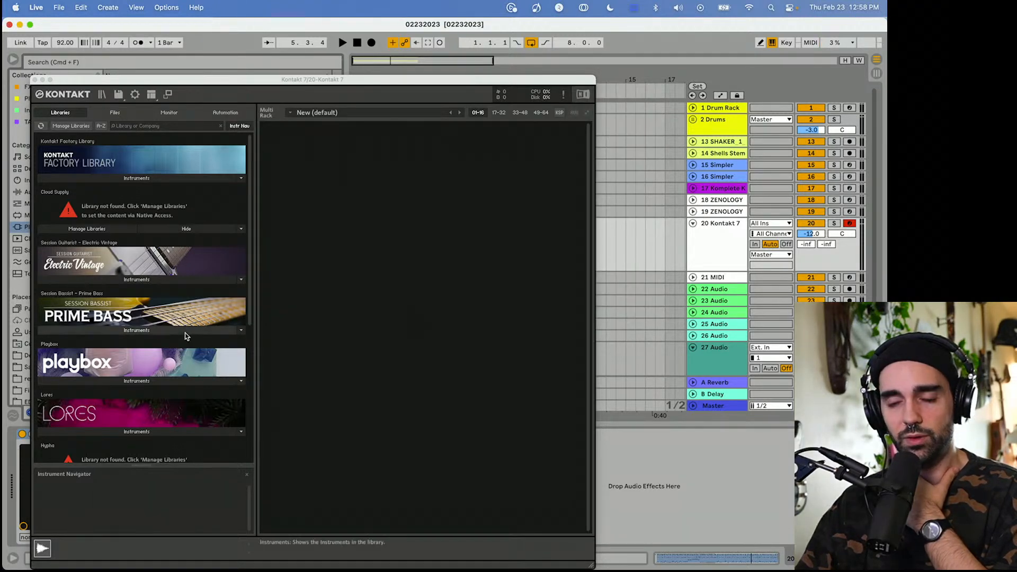
# Try Electric Vintage from Kontakt's Session Guitarist - Electric Vintage library, and replace it with Electric Vintage (Melody).
pyautogui.click(143, 258)
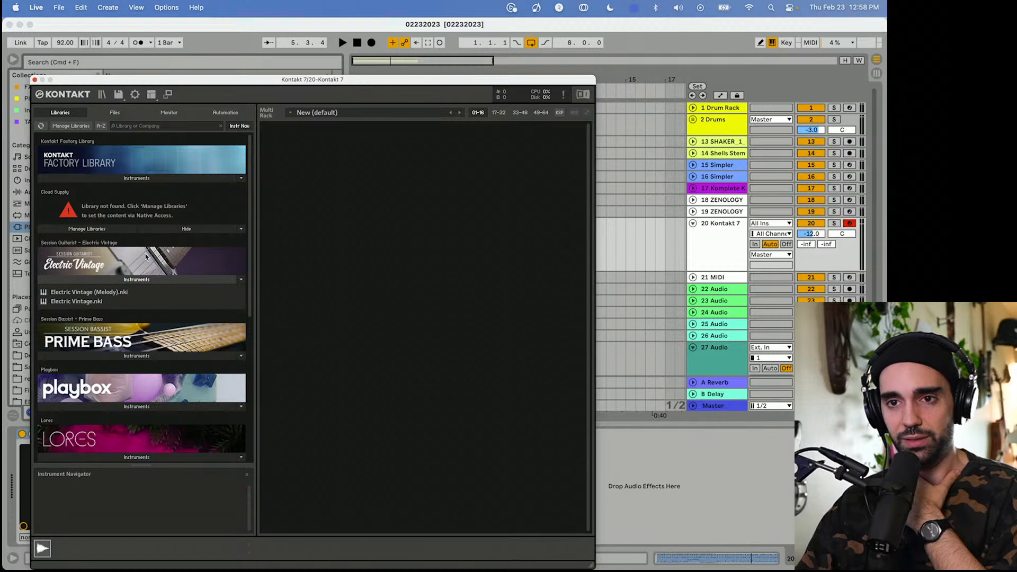
pyautogui.click(101, 94)
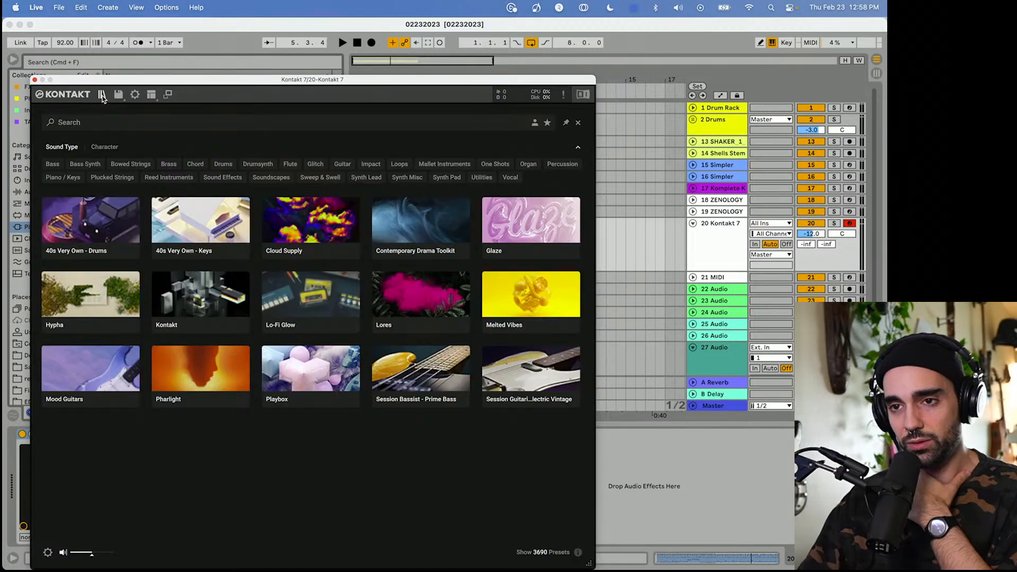
pyautogui.click(530, 377)
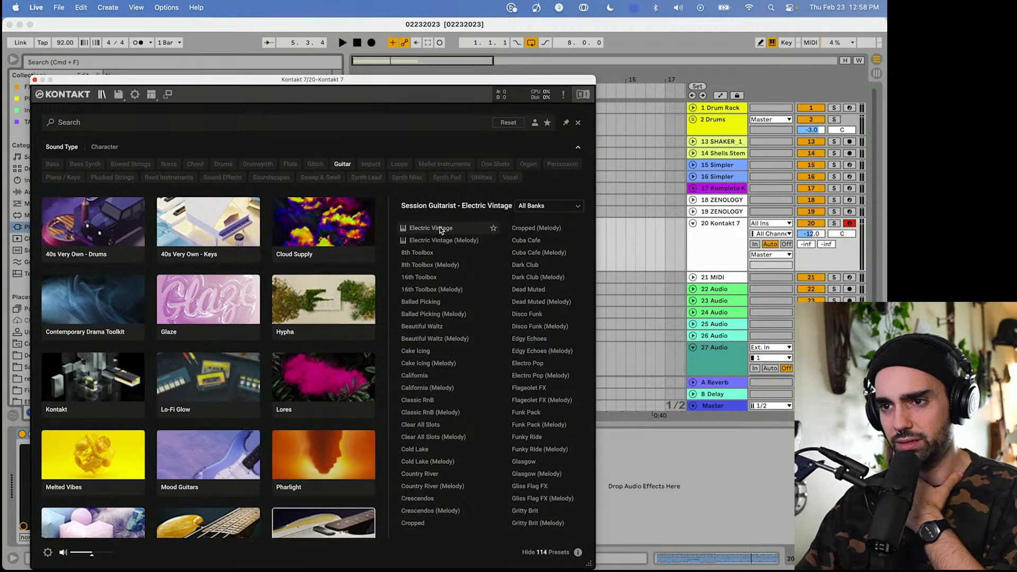
pyautogui.doubleClick(440, 227)
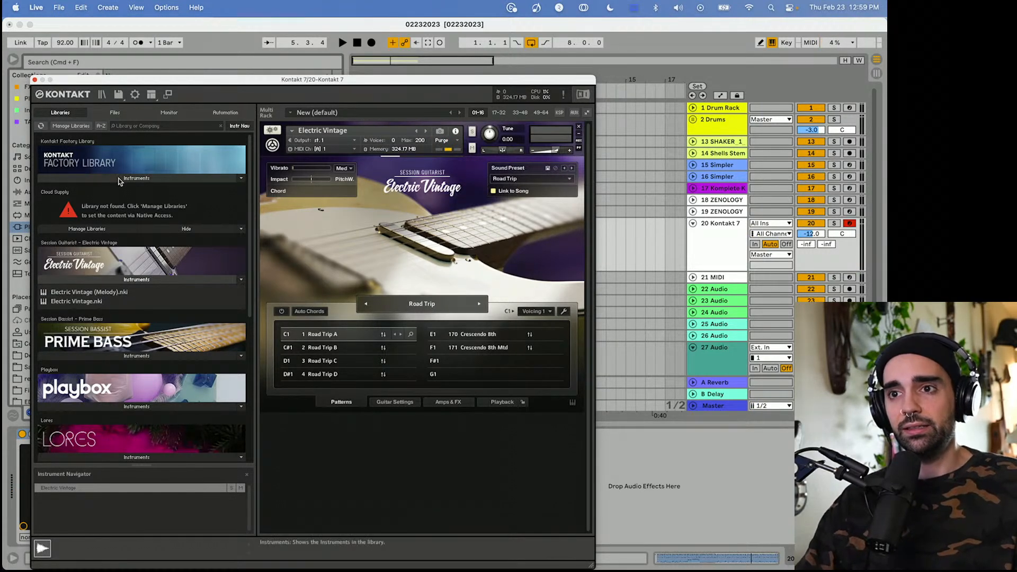
pyautogui.click(579, 127)
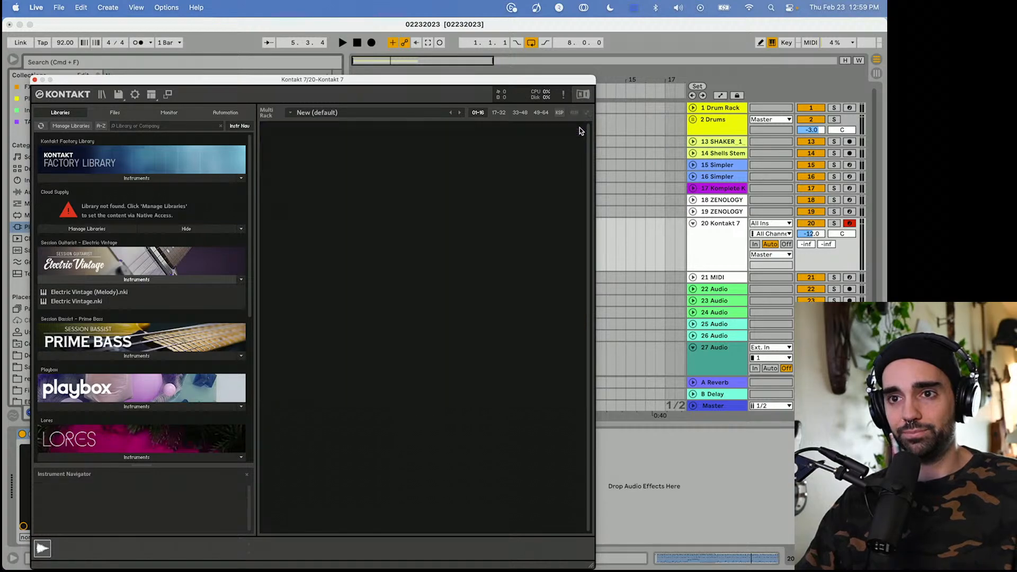
pyautogui.click(102, 95)
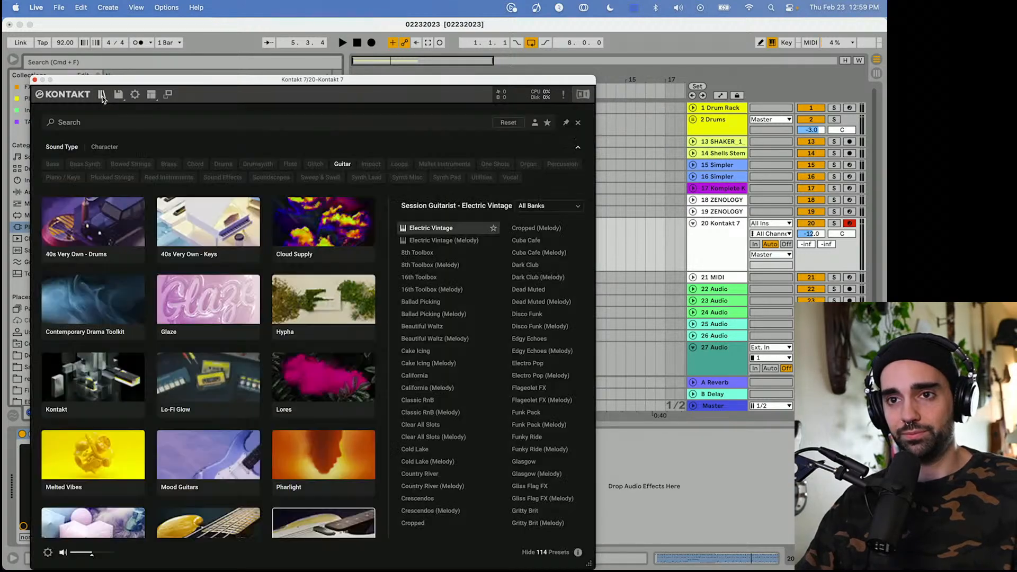
pyautogui.doubleClick(443, 239)
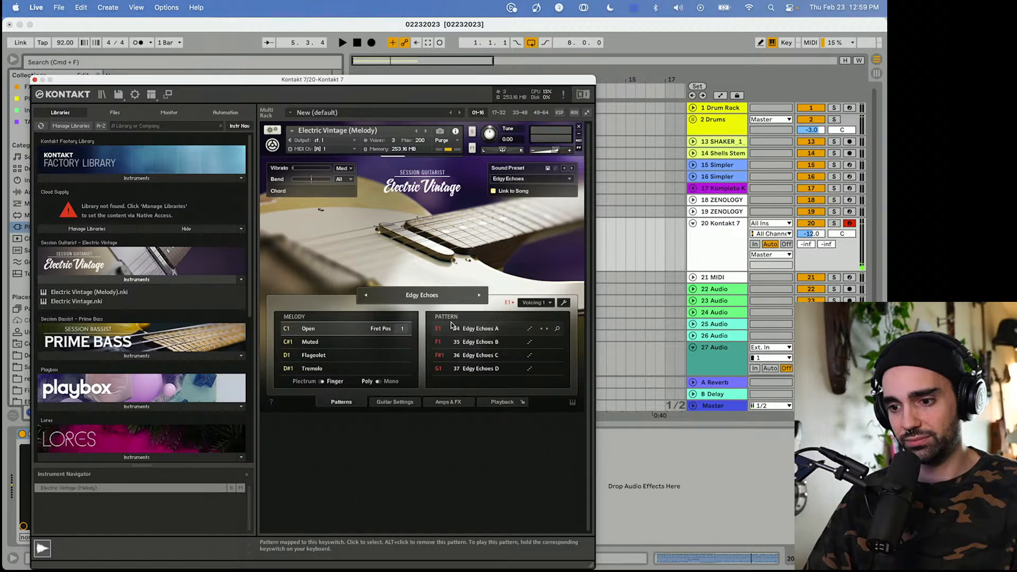
# Audition the guitar over the playing loop, view its amps and effects, and switch its pickup selection to Neck.
pyautogui.press('space')
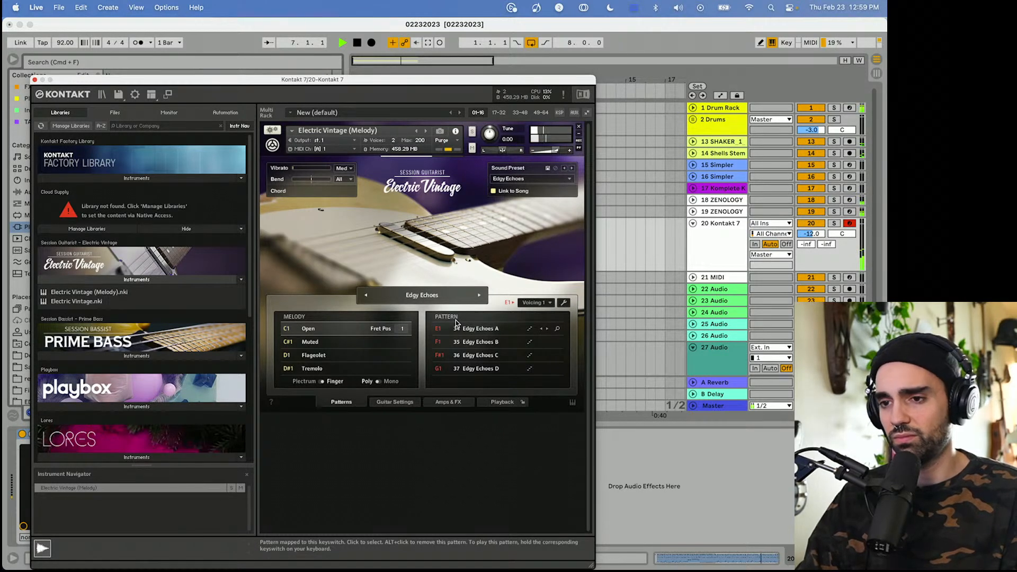
pyautogui.click(456, 405)
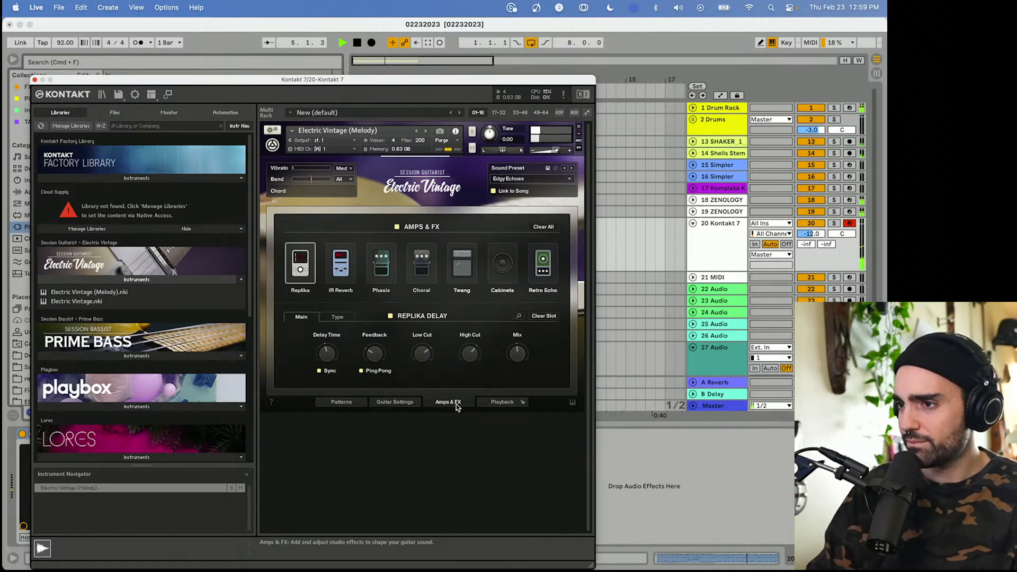
pyautogui.click(25, 68)
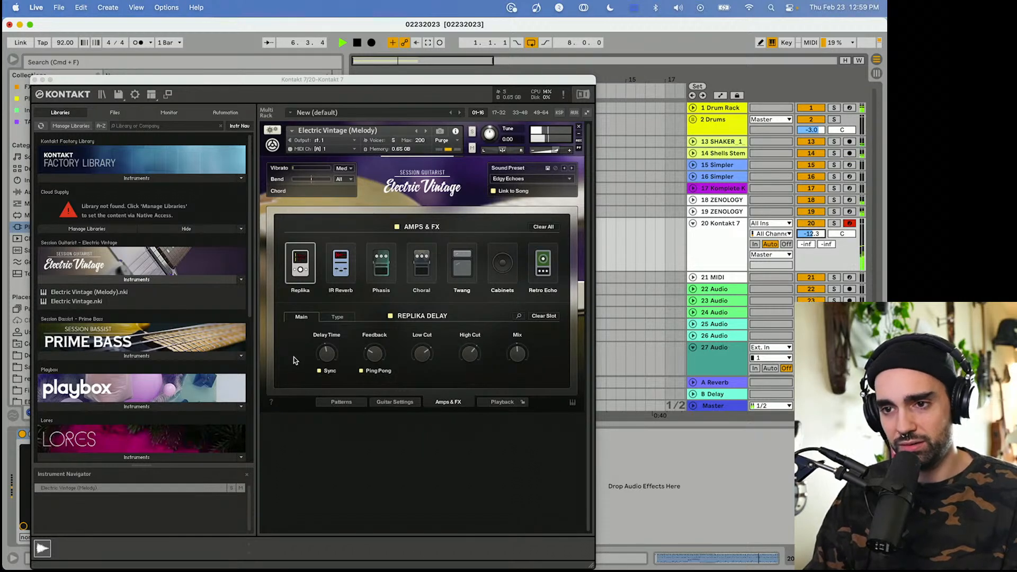
pyautogui.click(396, 402)
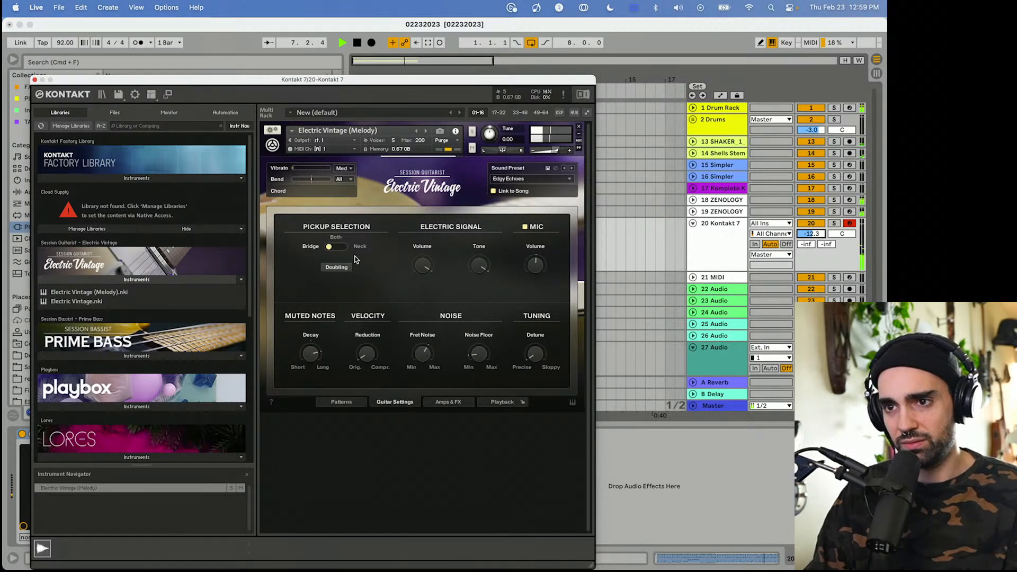
pyautogui.moveTo(340, 248); pyautogui.dragTo(349, 248)
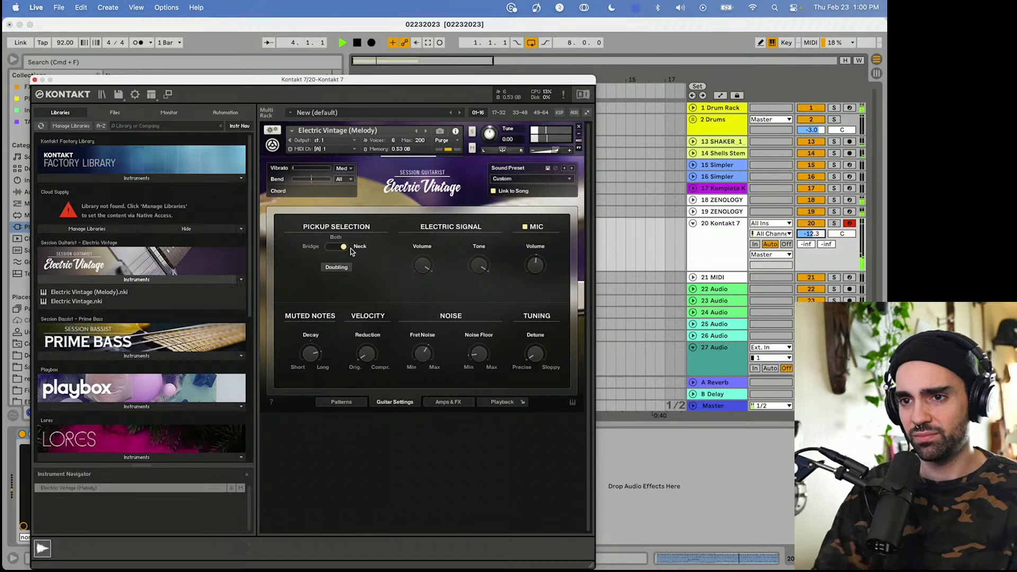
# Shorten the guitar's muted-note decay and select the Muted melody articulation.
pyautogui.moveTo(311, 354); pyautogui.dragTo(319, 432)
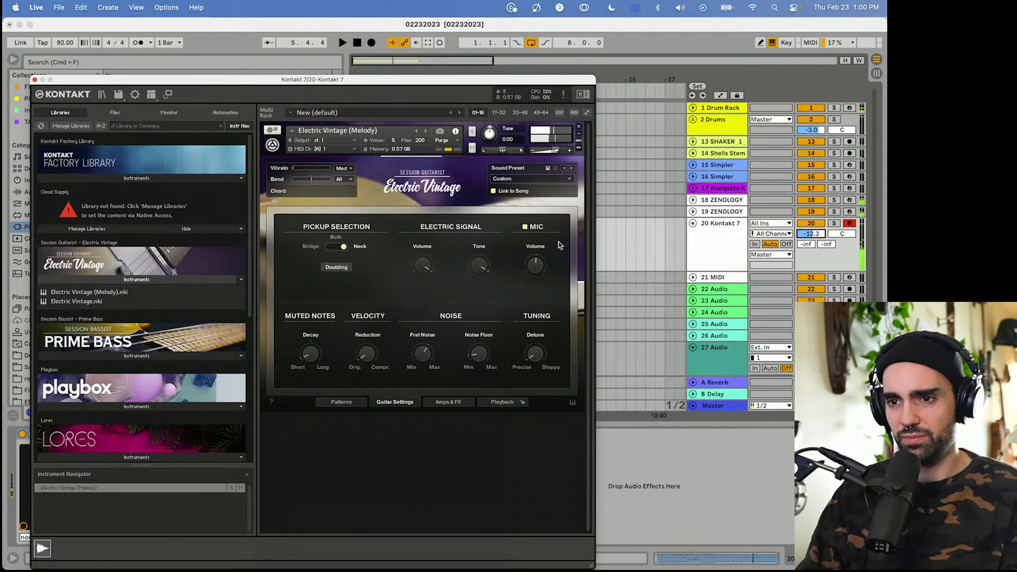
pyautogui.click(348, 402)
pyautogui.click(337, 342)
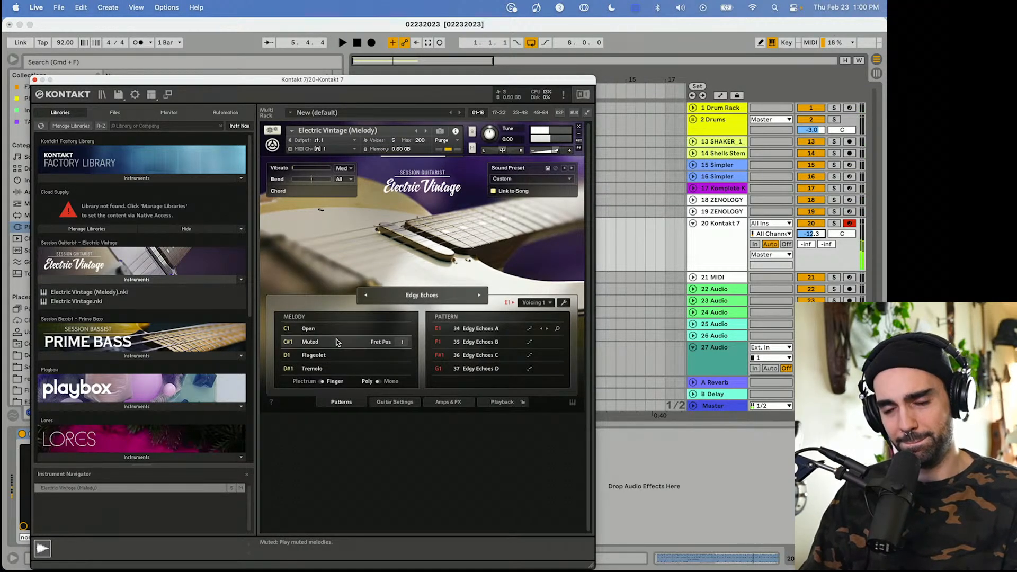
# Audition the Flageolet and Tremolo melody articulations, settle on Muted against the playing loop, and close the guitar plug-in after viewing its guitar settings.
pyautogui.click(334, 357)
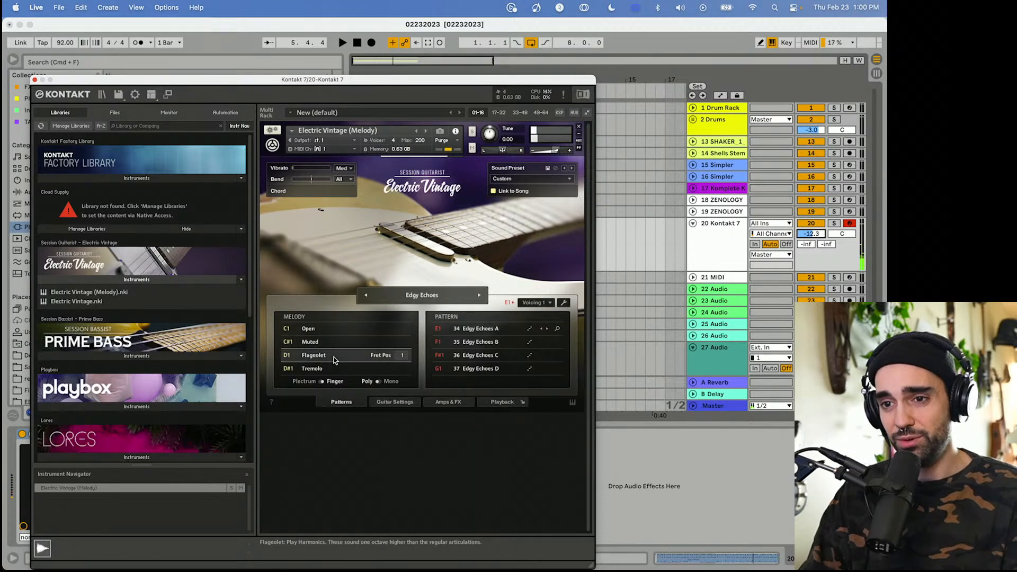
pyautogui.click(336, 369)
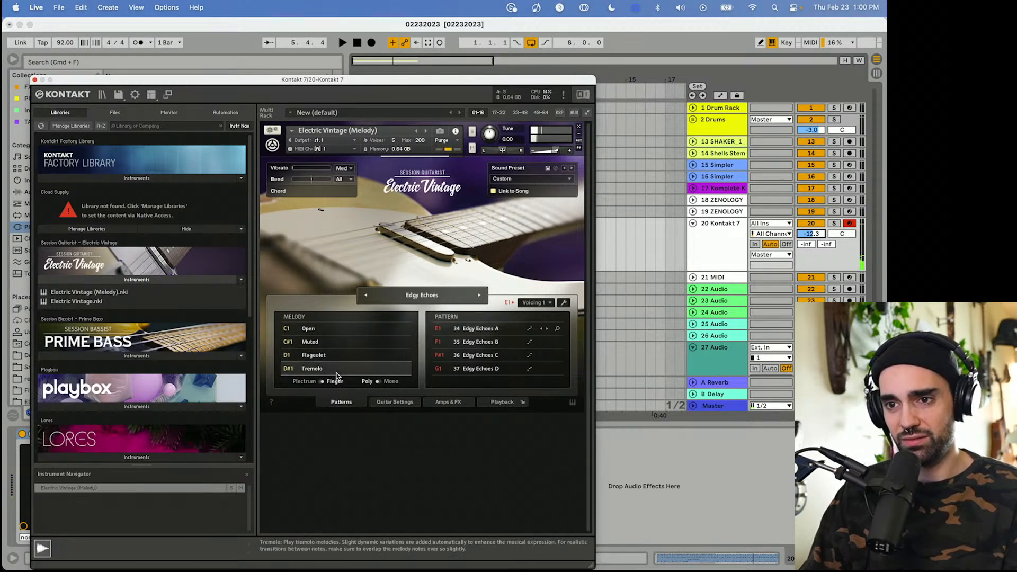
pyautogui.click(336, 343)
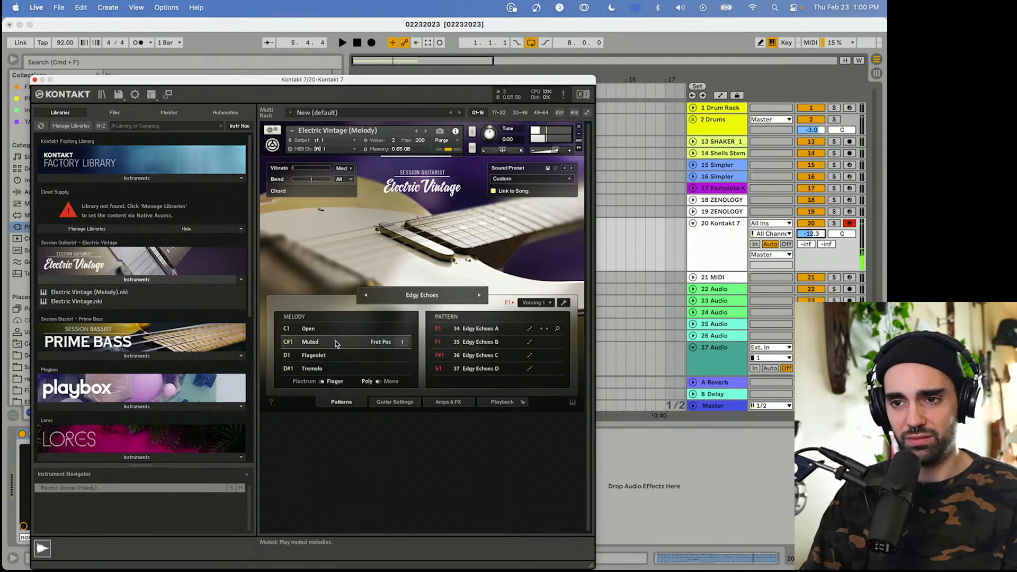
pyautogui.press('space')
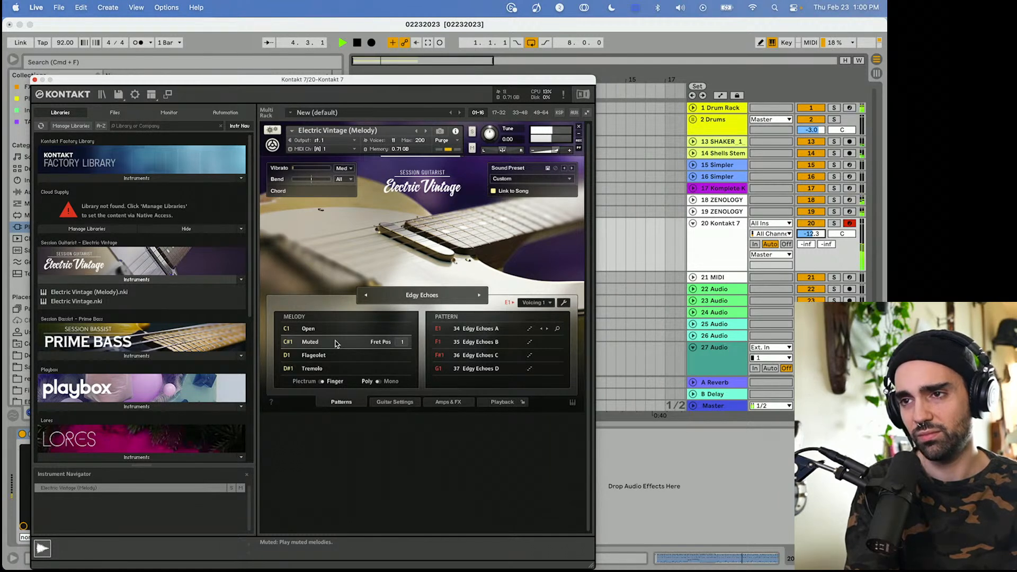
pyautogui.click(395, 402)
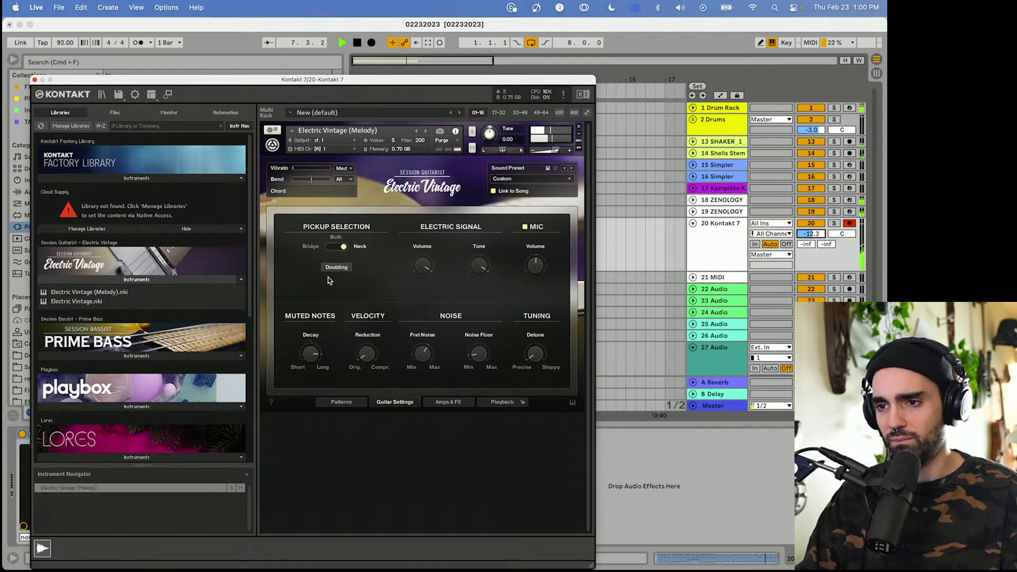
pyautogui.click(35, 80)
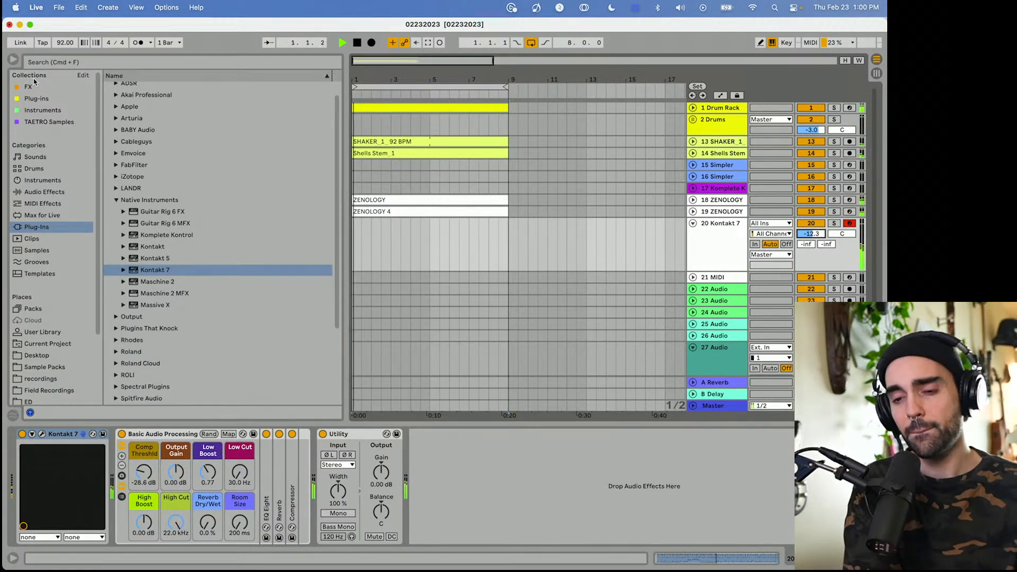
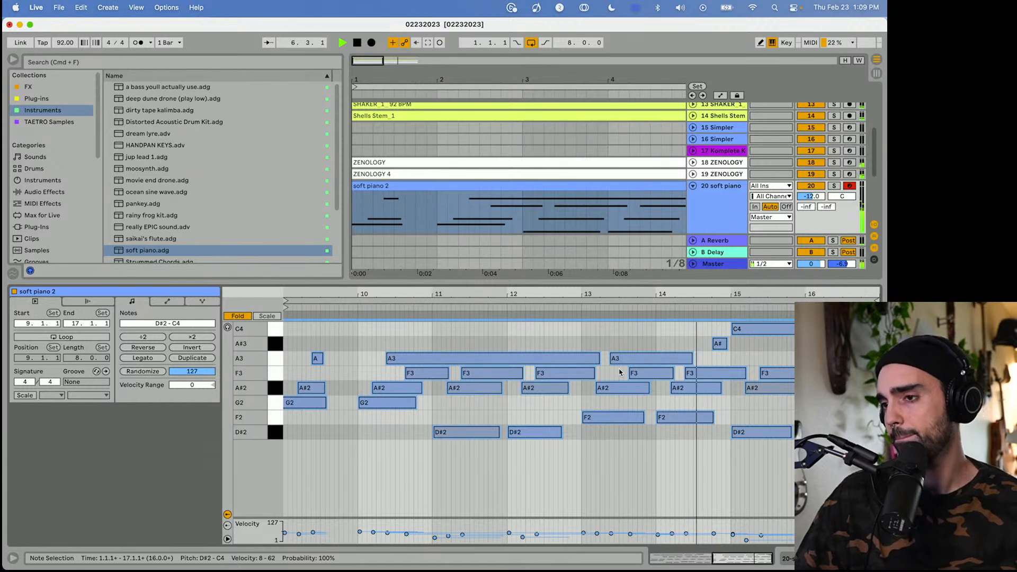
# Mute track 18 ZENOLOGY and give the arrangement more room by hiding the browser and shrinking the clip view.
pyautogui.click(812, 162)
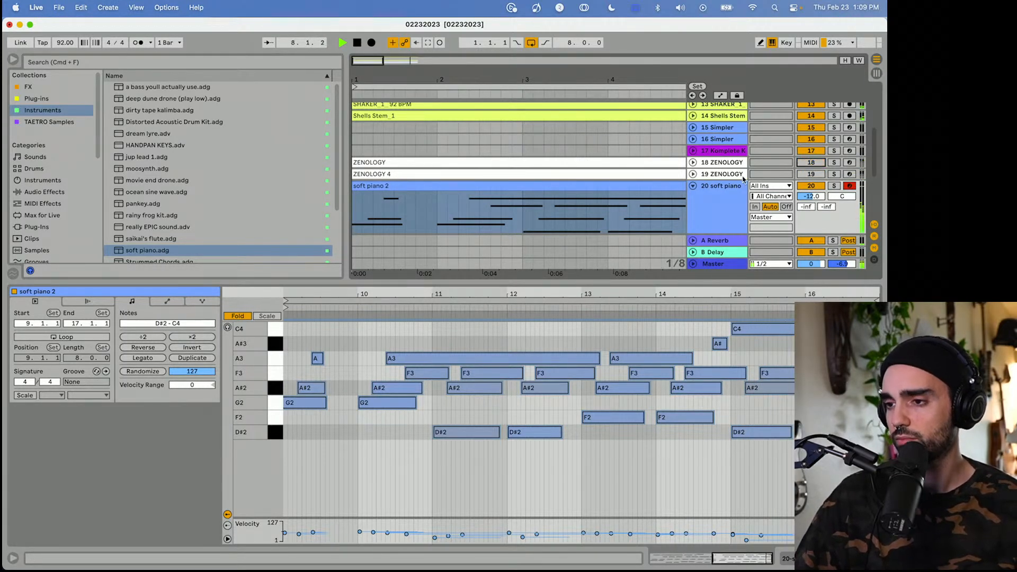
pyautogui.click(12, 59)
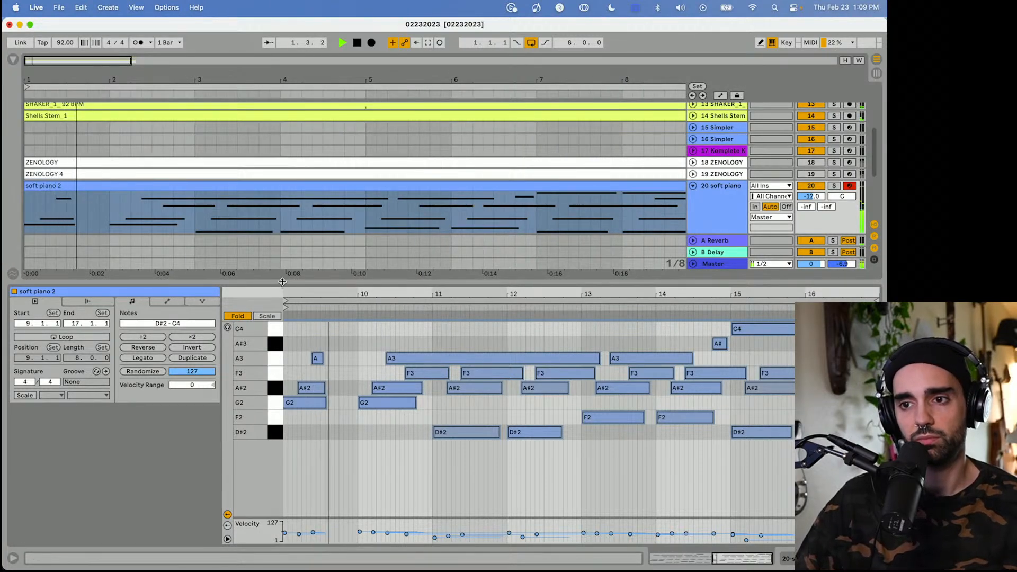
pyautogui.moveTo(282, 282); pyautogui.dragTo(282, 383)
pyautogui.scroll(5, 708, 141)
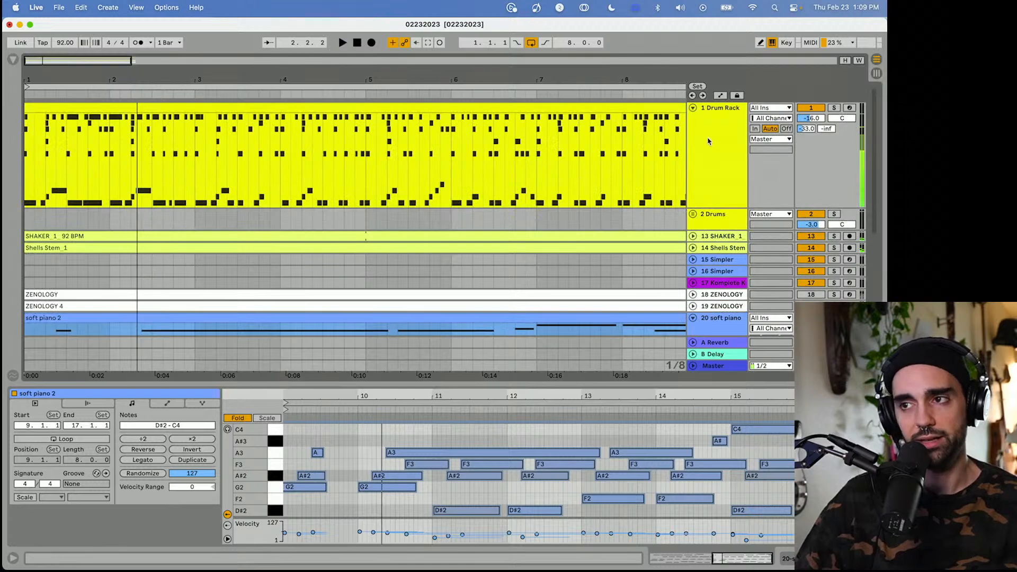
# Mute the My Cheek pad in the Drum Rack and play the loop.
pyautogui.click(708, 141)
pyautogui.click(221, 461)
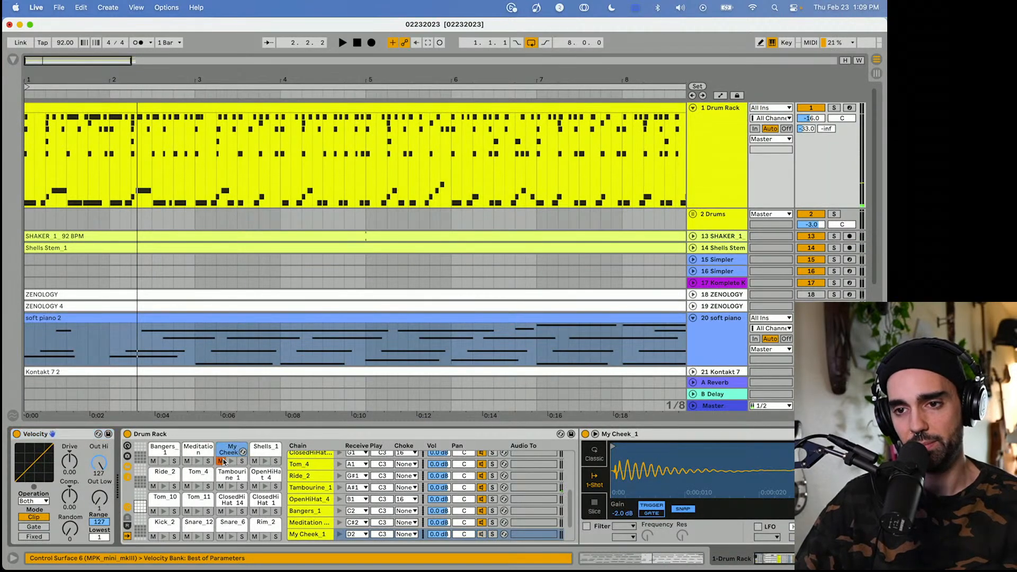
pyautogui.press('space')
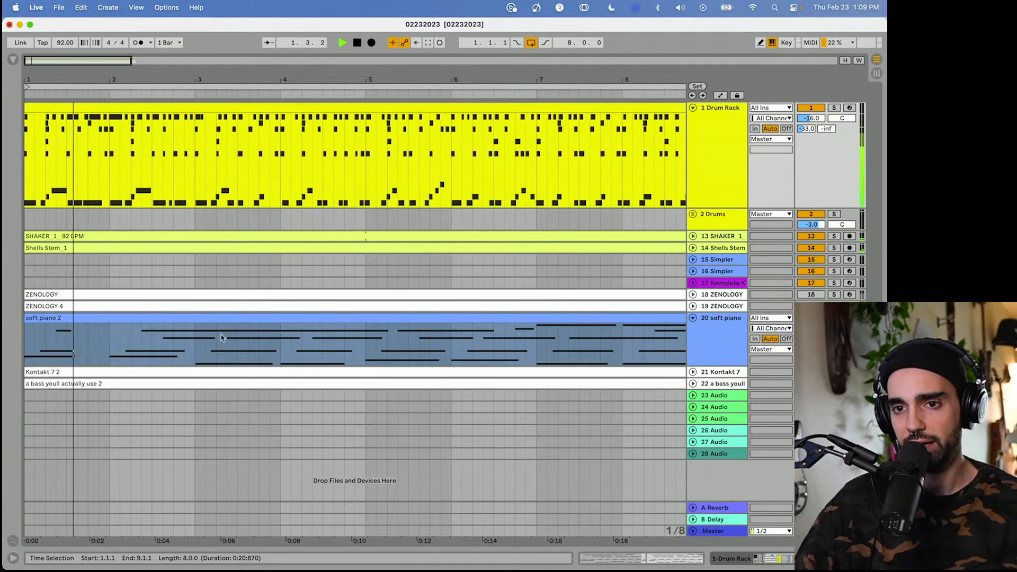
# Open the notes of the soft piano 2 clip and select its first G2 note.
pyautogui.doubleClick(221, 337)
pyautogui.press('space')
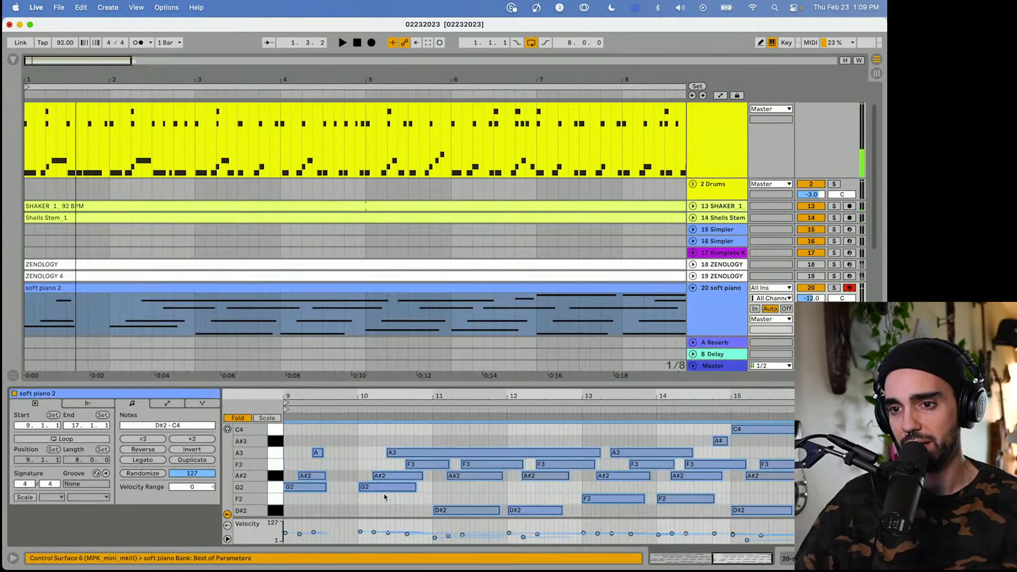
pyautogui.click(289, 486)
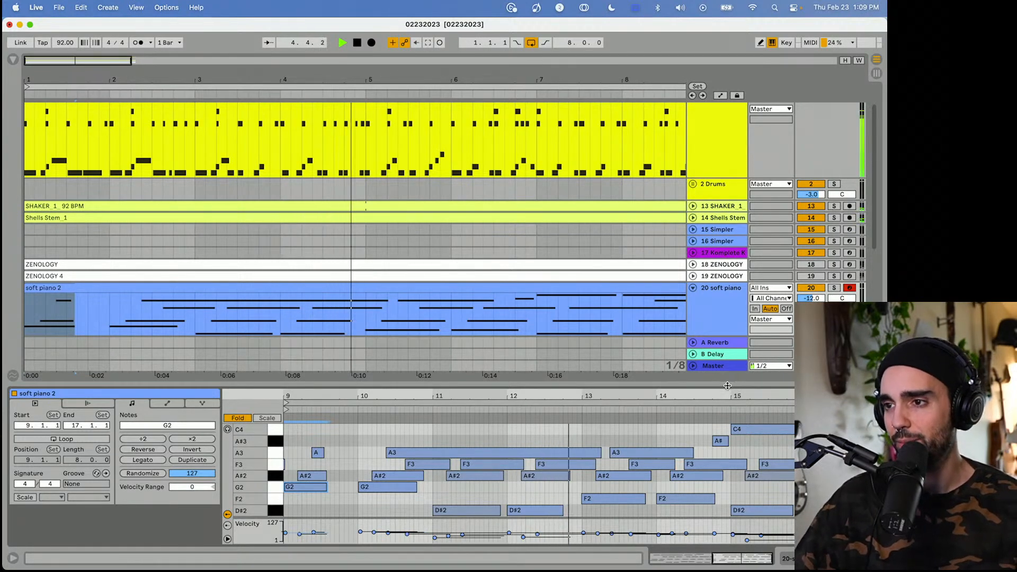
# Add RAINY DTLA 032022.wav from Field Recordings to the start of track 23 Audio and lower the track's volume to about -23.6 dB.
pyautogui.moveTo(718, 384); pyautogui.dragTo(723, 493)
pyautogui.click(693, 395)
pyautogui.doubleClick(718, 401)
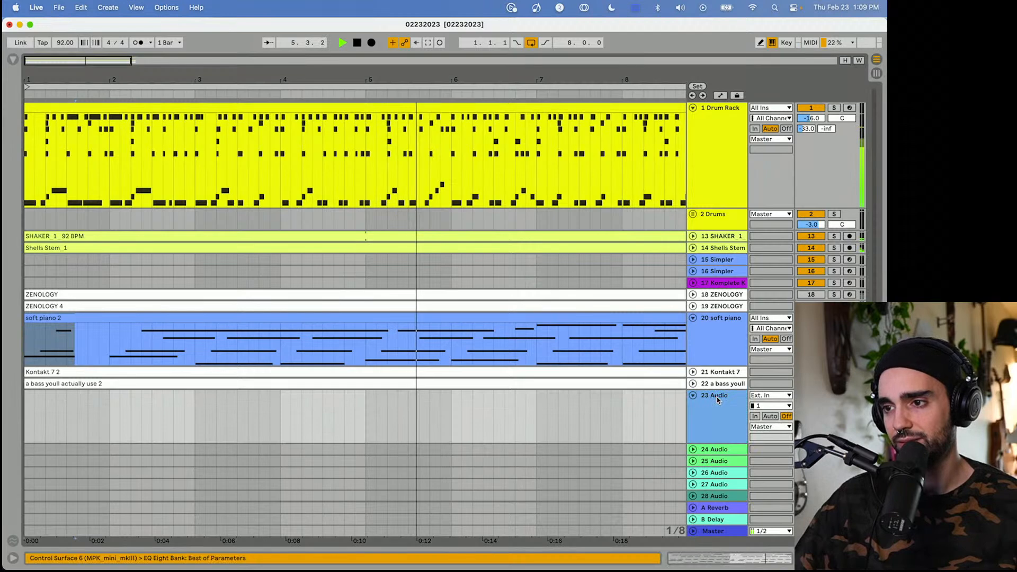
pyautogui.click(13, 60)
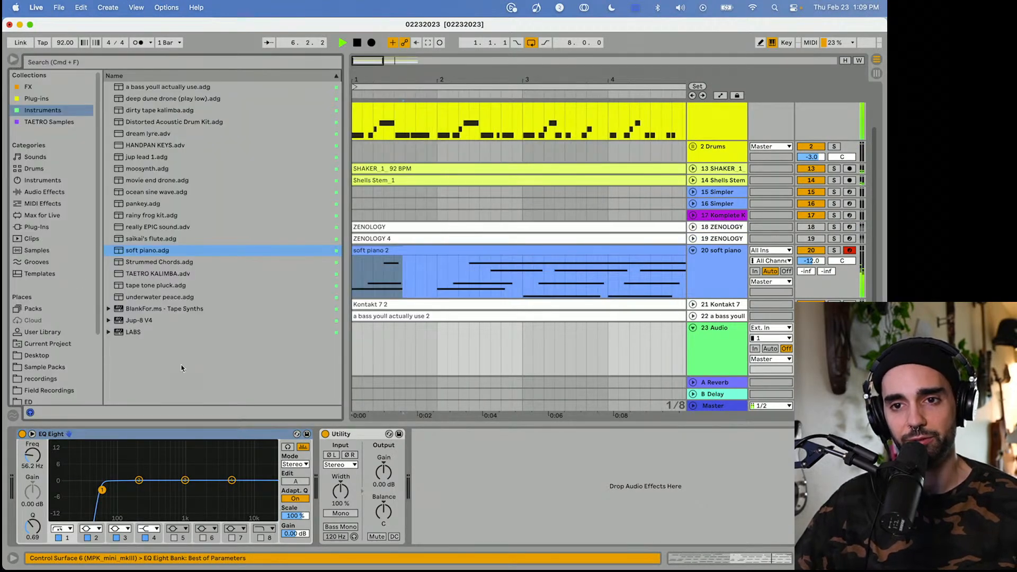
pyautogui.click(65, 393)
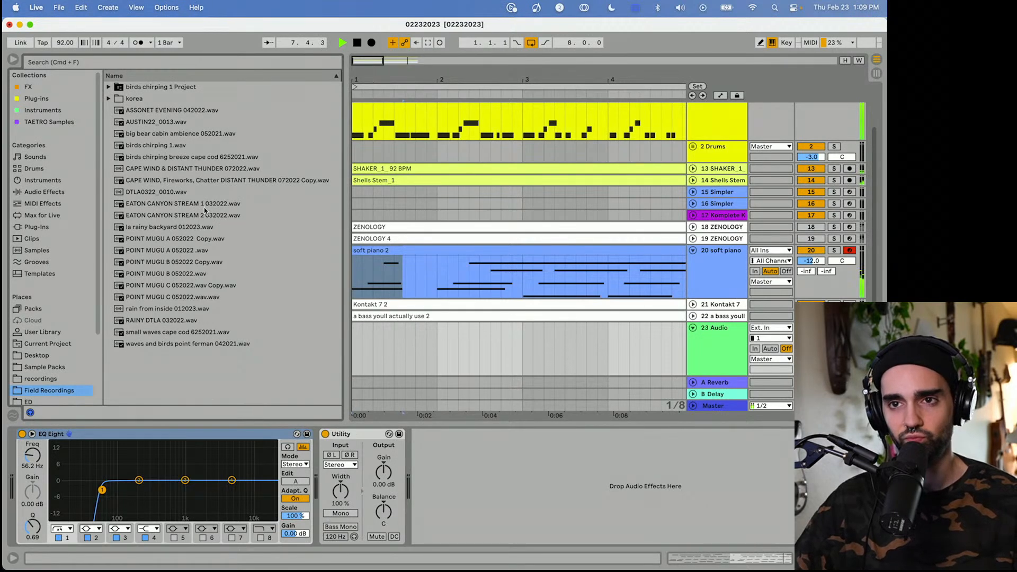
pyautogui.moveTo(155, 322); pyautogui.dragTo(387, 339)
pyautogui.scroll(1, 419, 338)
pyautogui.moveTo(811, 344); pyautogui.dragTo(811, 366)
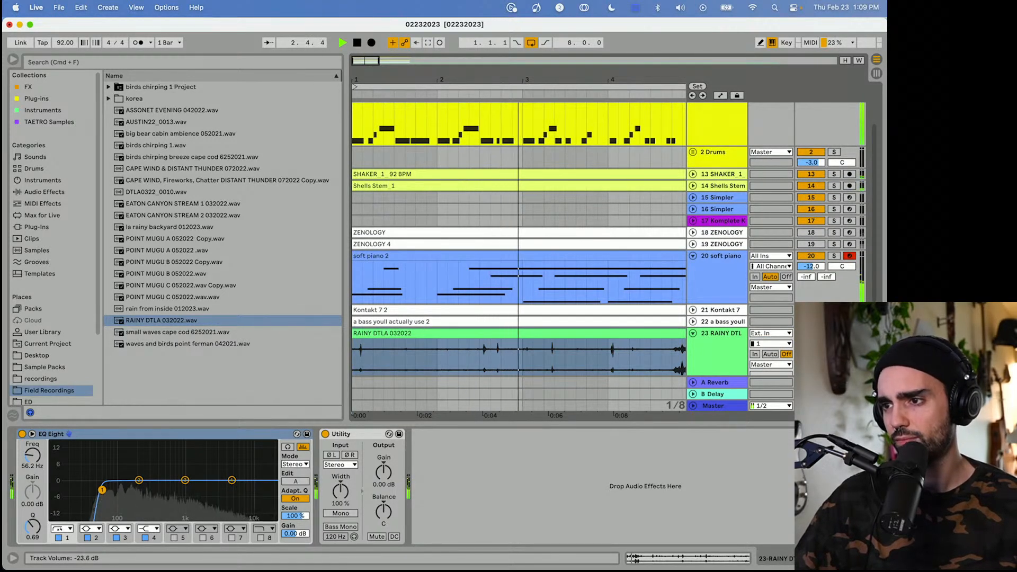
# In the rain track's EQ Eight, enable band 8 as a high cut at 8.80 kHz and raise the low cut to 190 Hz.
pyautogui.click(263, 540)
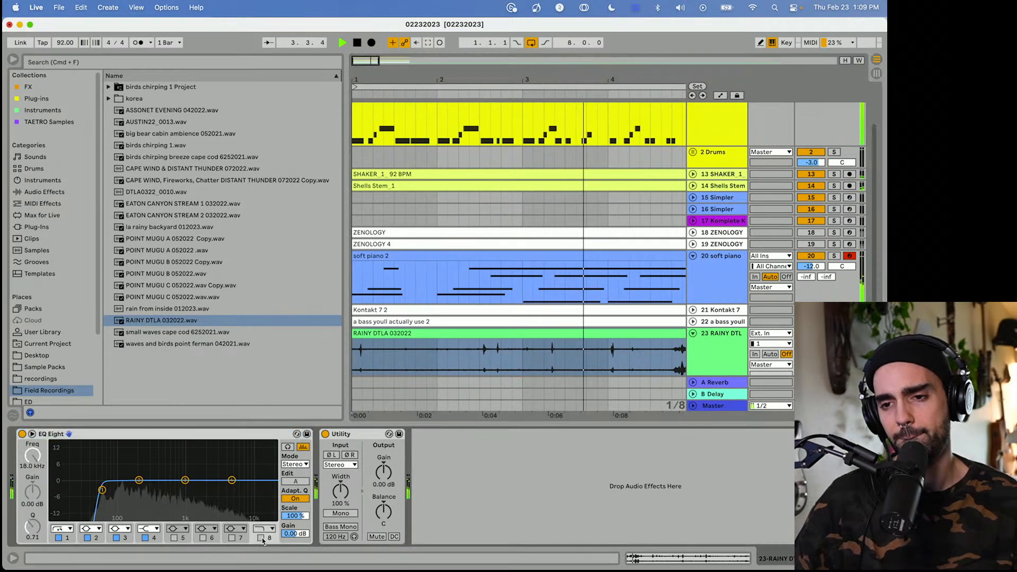
pyautogui.moveTo(219, 483); pyautogui.dragTo(248, 491)
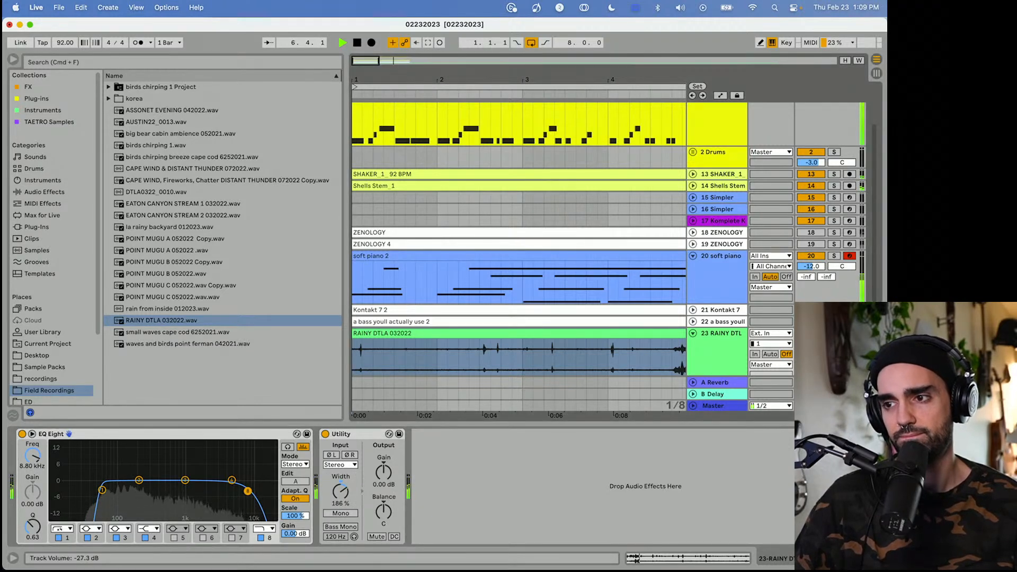
pyautogui.moveTo(102, 491); pyautogui.dragTo(120, 493)
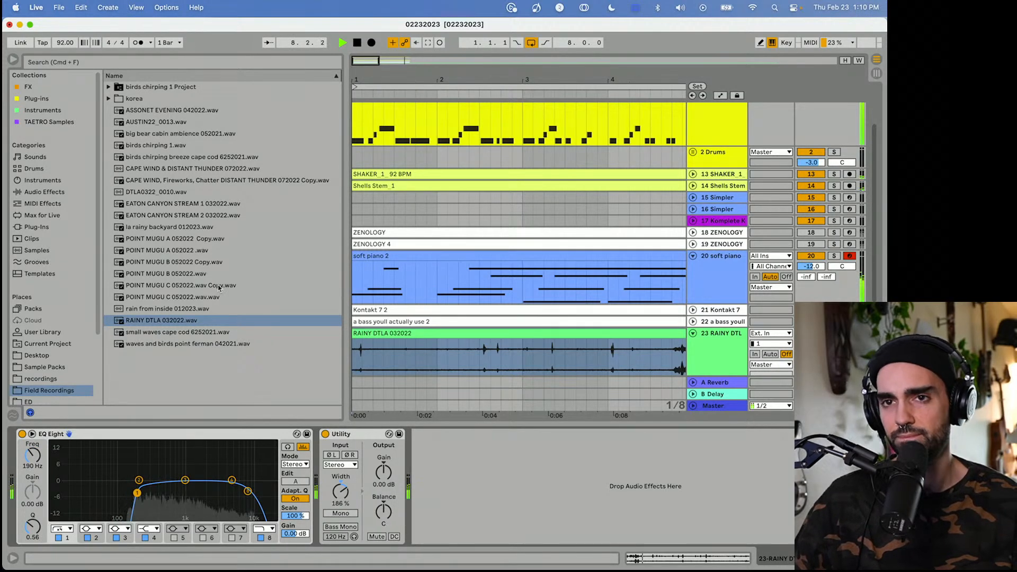
# Hide the browser and fold the RAINY DTLA and Drum Rack tracks.
pyautogui.click(10, 62)
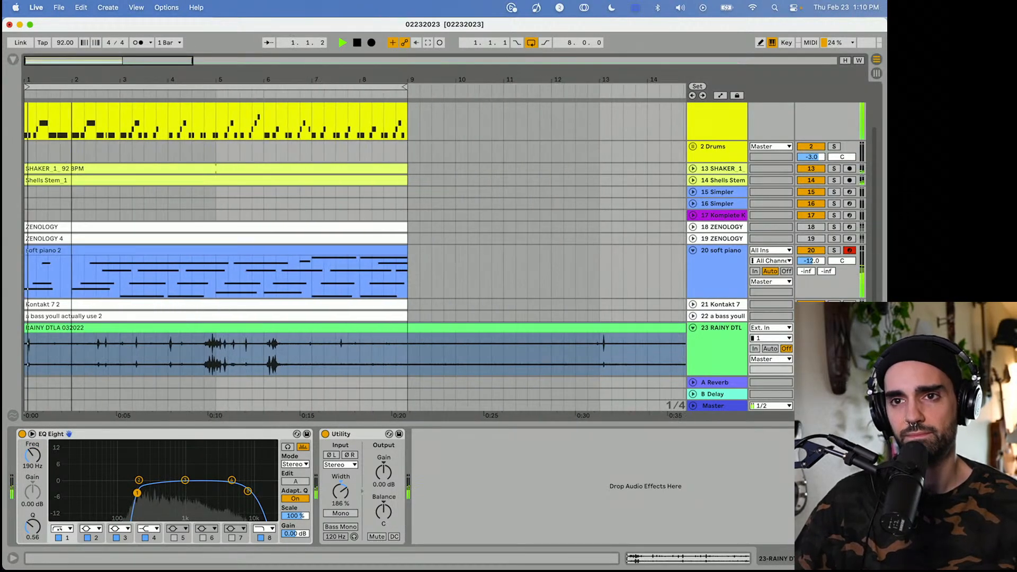
pyautogui.click(693, 328)
pyautogui.scroll(3, 694, 159)
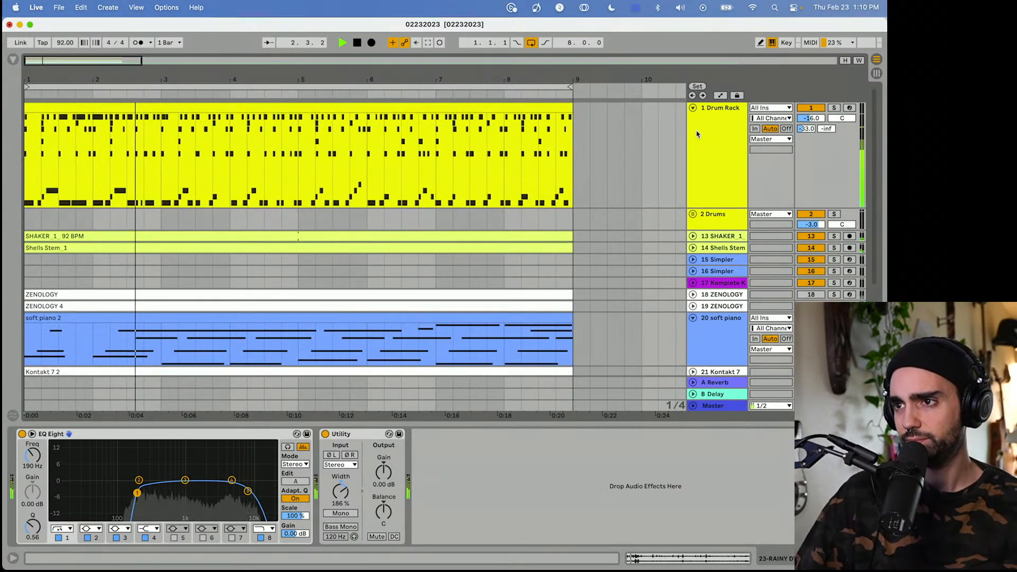
pyautogui.click(692, 108)
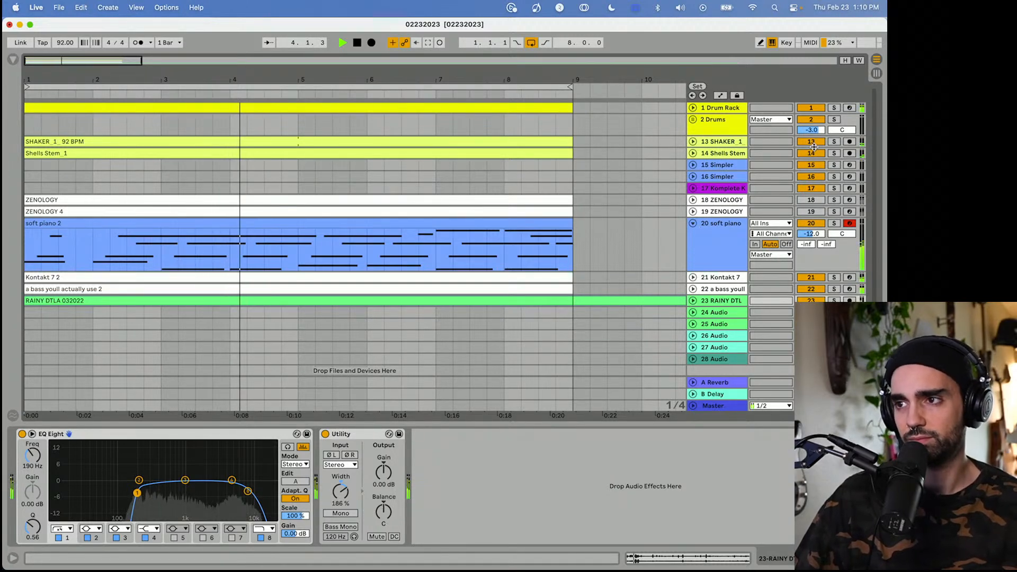
# Expand and mute the Shells Stem track, and replay the loop from the start.
pyautogui.click(693, 153)
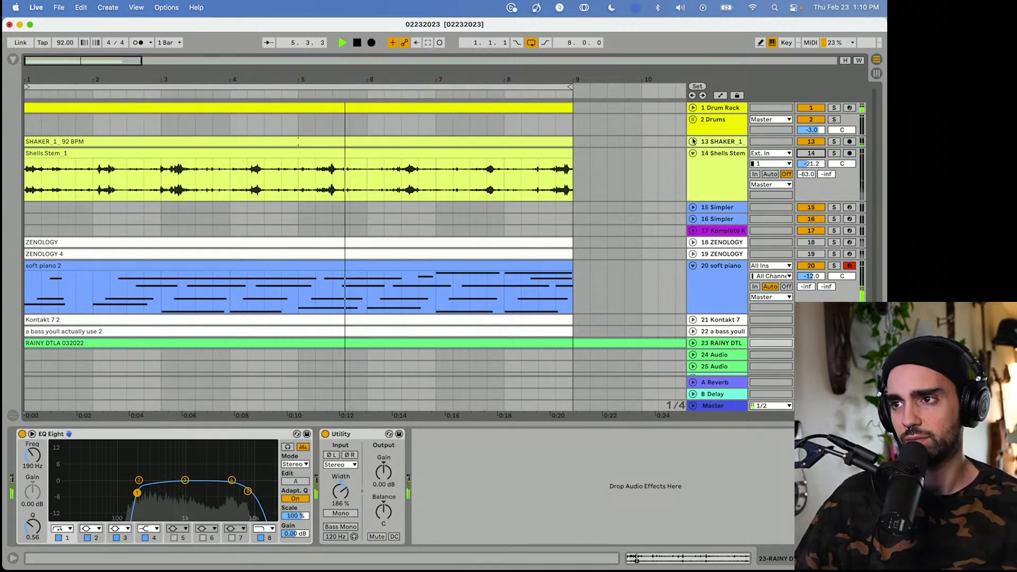
pyautogui.press('space')
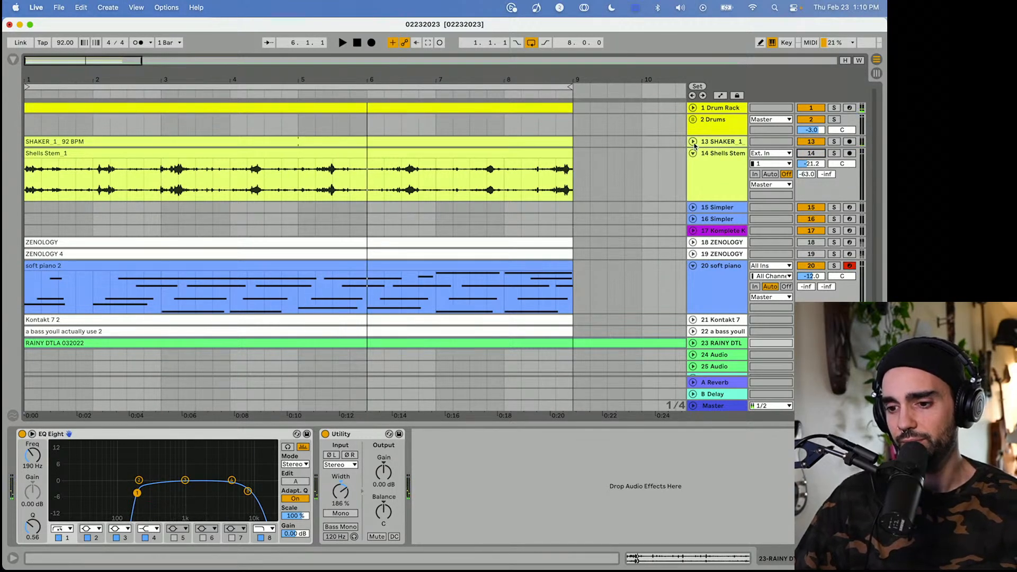
pyautogui.press('space')
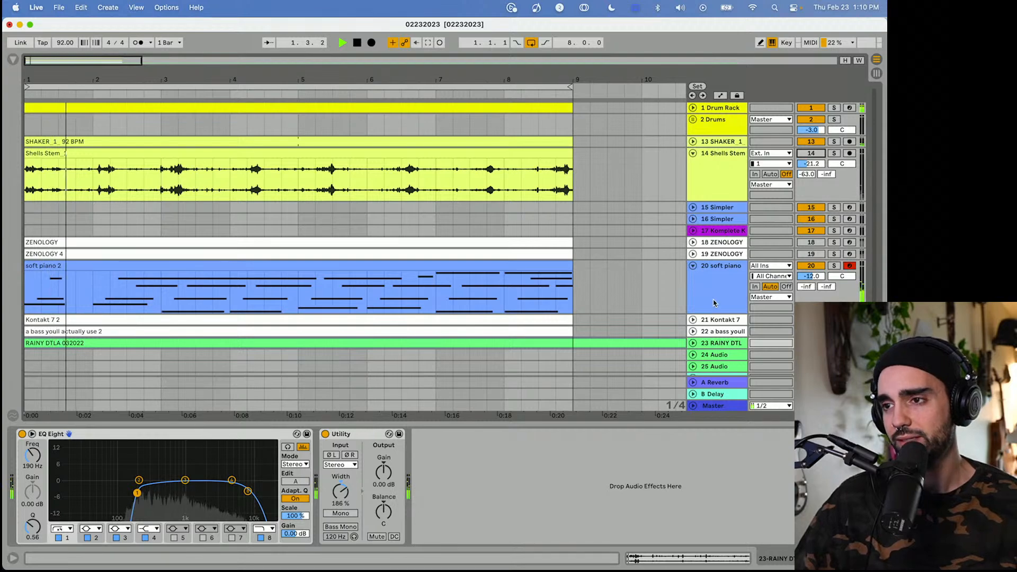
# Unmute track 19 ZENOLOGY, expand it and show its devices.
pyautogui.click(800, 255)
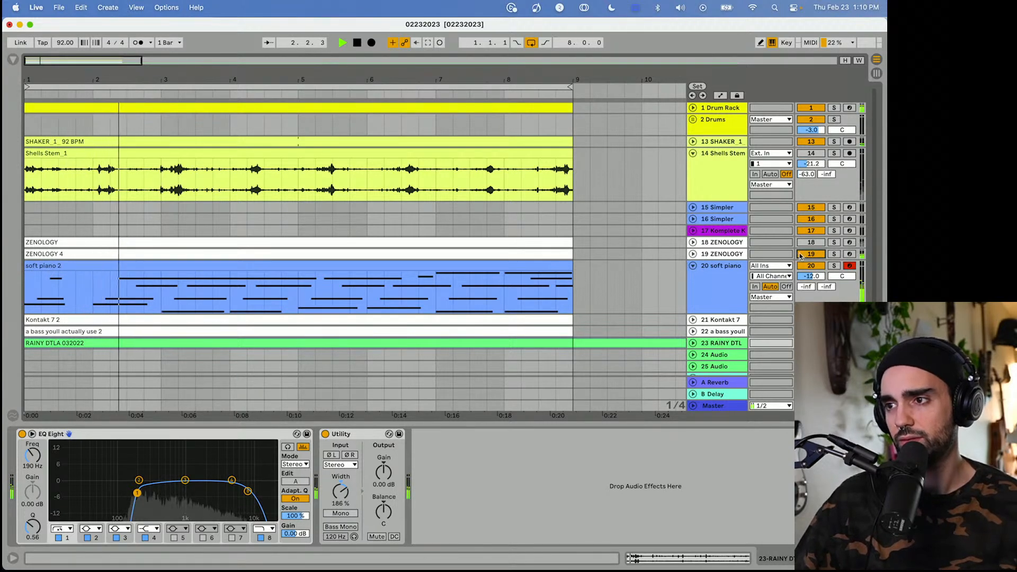
pyautogui.click(692, 253)
pyautogui.click(711, 257)
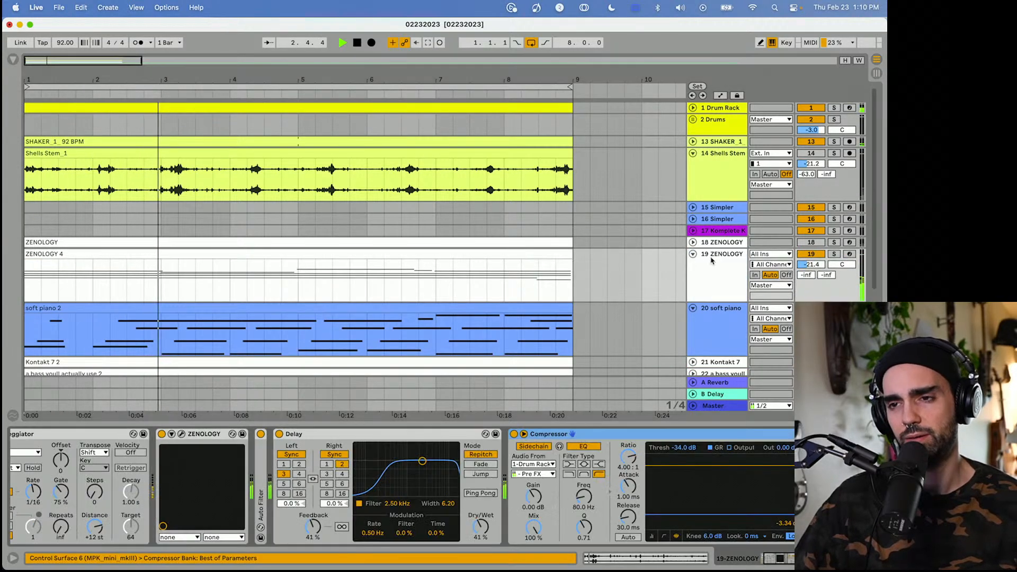
# Transpose all notes of the ZENOLOGY 4 clip down one octave and set the track's volume to -20.4 dB.
pyautogui.doubleClick(450, 254)
pyautogui.press('space')
pyautogui.press('super+a')
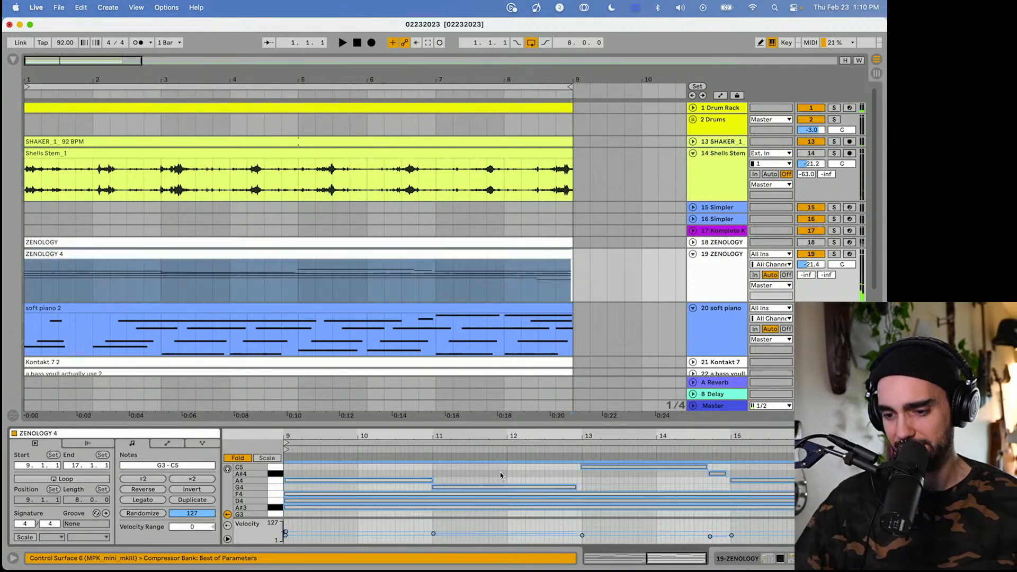
pyautogui.hotkey('shift', 'Down')
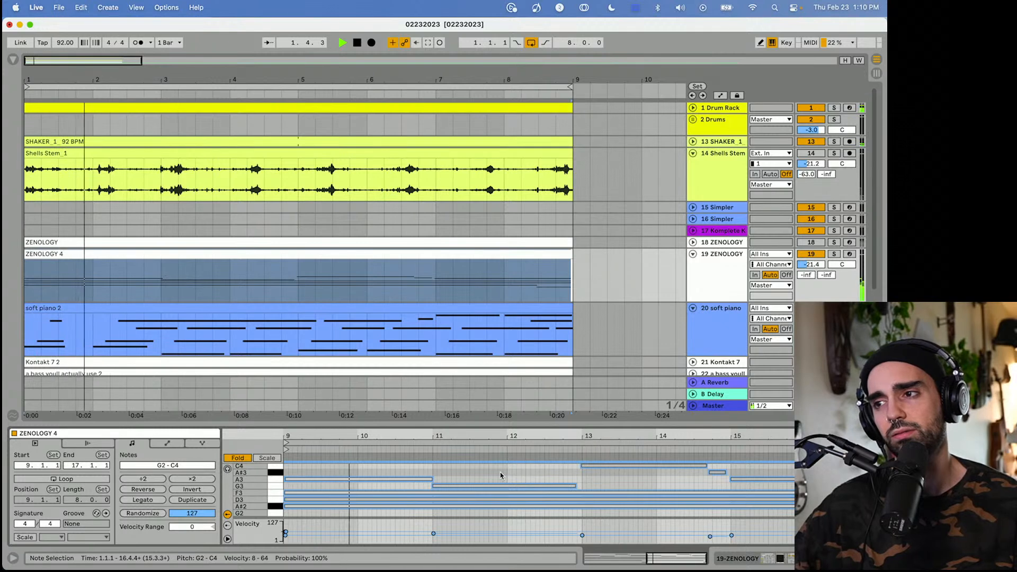
pyautogui.moveTo(811, 265); pyautogui.dragTo(815, 258)
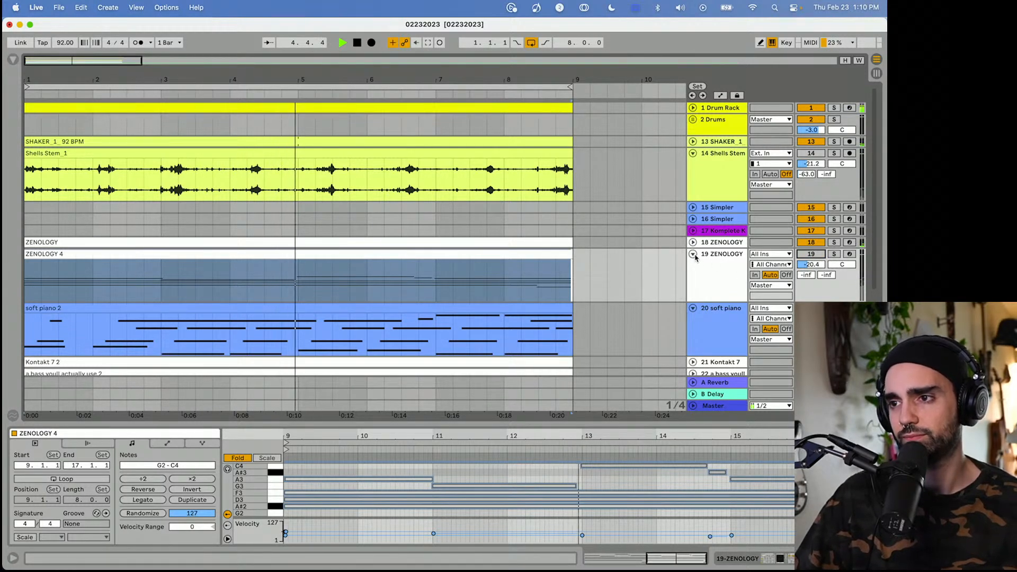
# Fold track 19 ZENOLOGY and expand track 18 ZENOLOGY with its devices shown.
pyautogui.click(693, 254)
pyautogui.click(693, 242)
pyautogui.scroll(-2, 702, 252)
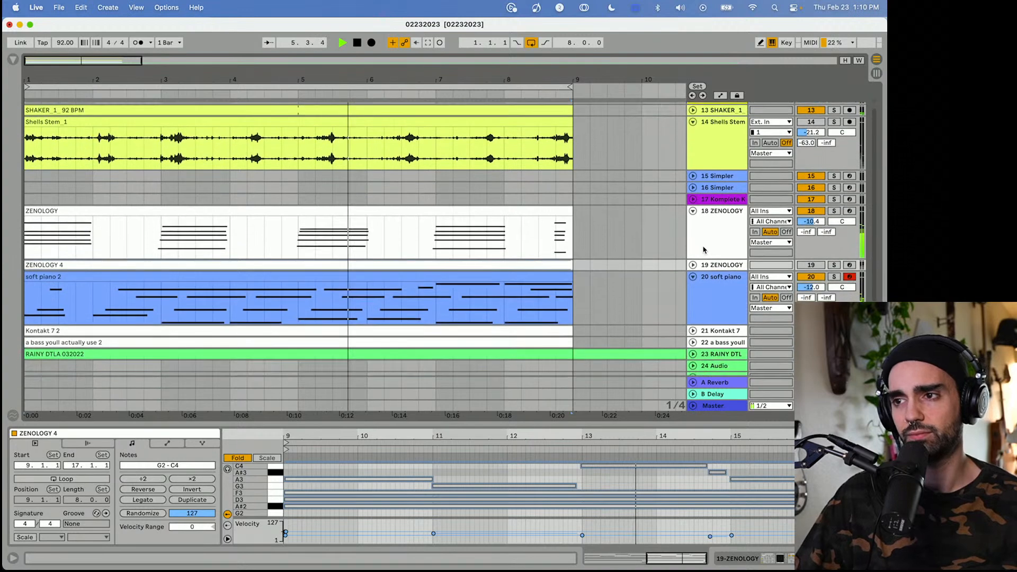
pyautogui.click(703, 250)
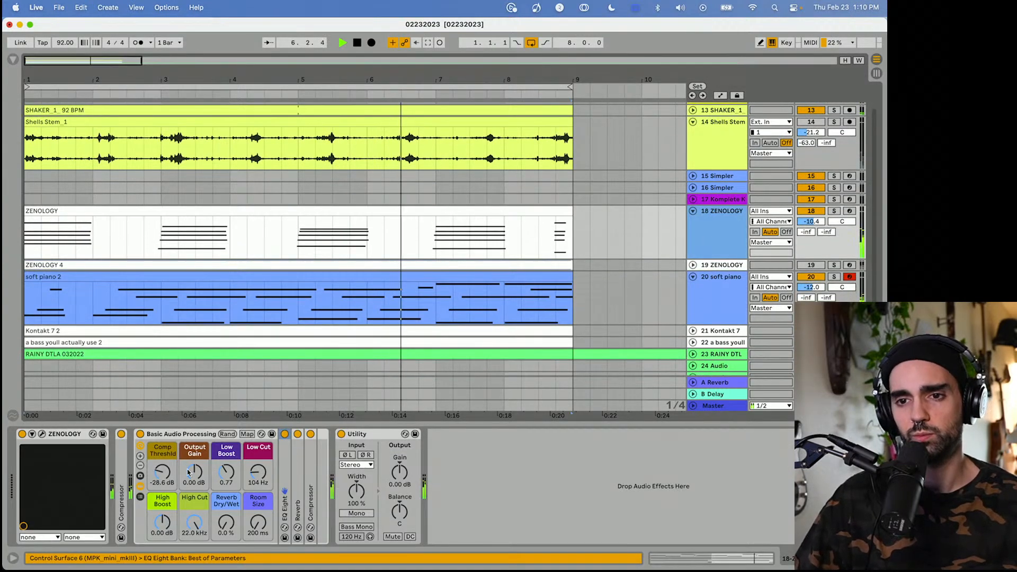
# In track 18's Basic Audio Processing rack, set Reverb Dry/Wet to 75% and Room Size to 5.07 s.
pyautogui.moveTo(226, 522); pyautogui.dragTo(227, 492)
pyautogui.moveTo(258, 522); pyautogui.dragTo(258, 485)
pyautogui.moveTo(227, 523); pyautogui.dragTo(226, 503)
pyautogui.click(250, 525)
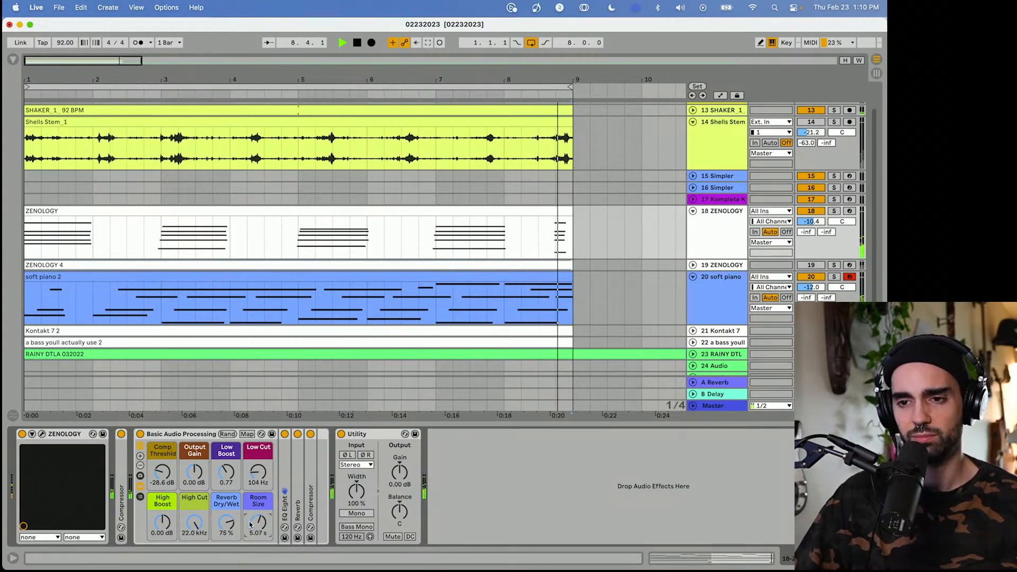
# Set Reverb Dry/Wet to 62% on track 18 ZENOLOGY, hide the device view and expand track 23 RAINY DTLA.
pyautogui.click(227, 523)
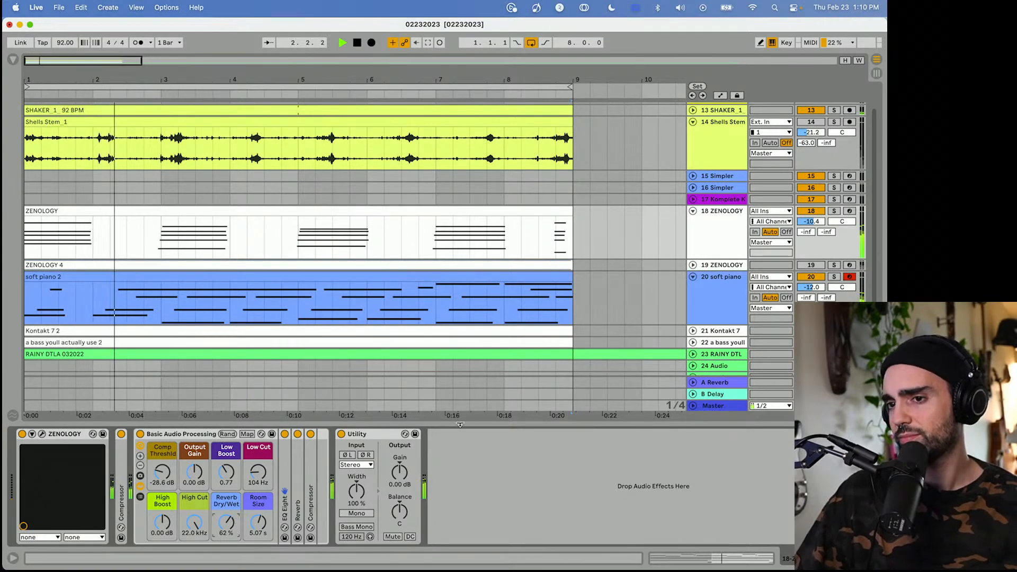
pyautogui.moveTo(458, 425); pyautogui.dragTo(458, 523)
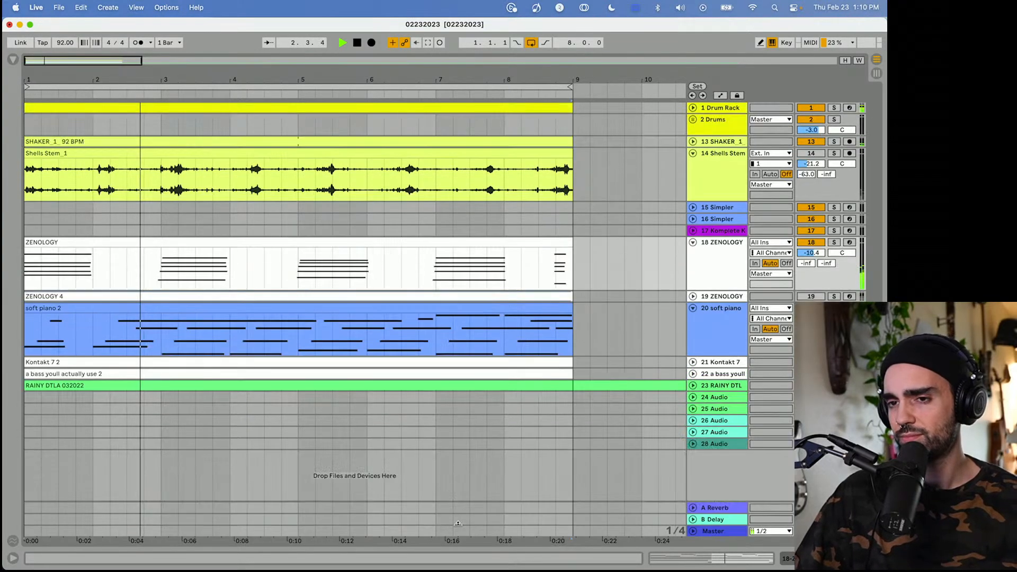
pyautogui.click(693, 385)
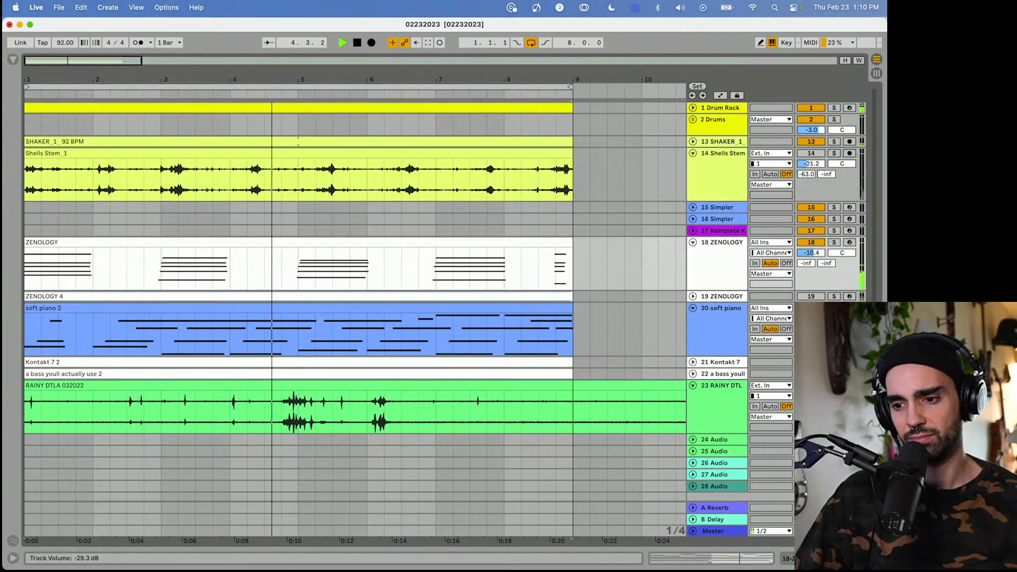
# Set the sidechain source of track 18 ZENOLOGY's Compressor to Drum Rack | Kick 2 | Pre FX and collapse the device.
pyautogui.doubleClick(717, 277)
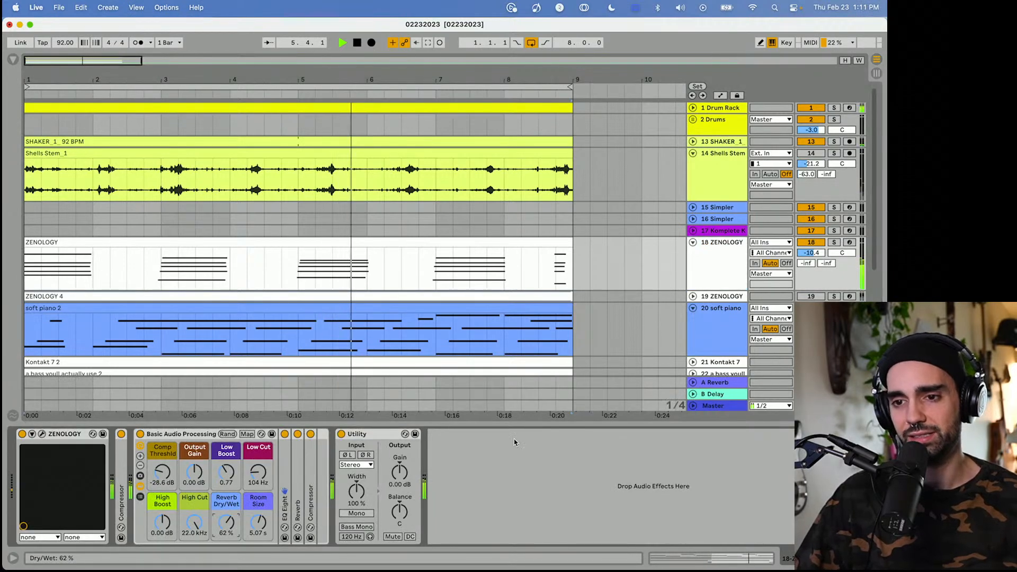
pyautogui.doubleClick(125, 461)
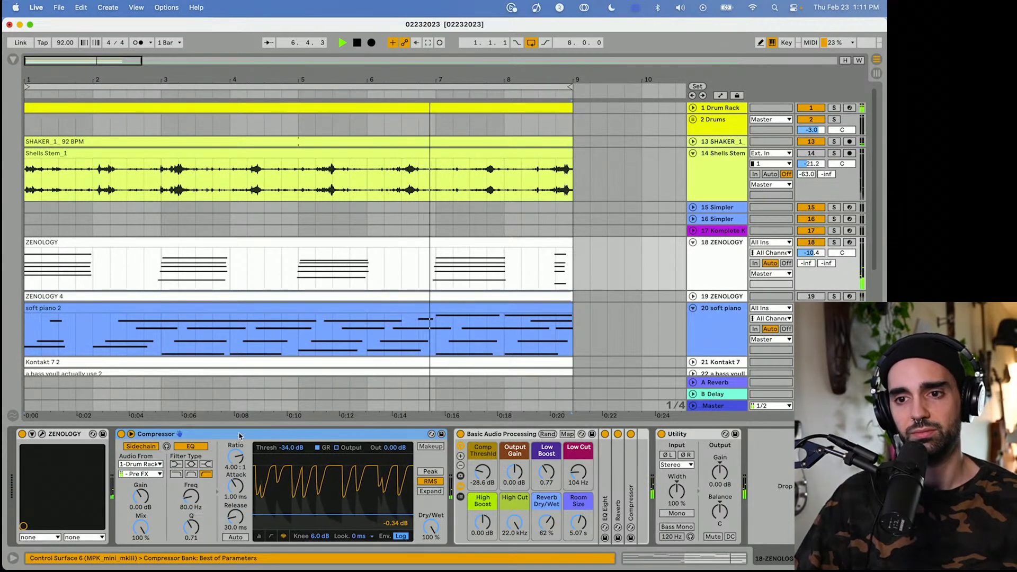
pyautogui.click(156, 474)
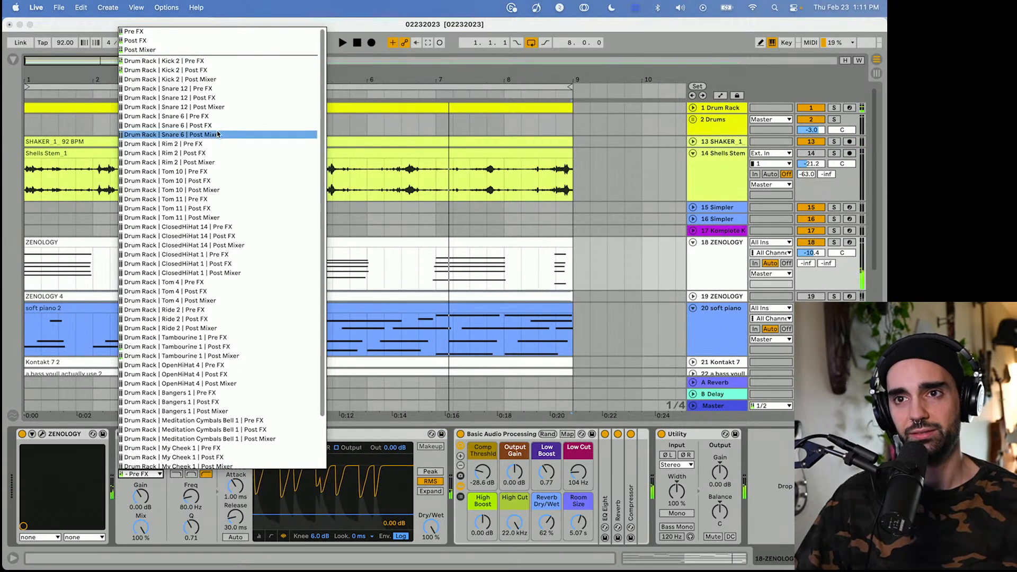
pyautogui.click(193, 62)
pyautogui.press('space')
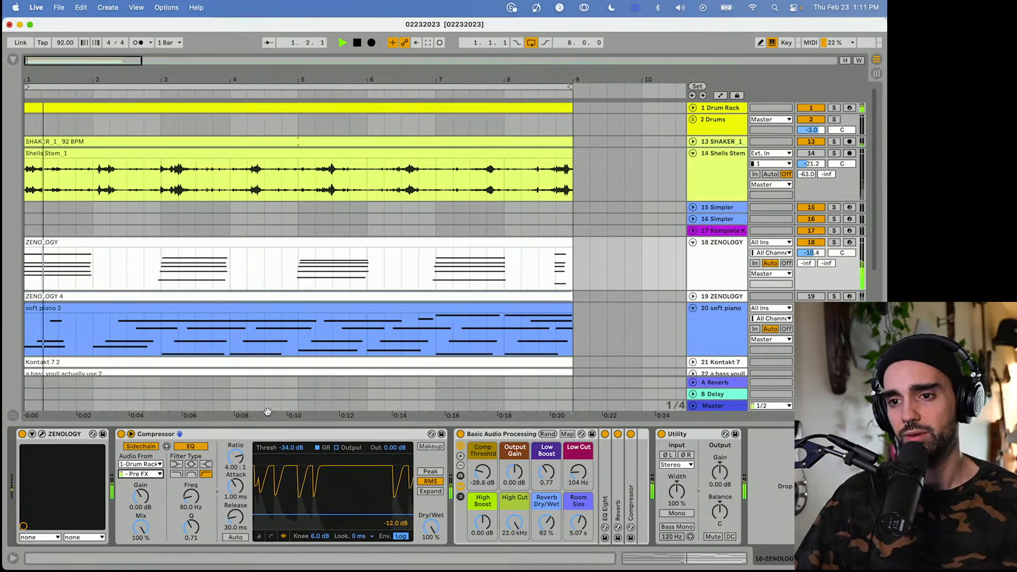
pyautogui.doubleClick(271, 434)
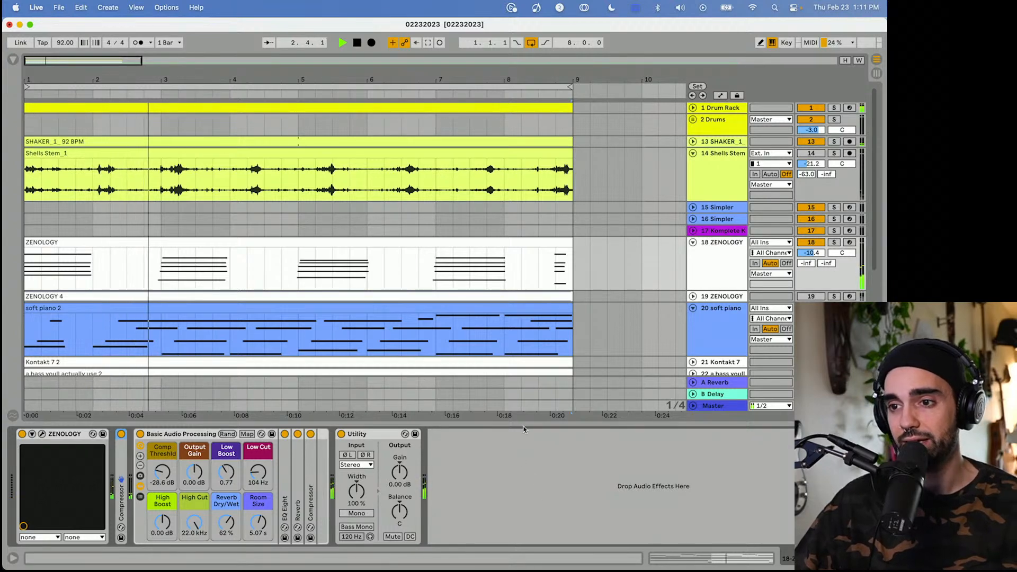
# Hide the device view, fold tracks 20 soft piano, 18 ZENOLOGY and 23 RAINY DTLA, and restart playback from bar 1.
pyautogui.moveTo(522, 423); pyautogui.dragTo(509, 531)
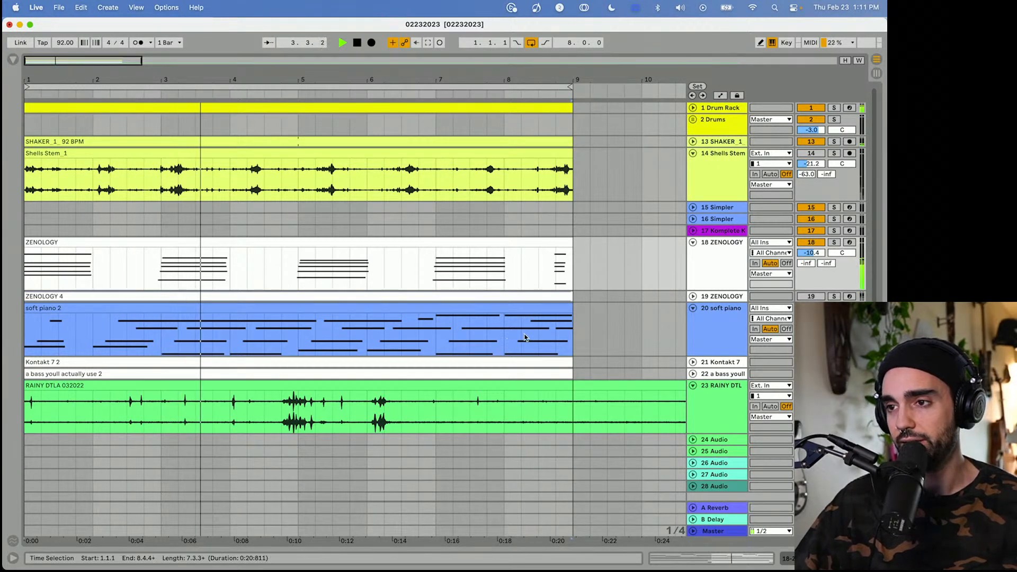
pyautogui.click(692, 308)
pyautogui.click(692, 242)
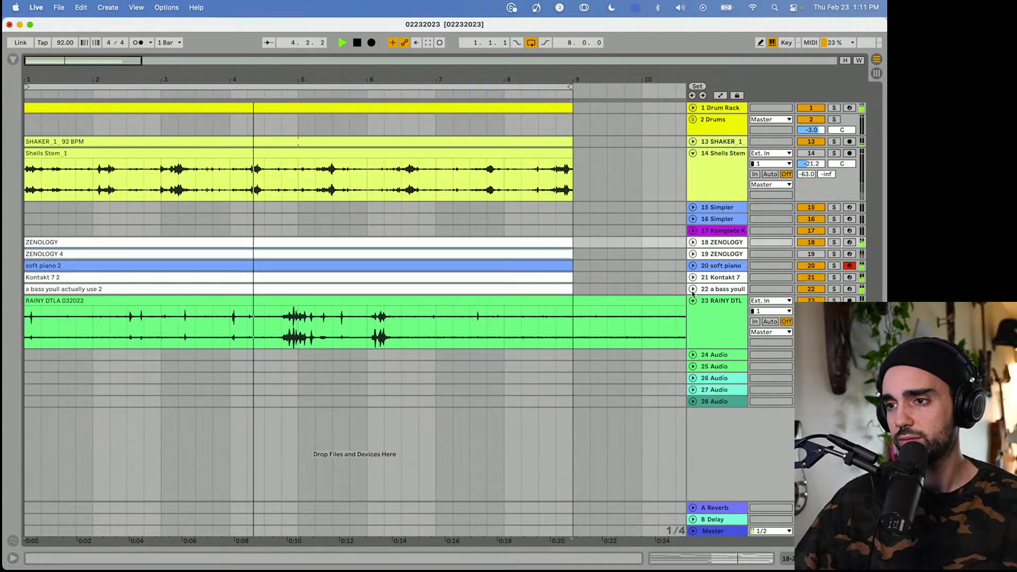
pyautogui.click(693, 300)
pyautogui.click(693, 300)
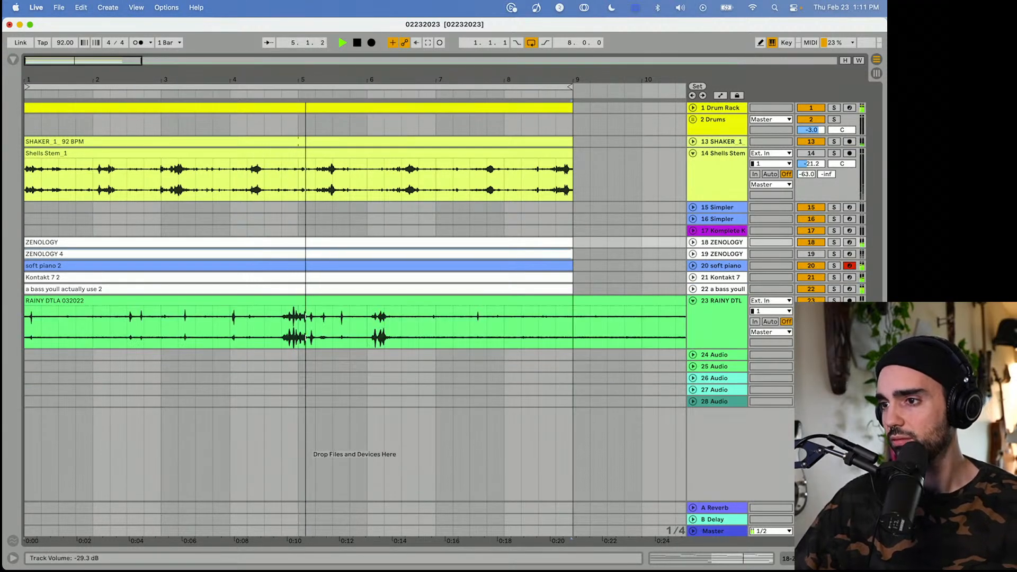
pyautogui.click(693, 301)
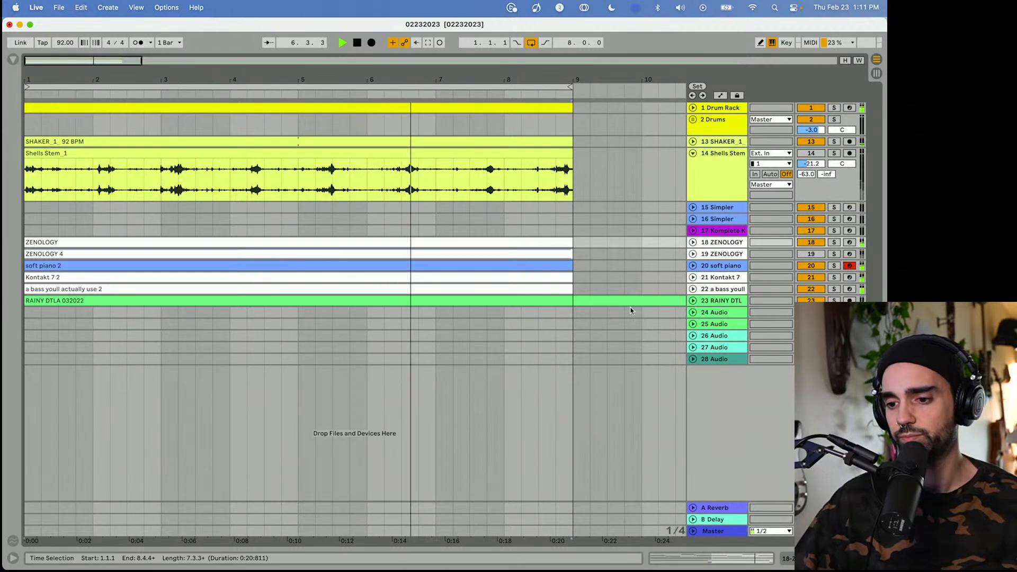
pyautogui.press('space')
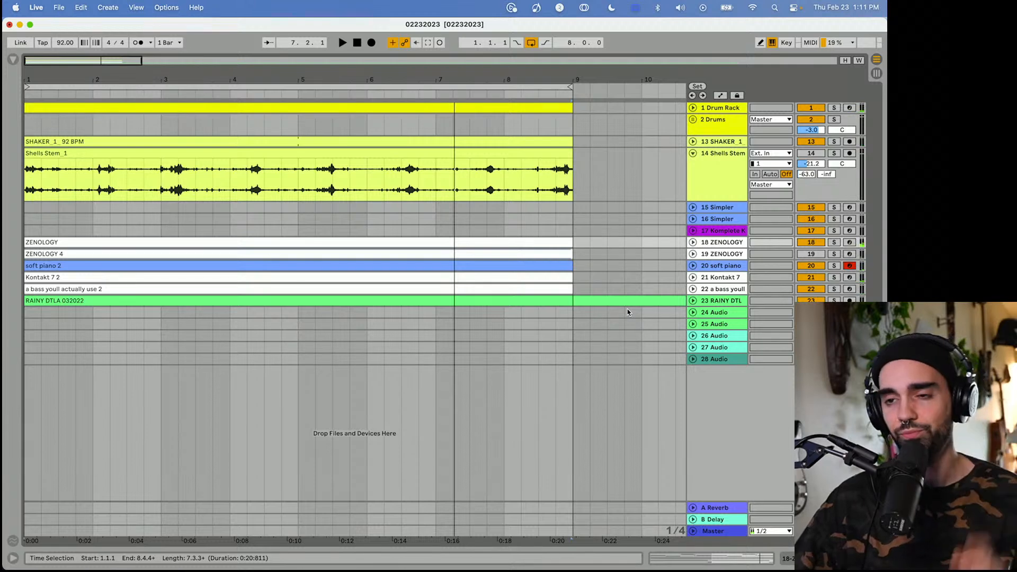
pyautogui.press('space')
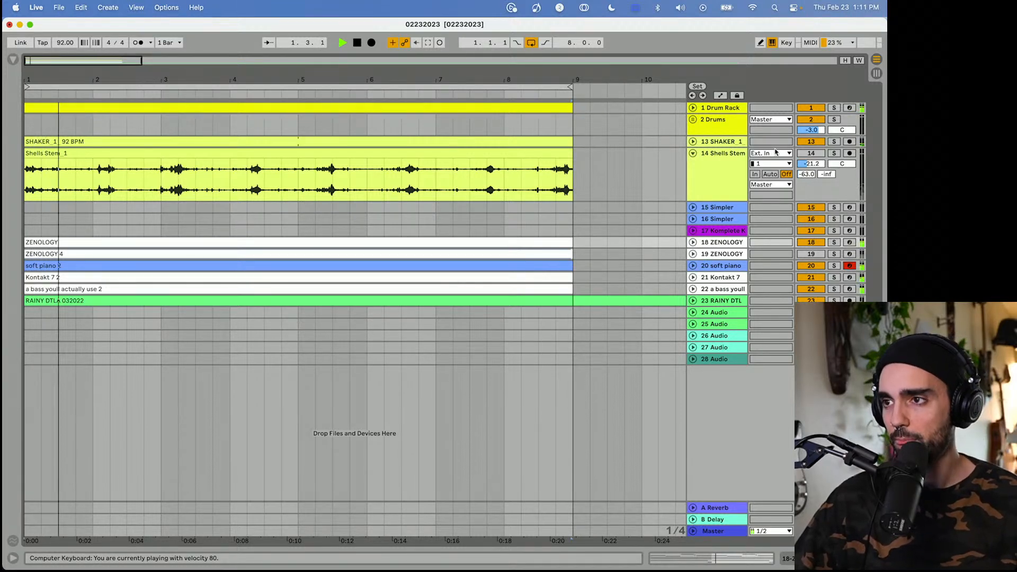
# Set track 13 SHAKER_1's volume to -23.6 dB and enable EQ Eight band 8 as a high cut at 5.62 kHz.
pyautogui.click(692, 141)
pyautogui.moveTo(811, 152); pyautogui.dragTo(811, 150)
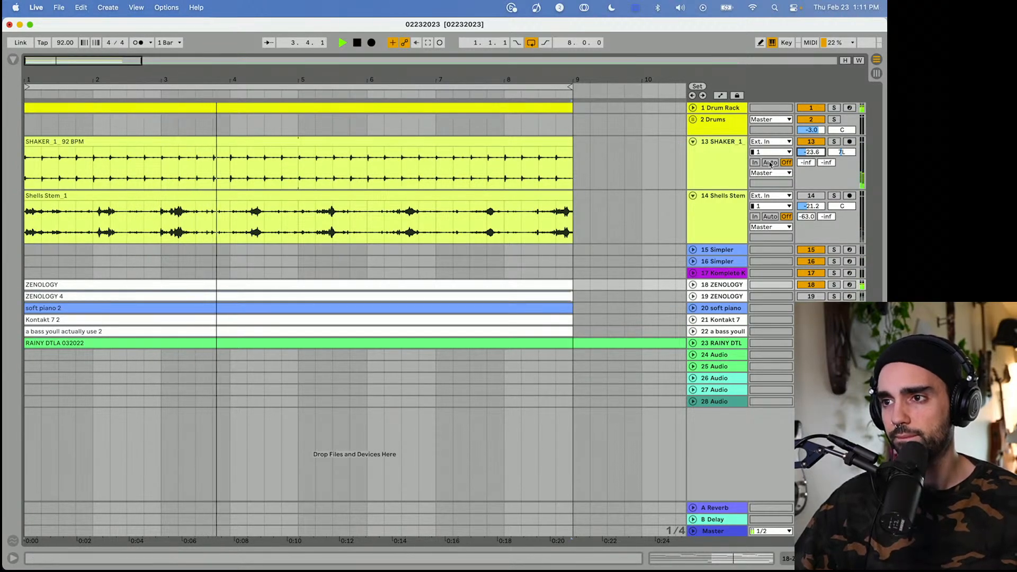
pyautogui.doubleClick(703, 178)
pyautogui.click(259, 538)
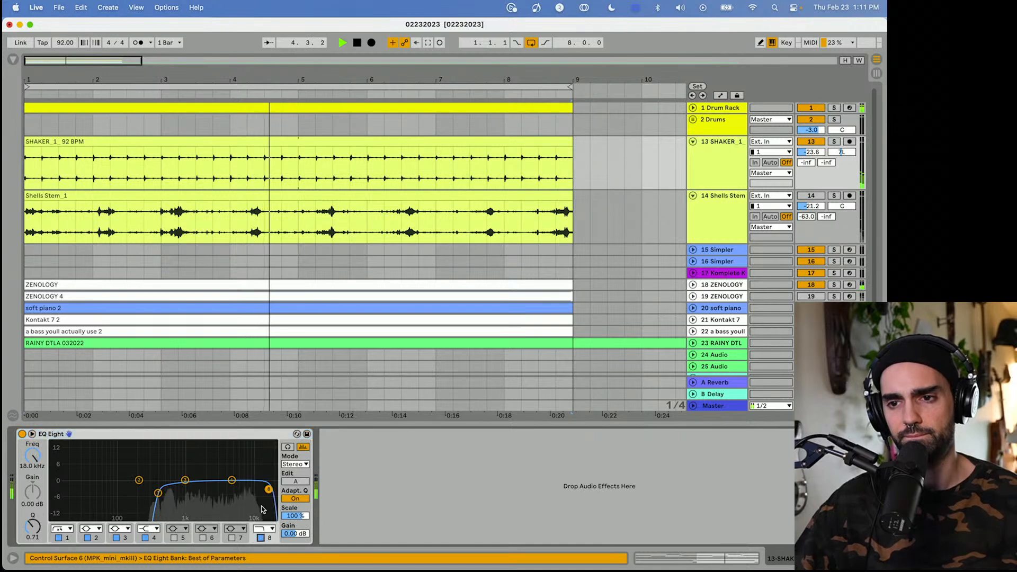
pyautogui.moveTo(208, 473); pyautogui.dragTo(232, 480)
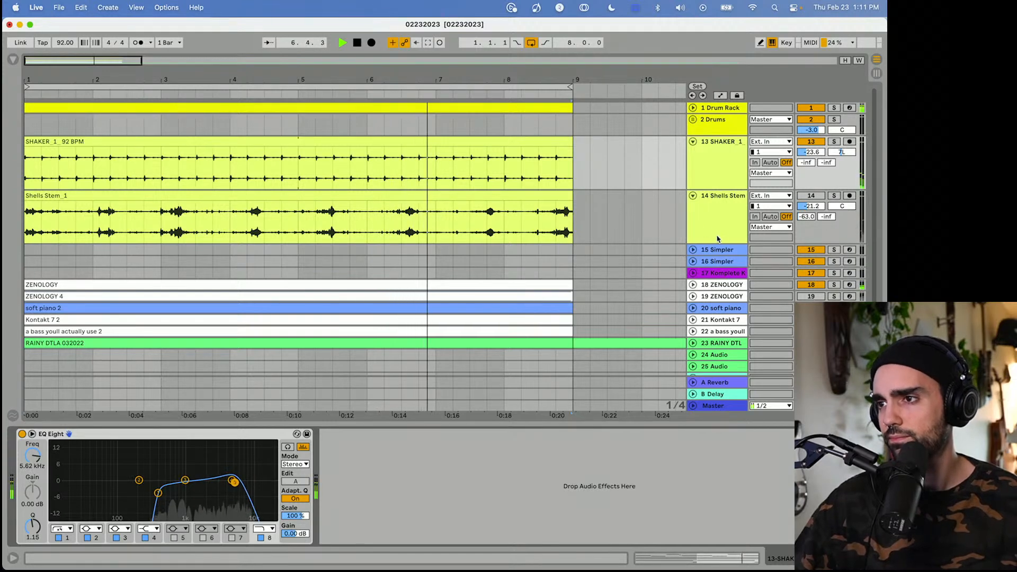
# Unmute track 14 Shells Stem, set its volume to -20.3 dB and first send to -30.0 dB, and fold tracks 13 and 14.
pyautogui.click(810, 196)
pyautogui.moveTo(810, 206); pyautogui.dragTo(806, 228)
pyautogui.click(698, 207)
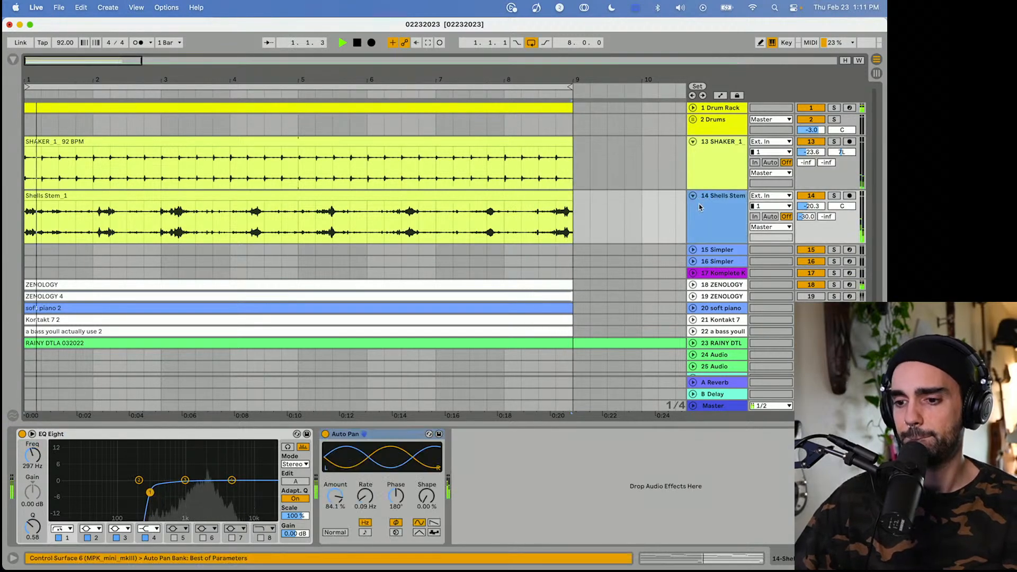
pyautogui.click(693, 141)
pyautogui.click(692, 153)
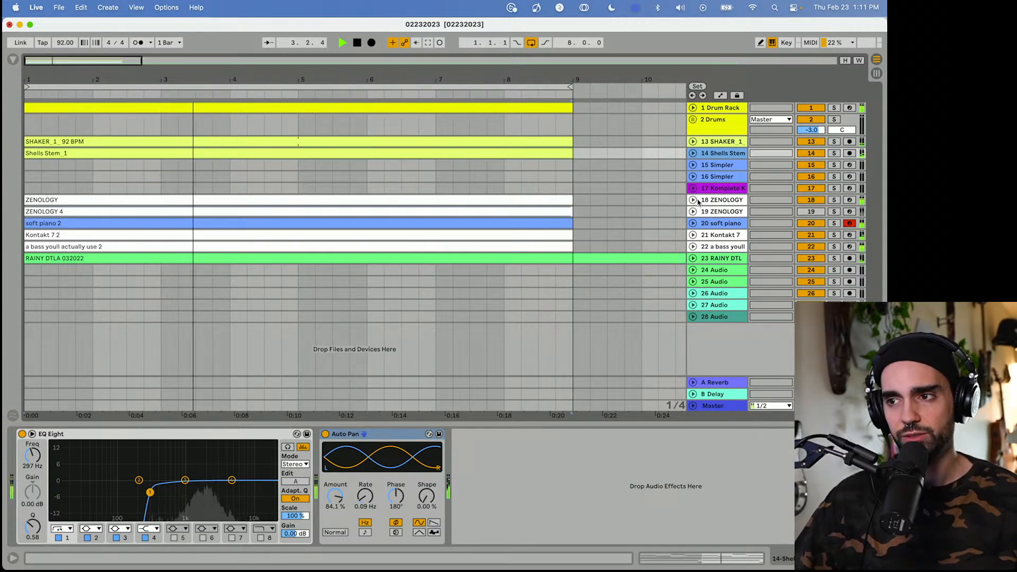
# Stop playback, search Sample Packs for "NO QUAN" in the browser and open the African Percussion One Shots folder.
pyautogui.press('space')
pyautogui.click(723, 176)
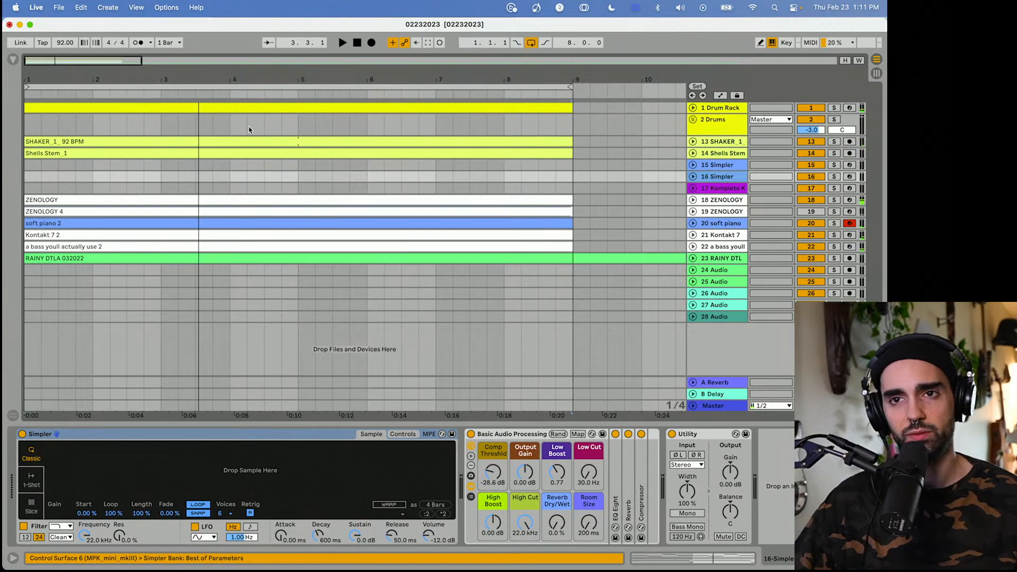
pyautogui.click(13, 60)
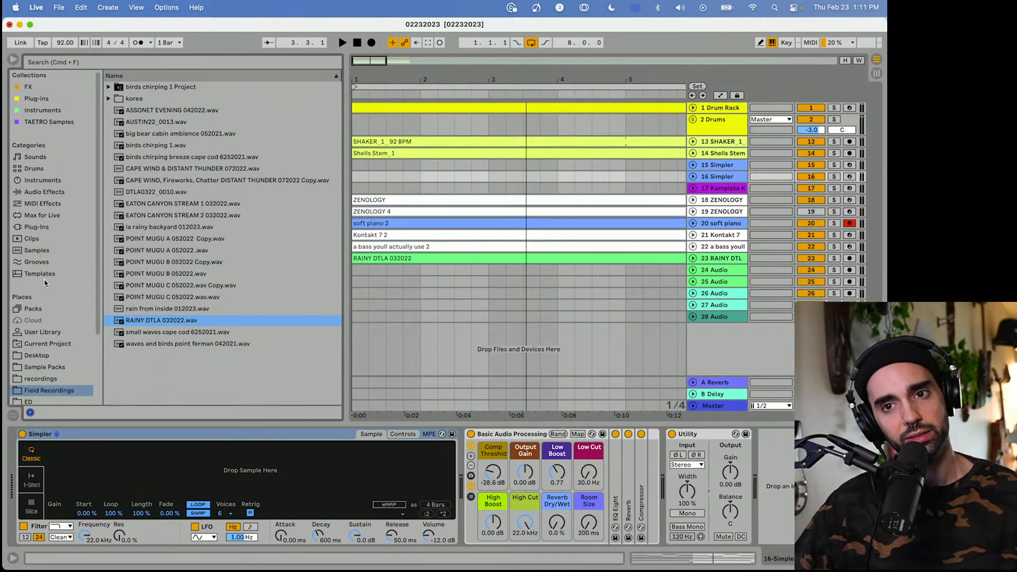
pyautogui.click(46, 367)
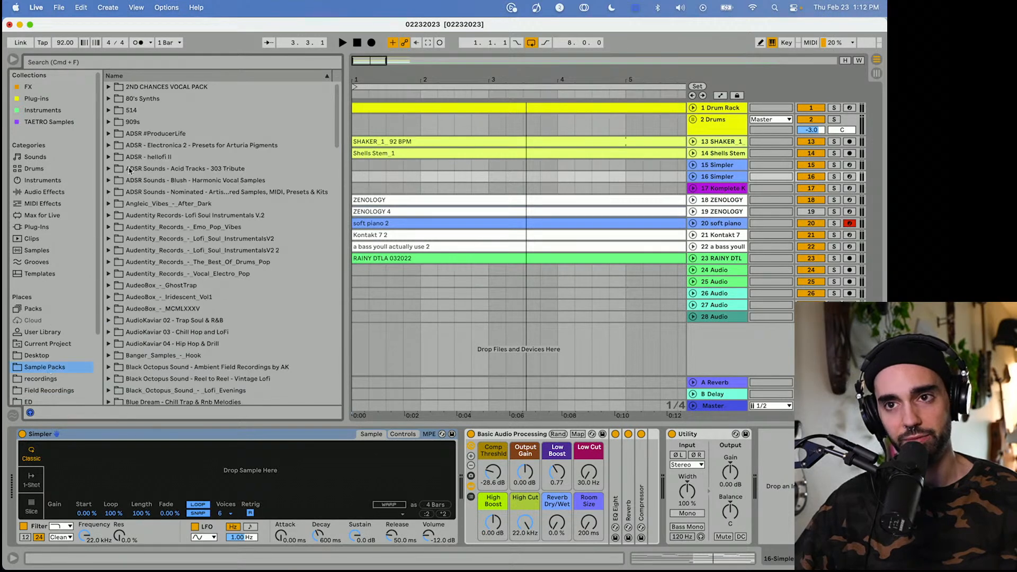
pyautogui.click(93, 59)
pyautogui.write('NO QUAN')
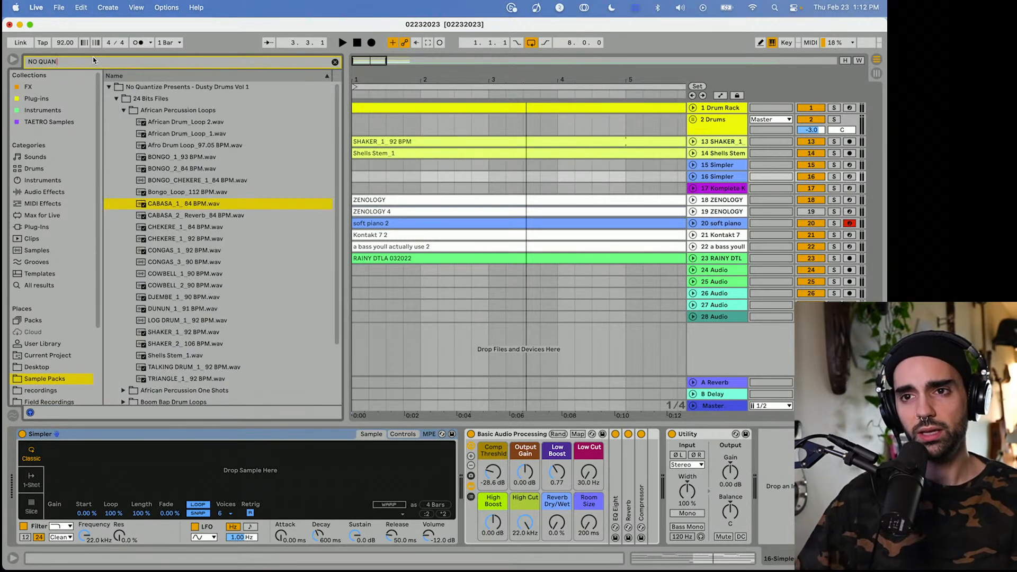
pyautogui.click(177, 168)
pyautogui.click(124, 111)
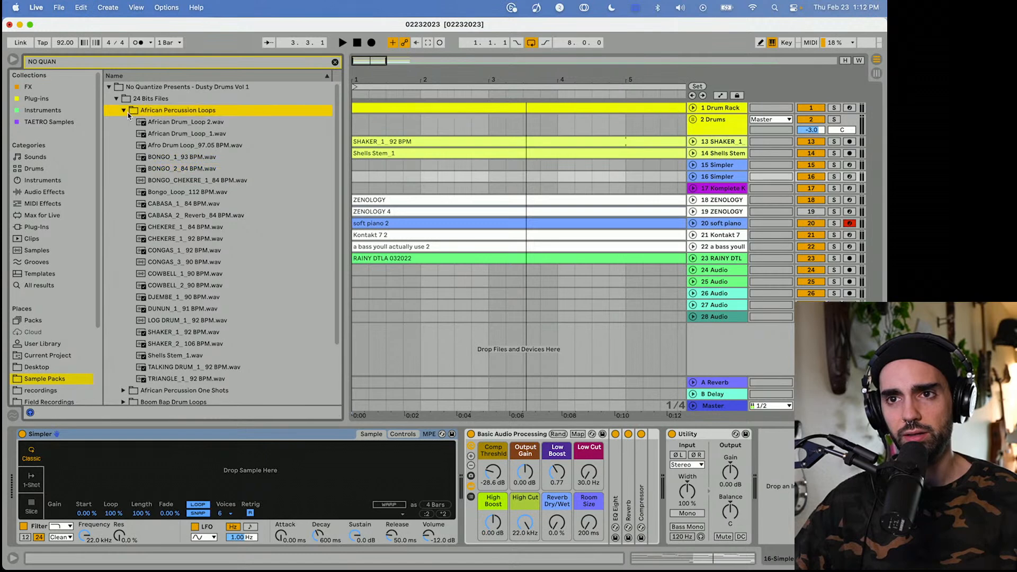
pyautogui.click(124, 123)
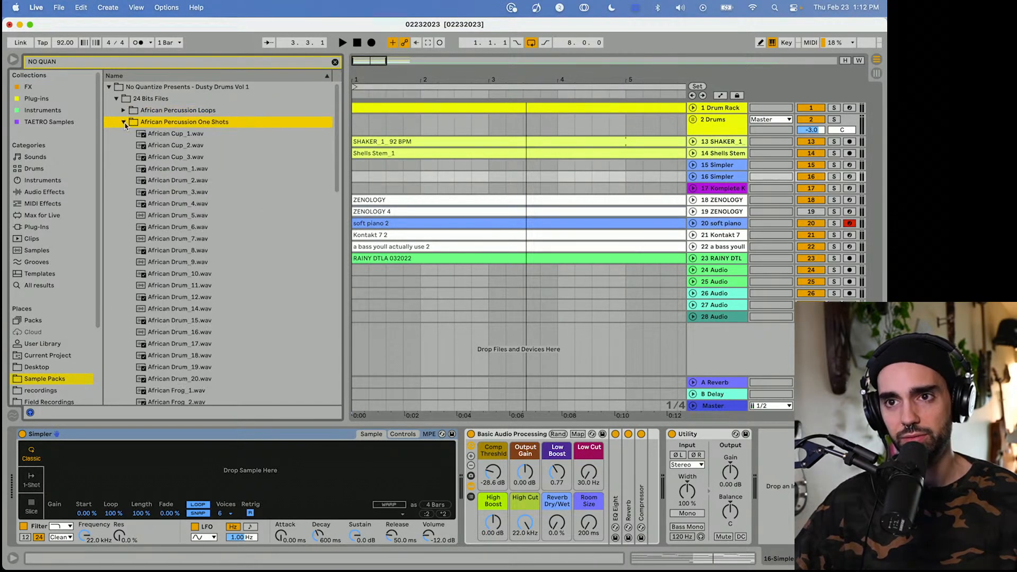
# Audition the Marimba one-shots in the African Percussion One Shots folder, comparing several pitches from Marimba_2_A to Marimba_8_G.
pyautogui.scroll(-10, 226, 264)
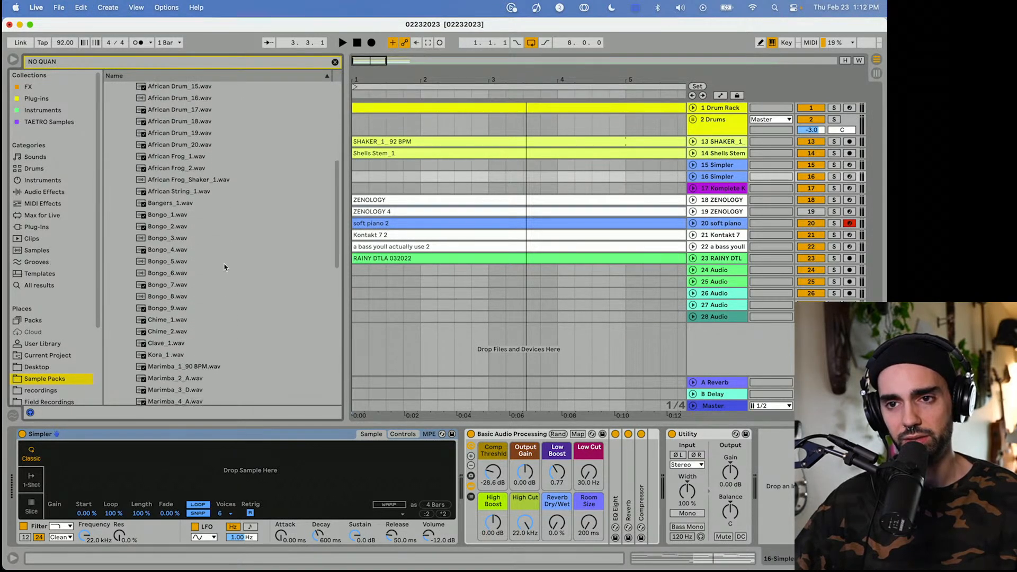
pyautogui.click(182, 317)
pyautogui.click(186, 306)
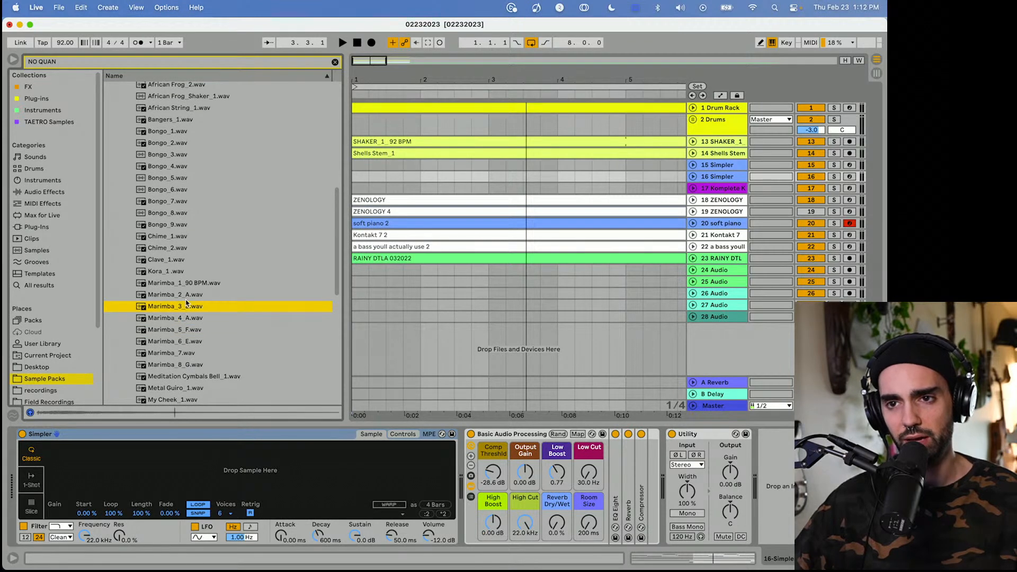
pyautogui.click(188, 295)
pyautogui.click(191, 317)
pyautogui.click(192, 295)
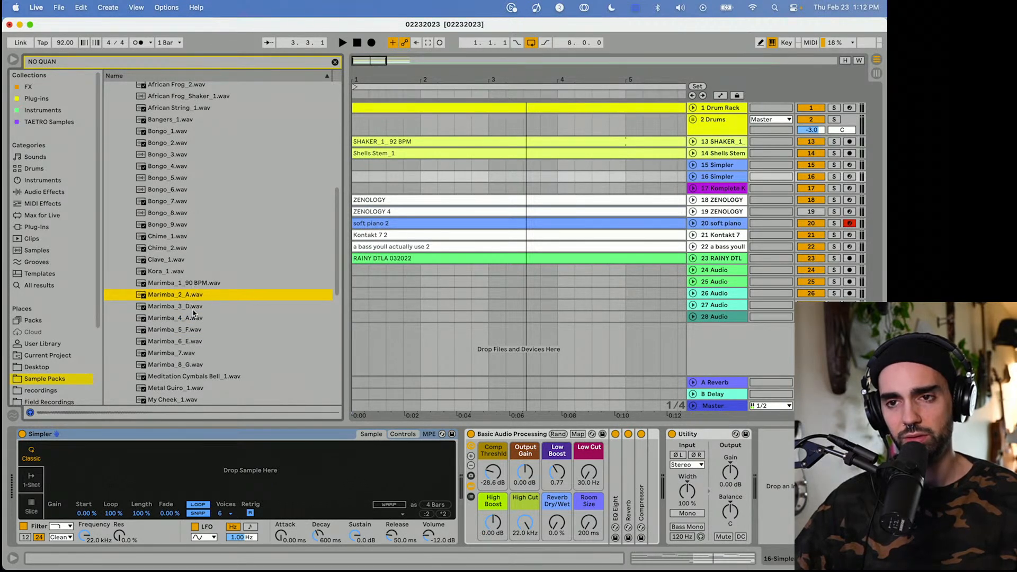
pyautogui.click(192, 307)
pyautogui.click(190, 298)
pyautogui.click(189, 365)
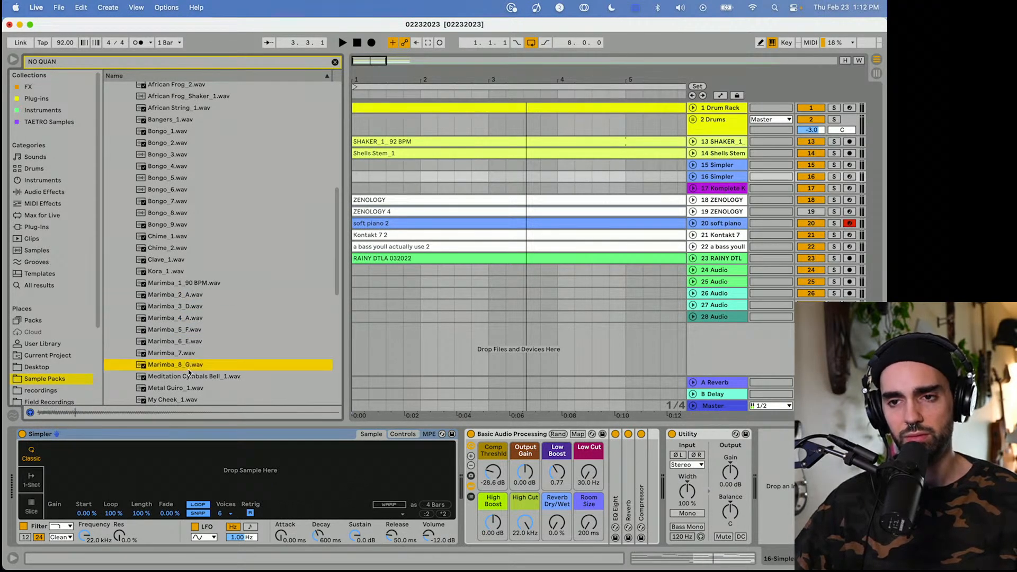
pyautogui.click(193, 295)
pyautogui.click(196, 365)
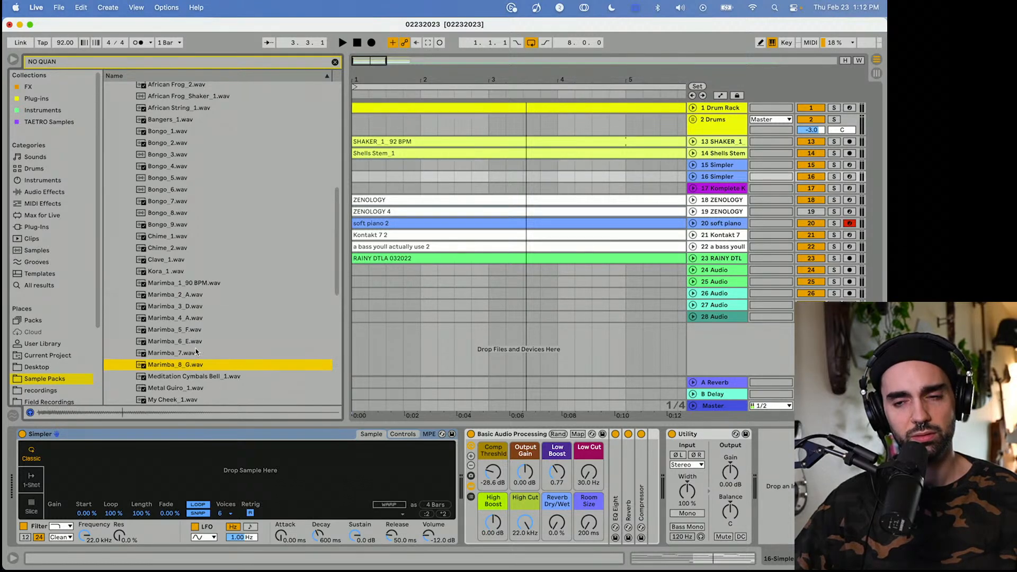
pyautogui.click(197, 353)
pyautogui.click(199, 341)
pyautogui.click(199, 329)
pyautogui.click(197, 307)
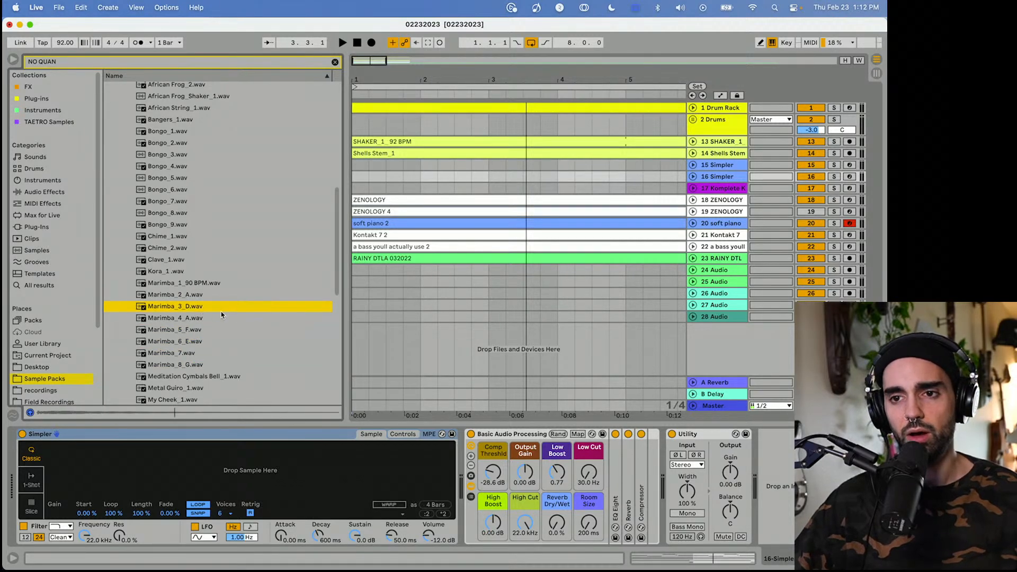
# Preview the clave and chime one-shots, place Chime_1.wav at bar 1 of audio track 26, expand the track and play it back.
pyautogui.click(183, 259)
pyautogui.click(177, 248)
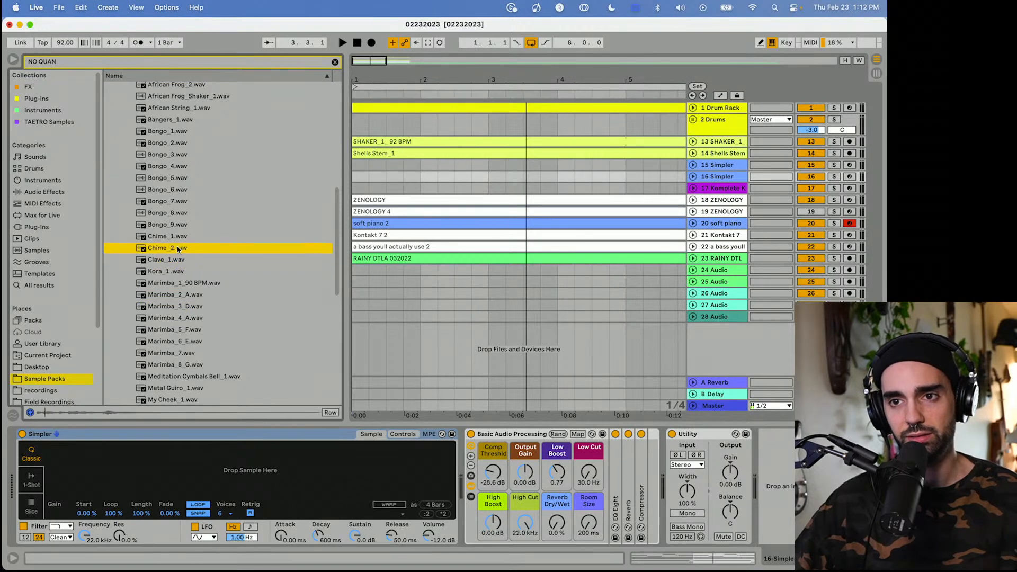
pyautogui.click(172, 237)
pyautogui.moveTo(171, 240); pyautogui.dragTo(357, 294)
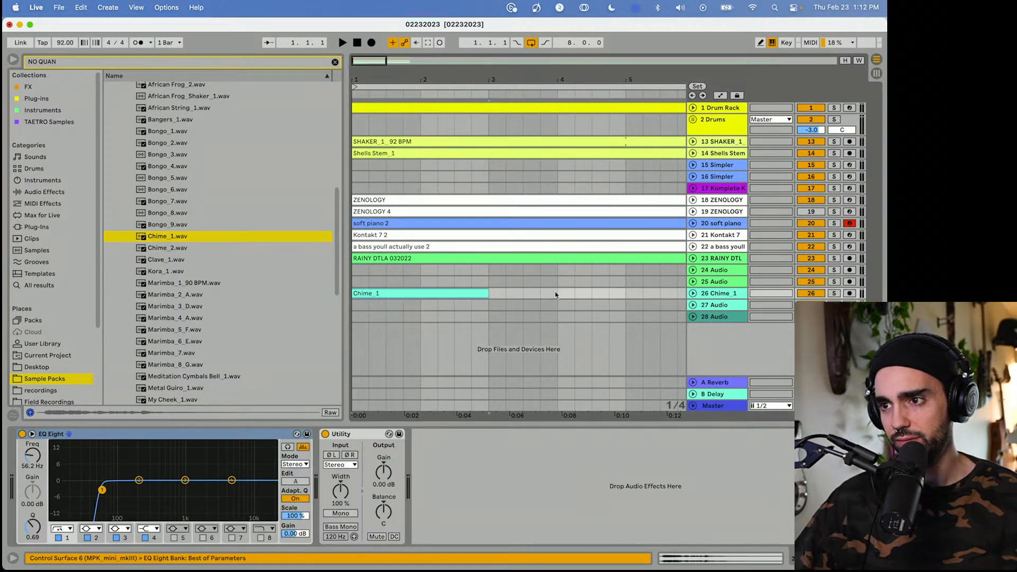
pyautogui.click(692, 292)
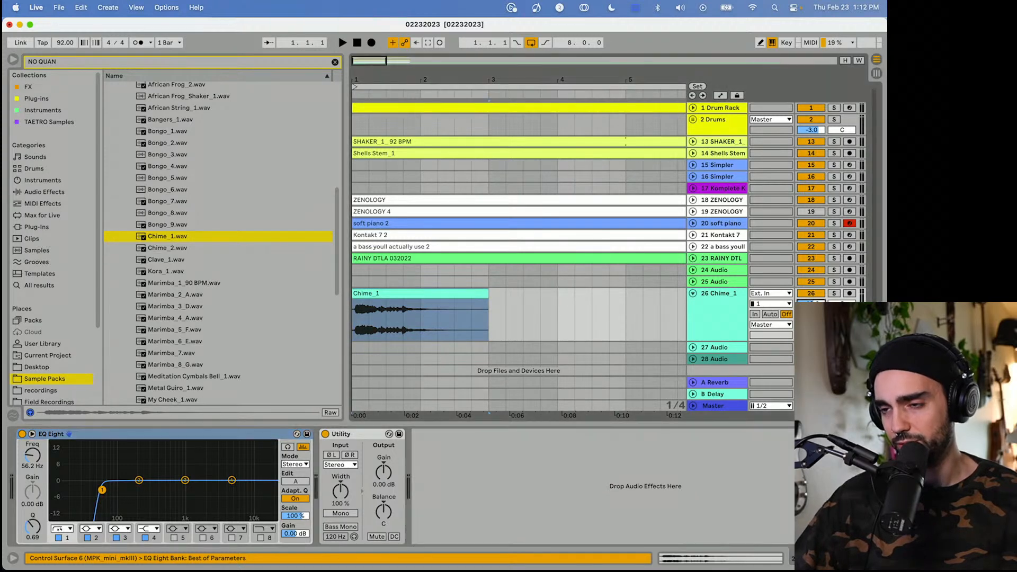
pyautogui.press('space')
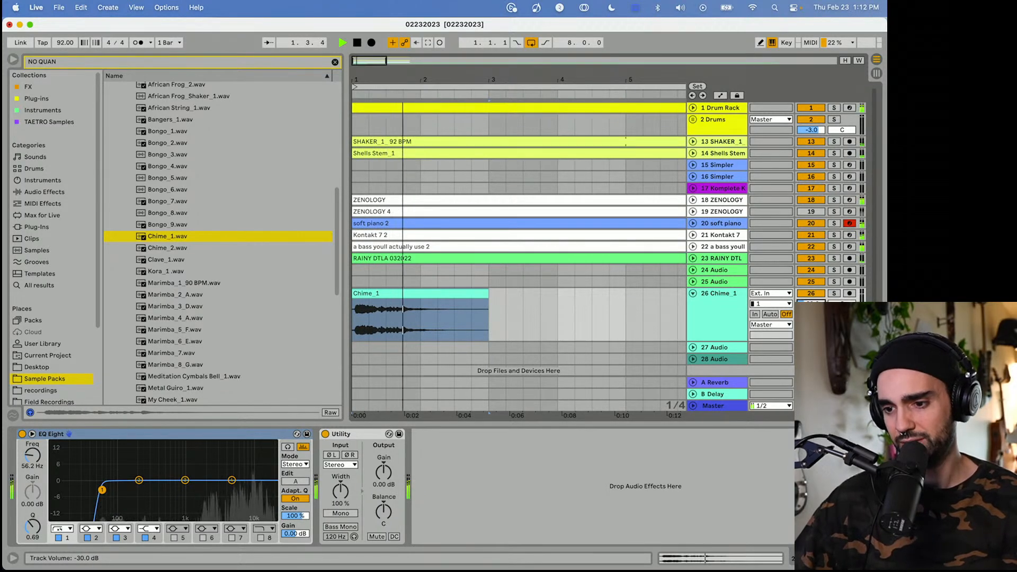
# Turn the grid off, trim the silence from the start of the Chime_1 clip so it still begins at bar 1, and play it back.
pyautogui.click(357, 301)
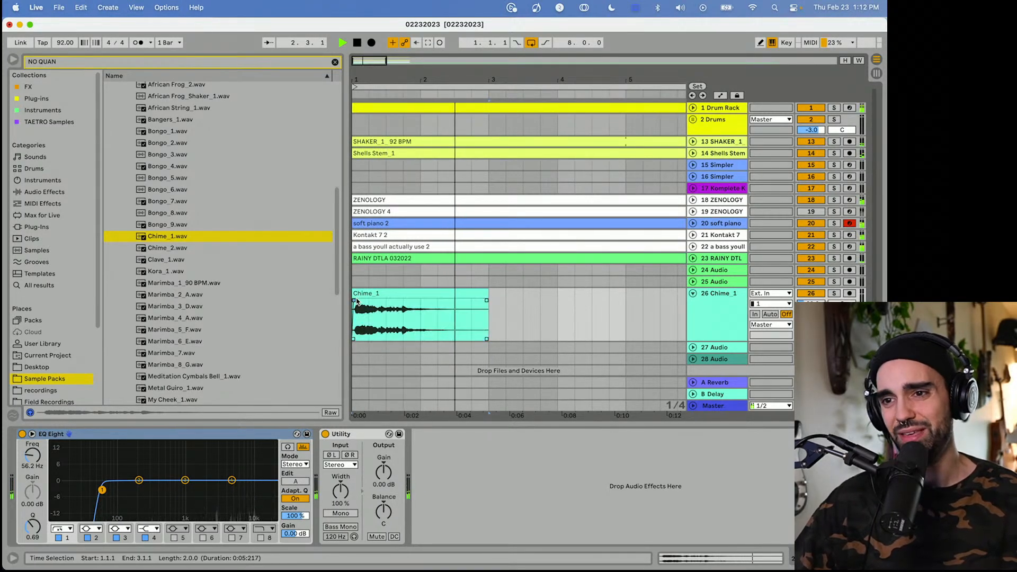
pyautogui.rightClick(401, 318)
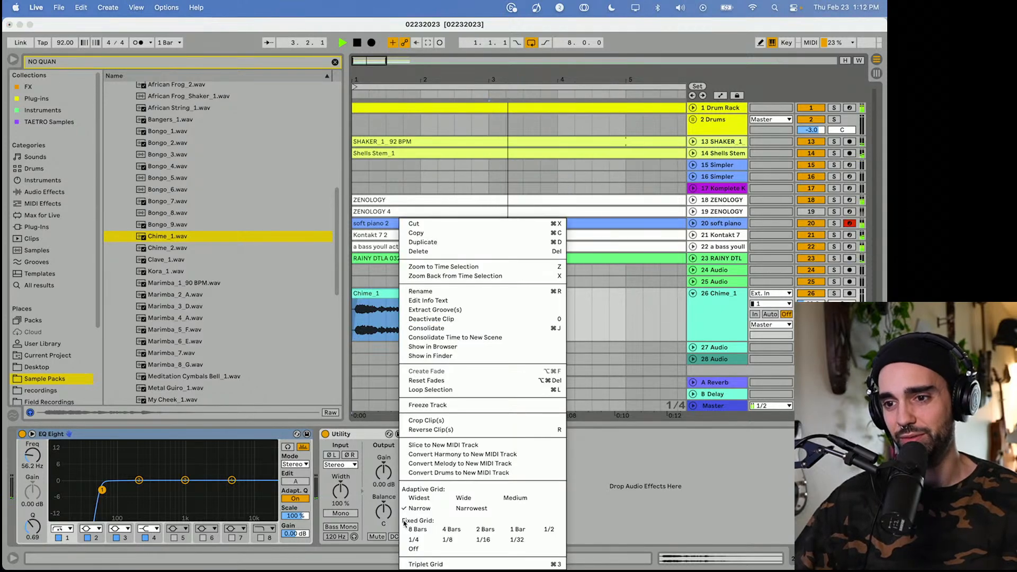
pyautogui.click(415, 549)
pyautogui.press('space')
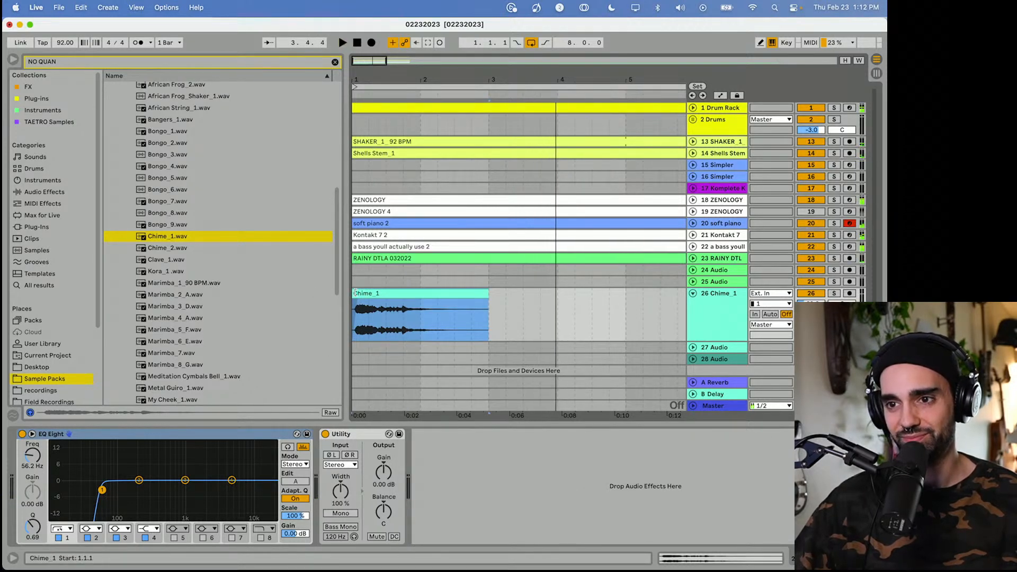
pyautogui.moveTo(355, 293); pyautogui.dragTo(367, 293)
pyautogui.press('space')
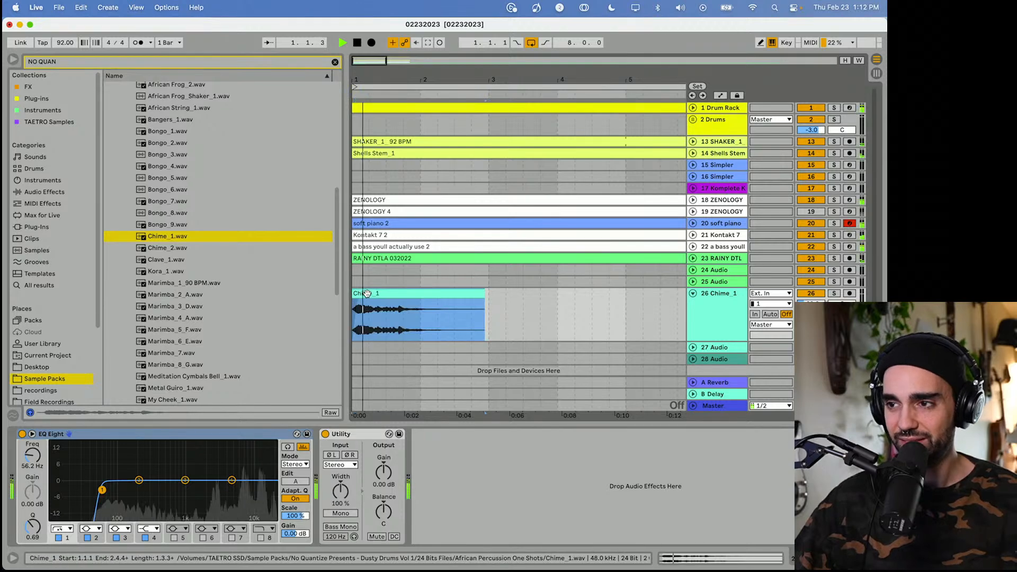
pyautogui.click(810, 303)
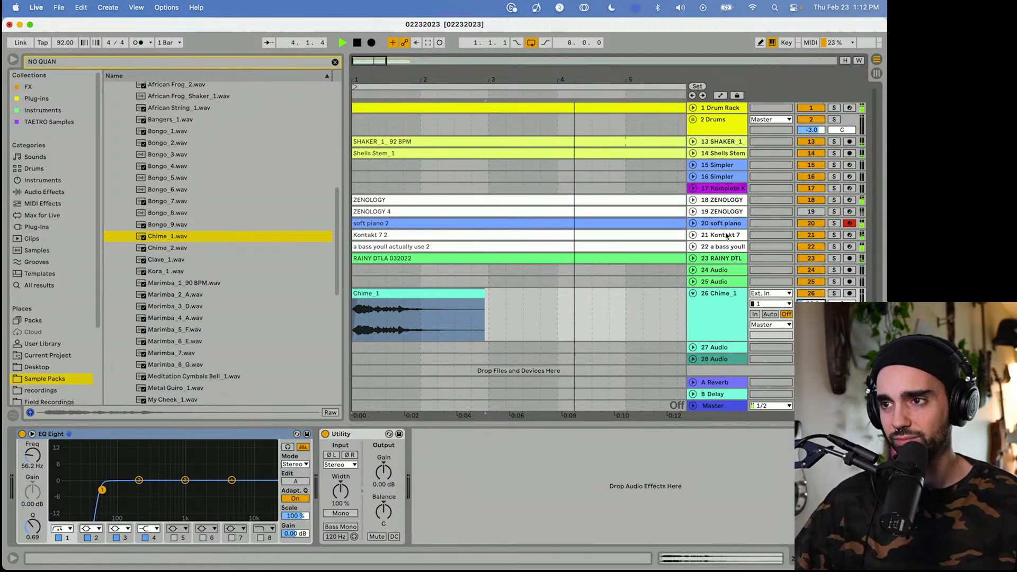
# Copy the Delay device from track 19 ZENOLOGY to the end of track 26 Chime_1's effect chain and restart playback.
pyautogui.click(722, 142)
pyautogui.click(721, 153)
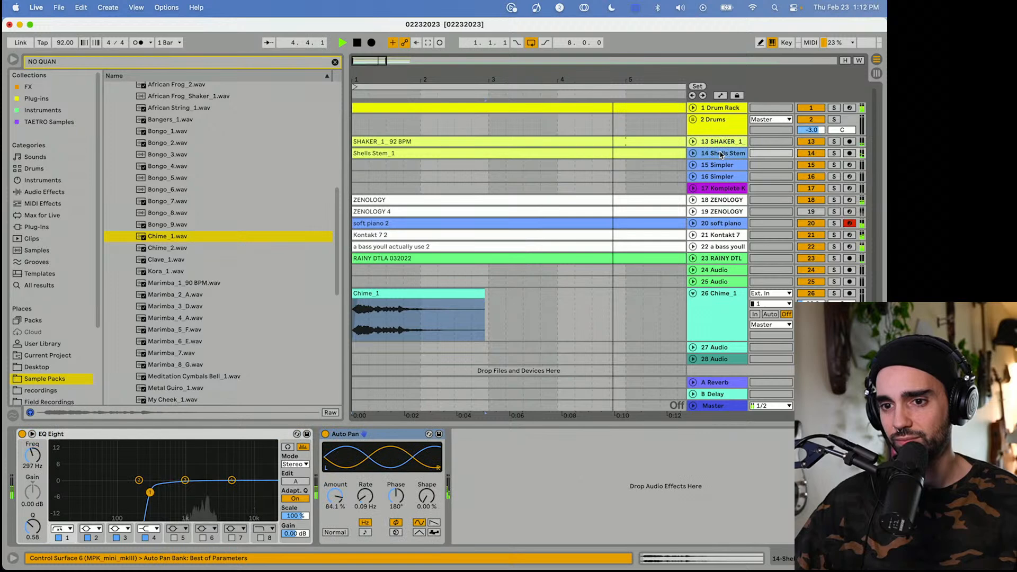
pyautogui.click(724, 211)
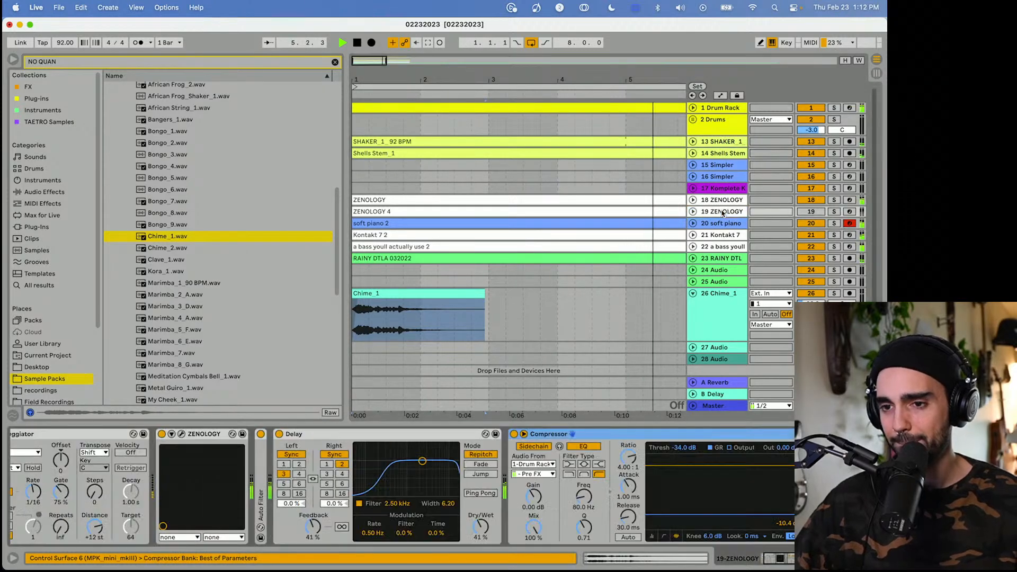
pyautogui.click(288, 479)
pyautogui.press('space')
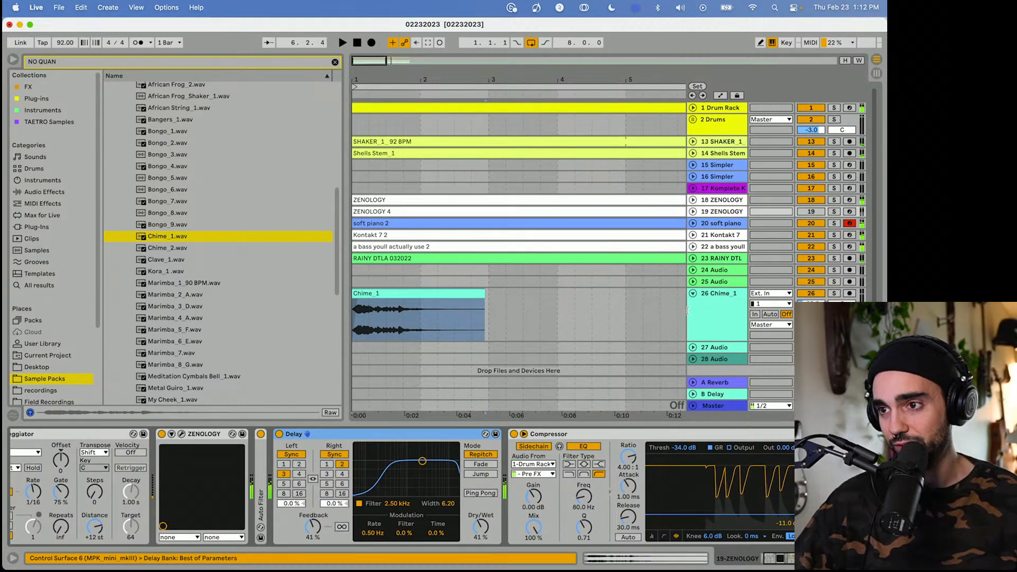
pyautogui.click(687, 311)
pyautogui.press('super+v')
pyautogui.press('space')
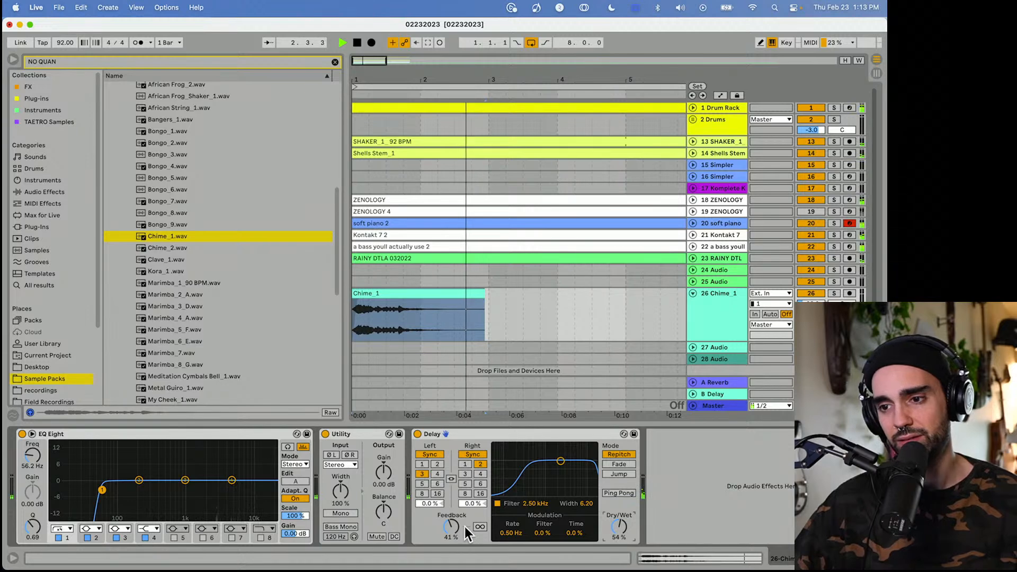
# Set the chime Delay's feedback to 76% and dry/wet to 59%, replay the section, and fold track 26.
pyautogui.moveTo(451, 527); pyautogui.dragTo(451, 505)
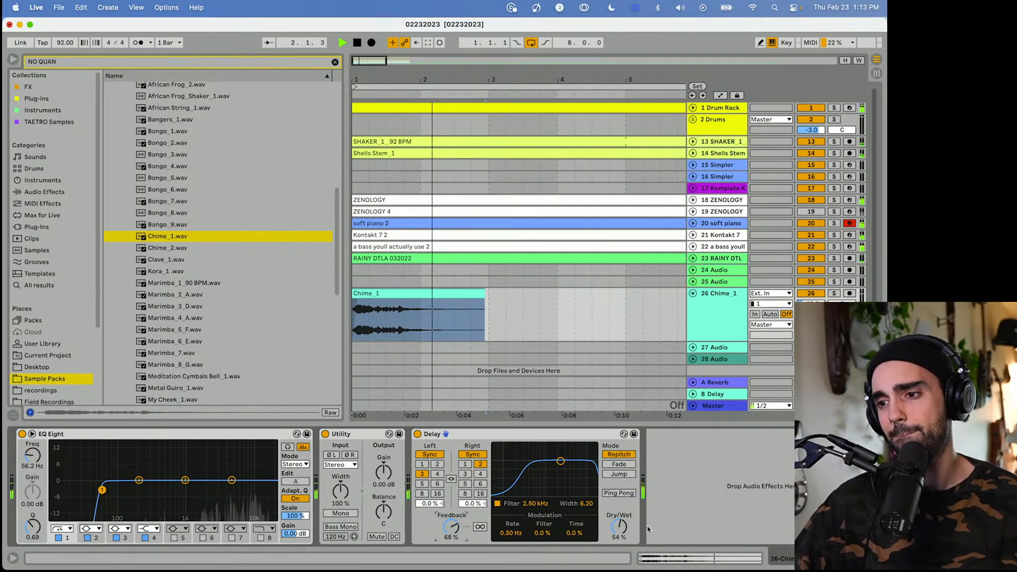
pyautogui.moveTo(618, 526); pyautogui.dragTo(618, 522)
pyautogui.moveTo(451, 536)
pyautogui.mouseDown()
pyautogui.moveTo(451, 527)
pyautogui.moveTo(451, 541)
pyautogui.mouseUp()
pyautogui.press('space')
pyautogui.press('space')
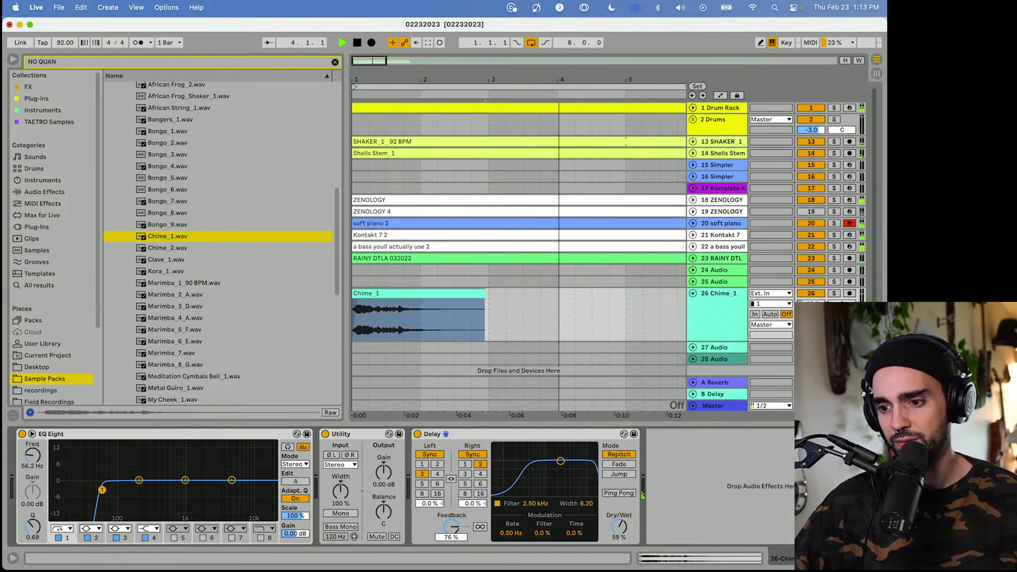
pyautogui.press('space')
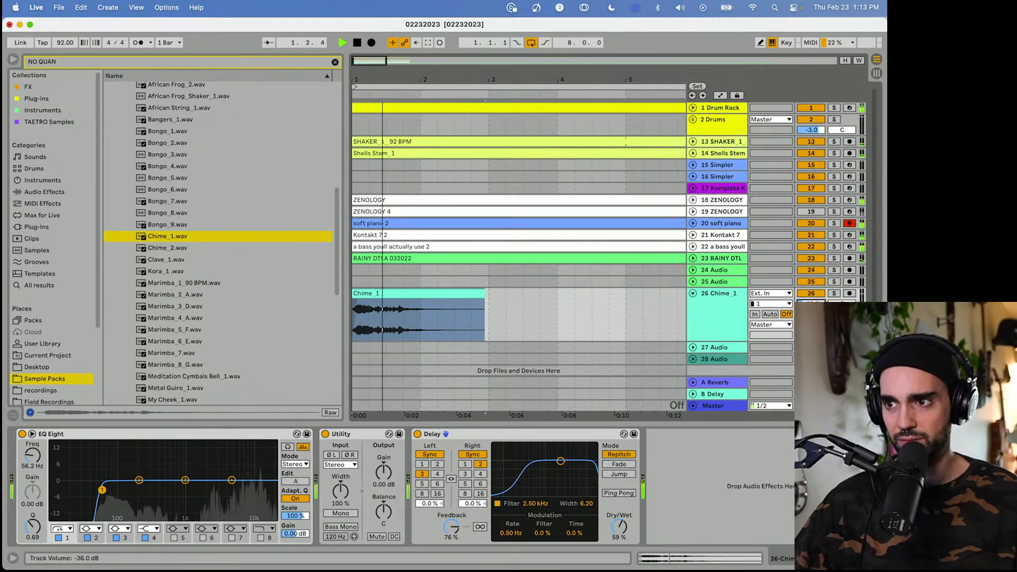
pyautogui.click(692, 293)
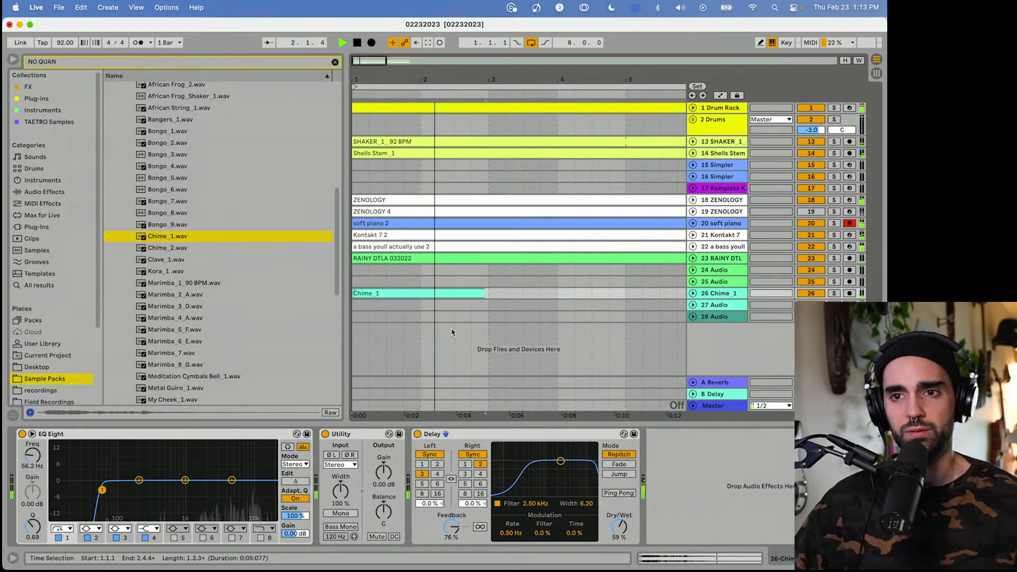
# Stop playback and audition the kora, clave and chime one-shots in the African Percussion folder.
pyautogui.click(157, 271)
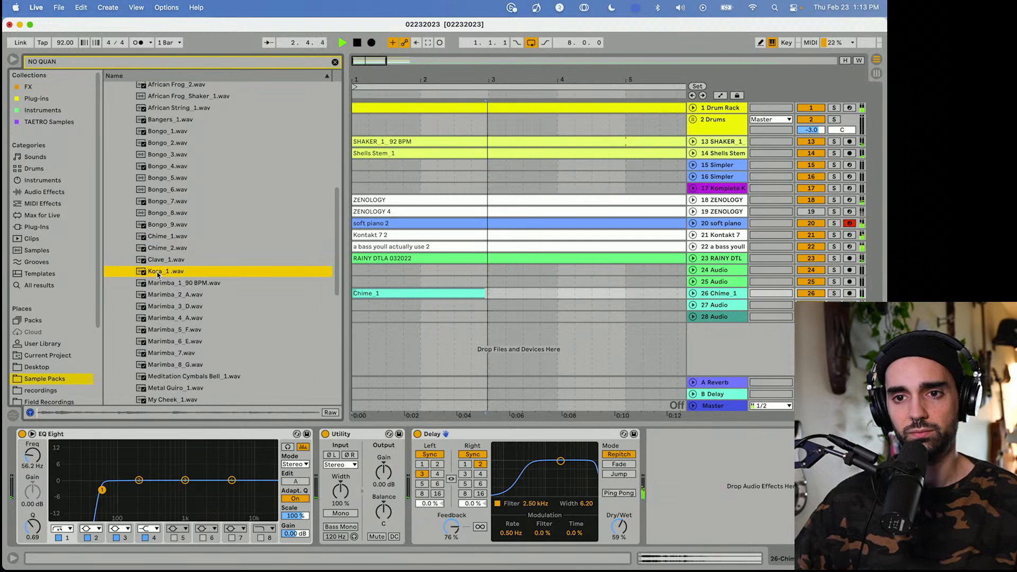
pyautogui.press('space')
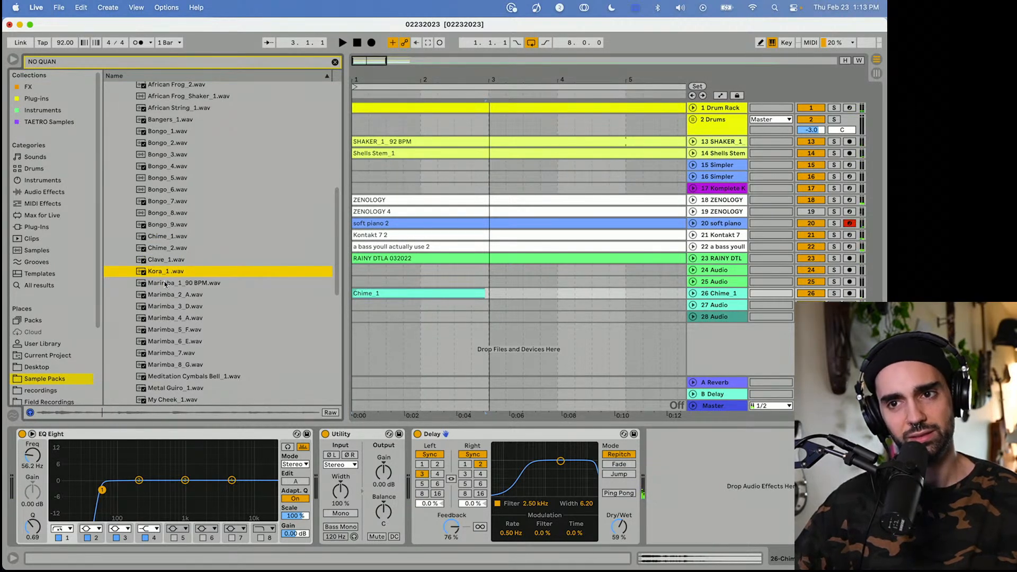
pyautogui.click(171, 261)
pyautogui.click(171, 249)
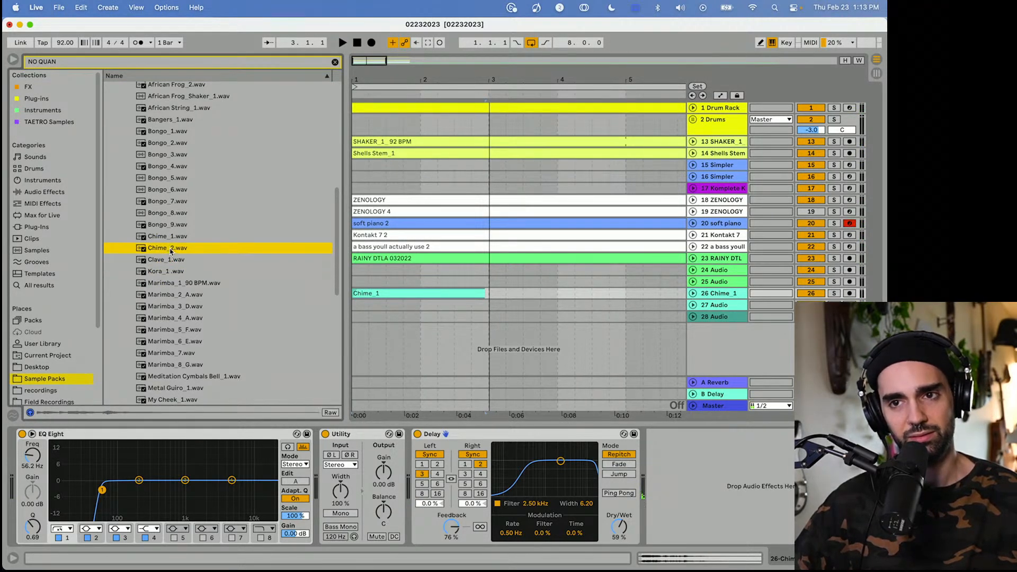
pyautogui.click(167, 259)
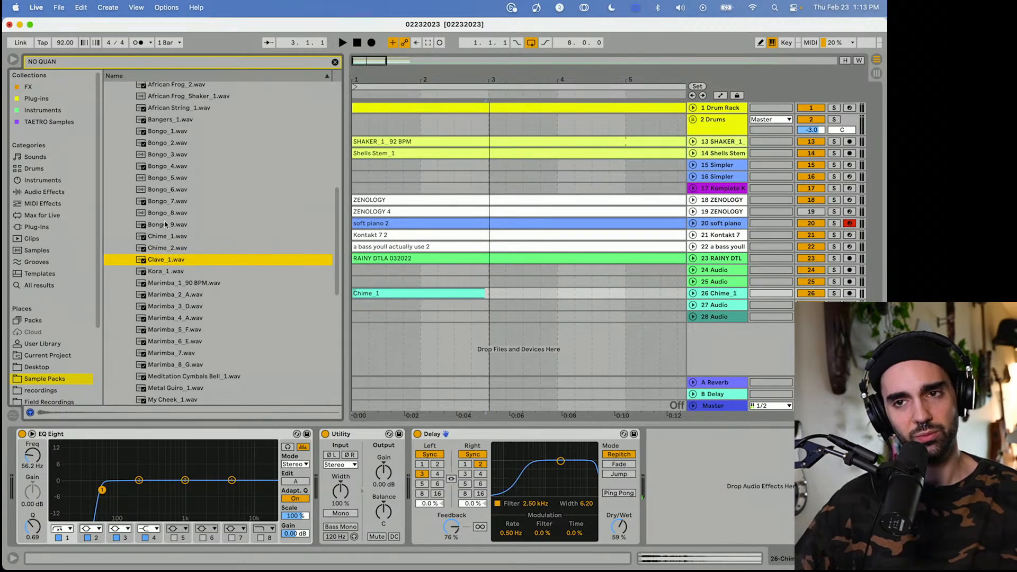
pyautogui.scroll(2, 165, 248)
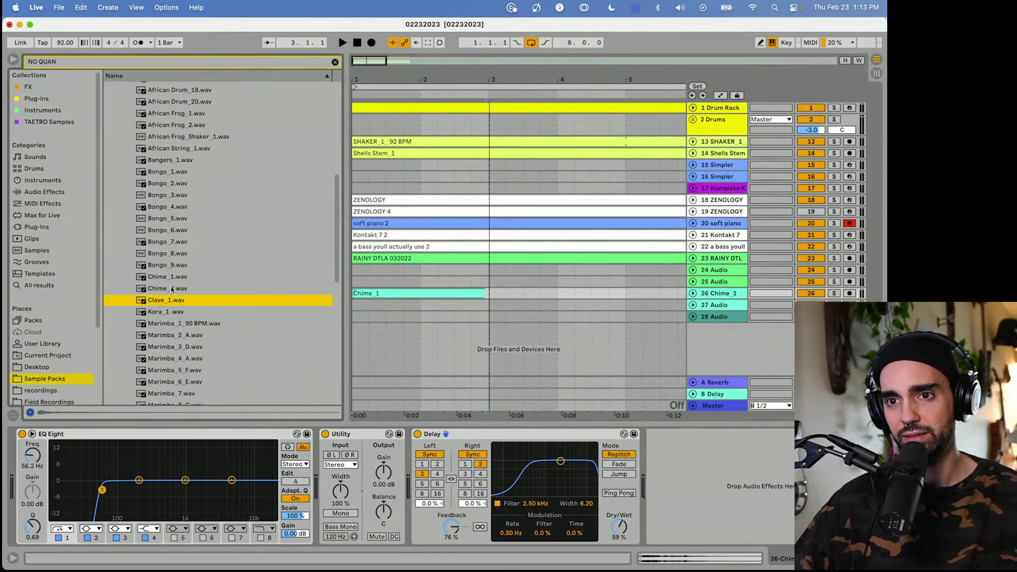
pyautogui.click(164, 274)
pyautogui.click(169, 296)
# Audition the Bongo one-shots from Bongo_7.wav up through the lower-numbered samples.
pyautogui.click(169, 250)
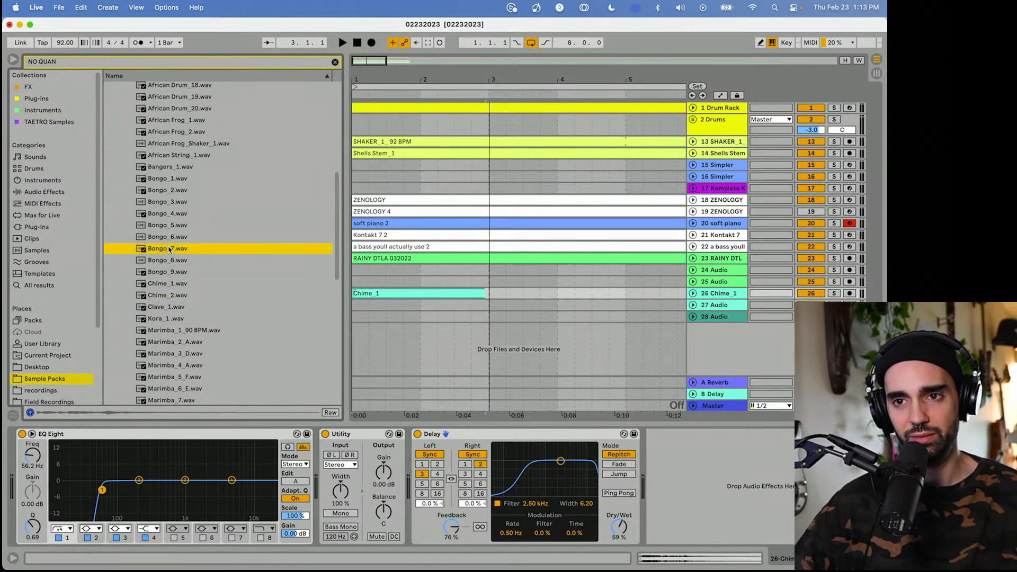
pyautogui.click(173, 236)
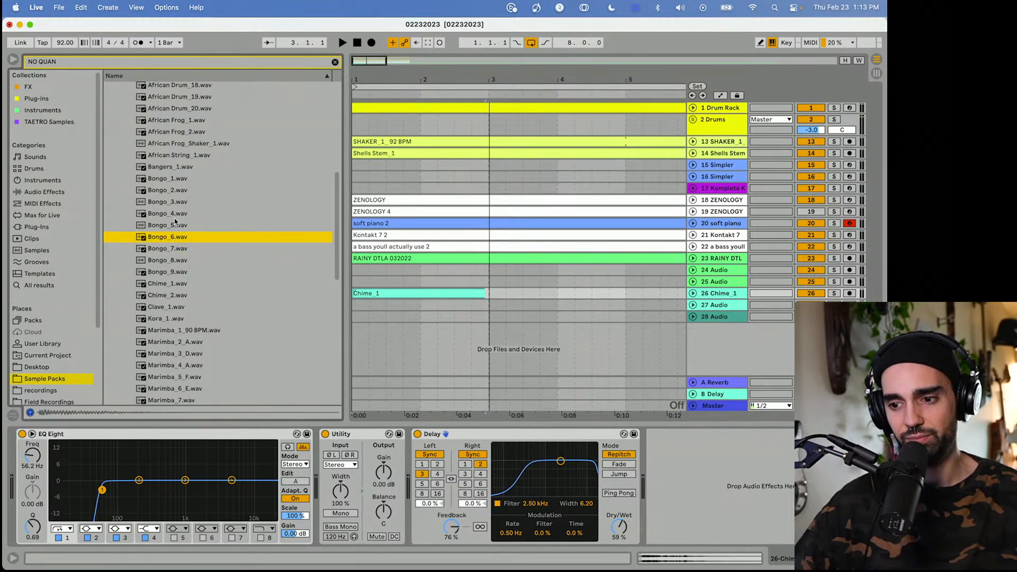
pyautogui.click(174, 218)
pyautogui.press('Up')
pyautogui.press('Up')
pyautogui.press('Up')
pyautogui.press('Up')
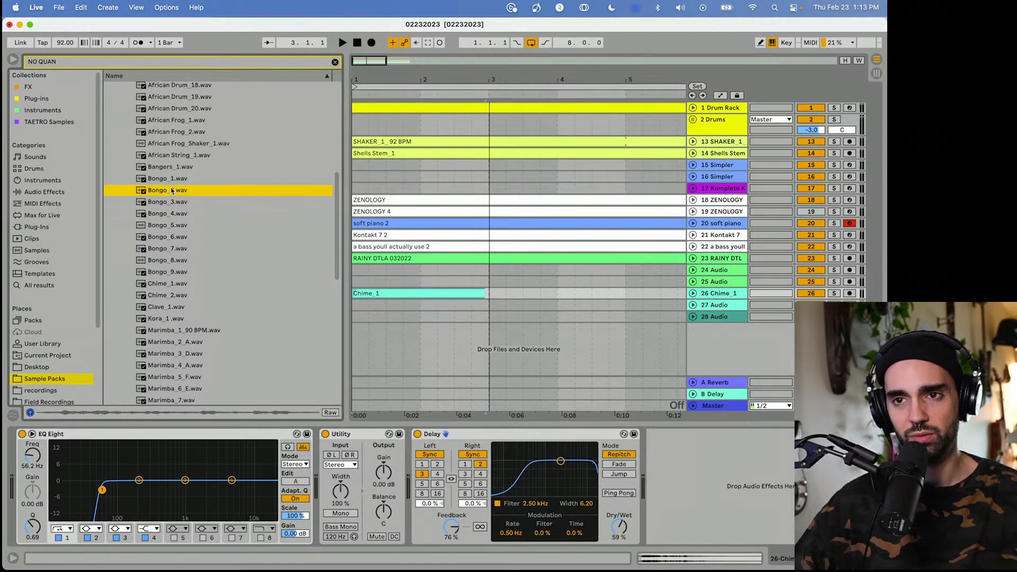
# Preview Shaker_13.wav and another percussion one-shot further down the folder.
pyautogui.scroll(-2, 175, 259)
pyautogui.scroll(-8, 176, 263)
pyautogui.click(188, 335)
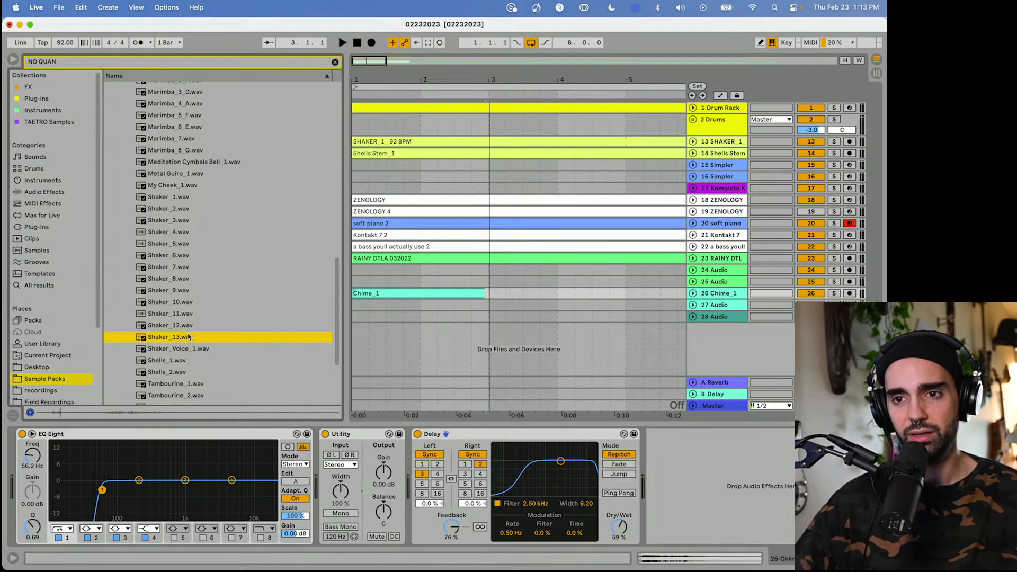
pyautogui.scroll(-2, 189, 337)
pyautogui.click(189, 370)
pyautogui.scroll(5, 178, 304)
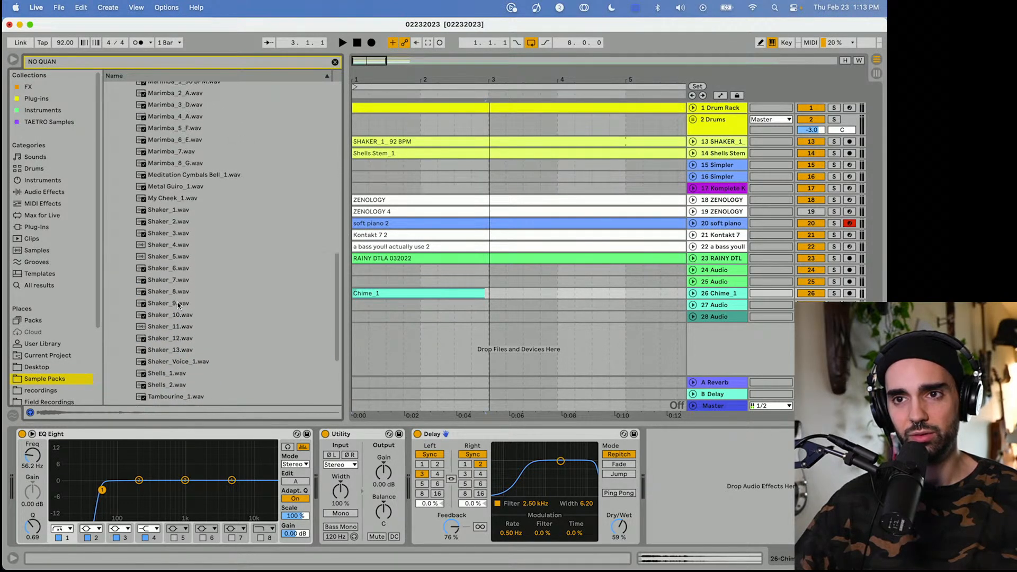
# Compare the Marimba_2_A, Marimba_3_D and Marimba_4_A one-shots.
pyautogui.click(178, 183)
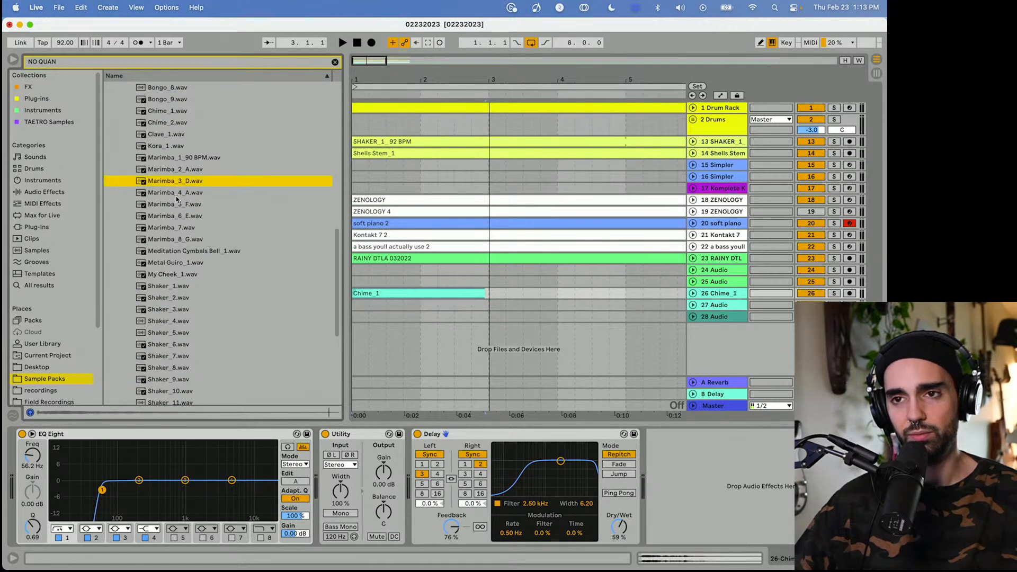
pyautogui.click(177, 194)
pyautogui.click(176, 183)
pyautogui.click(178, 172)
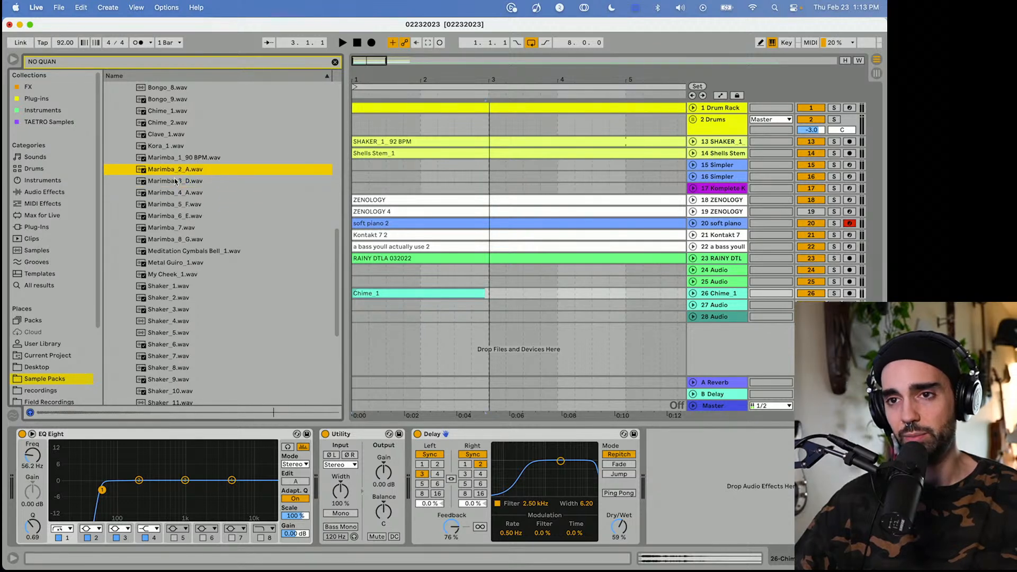
pyautogui.click(177, 182)
# Load Marimba_3_D.wav into the empty Simpler on track 15, with the track unfolded and armed for recording.
pyautogui.click(716, 166)
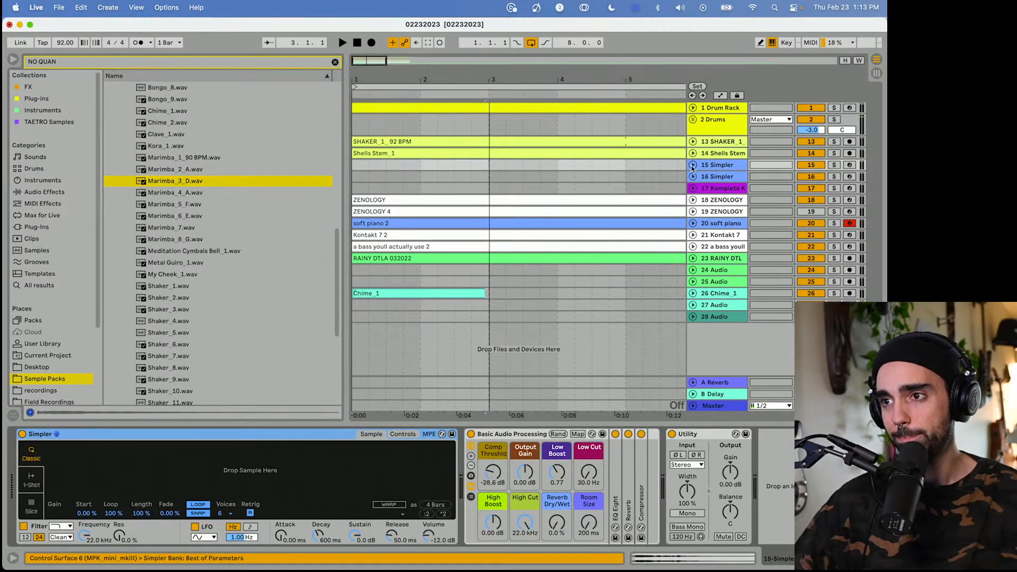
pyautogui.click(692, 165)
pyautogui.moveTo(176, 184); pyautogui.dragTo(196, 479)
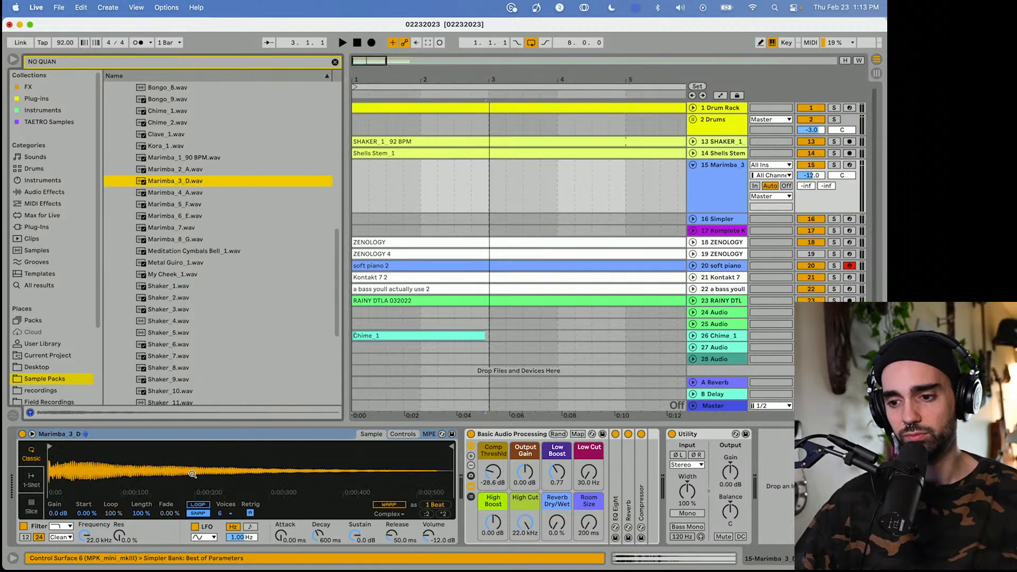
pyautogui.click(849, 165)
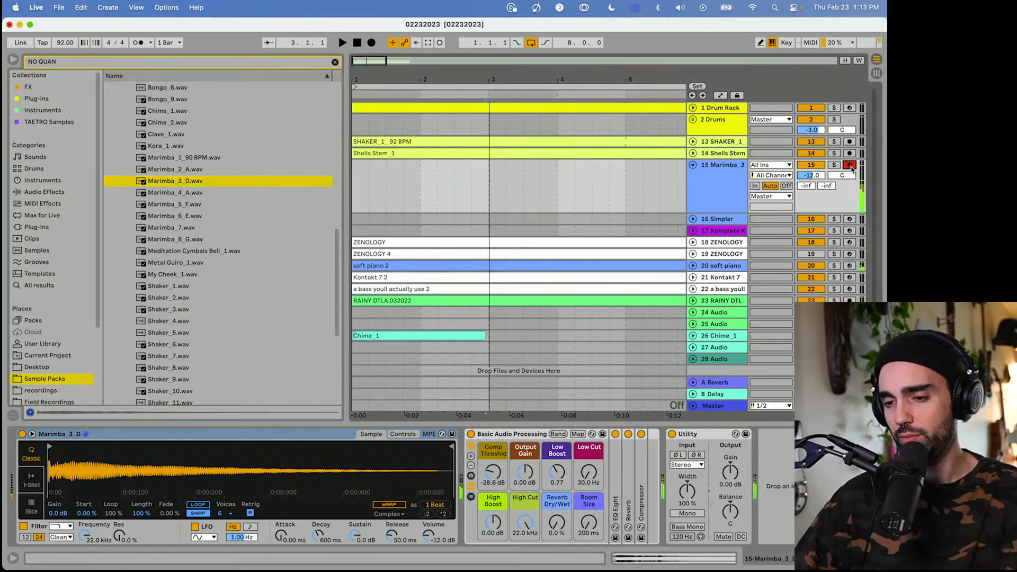
# Set the marimba Simpler's release to 17.7 s and transpose to -2 st, and raise the track's Low Cut macro to 713 Hz.
pyautogui.moveTo(392, 534); pyautogui.dragTo(392, 514)
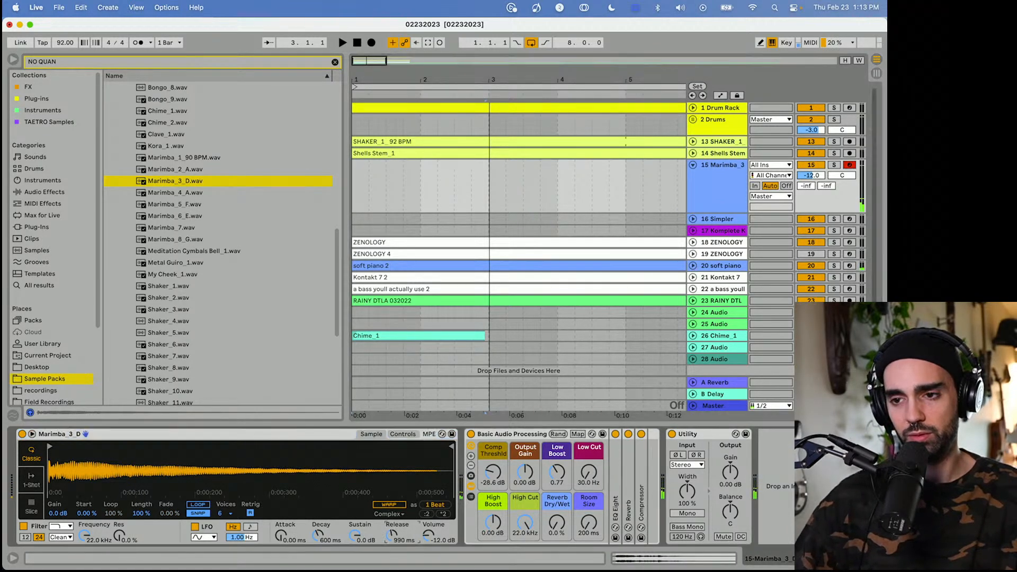
pyautogui.click(405, 434)
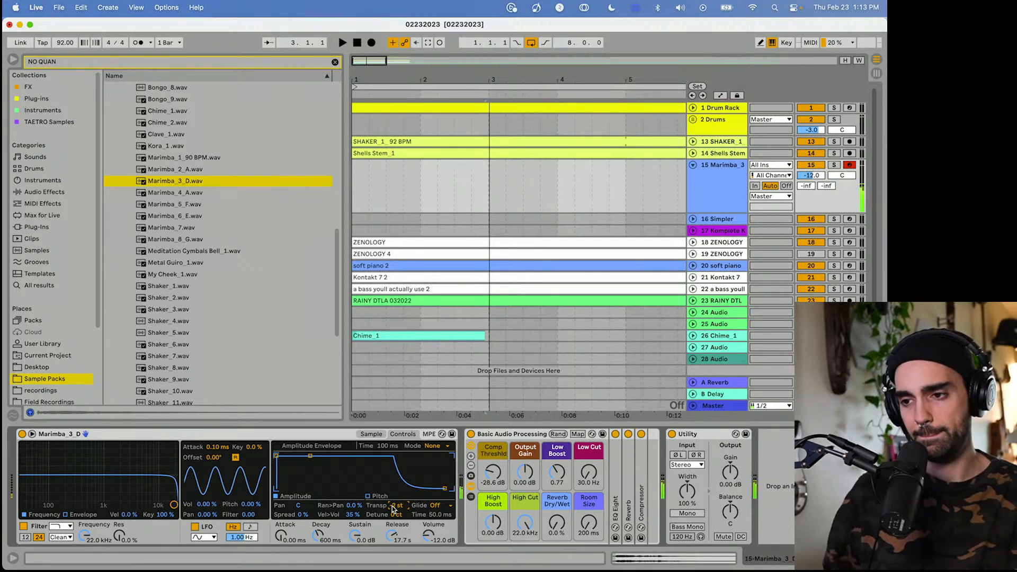
pyautogui.moveTo(588, 472); pyautogui.dragTo(588, 469)
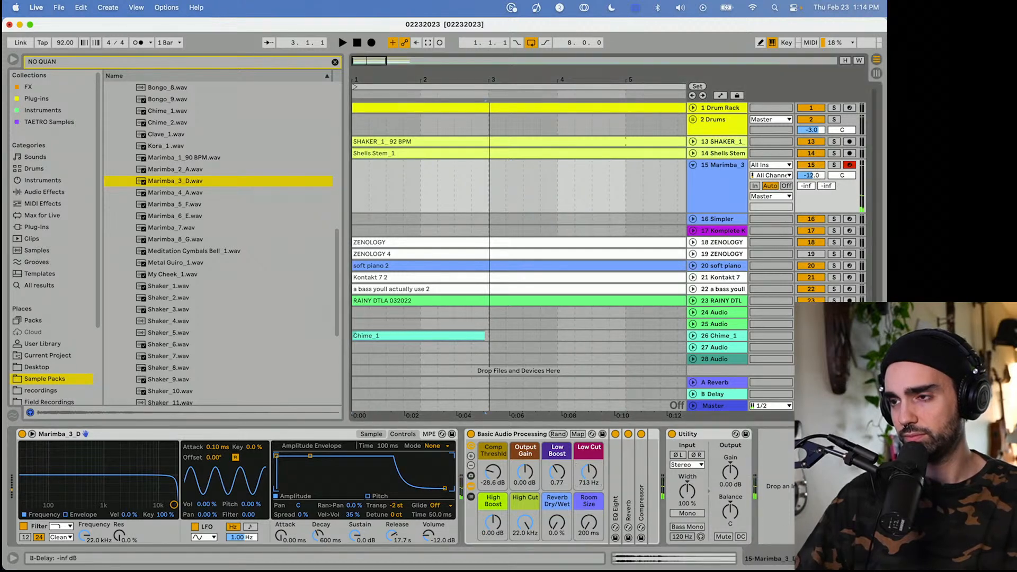
# Set track 15's B Delay send to -11.0 dB and the Basic Delays macro 3 on the Delay return to 94.
pyautogui.click(608, 399)
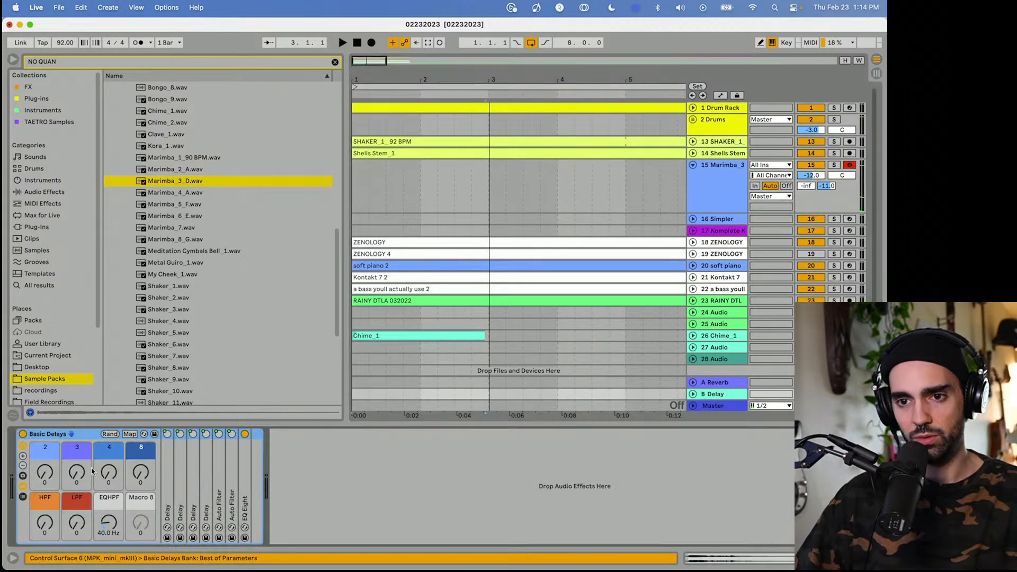
pyautogui.moveTo(77, 471); pyautogui.dragTo(77, 457)
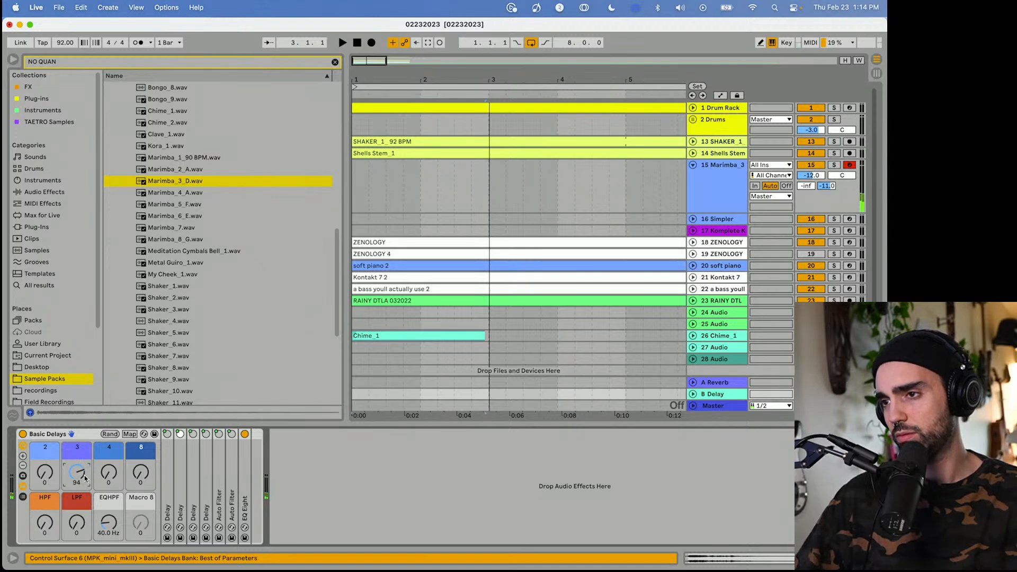
# Lower the Low Cut macro on track 15 Marimba_3_D to 116 Hz.
pyautogui.click(708, 181)
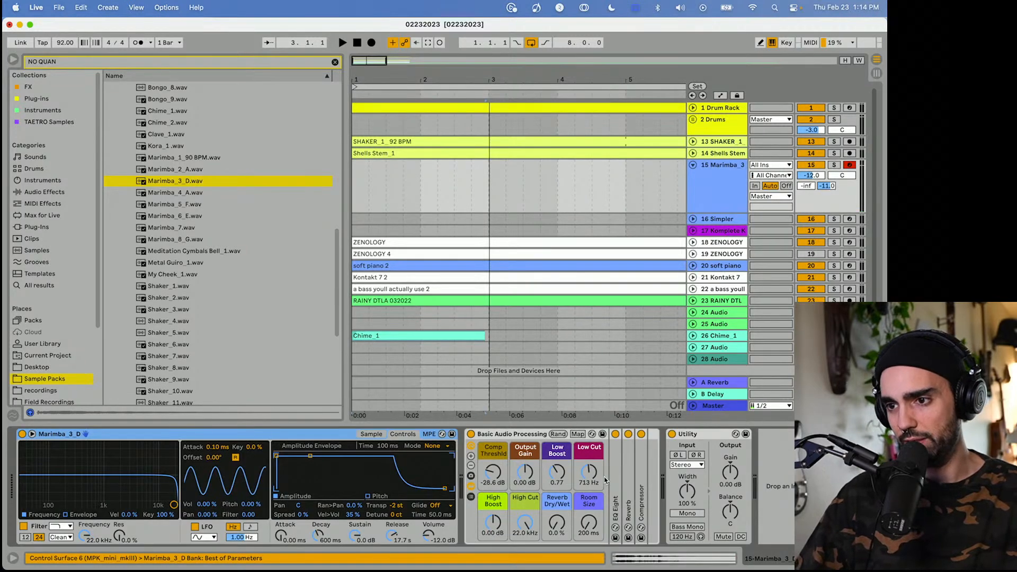
pyautogui.moveTo(590, 472)
pyautogui.mouseDown()
pyautogui.moveTo(589, 485)
pyautogui.moveTo(595, 473)
pyautogui.mouseUp()
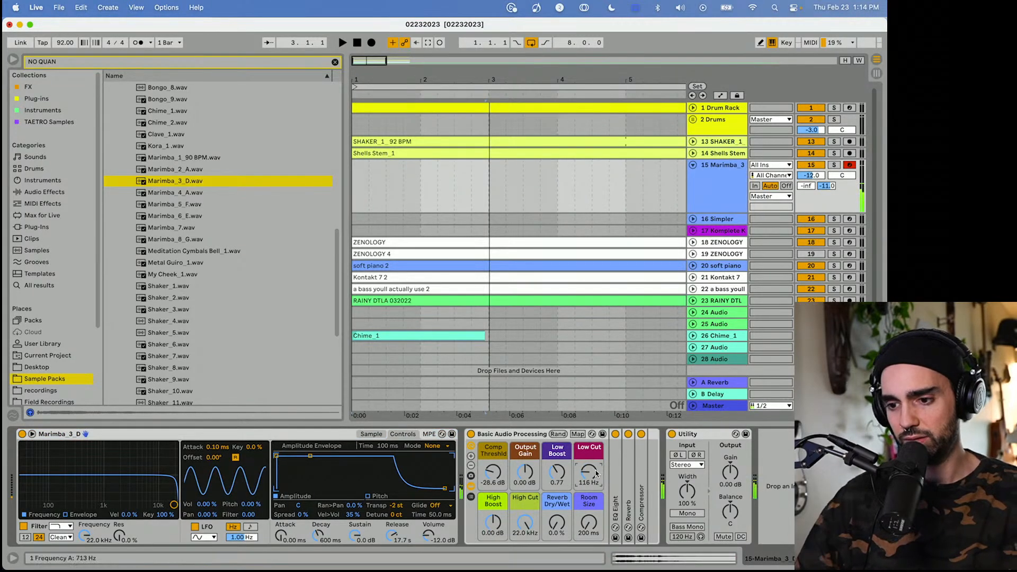
# Play the loop and try transposing the marimba Simpler to -4 st.
pyautogui.press('space')
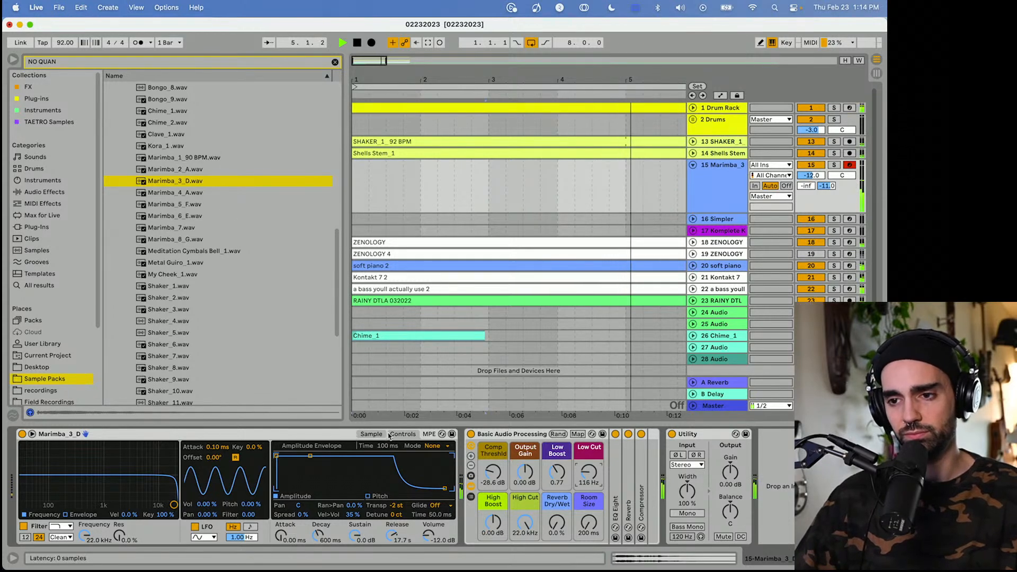
pyautogui.moveTo(399, 506); pyautogui.dragTo(398, 510)
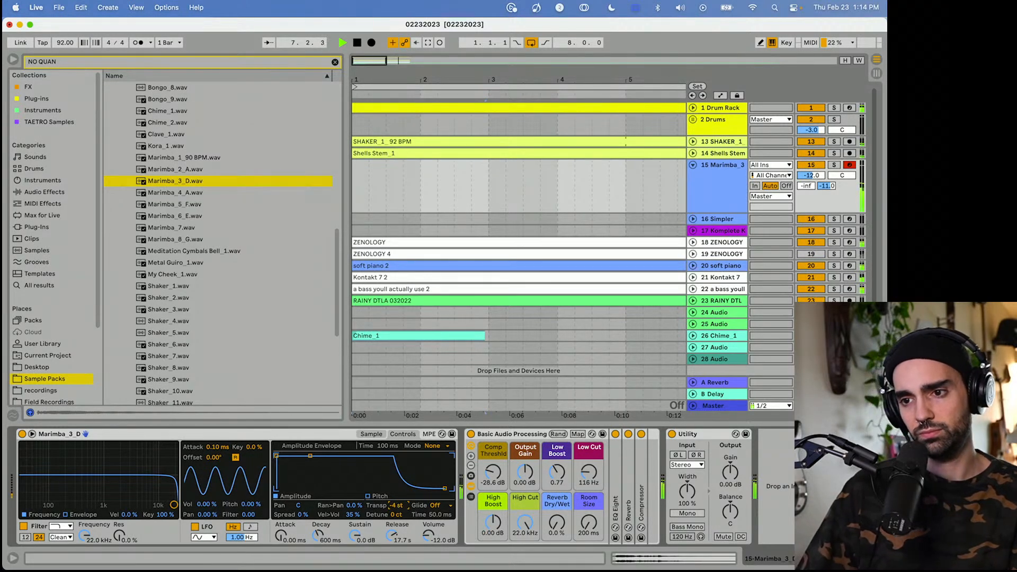
# Find the Tuner audio effect and insert it directly after the marimba Simpler on track 15.
pyautogui.click(48, 191)
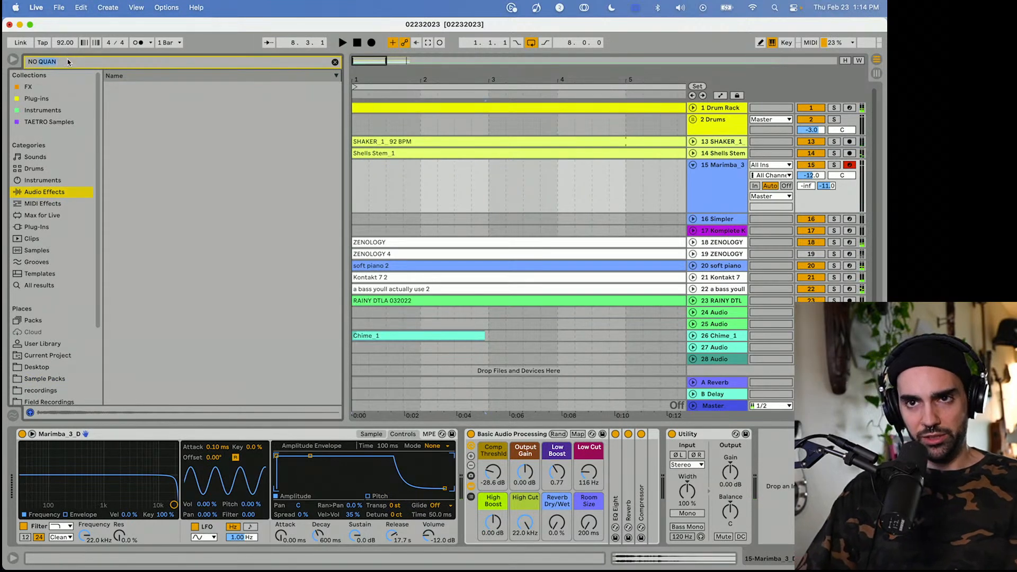
pyautogui.write('TUN ER')
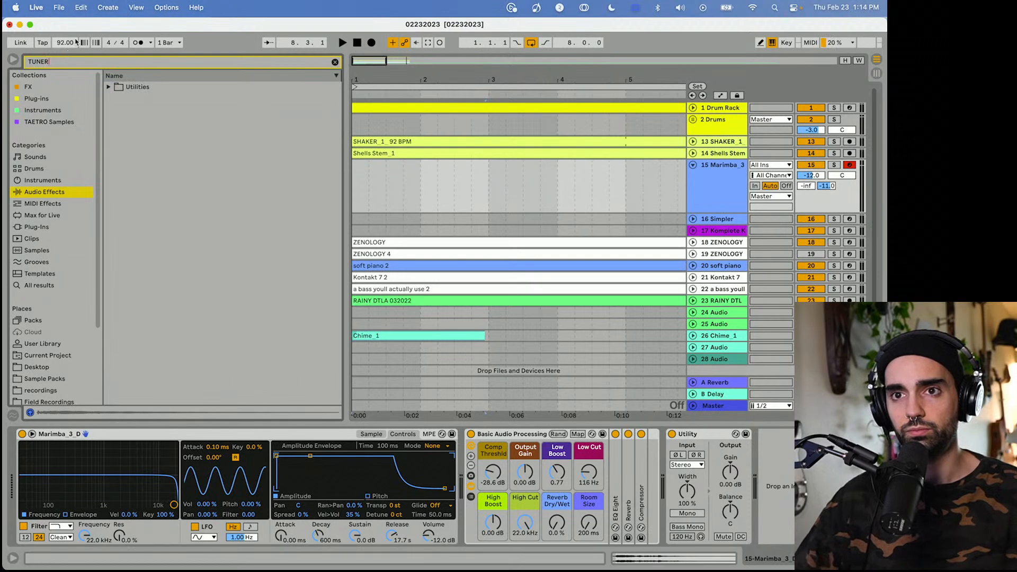
pyautogui.press('Down')
pyautogui.press('Right')
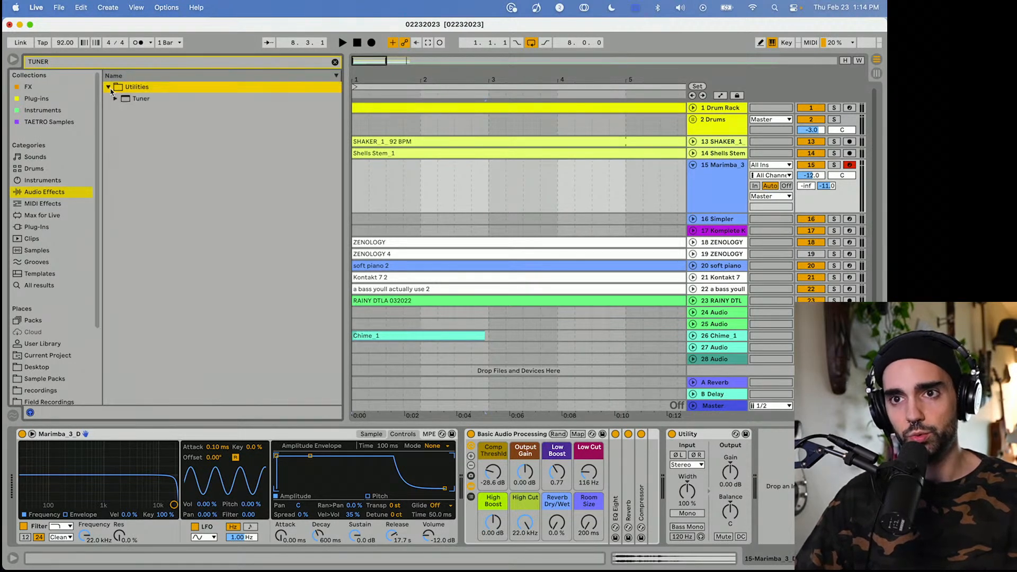
pyautogui.press('Down')
pyautogui.moveTo(268, 248); pyautogui.dragTo(462, 504)
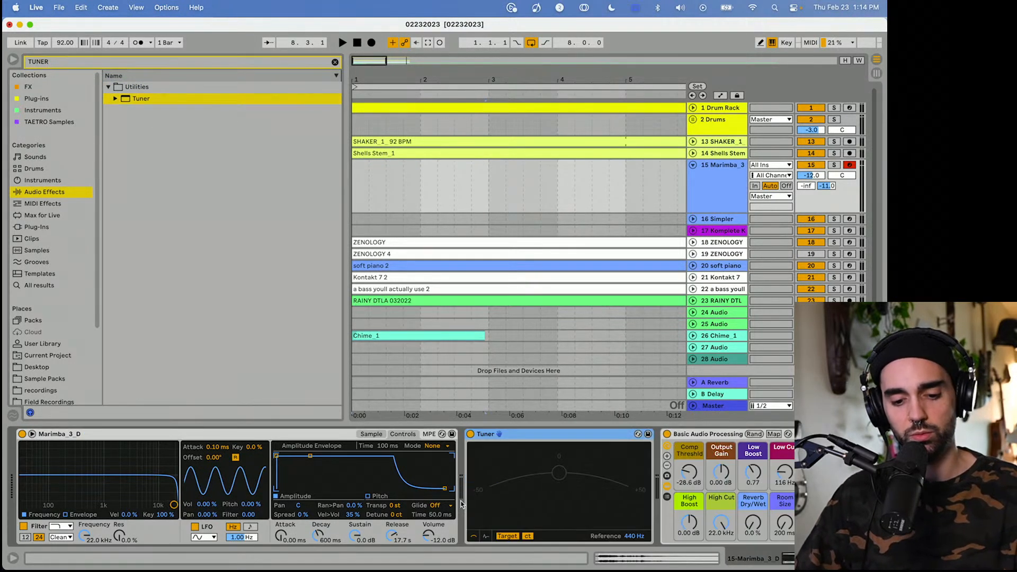
# Retune the marimba Simpler's transpose against the Tuner and turn on Warp for its sample.
pyautogui.click(377, 437)
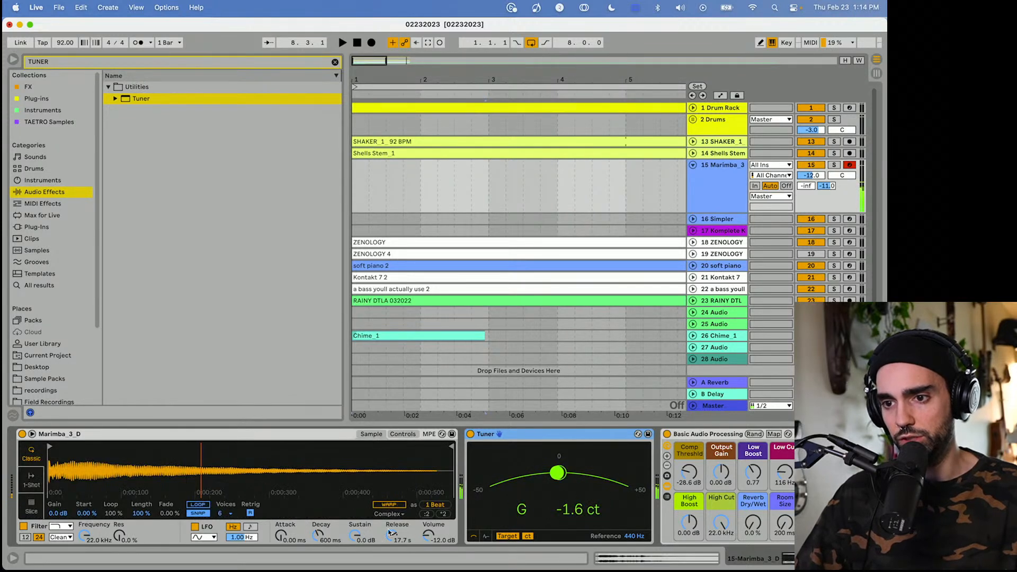
pyautogui.click(402, 434)
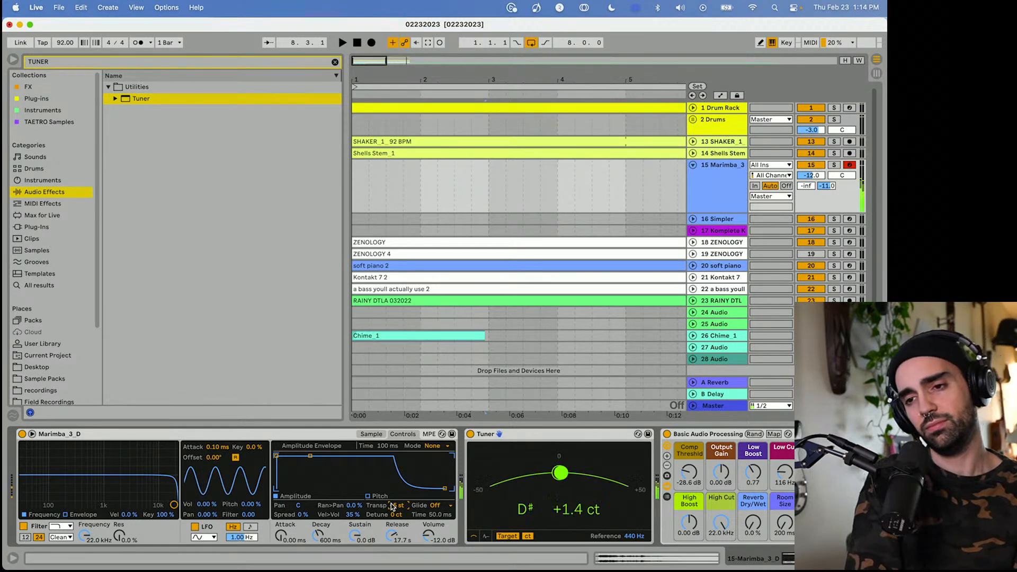
pyautogui.click(369, 434)
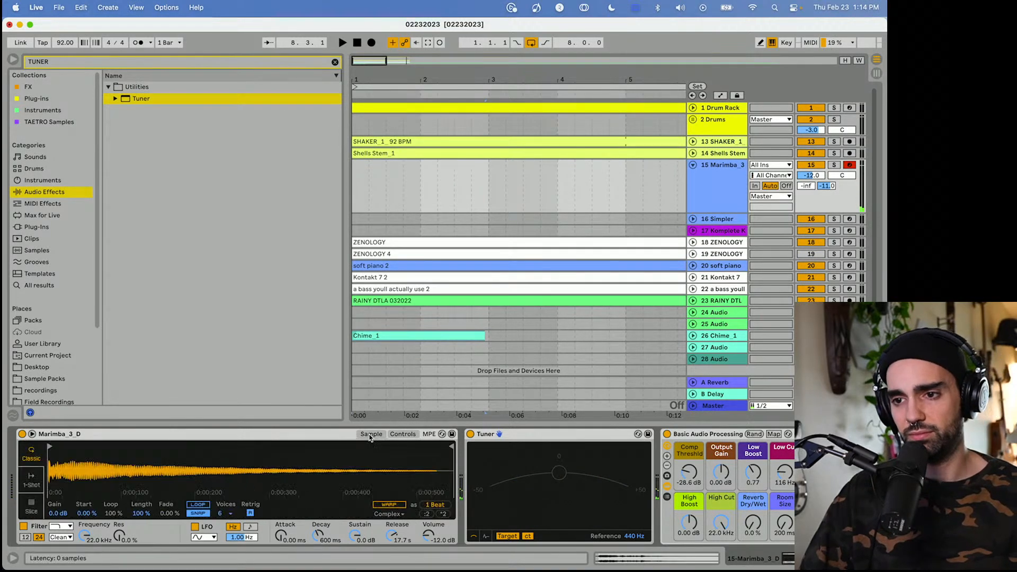
pyautogui.click(392, 505)
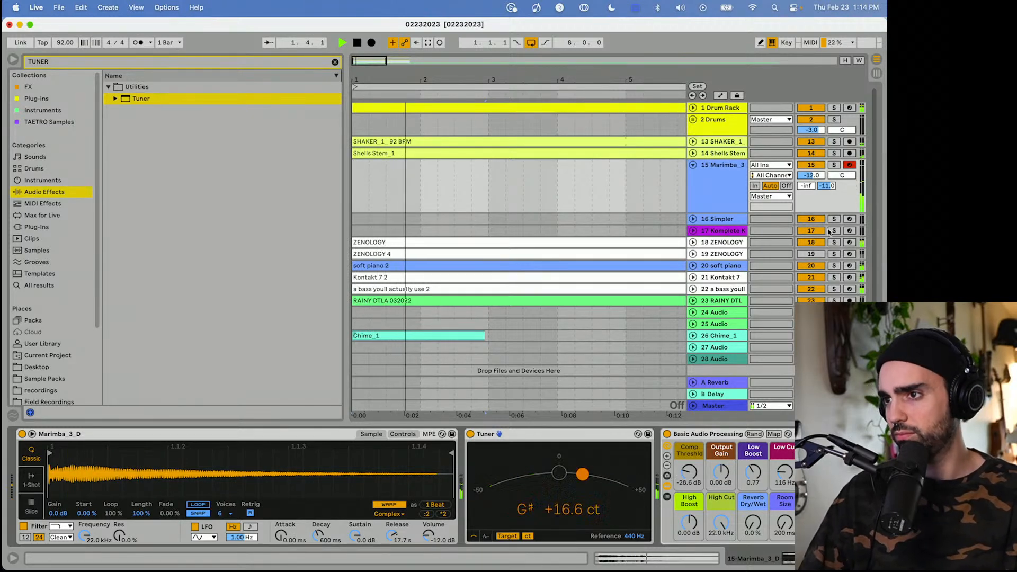
# Set track 15's volume to -13.4 dB, High Cut to 2.02 kHz, Reverb Dry/Wet to 58 % and Room Size to 2.47 s.
pyautogui.moveTo(815, 177); pyautogui.dragTo(816, 185)
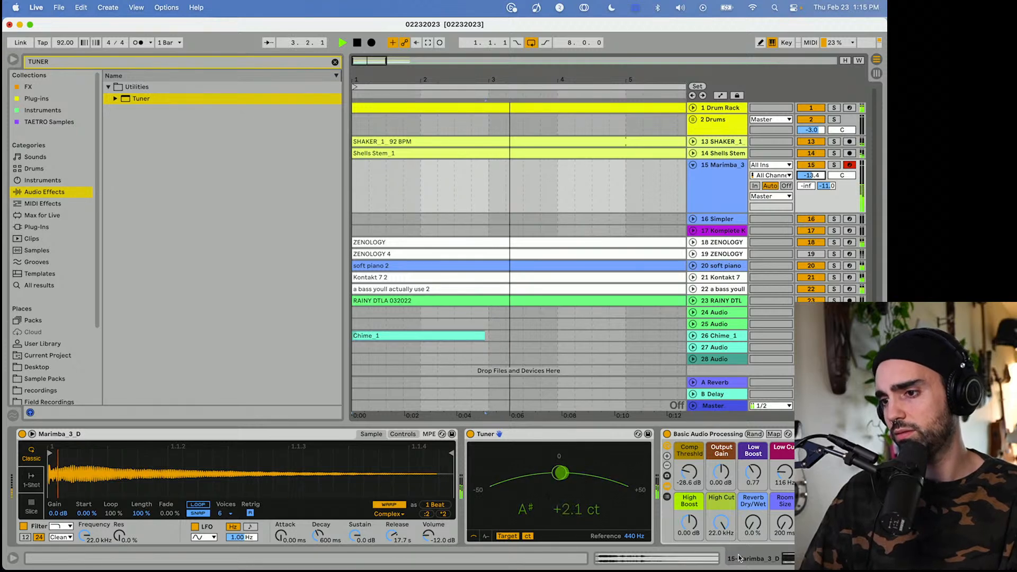
pyautogui.moveTo(721, 523)
pyautogui.mouseDown()
pyautogui.moveTo(722, 546)
pyautogui.moveTo(756, 531)
pyautogui.moveTo(754, 514)
pyautogui.moveTo(728, 531)
pyautogui.mouseUp()
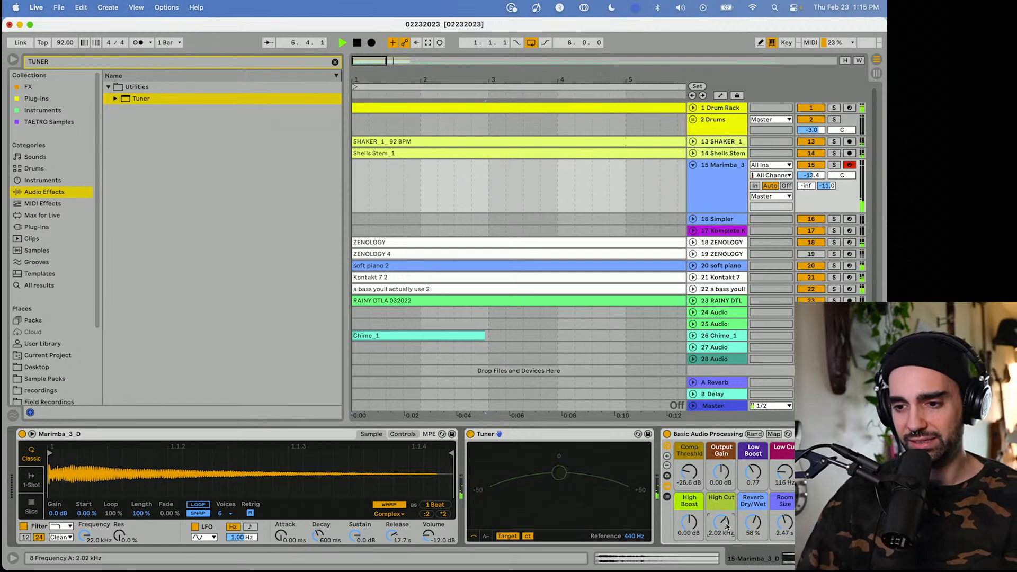
pyautogui.press('space')
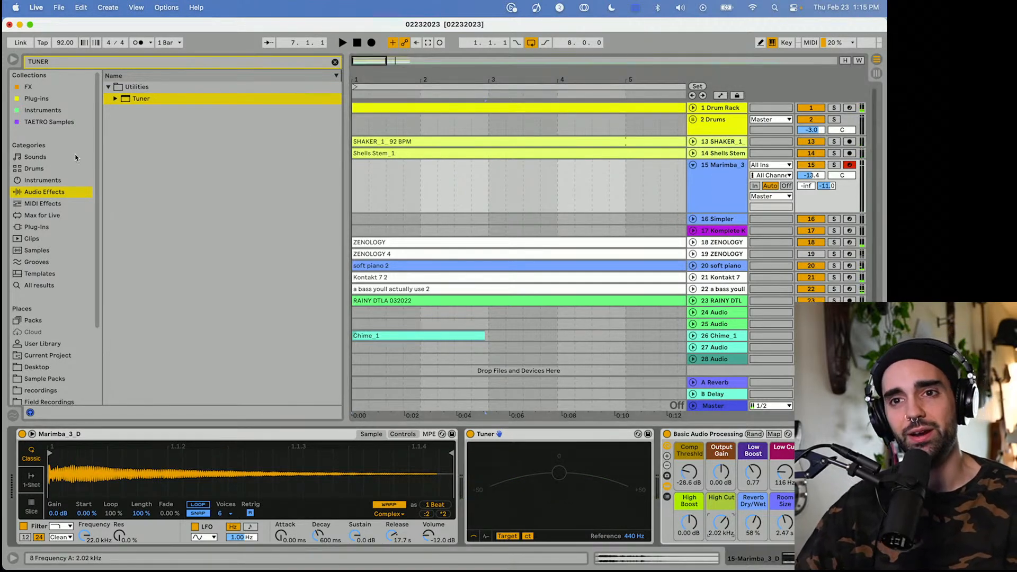
# Add the Efx FRAGMENTS plug-in to the marimba track, at the end of its device chain.
pyautogui.click(36, 99)
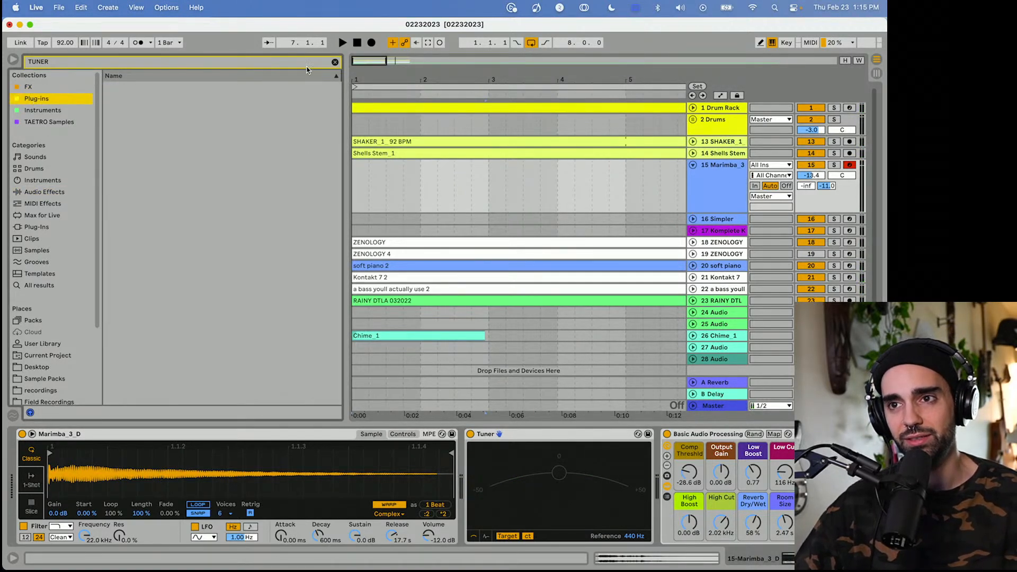
pyautogui.click(335, 63)
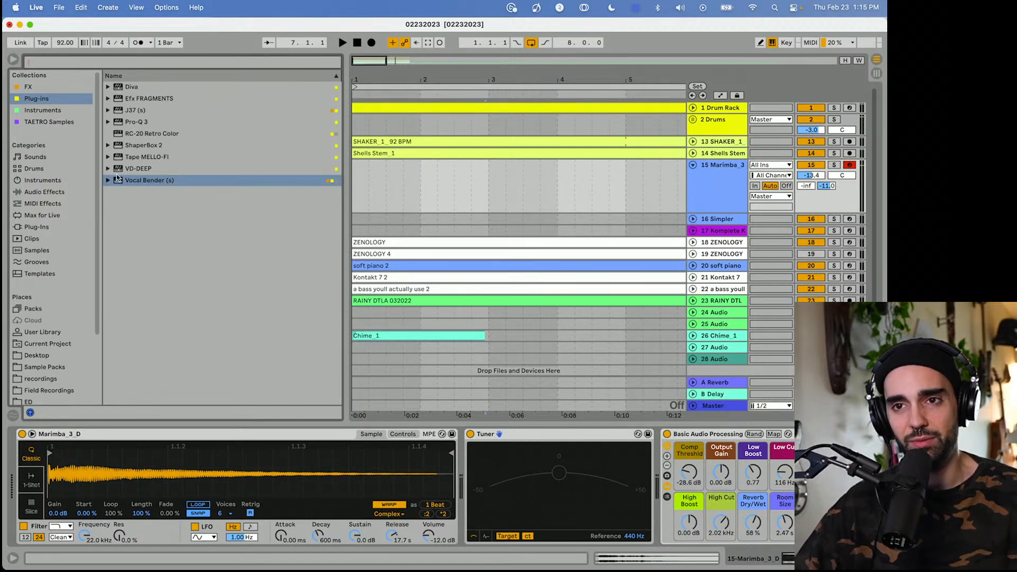
pyautogui.moveTo(135, 99); pyautogui.dragTo(456, 184)
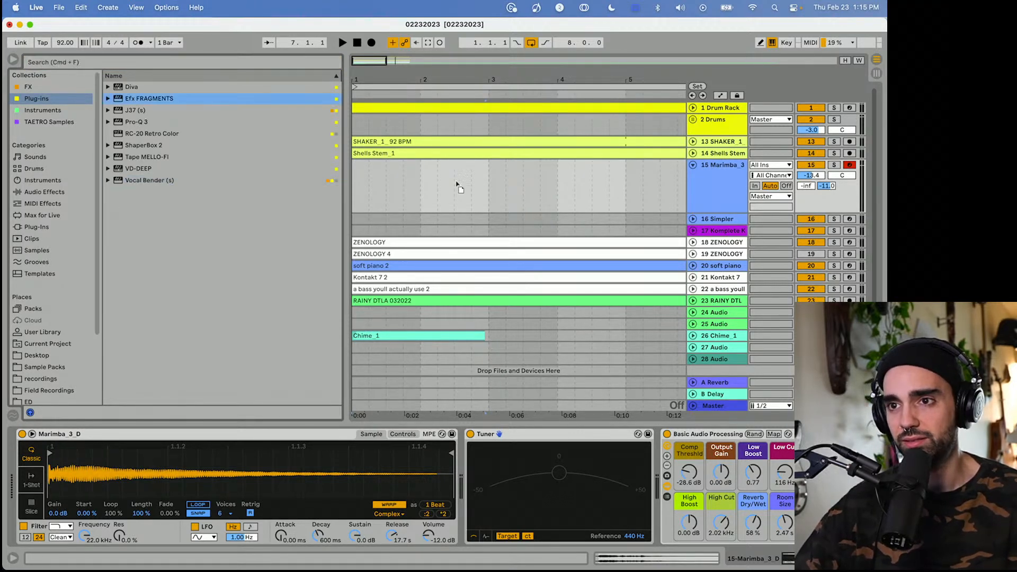
pyautogui.press('Return')
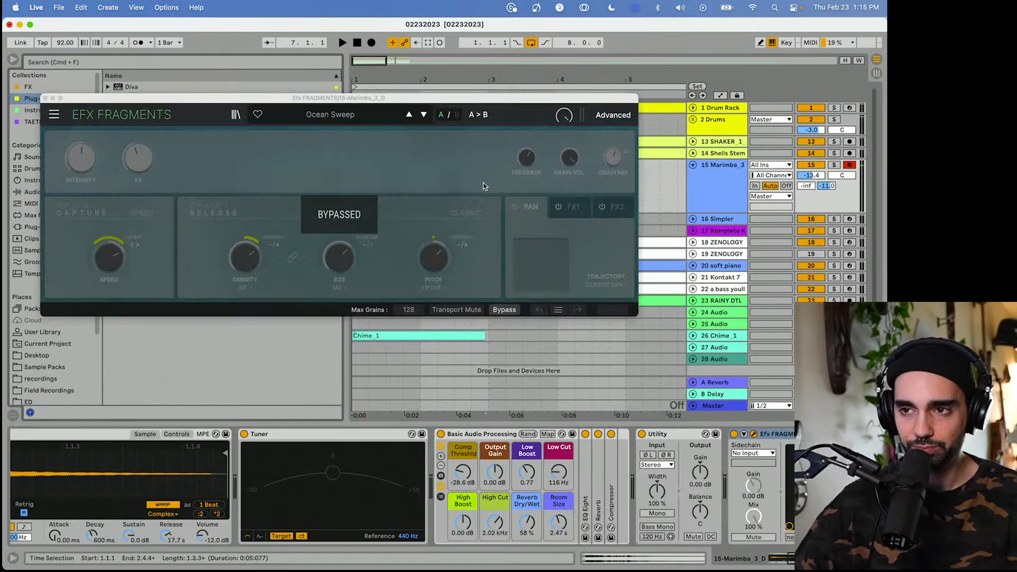
# Load the Responsive Reverses preset in Efx FRAGMENTS and close the plug-in window.
pyautogui.click(330, 115)
pyautogui.moveTo(318, 131)
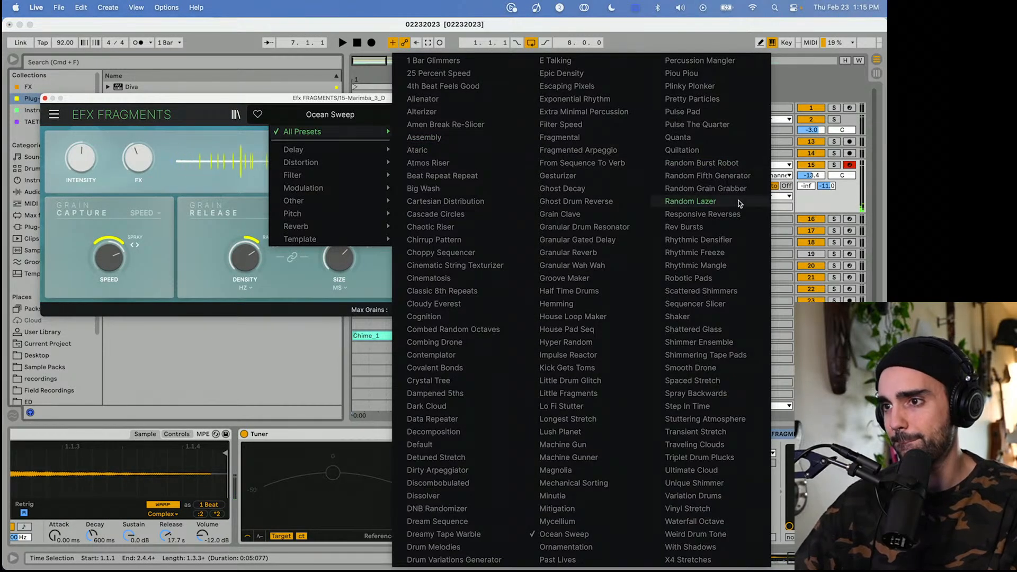
pyautogui.click(704, 214)
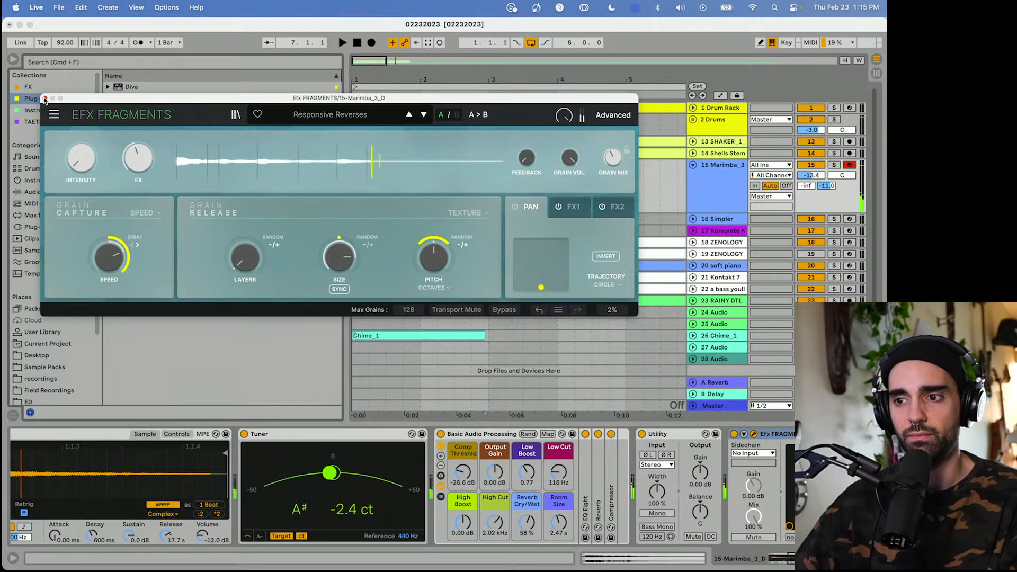
pyautogui.click(45, 99)
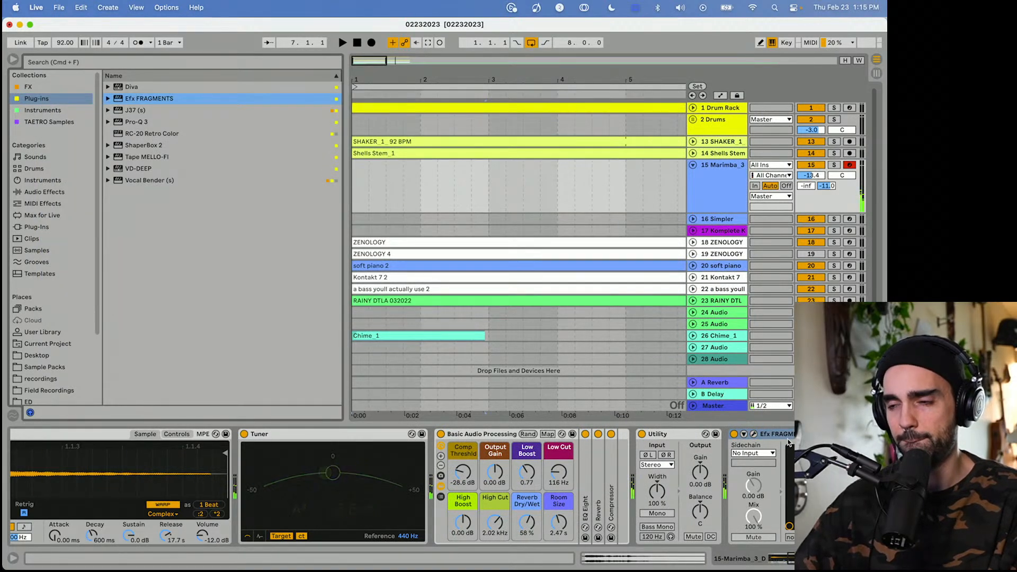
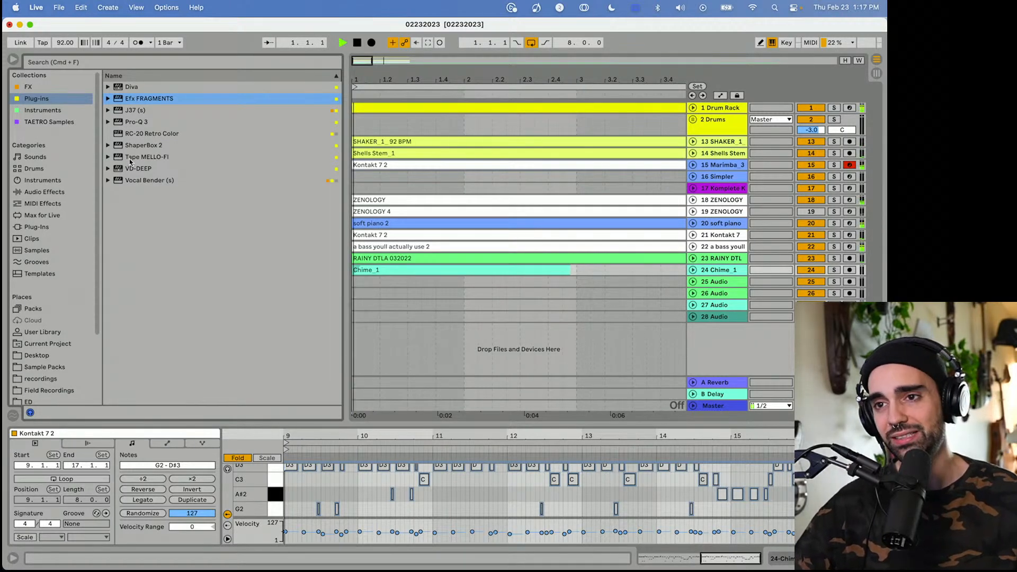
# Solo track 18 ZENOLOGY and add the Tape MELLO-FI plug-in to it.
pyautogui.click(834, 201)
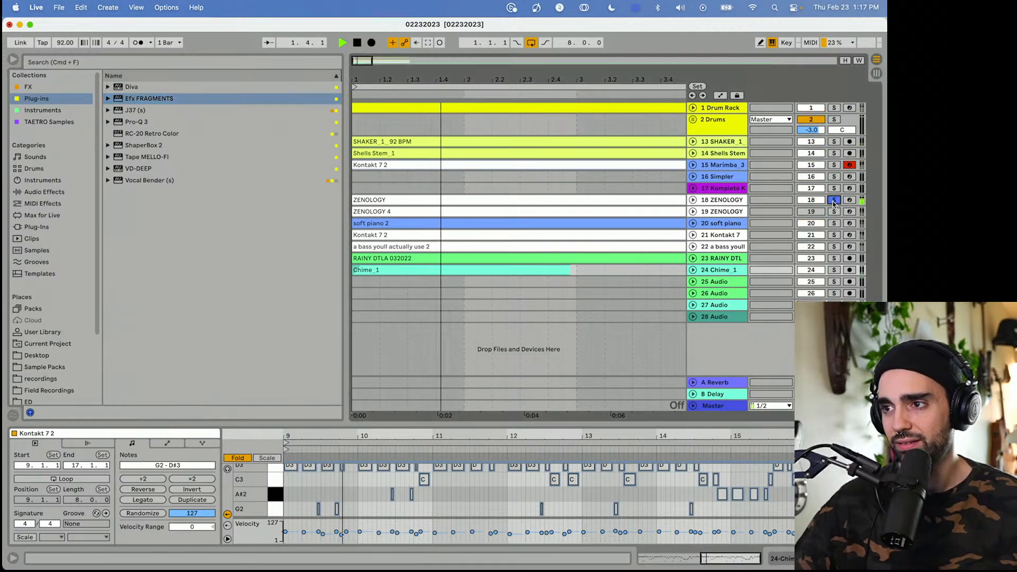
pyautogui.press('space')
pyautogui.moveTo(141, 158); pyautogui.dragTo(340, 174)
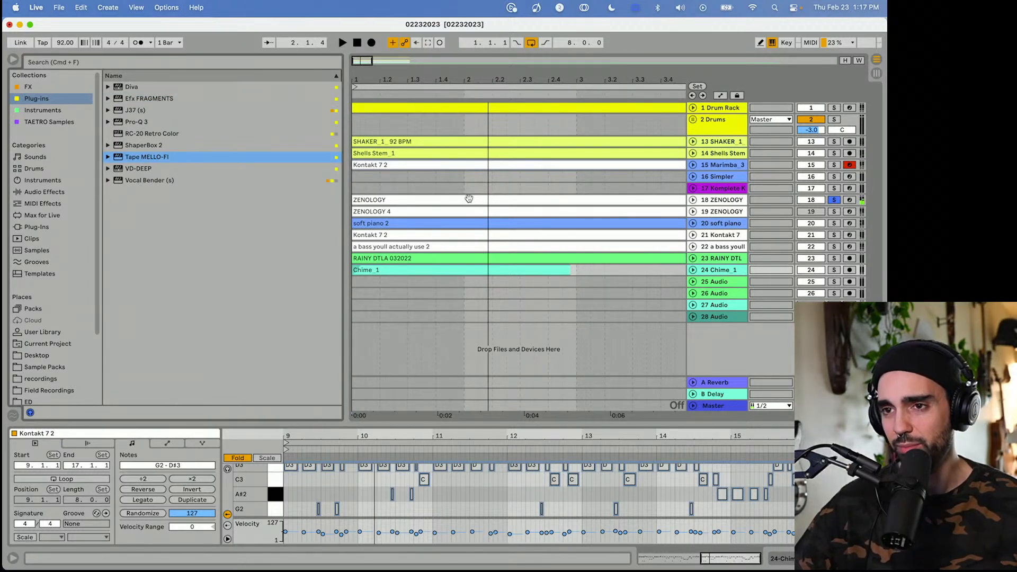
pyautogui.moveTo(469, 199); pyautogui.dragTo(468, 201)
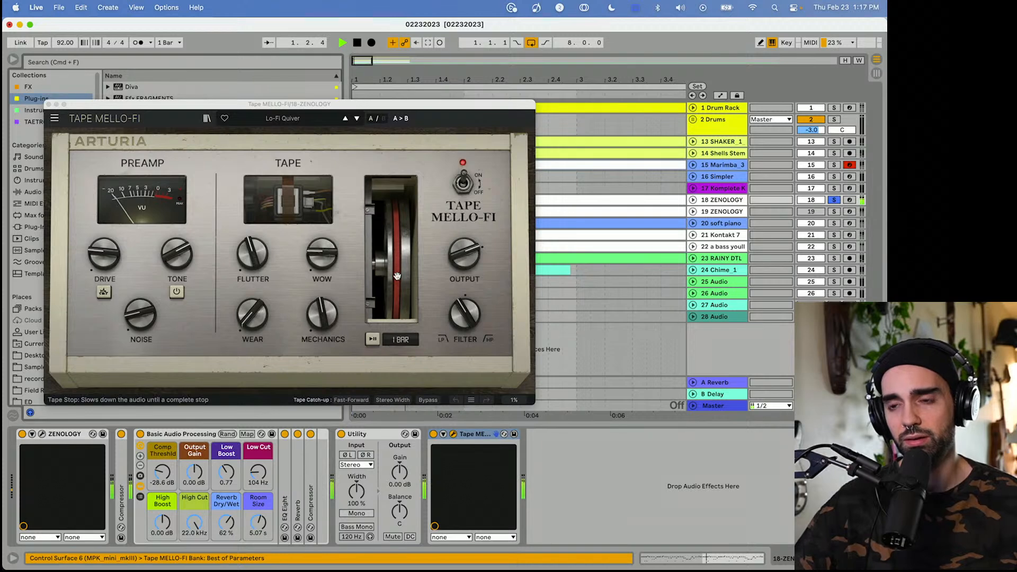
# Adjust Tape MELLO-FI's output and compare track 18 with the effect bypassed and active, leaving it active.
pyautogui.press('space')
pyautogui.moveTo(465, 256); pyautogui.dragTo(466, 263)
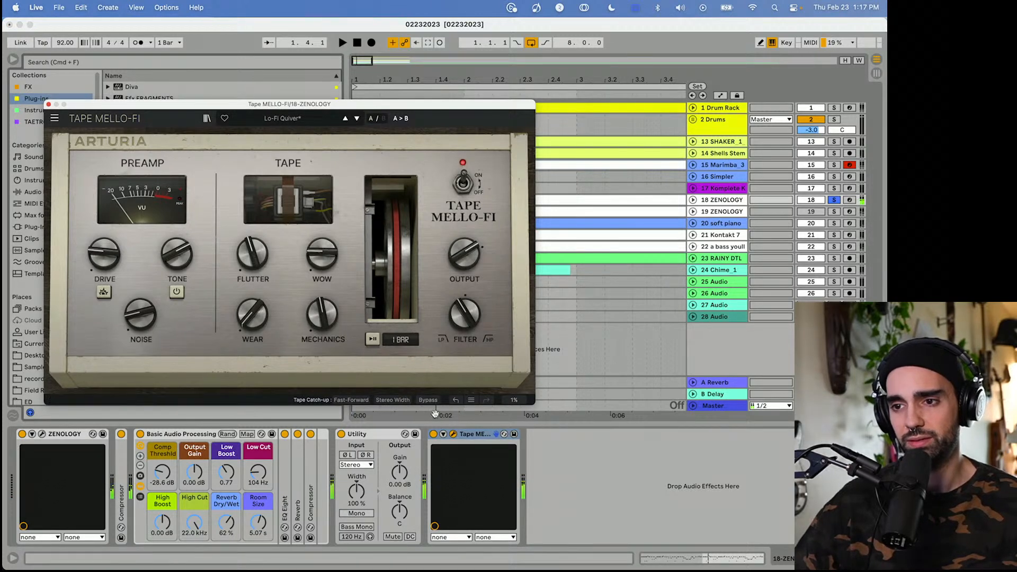
pyautogui.click(433, 437)
pyautogui.click(433, 435)
pyautogui.press('space')
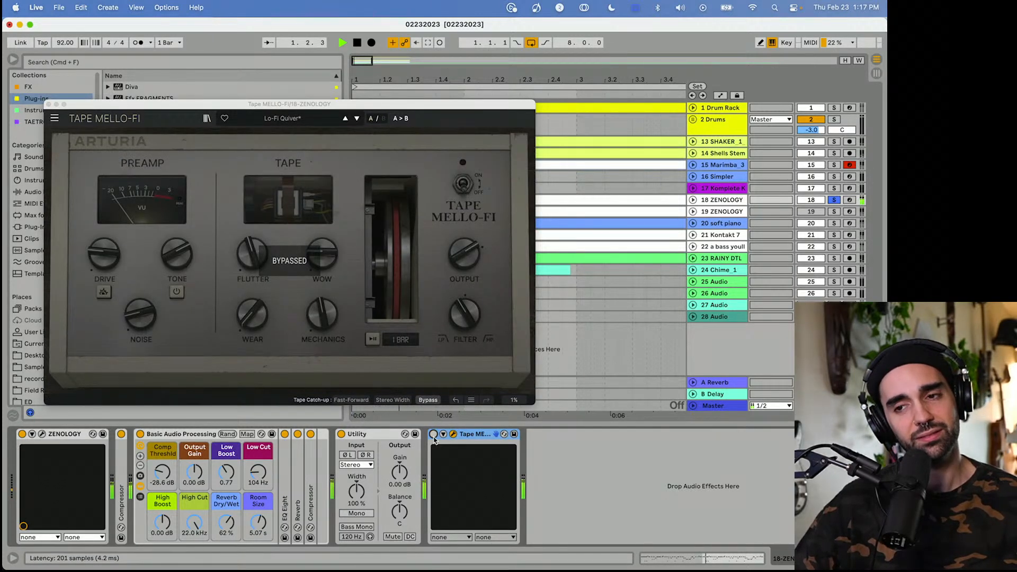
pyautogui.click(434, 435)
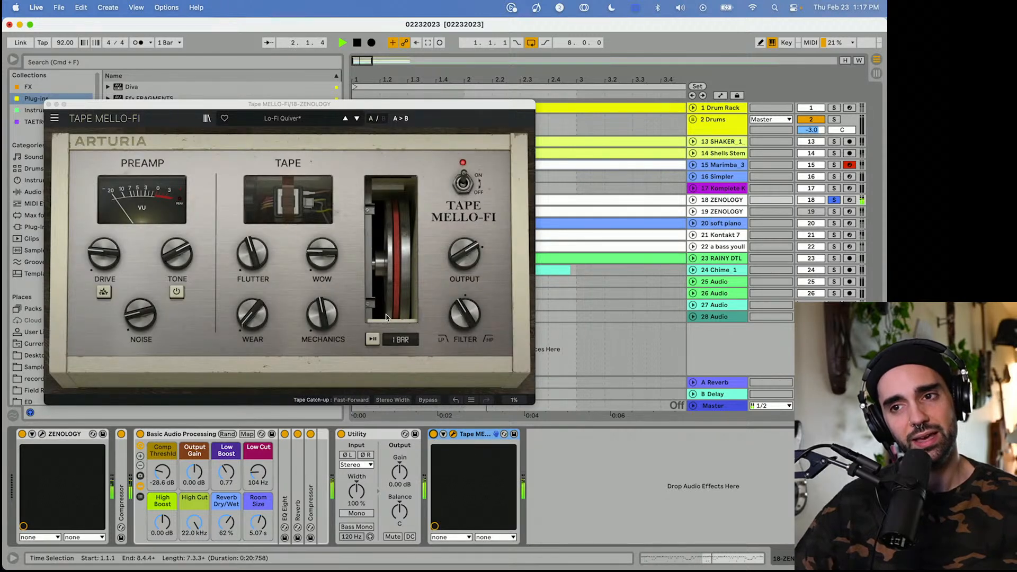
# Unsolo track 18, leave Tape MELLO-FI's tone switch off with its output at -3.11 dB, and close the plug-in window.
pyautogui.click(262, 255)
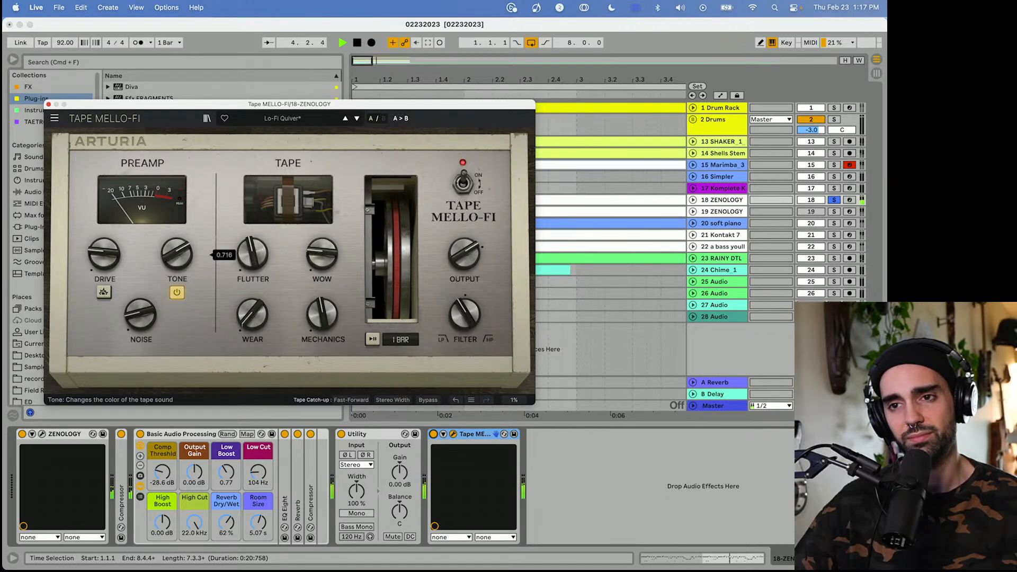
pyautogui.click(834, 200)
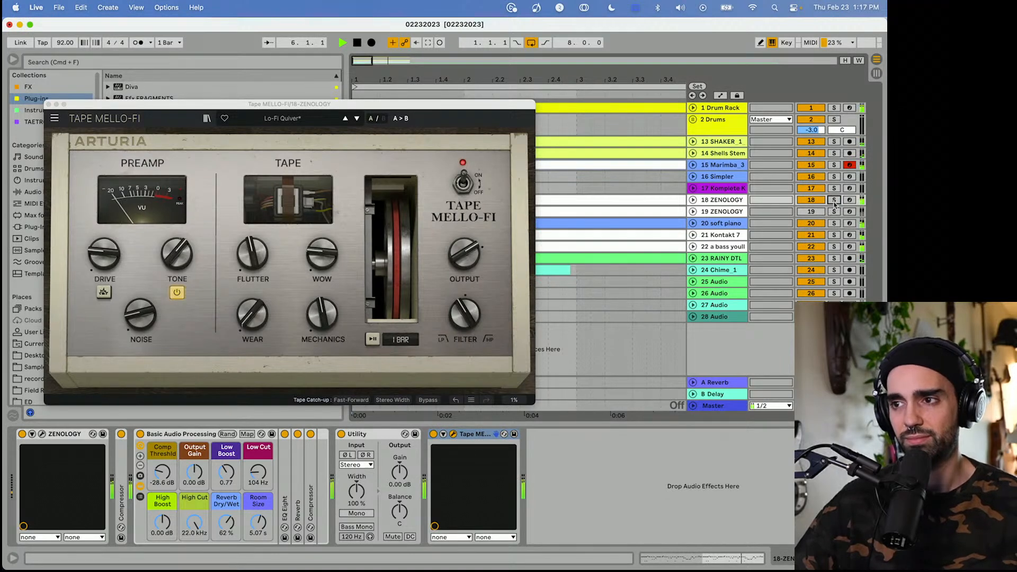
pyautogui.click(179, 290)
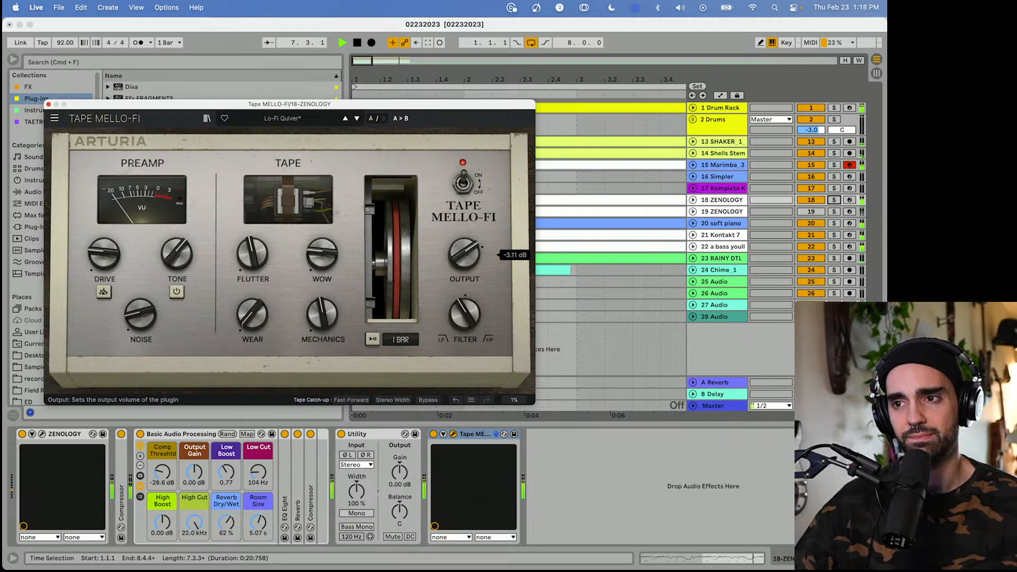
pyautogui.click(48, 104)
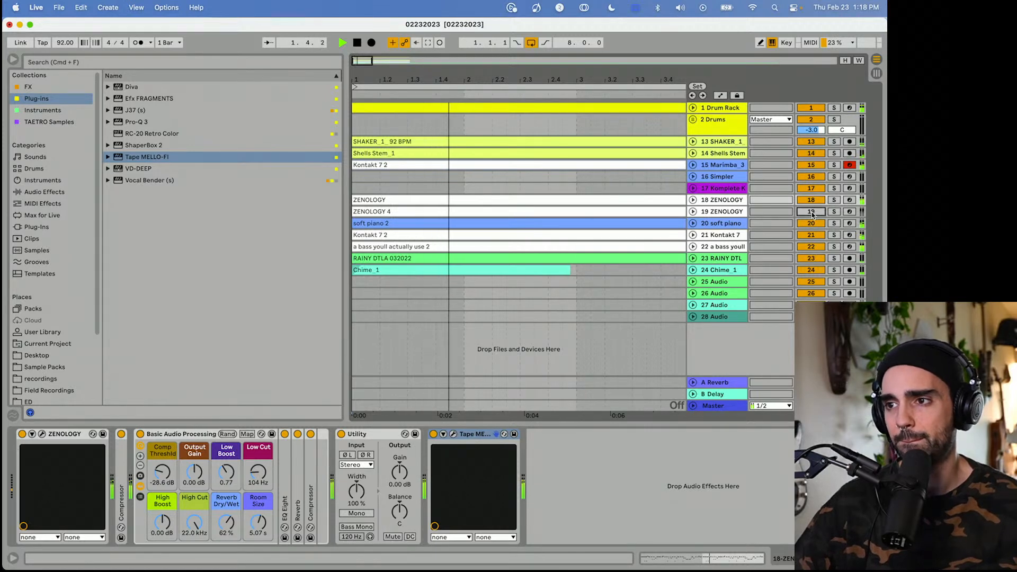
# Unmute and unfold track 19 ZENOLOGY, and paste a copy of track 18's Tape MELLO-FI at the end of its device chain.
pyautogui.click(700, 211)
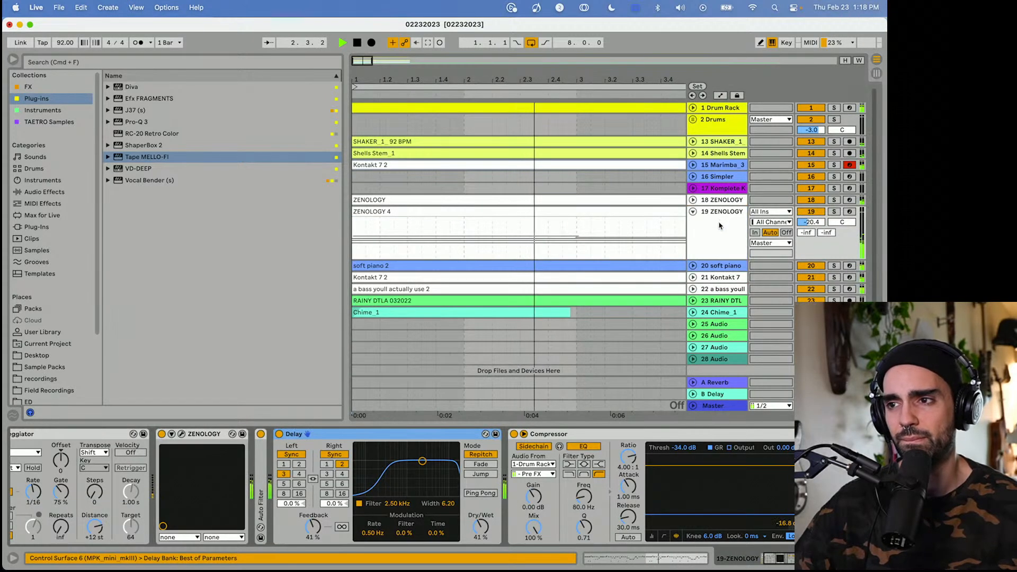
pyautogui.click(712, 203)
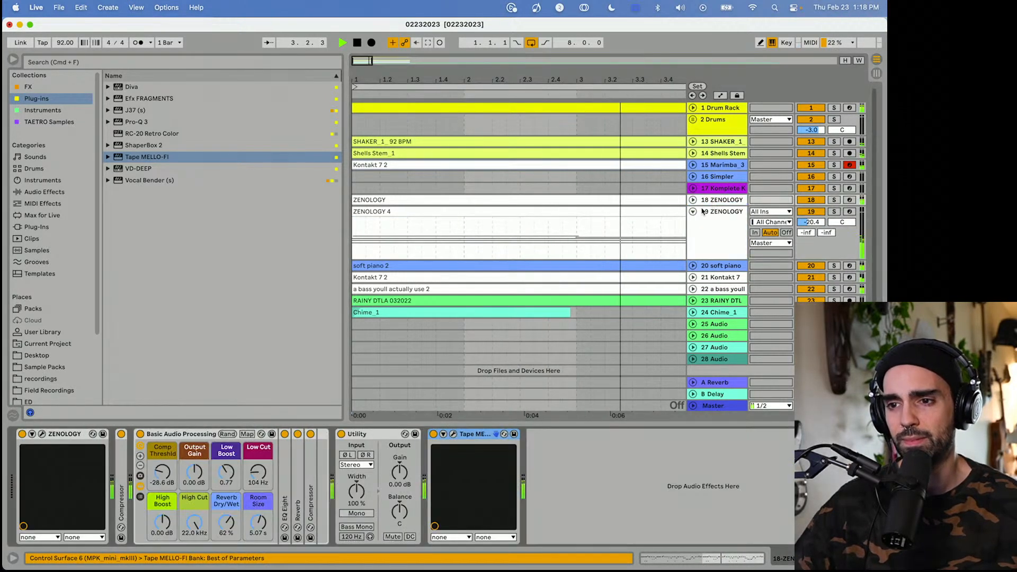
pyautogui.click(715, 239)
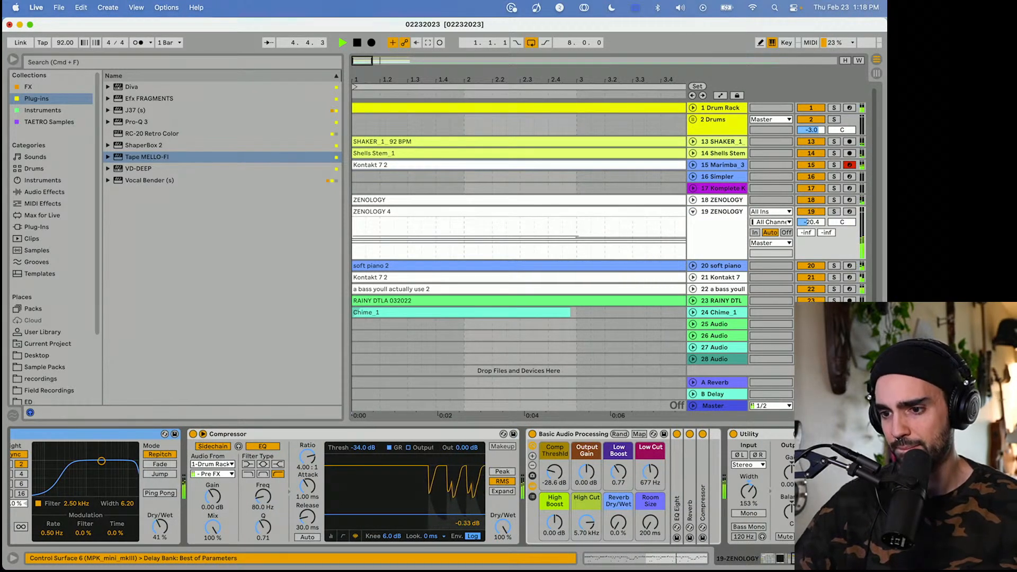
pyautogui.click(847, 488)
pyautogui.press('super+v')
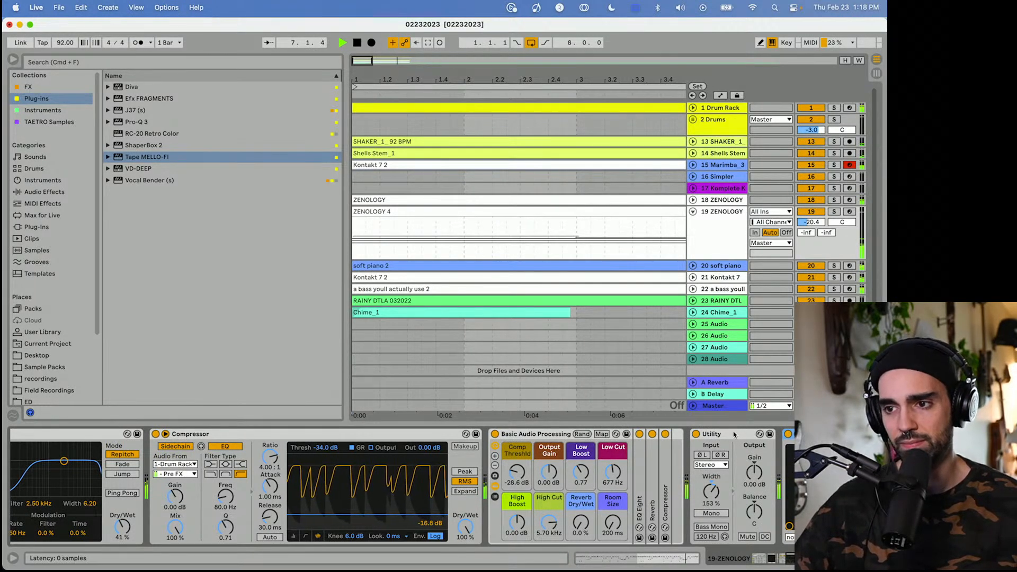
# Fold the Utility, Basic Audio Processing and Tape MELLO-FI devices on track 19 ZENOLOGY and raise the track volume to -17.9 dB.
pyautogui.doubleClick(712, 434)
pyautogui.doubleClick(546, 434)
pyautogui.doubleClick(586, 436)
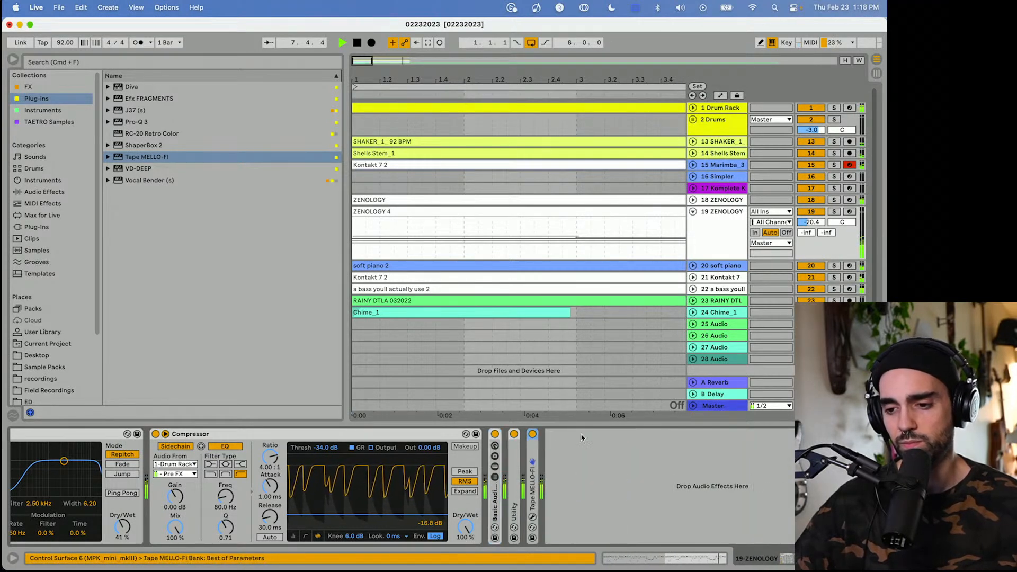
pyautogui.moveTo(822, 223); pyautogui.dragTo(821, 218)
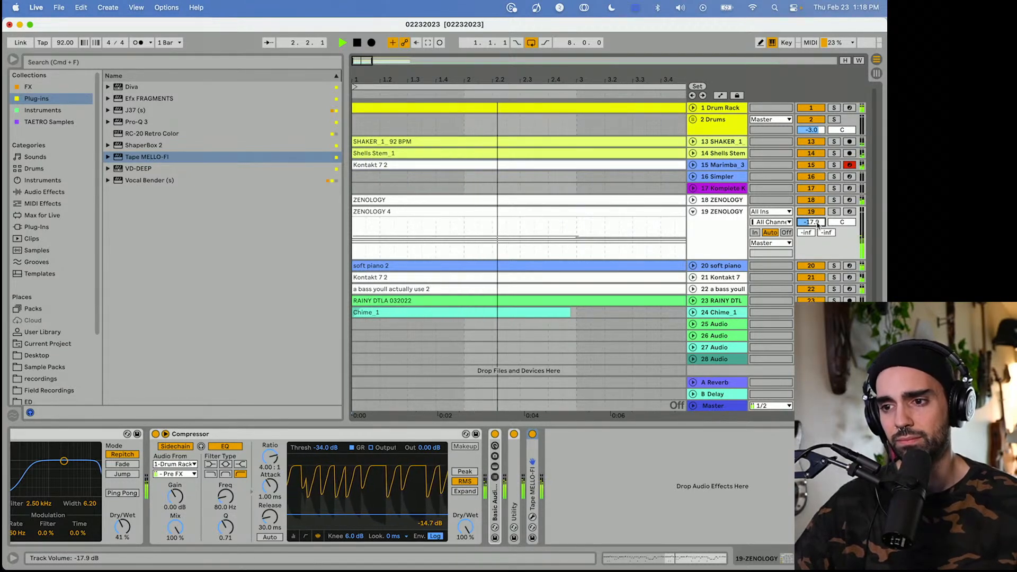
# Unfold the Basic Audio Processing rack on track 19 and raise its High Cut to 16.1 kHz.
pyautogui.hscroll(-10, 276, 450)
pyautogui.click(292, 434)
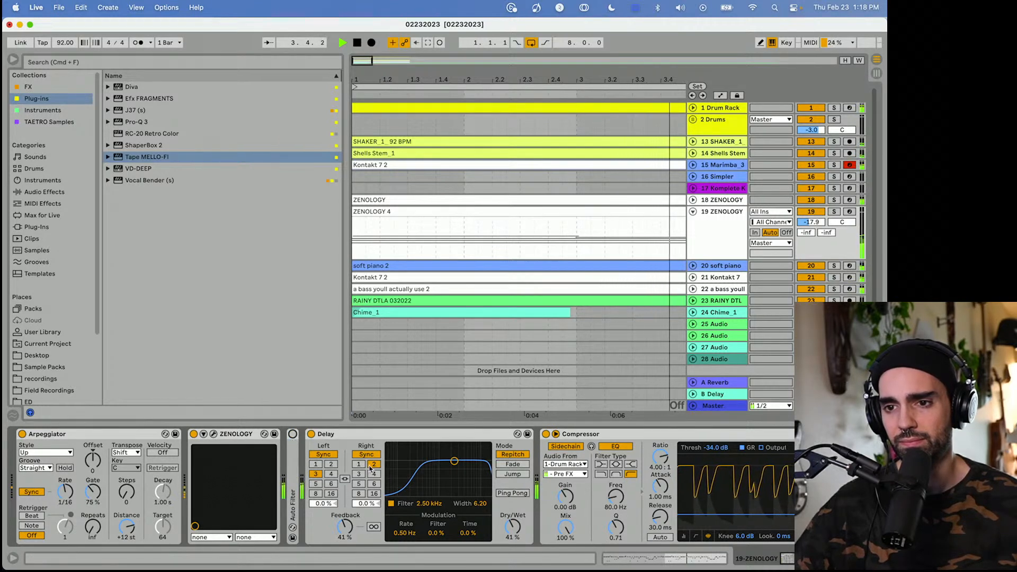
pyautogui.hscroll(4, 371, 468)
pyautogui.click(714, 233)
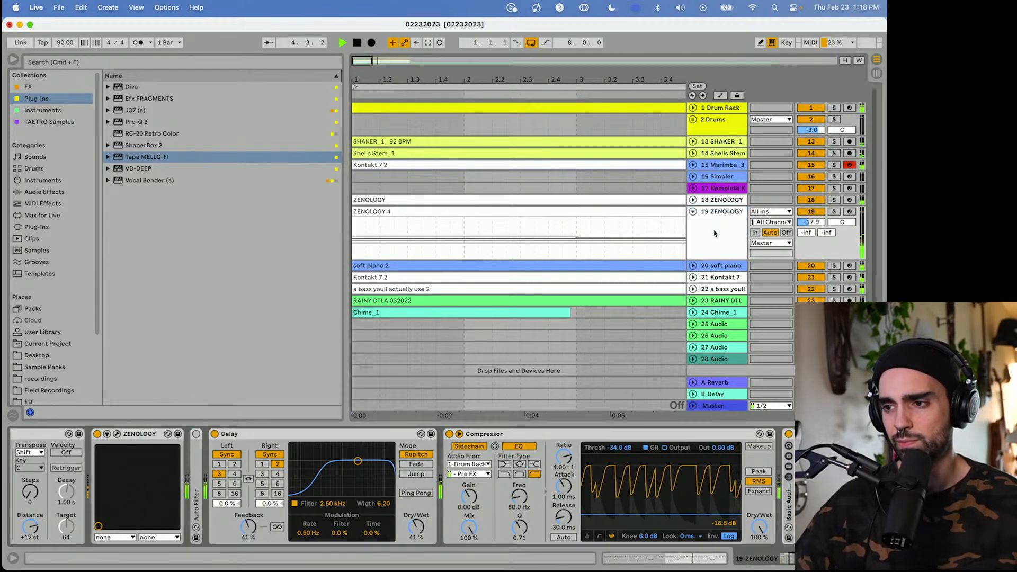
pyautogui.doubleClick(789, 509)
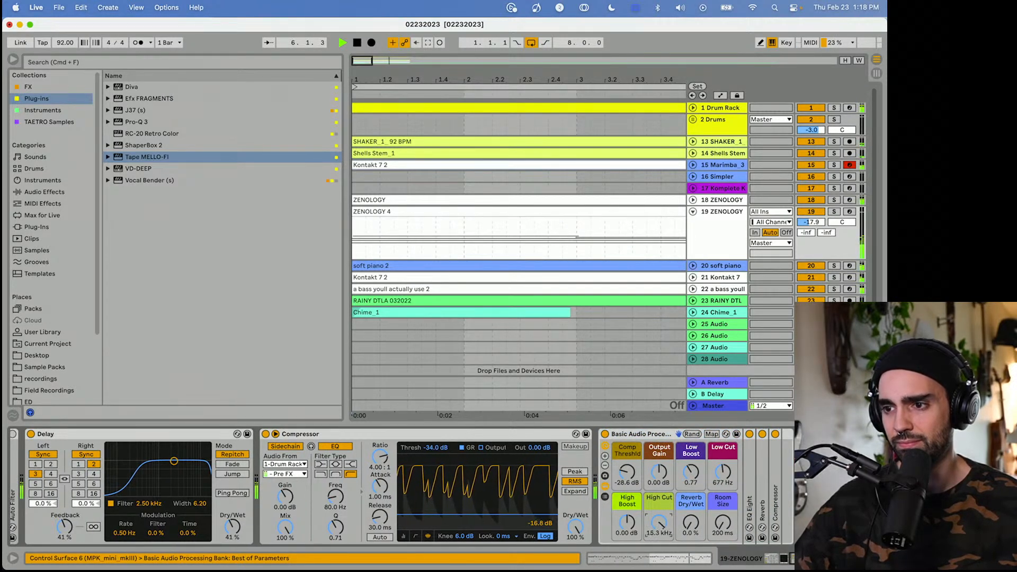
# Solo track 19 at -13.6 dB, turn off the Compressor's sidechain and lower its Dry/Wet to 76%, and unsolo the track.
pyautogui.click(832, 211)
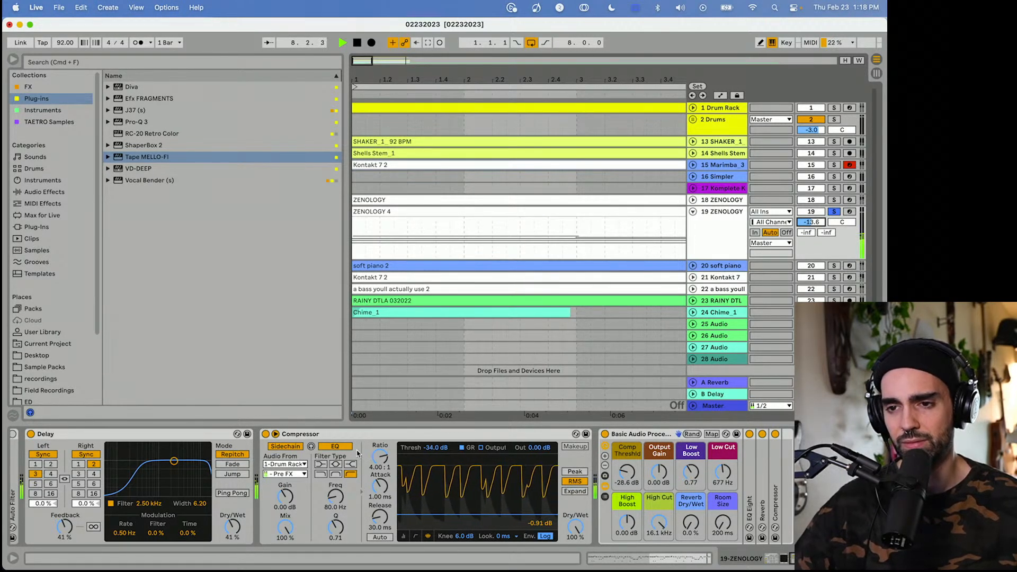
pyautogui.moveTo(575, 527); pyautogui.dragTo(575, 551)
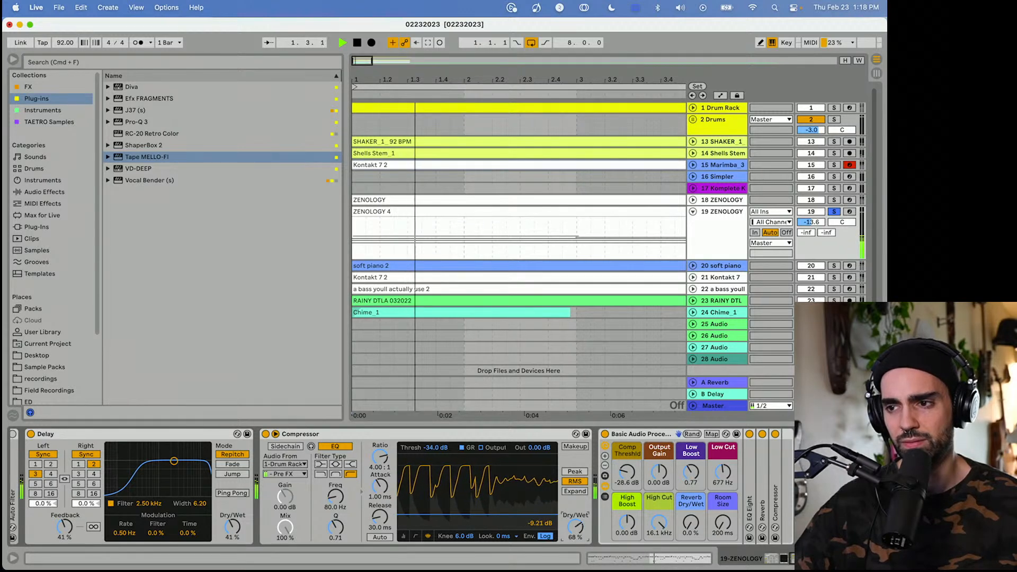
pyautogui.click(834, 211)
# Adjust the Release knob in track 19's ZENOLOGY instrument, fold the Delay device, and close the instrument window.
pyautogui.hscroll(-5, 267, 473)
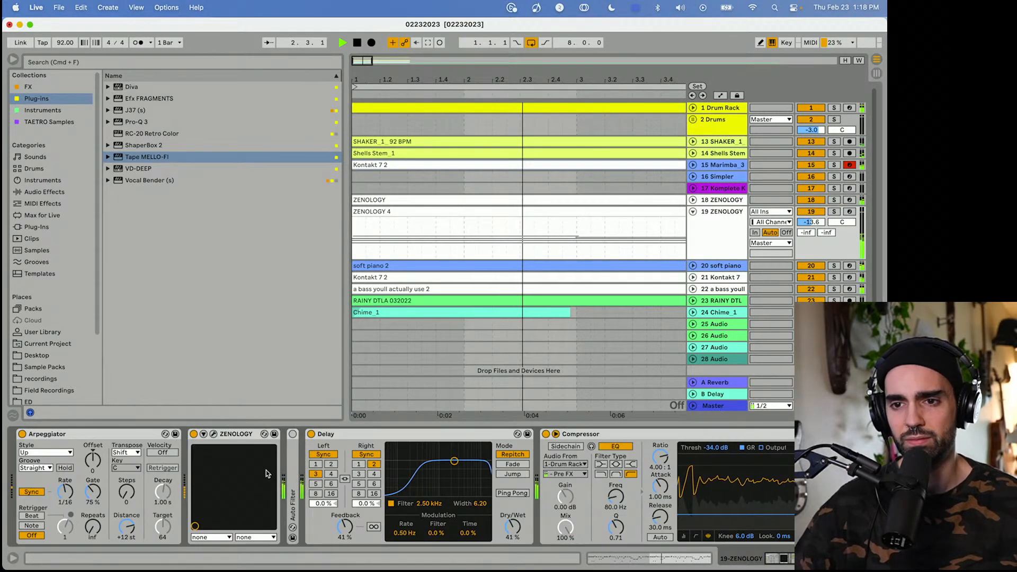
pyautogui.click(214, 433)
pyautogui.moveTo(194, 166); pyautogui.dragTo(195, 180)
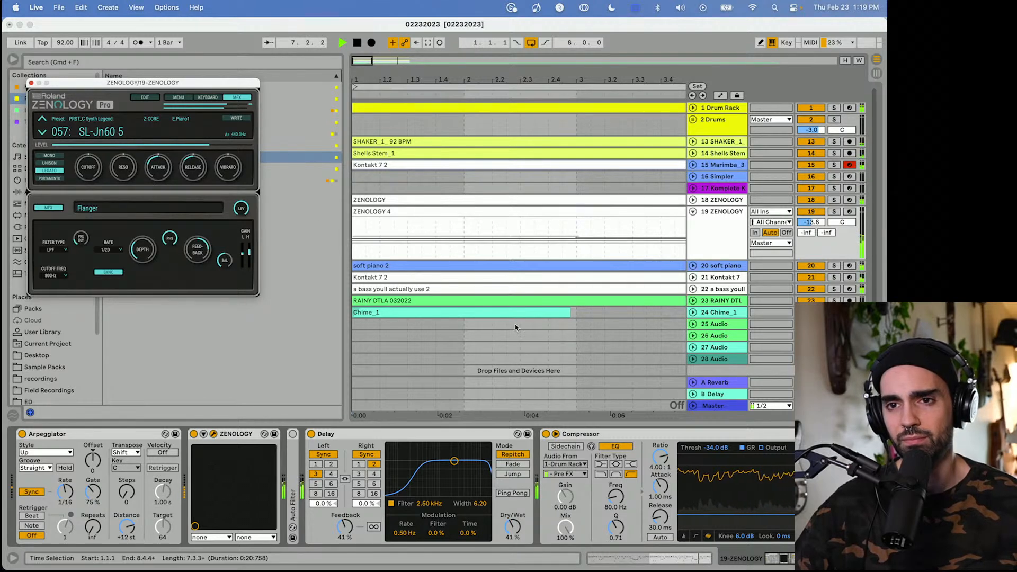
pyautogui.doubleClick(444, 434)
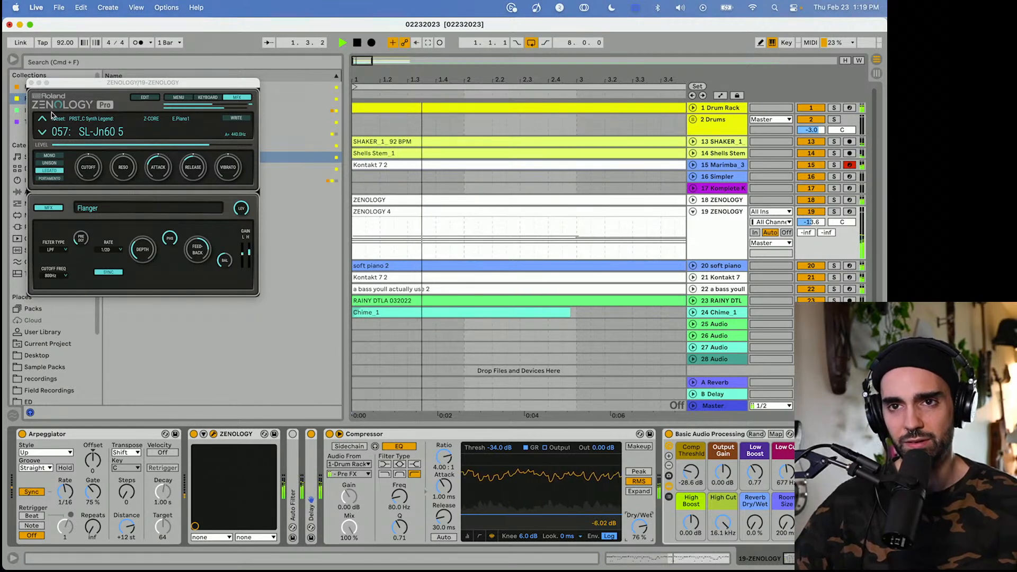
pyautogui.click(31, 82)
# Transpose all notes of the ZENOLOGY 4 clip up one octave and restart playback.
pyautogui.doubleClick(454, 211)
pyautogui.press('space')
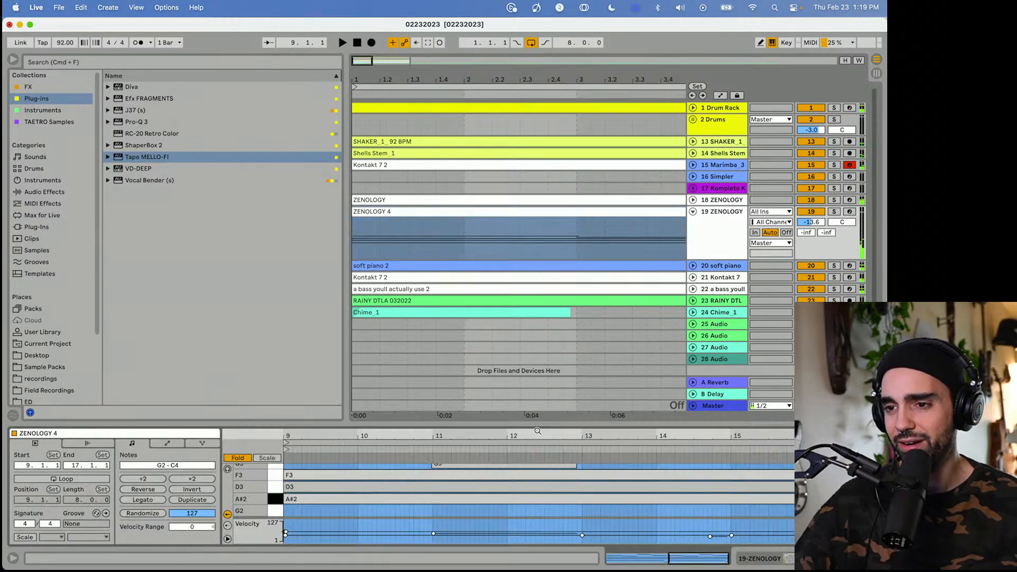
pyautogui.click(624, 465)
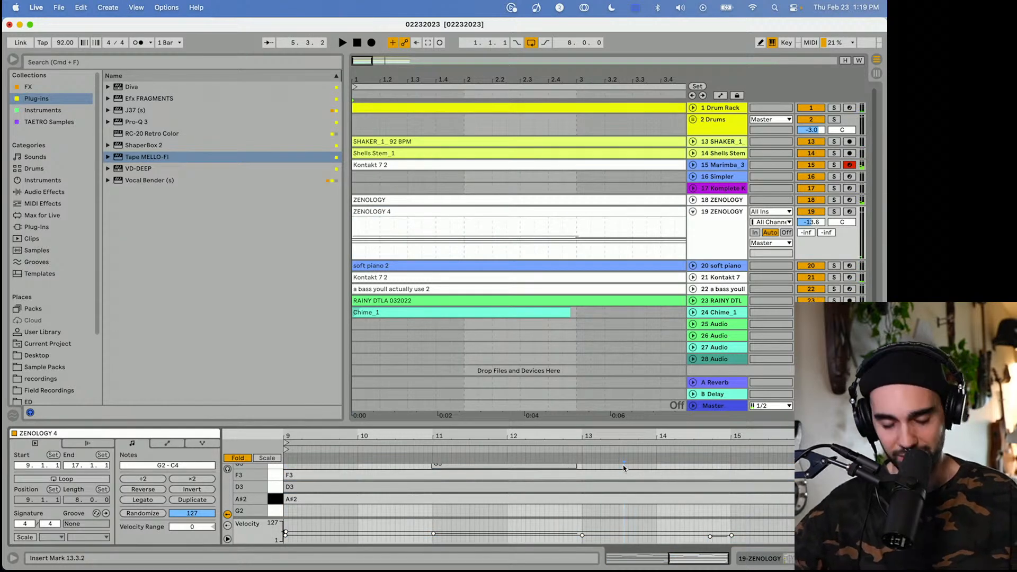
pyautogui.press('super+a')
pyautogui.press('space')
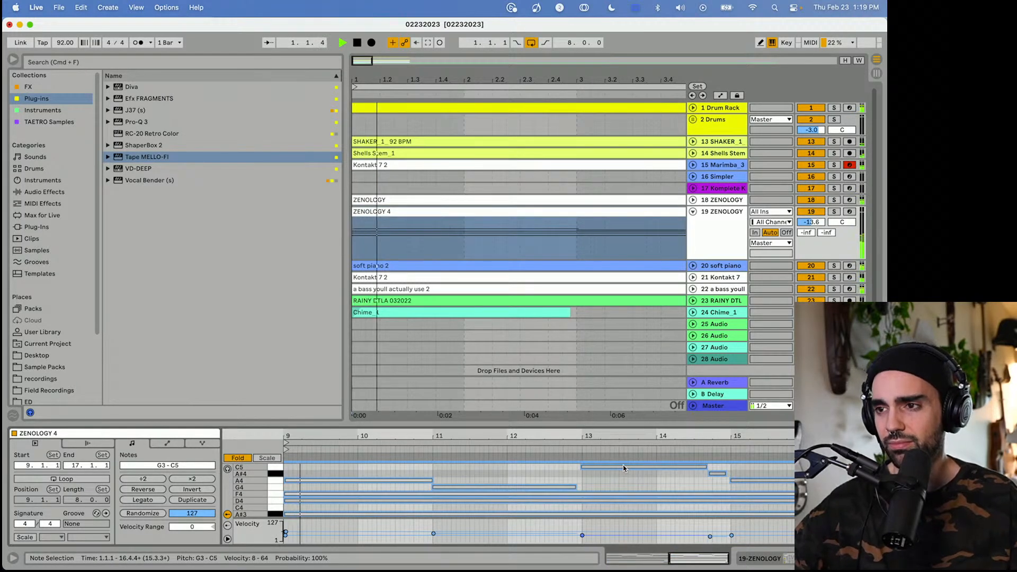
# Rebalance track 19's volume to -17.7 dB while listening, and stop playback.
pyautogui.moveTo(811, 222); pyautogui.dragTo(810, 235)
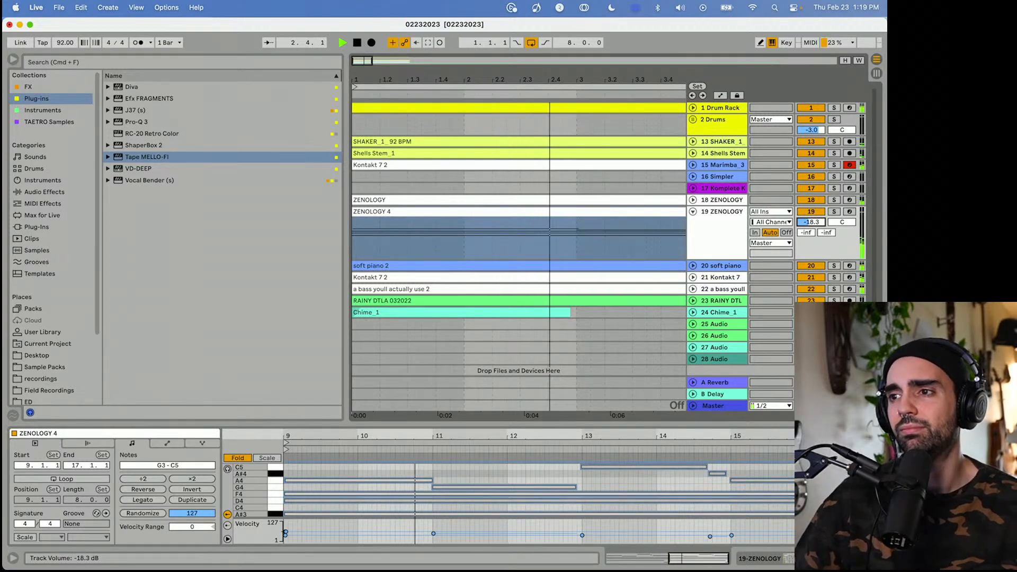
pyautogui.doubleClick(723, 236)
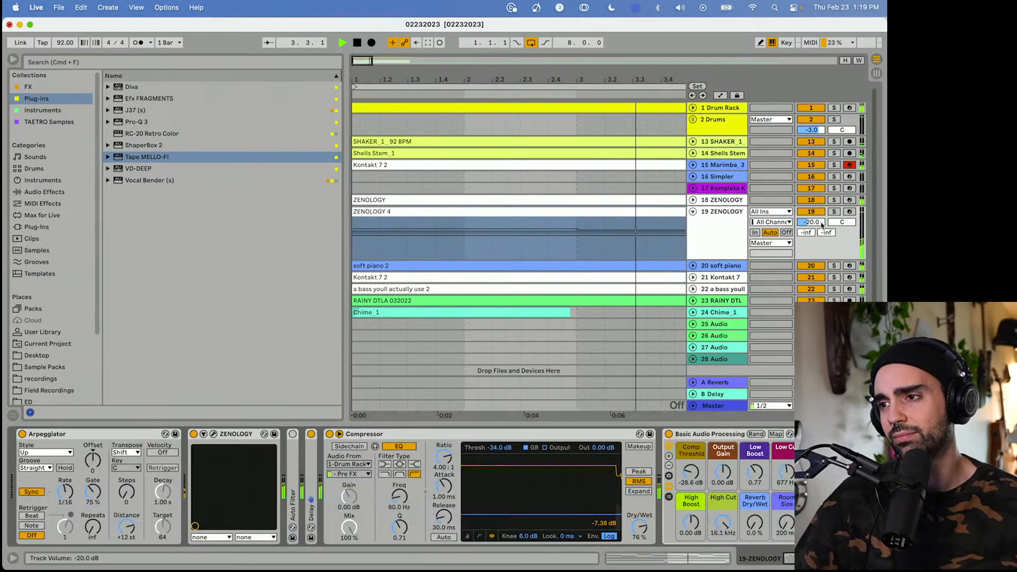
pyautogui.moveTo(811, 222); pyautogui.dragTo(811, 218)
pyautogui.press('space')
# Search the plug-ins for "shaper" and add ShaperBox 2 to the end of track 19's device chain.
pyautogui.doubleClick(726, 237)
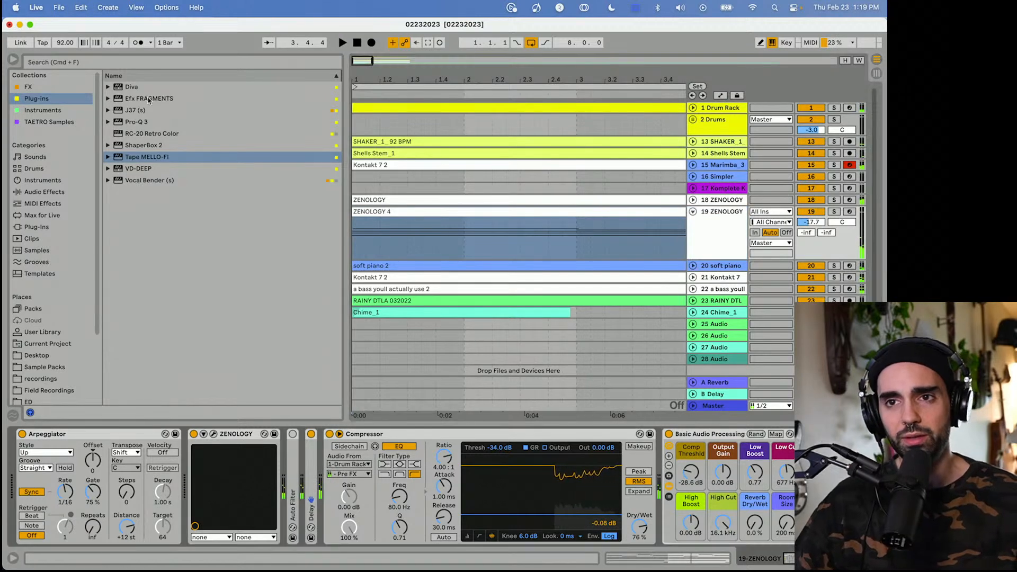
pyautogui.click(89, 63)
pyautogui.write('shaper')
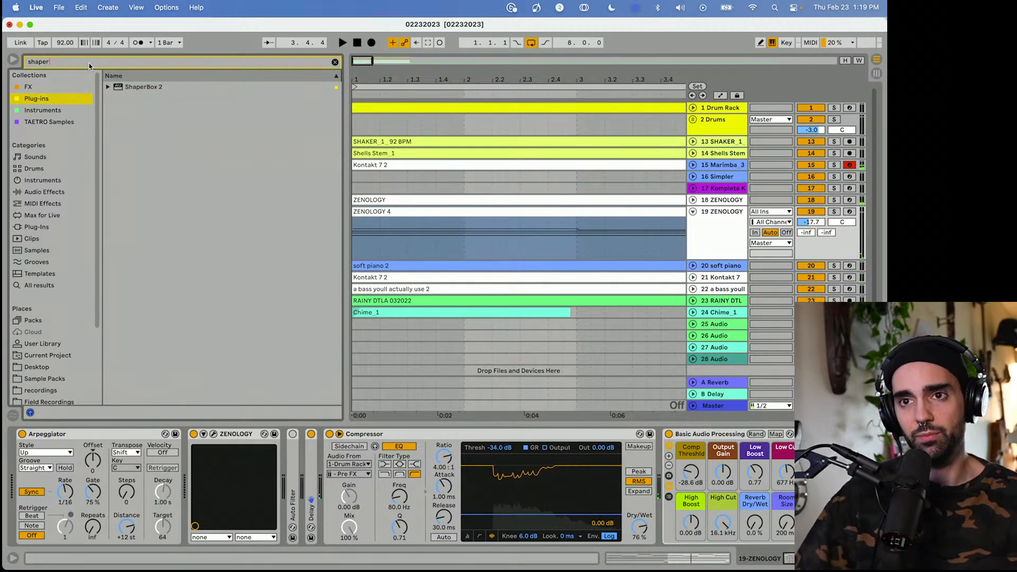
pyautogui.moveTo(144, 87); pyautogui.dragTo(478, 238)
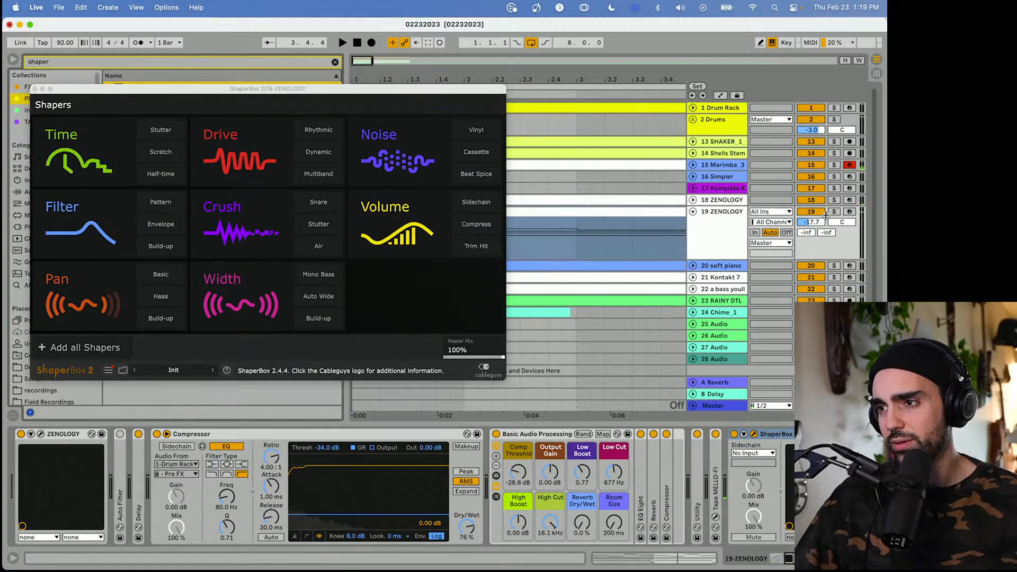
# Solo track 19, load ShaperBox's Volume shaper with the fifth Sidechain curve, and raise the curve's low points during playback.
pyautogui.click(831, 212)
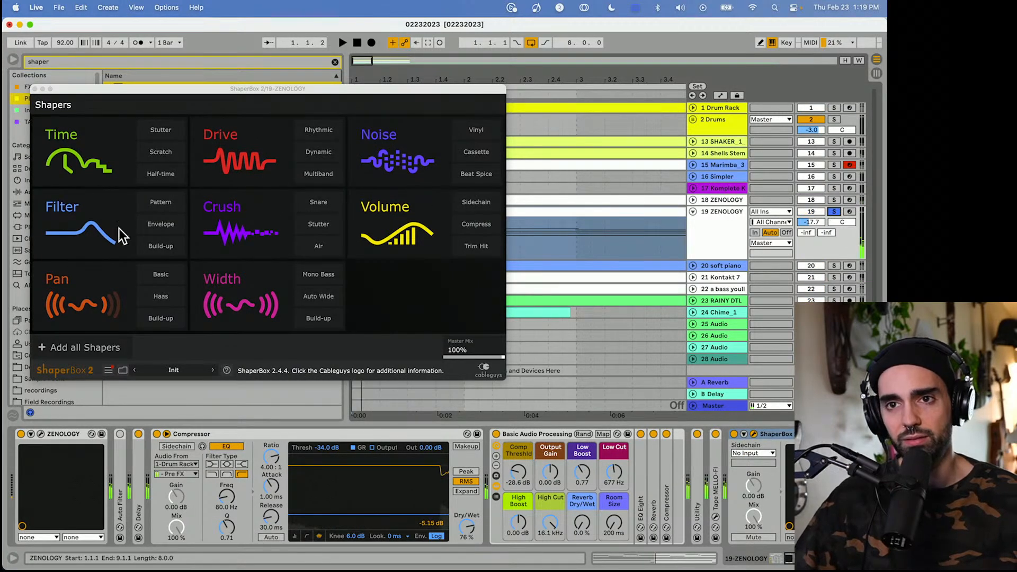
pyautogui.click(352, 228)
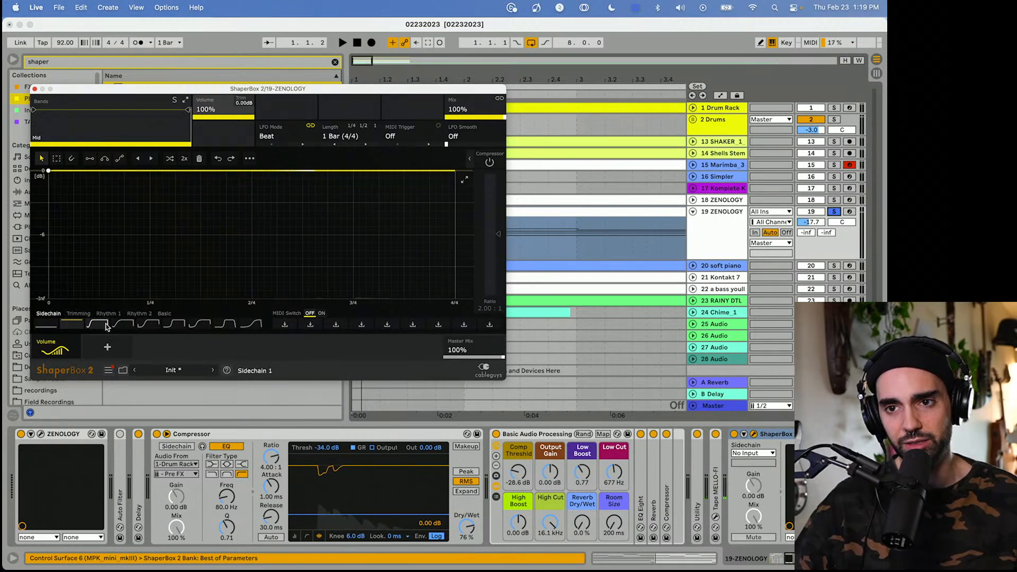
pyautogui.click(147, 324)
pyautogui.press('space')
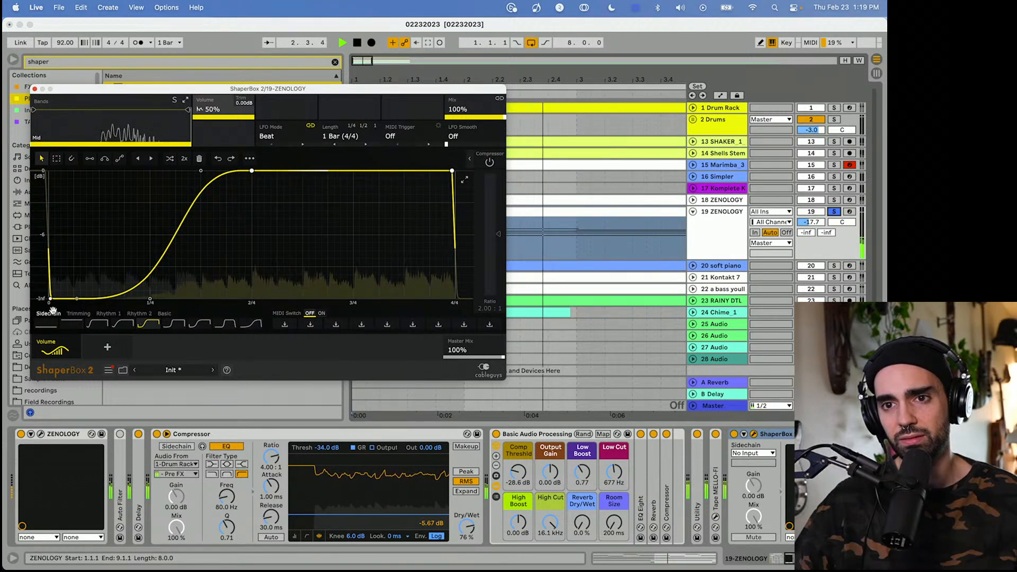
pyautogui.moveTo(50, 298); pyautogui.dragTo(50, 274)
pyautogui.moveTo(103, 296); pyautogui.dragTo(102, 279)
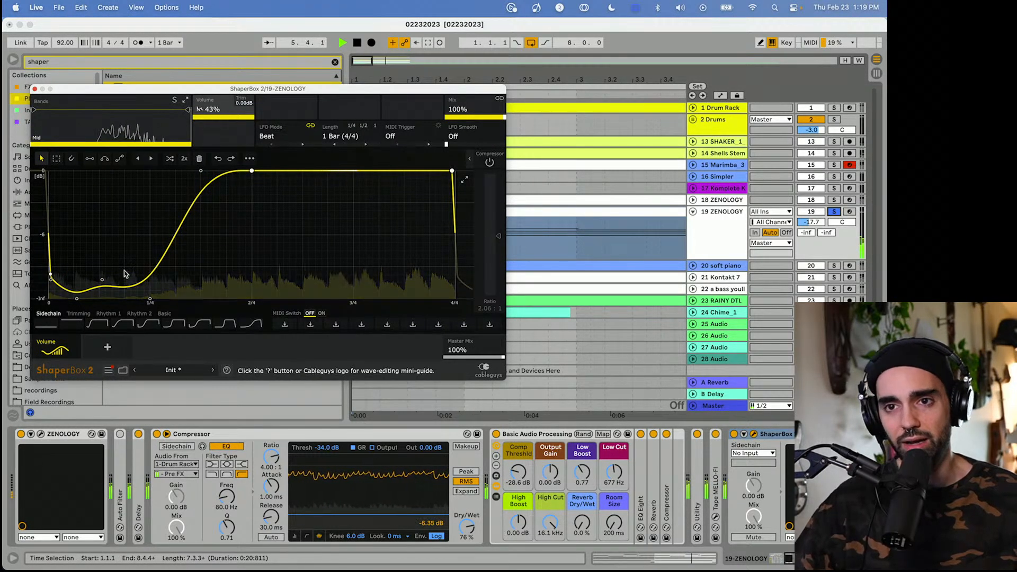
# Switch the Volume shaper to the fourth Sidechain curve with its start point slightly raised, and unsolo track 19 at -18.4 dB.
pyautogui.click(124, 324)
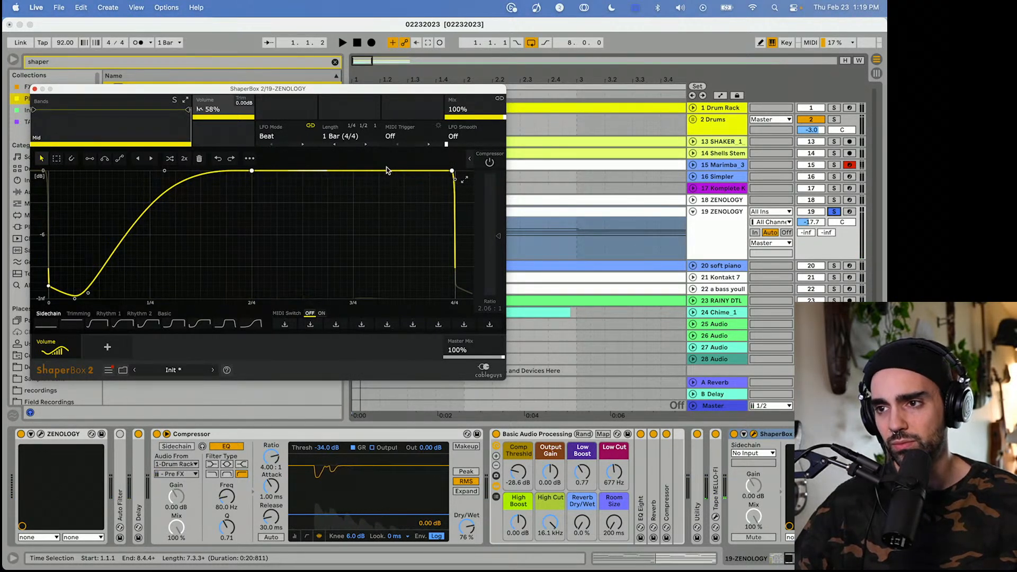
pyautogui.moveTo(381, 94)
pyautogui.mouseDown()
pyautogui.moveTo(169, 85)
pyautogui.moveTo(396, 98)
pyautogui.mouseUp()
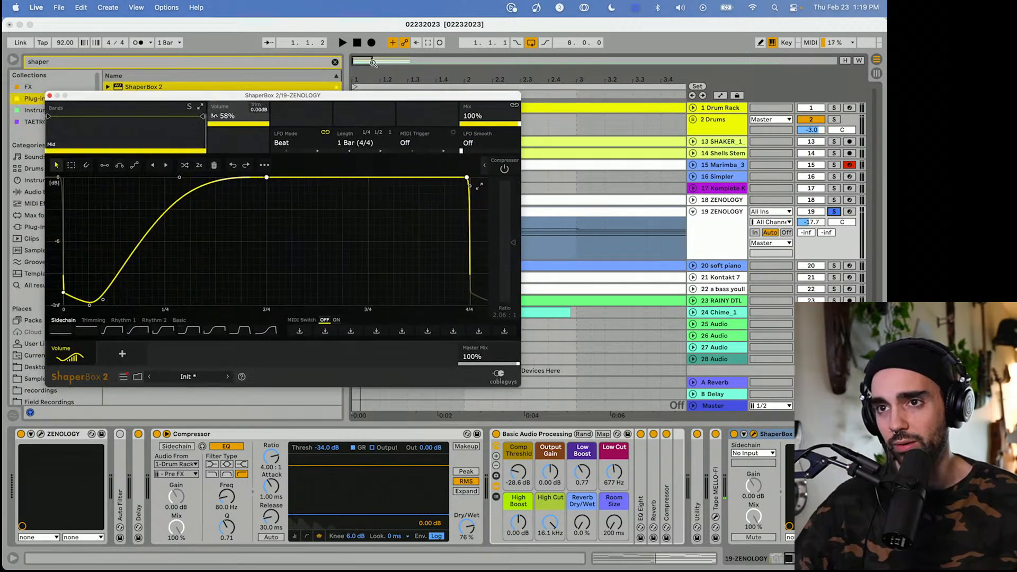
pyautogui.click(359, 42)
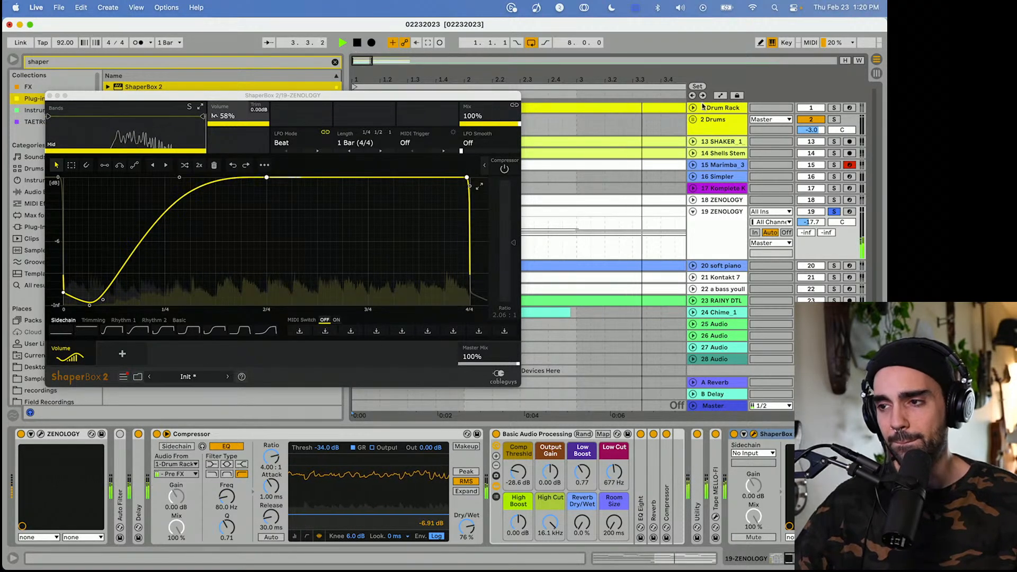
pyautogui.click(833, 212)
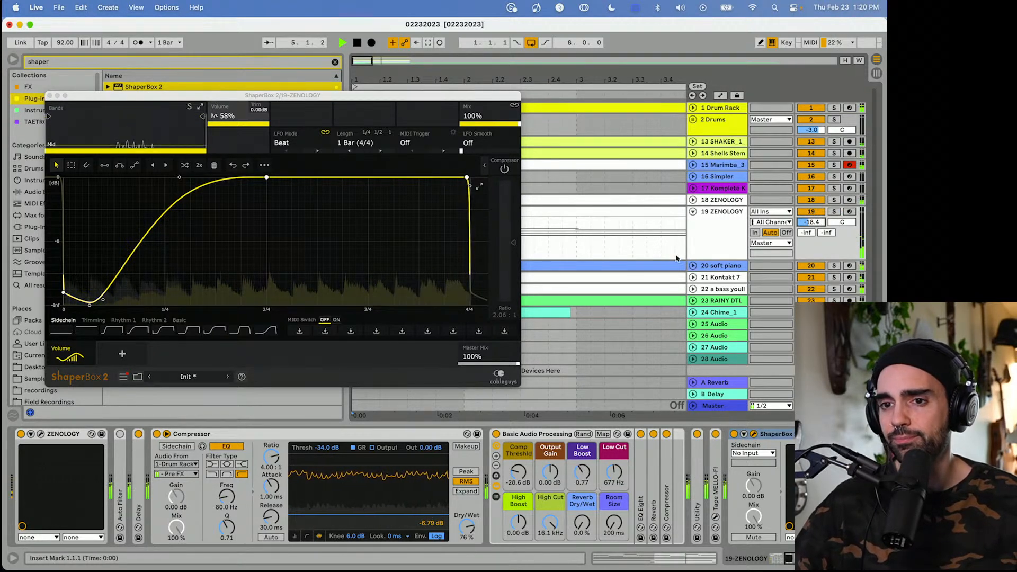
# Add the Noise shaper to ShaperBox 2 and reduce its mix to 9%.
pyautogui.click(124, 354)
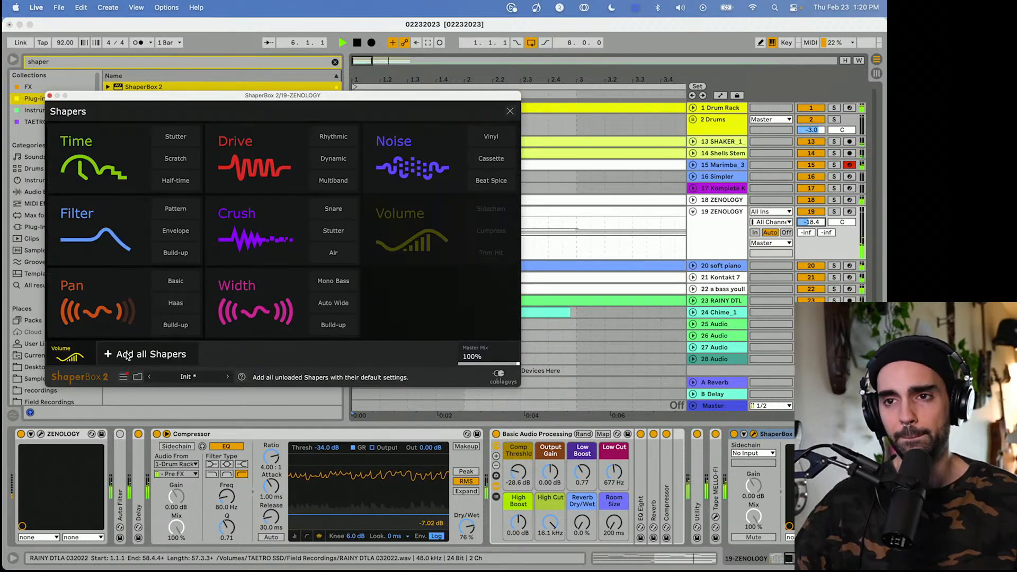
pyautogui.click(421, 161)
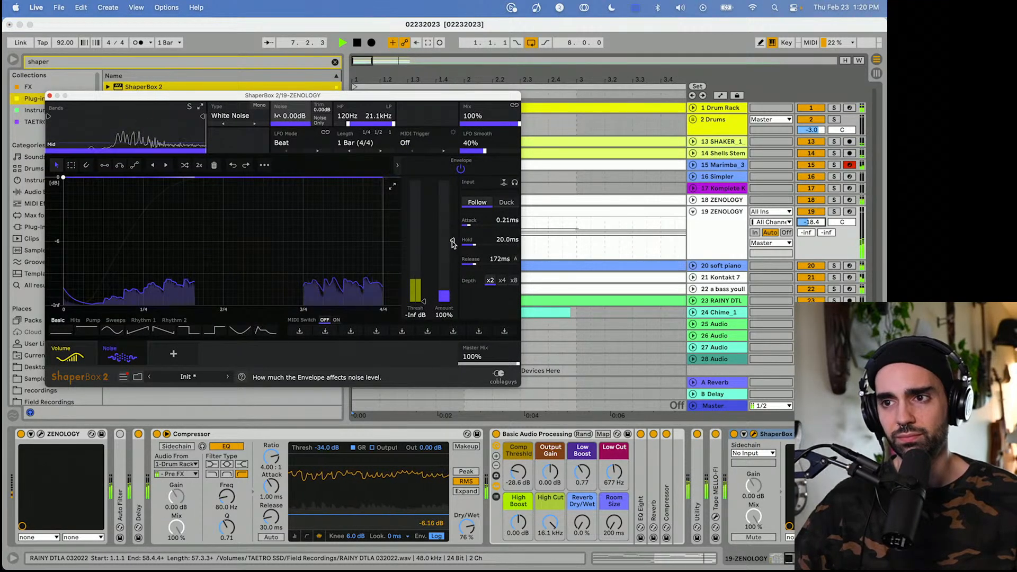
pyautogui.moveTo(494, 115); pyautogui.dragTo(493, 163)
# Change the Noise shaper's type to Fish Tank and raise its mix to 16%.
pyautogui.click(223, 117)
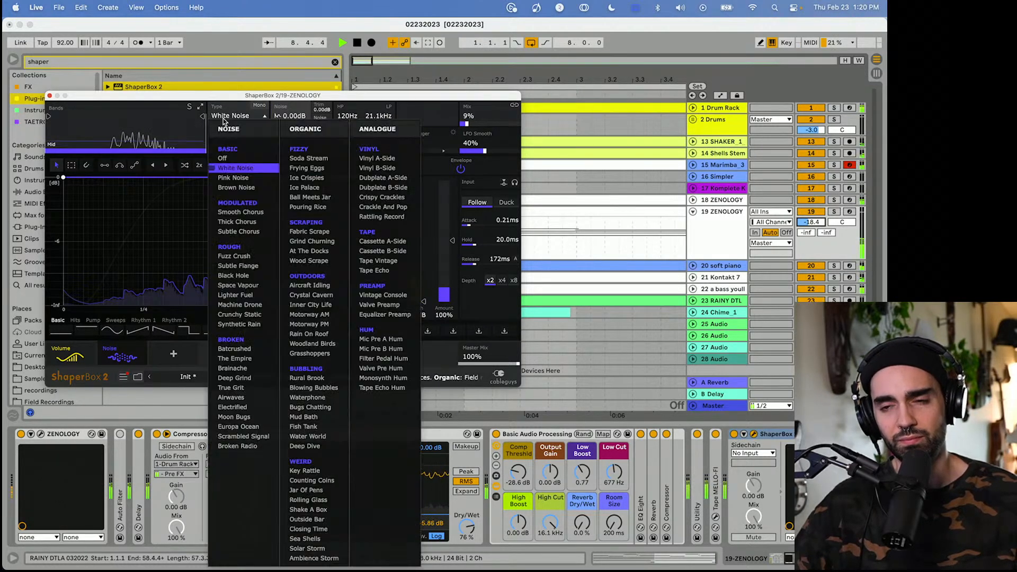
pyautogui.click(315, 429)
pyautogui.click(237, 119)
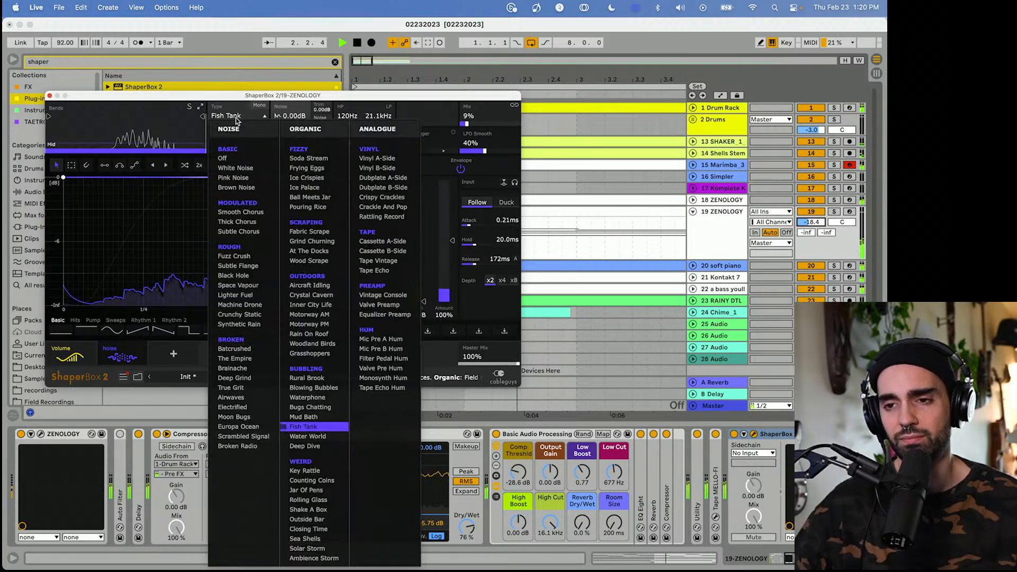
pyautogui.moveTo(478, 123); pyautogui.dragTo(477, 121)
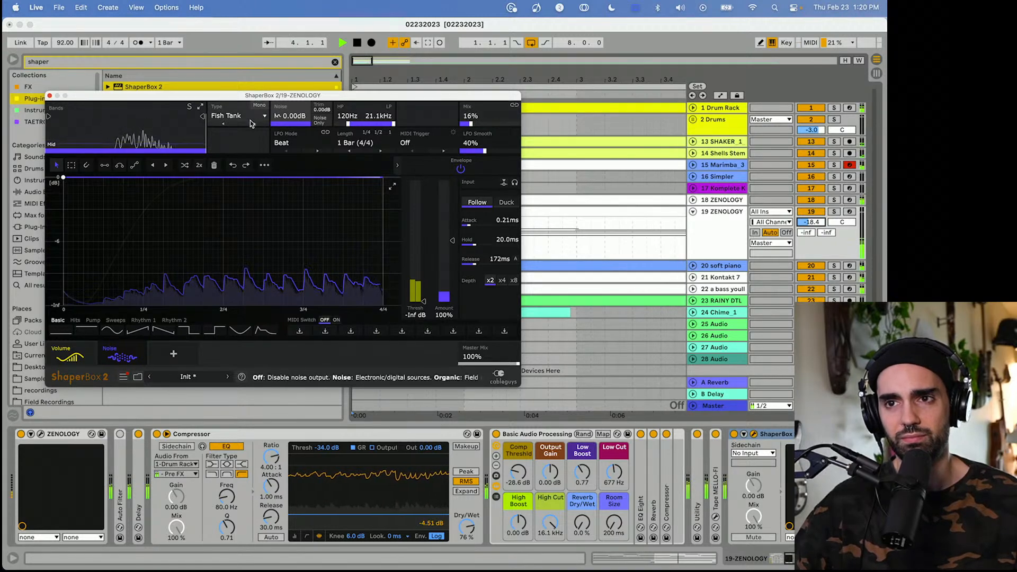
# Try the Aircraft Idling noise type in the Noise shaper, and switch it to Rolling Glass.
pyautogui.click(253, 121)
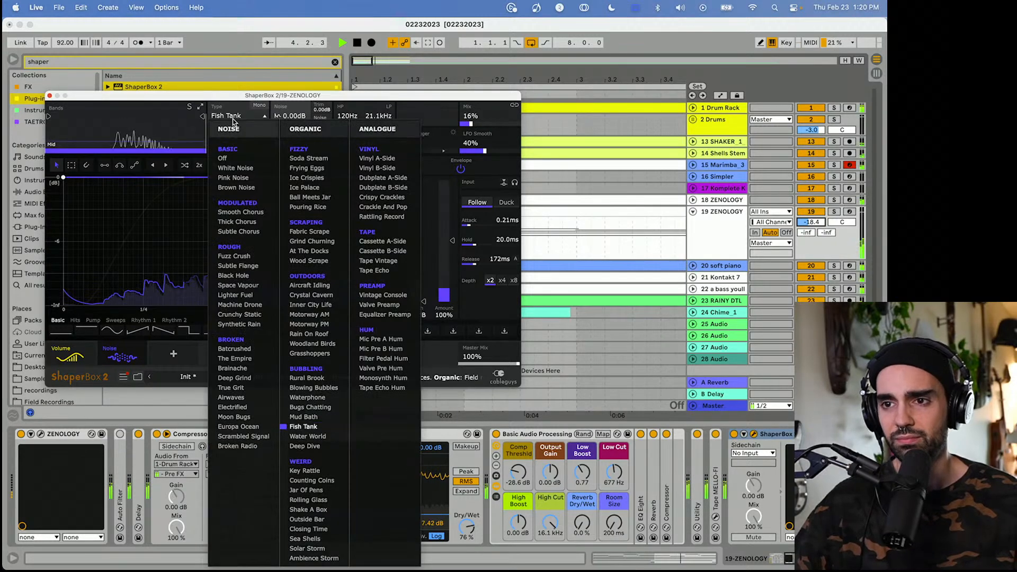
pyautogui.click(329, 285)
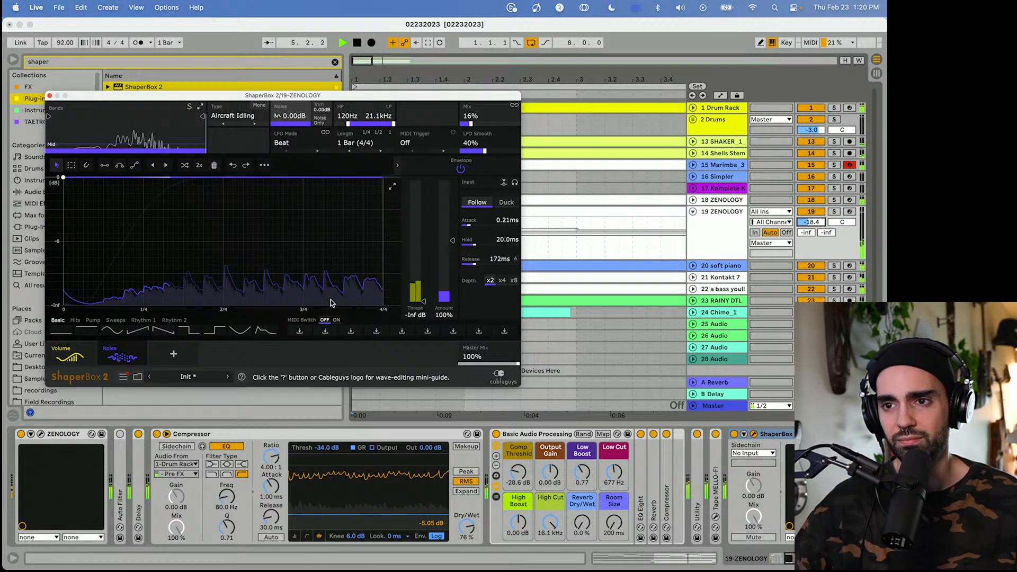
pyautogui.click(245, 126)
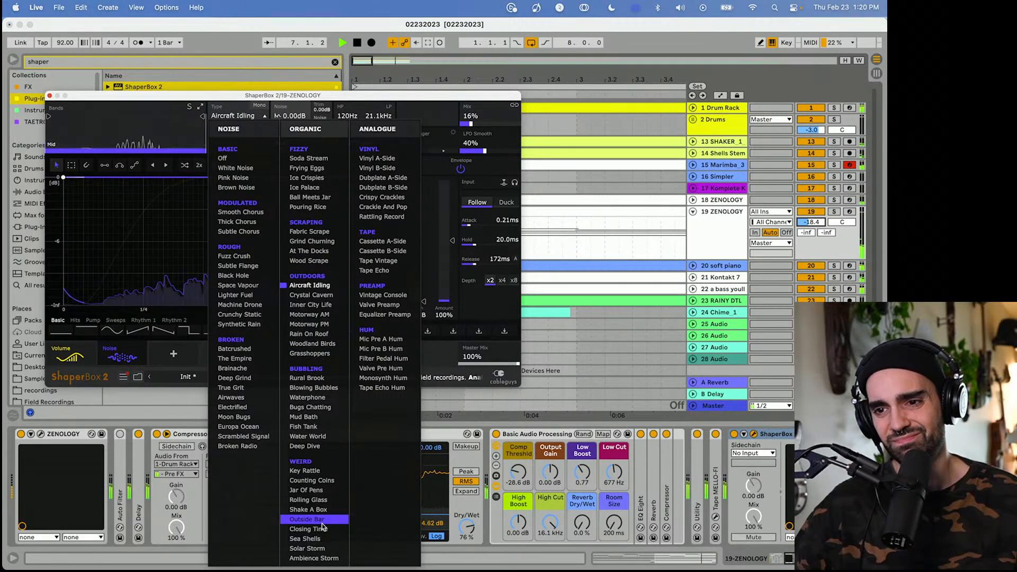
pyautogui.click(319, 503)
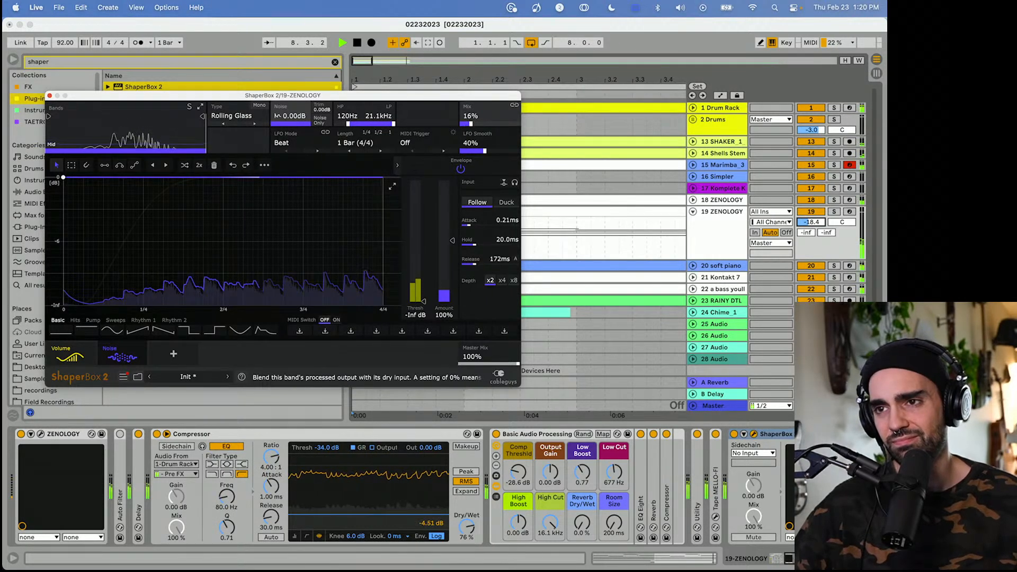
# Try the Solar Storm noise type, switch the Noise shaper to Sea Shells, and reduce its mix to 11%.
pyautogui.click(231, 116)
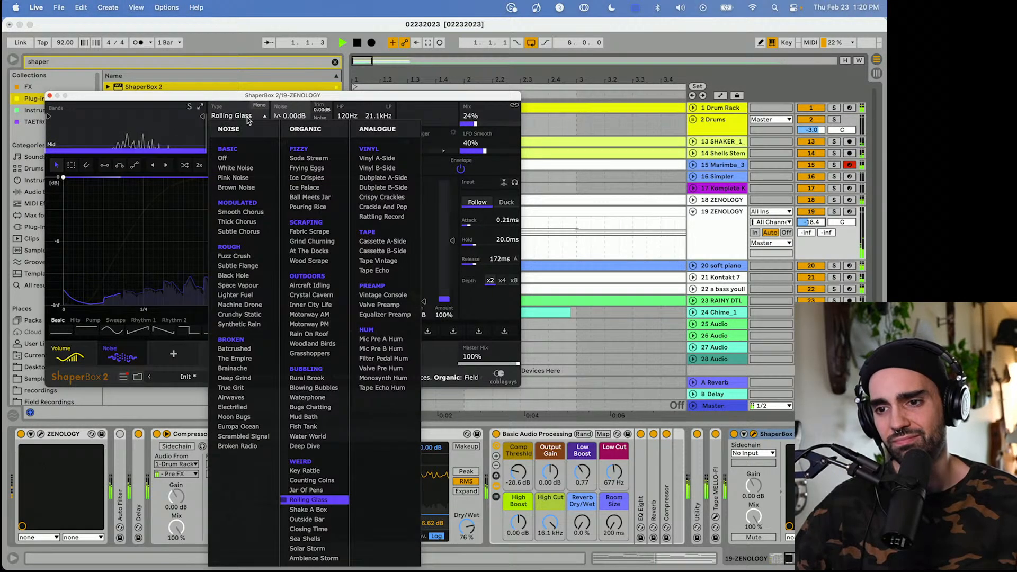
pyautogui.click(310, 549)
pyautogui.click(231, 115)
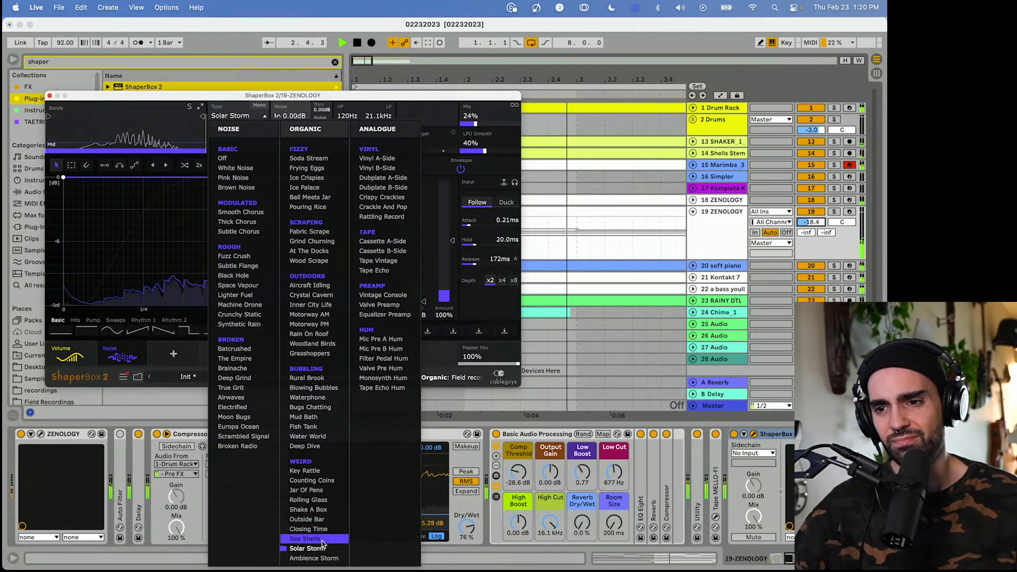
pyautogui.click(305, 539)
pyautogui.moveTo(475, 122); pyautogui.dragTo(468, 123)
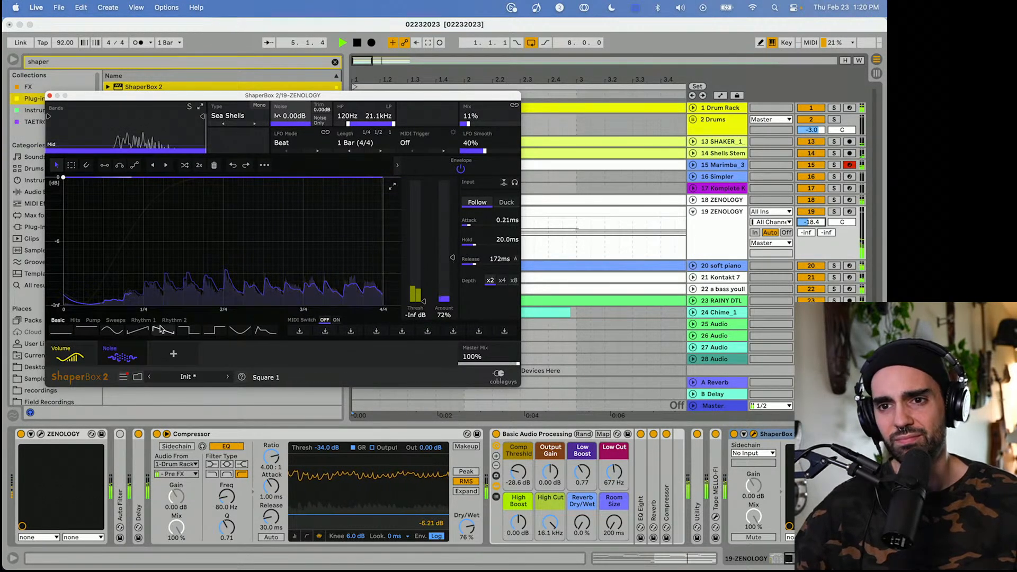
# Apply the Ramp up curve to the Noise shaper, and close ShaperBox 2 with playback stopped.
pyautogui.click(141, 329)
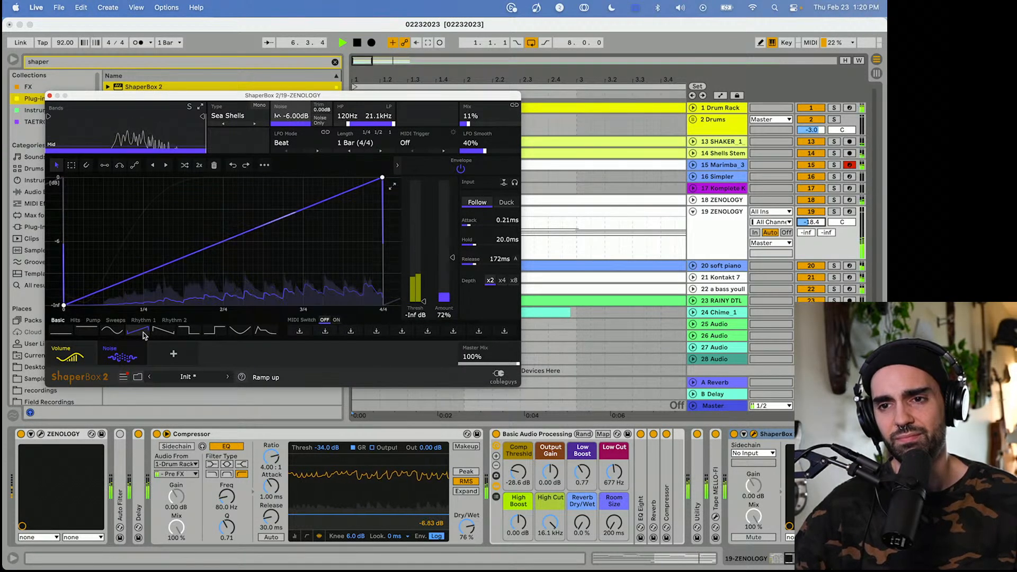
pyautogui.click(49, 96)
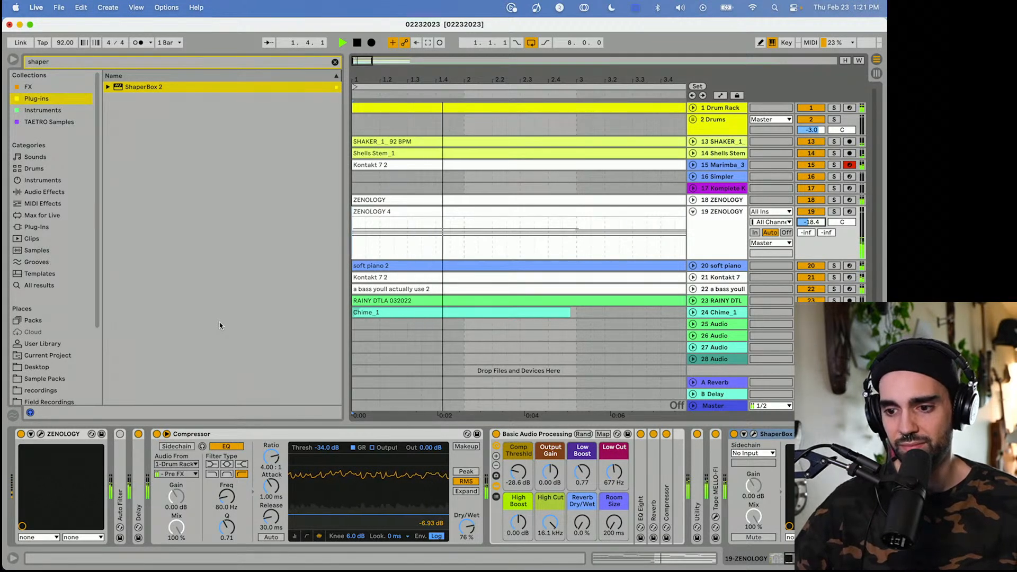
pyautogui.press('space')
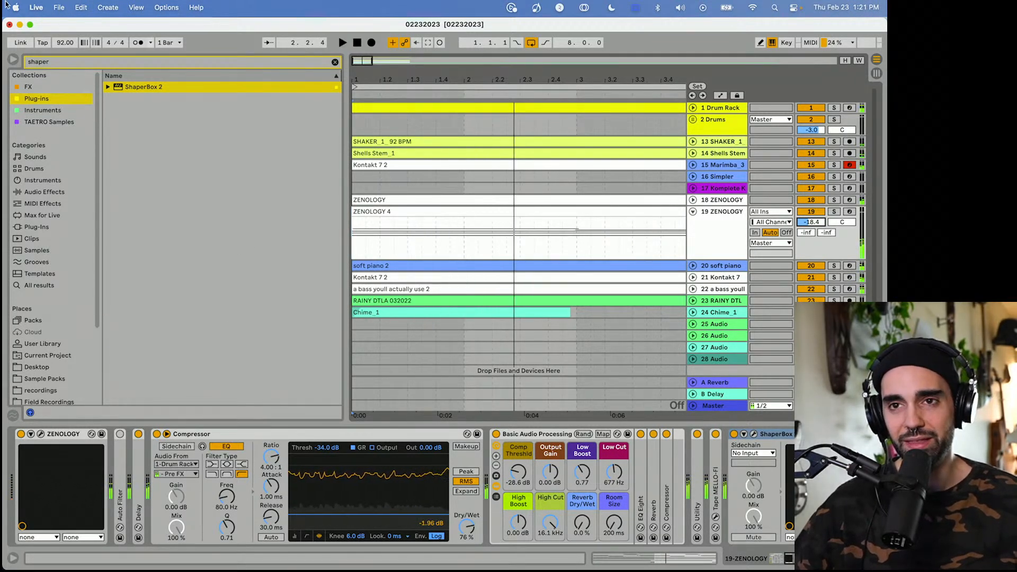
# Hide the browser, unfold rain track 23, and shorten the RAINY DTLA 032022 clip to end just past bar 9.
pyautogui.click(13, 59)
pyautogui.moveTo(208, 75); pyautogui.dragTo(208, 59)
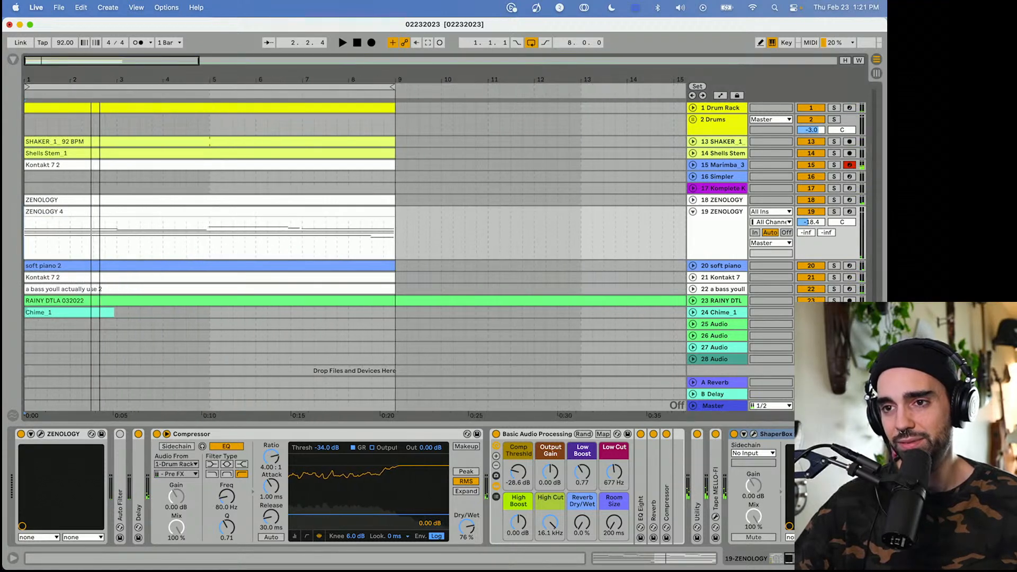
pyautogui.click(694, 301)
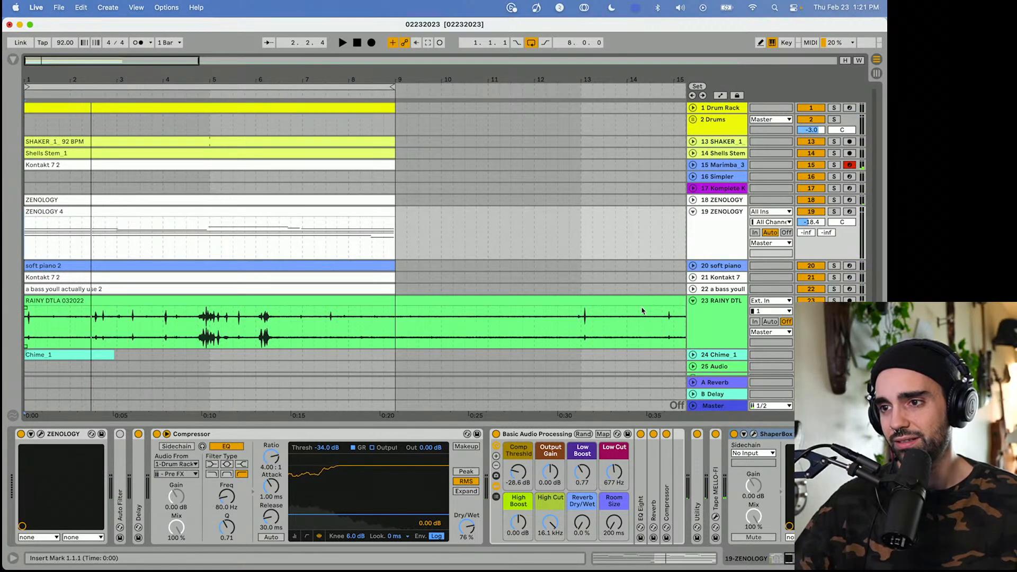
pyautogui.moveTo(465, 79); pyautogui.dragTo(478, 57)
pyautogui.moveTo(603, 301); pyautogui.dragTo(106, 301)
# Set the arrangement's fixed grid to 1 Bar and briefly play from bar 13.
pyautogui.rightClick(151, 321)
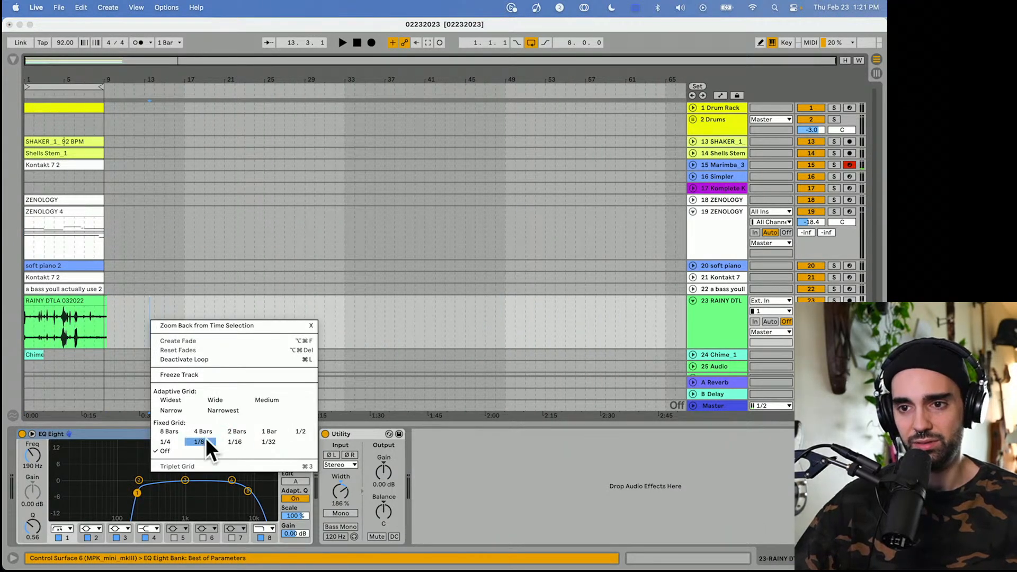
pyautogui.click(268, 431)
pyautogui.moveTo(43, 80); pyautogui.dragTo(74, 109)
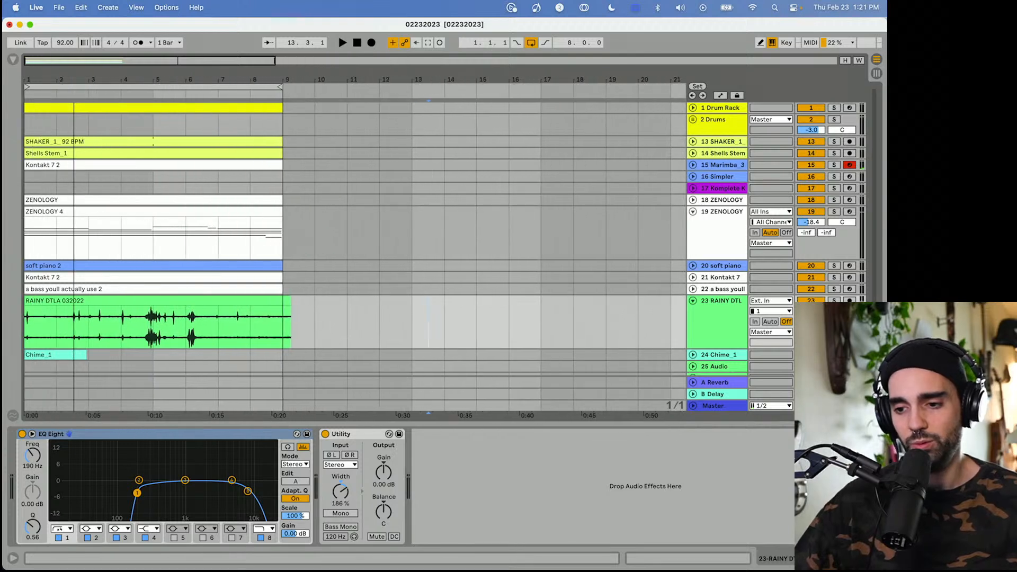
pyautogui.moveTo(163, 59); pyautogui.dragTo(163, 64)
pyautogui.press('space')
pyautogui.press('space')
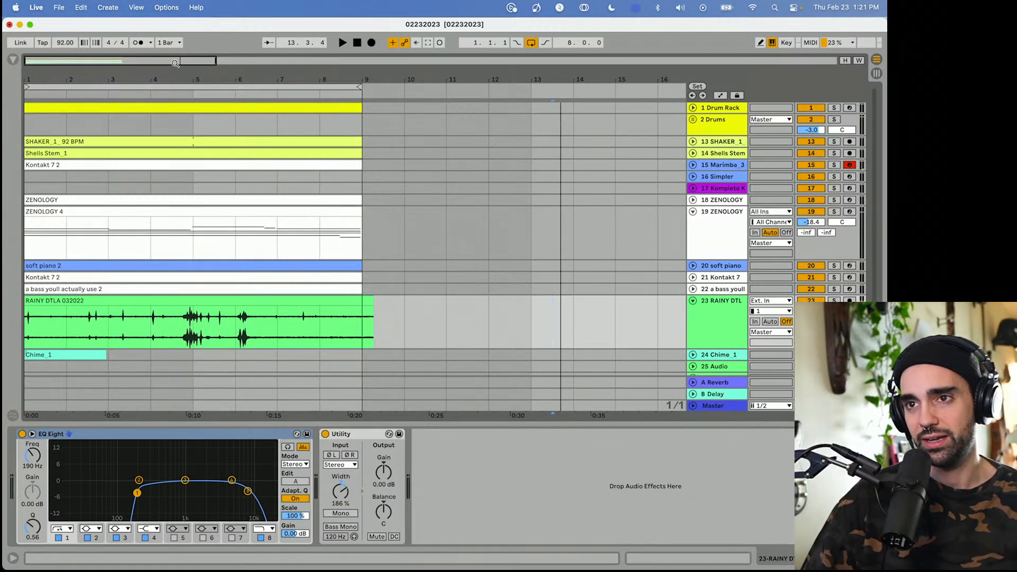
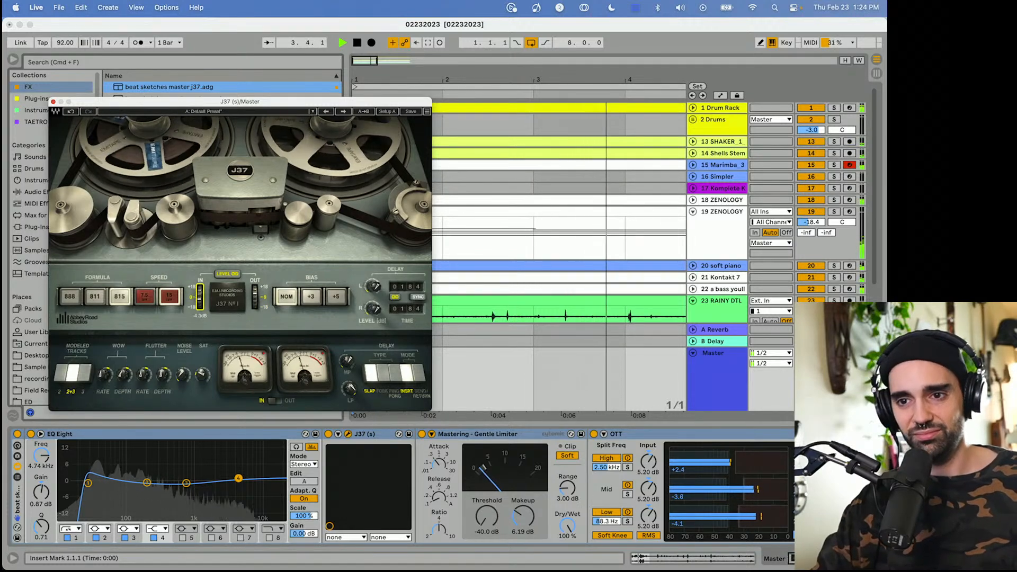
# Enable band 8 of the master EQ Eight as an 11.6 kHz high cut, and compare the mix with J37 bypassed.
pyautogui.click(269, 537)
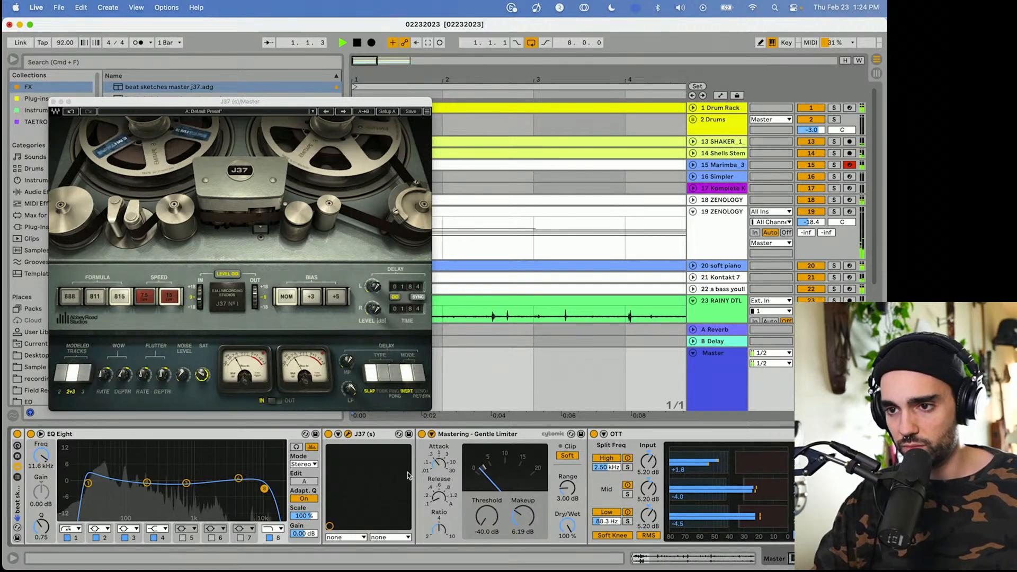
pyautogui.click(421, 434)
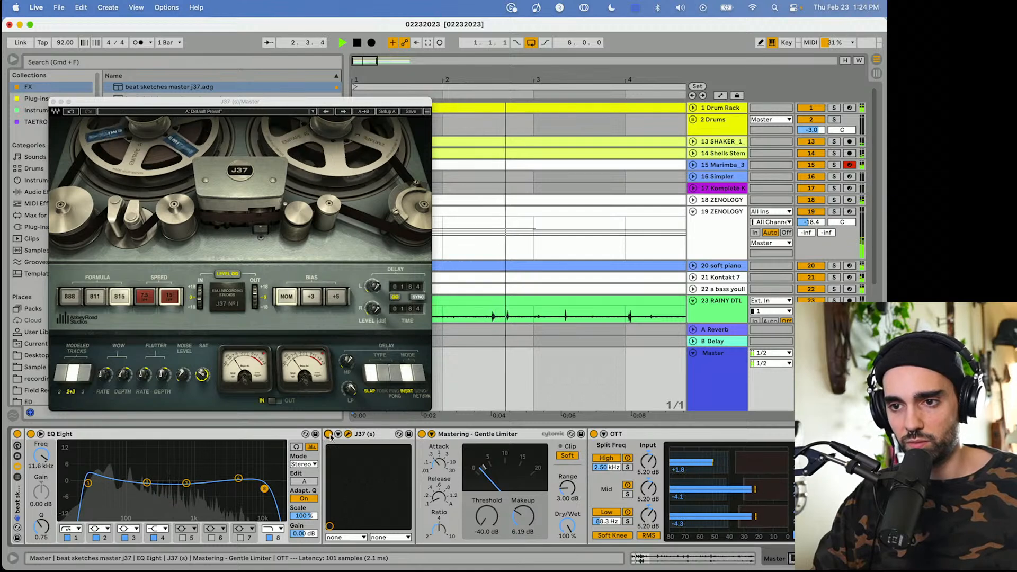
pyautogui.click(328, 435)
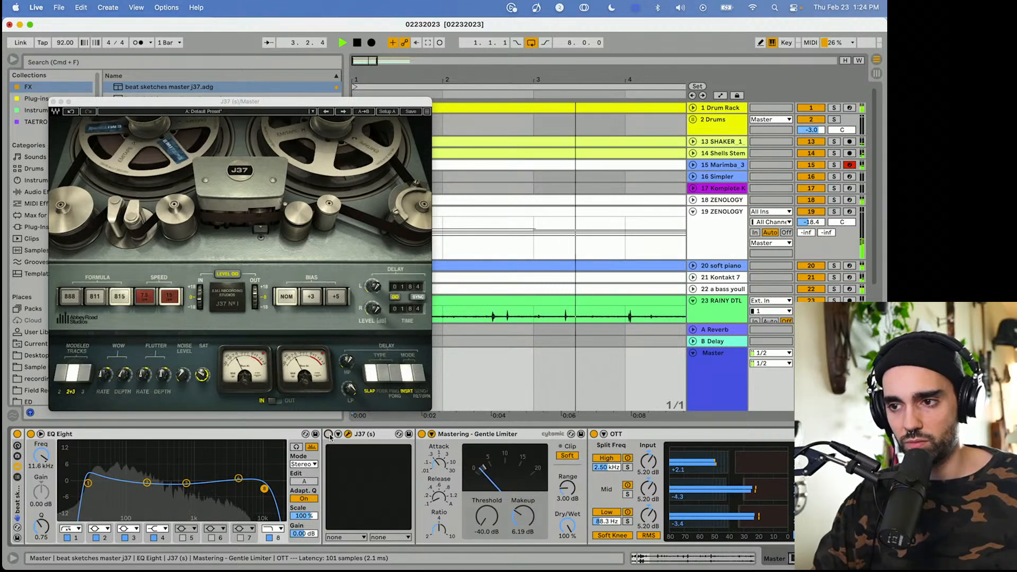
pyautogui.click(328, 434)
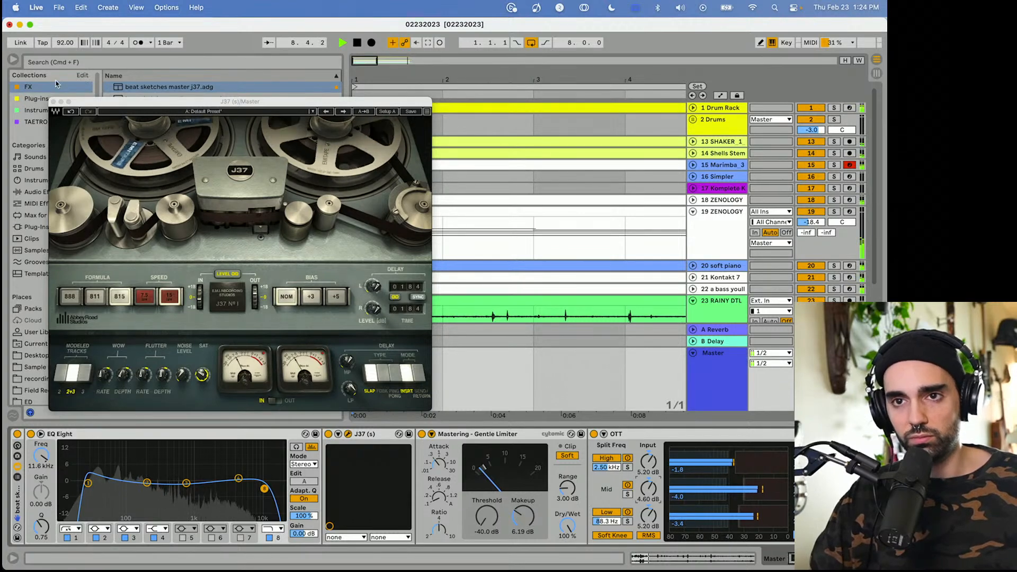
pyautogui.click(53, 102)
pyautogui.press('space')
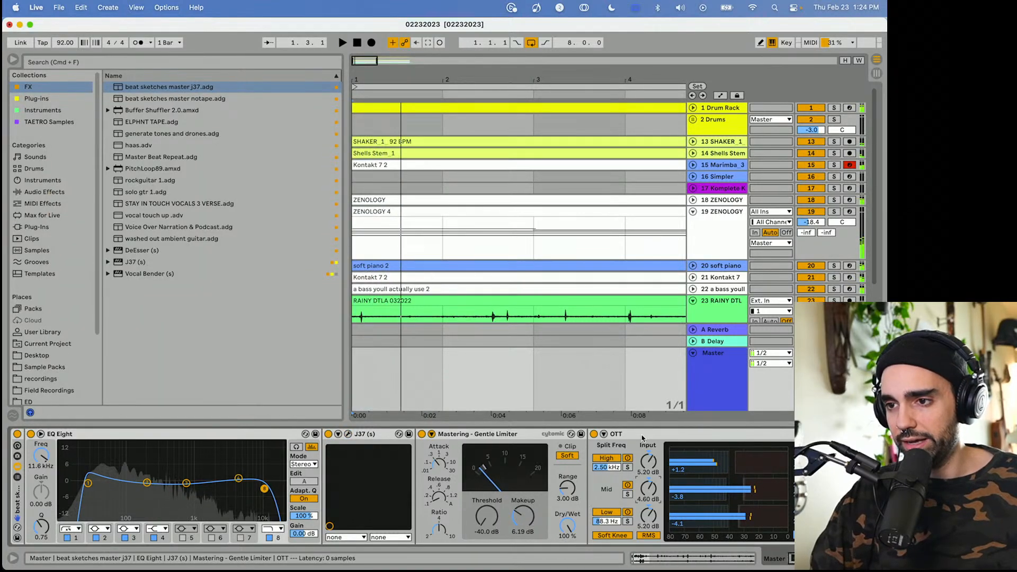
# Collapse OTT, Gentle Limiter, J37 and EQ Eight in the master device chain.
pyautogui.doubleClick(616, 434)
pyautogui.doubleClick(435, 433)
pyautogui.doubleClick(360, 433)
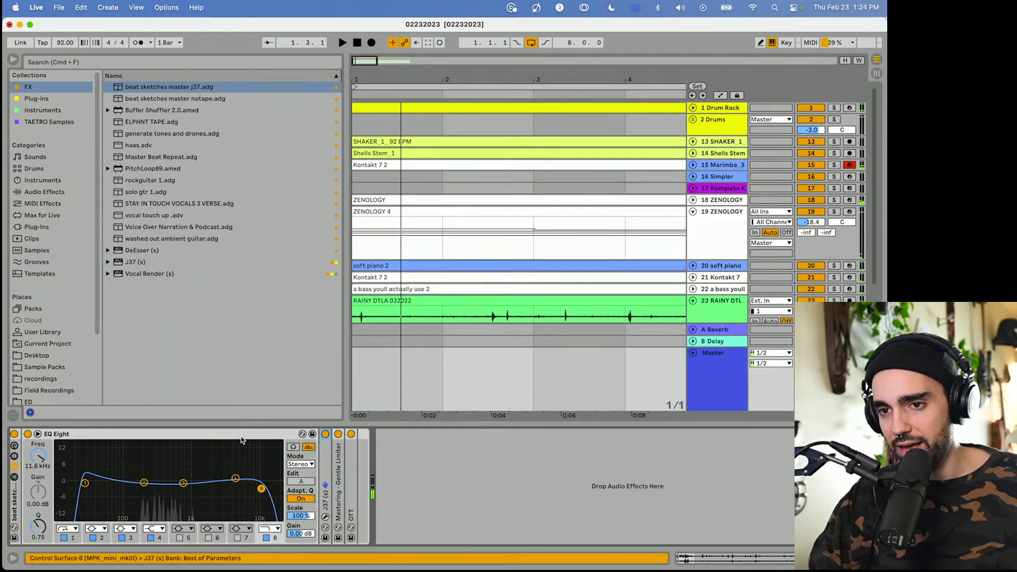
pyautogui.doubleClick(234, 435)
# Unfold track 24 Chime_1, lower its volume to -41.0 dB, and resume playback.
pyautogui.scroll(-5, 882, 241)
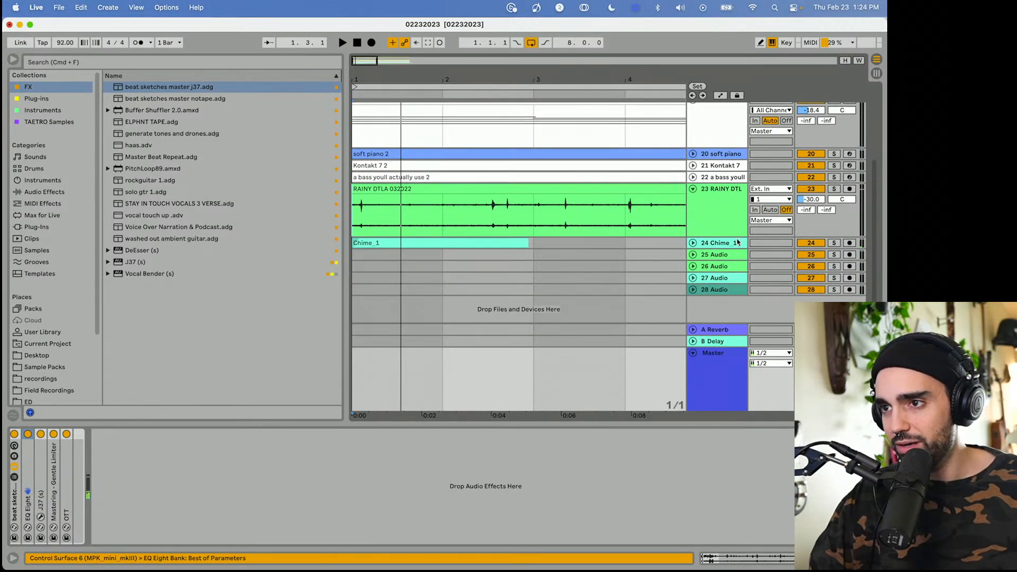
pyautogui.click(693, 243)
pyautogui.click(723, 247)
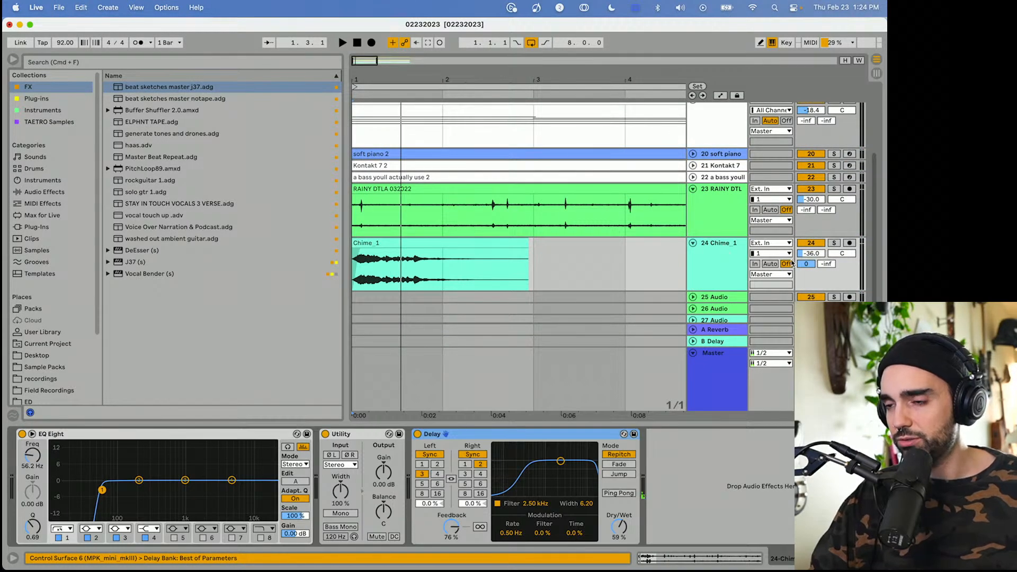
pyautogui.moveTo(813, 255); pyautogui.dragTo(814, 256)
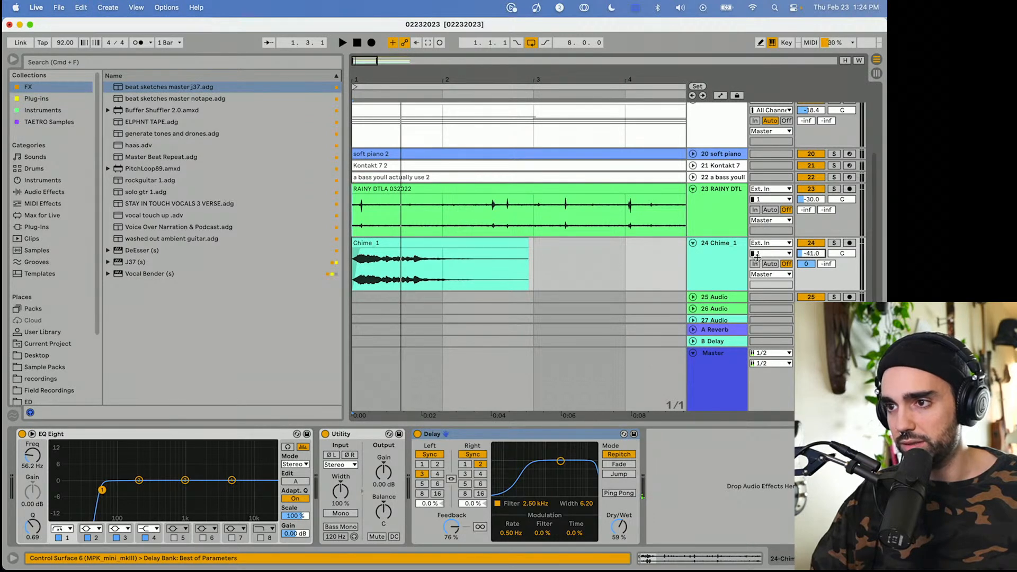
pyautogui.scroll(5, 740, 266)
pyautogui.press('space')
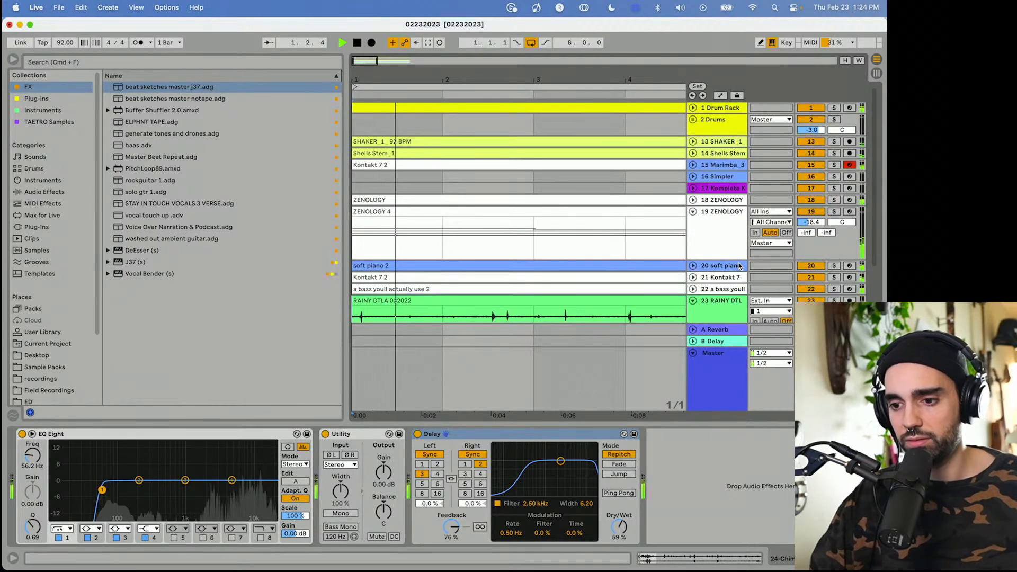
# Select the Drum Rack track and collapse its Drum Rack device, and show it in Session view with its chains folded.
pyautogui.click(714, 106)
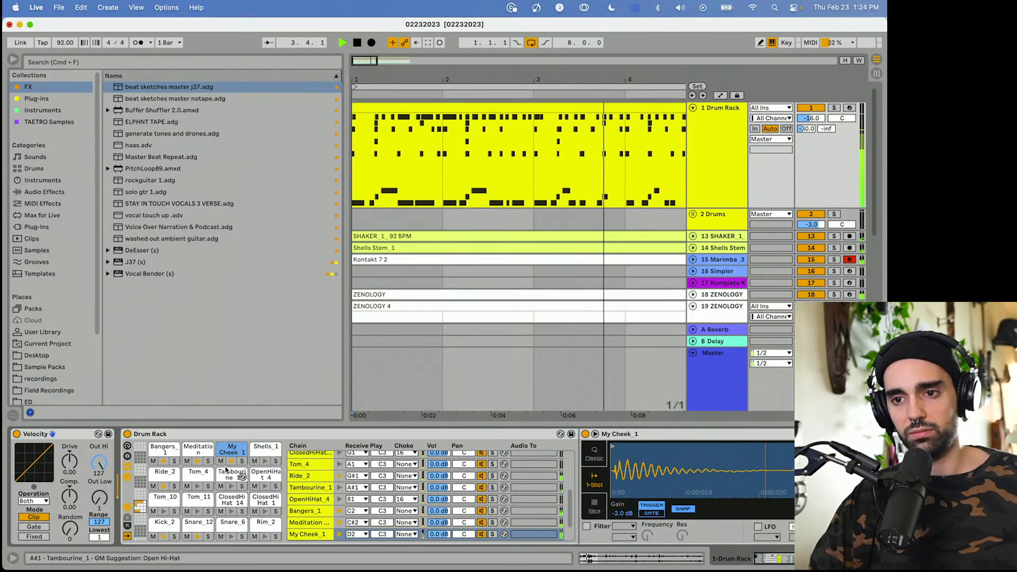
pyautogui.doubleClick(221, 435)
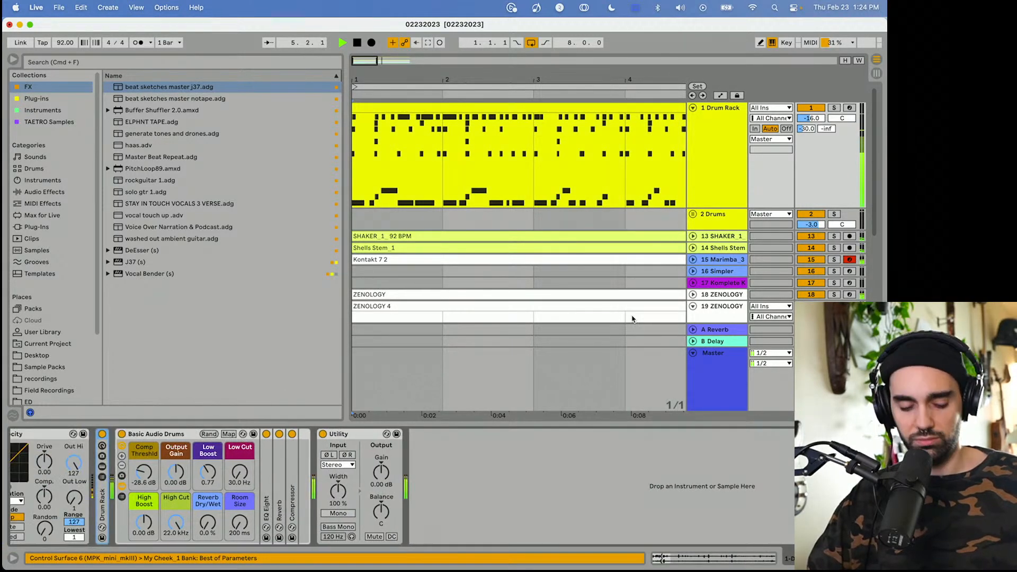
pyautogui.press('Tab')
pyautogui.click(402, 61)
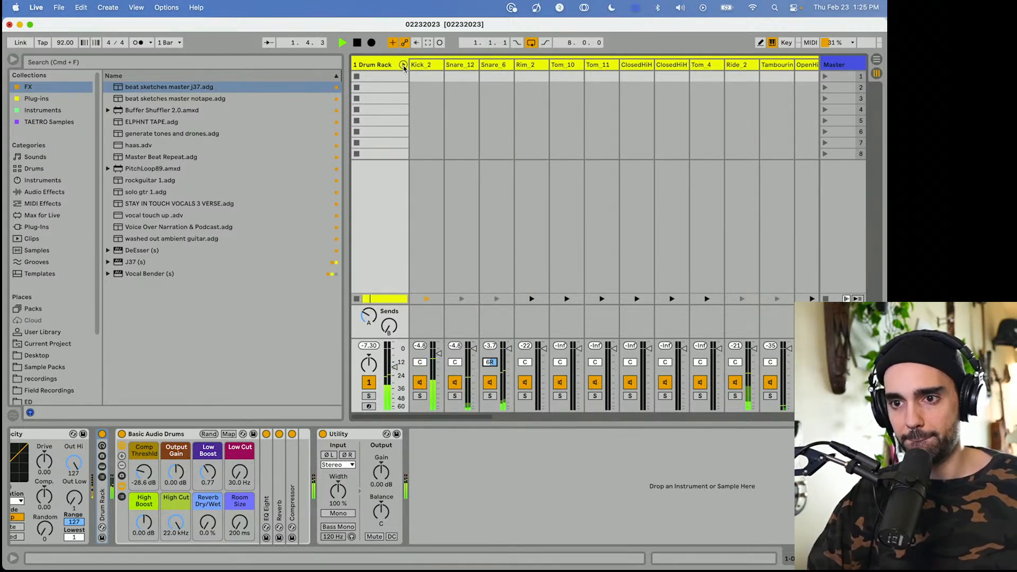
pyautogui.click(403, 65)
# Expand the EQ Eight on the Drum Rack track and try a Q of 1.46 on its high-cut band 8.
pyautogui.click(268, 486)
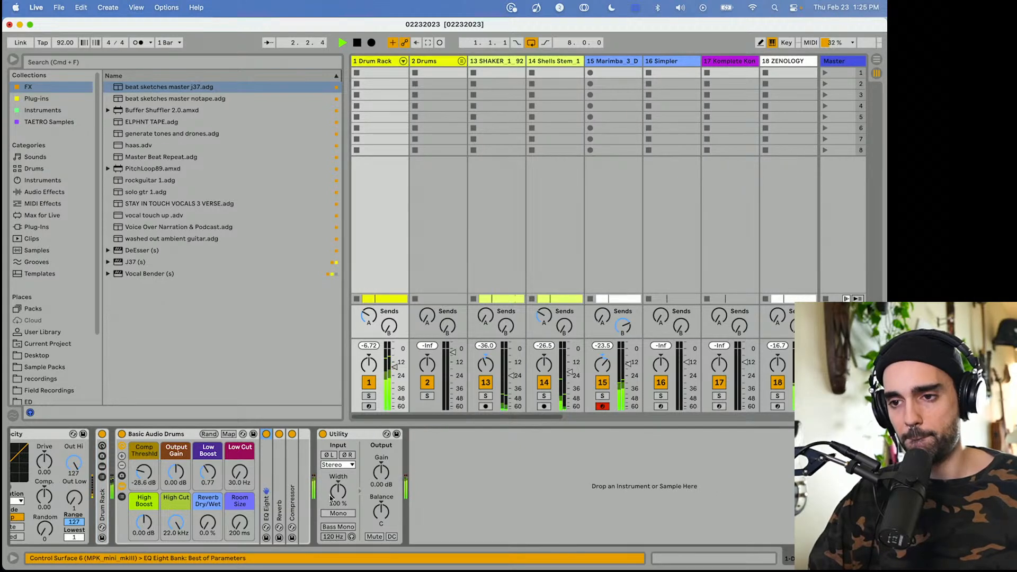
pyautogui.doubleClick(268, 482)
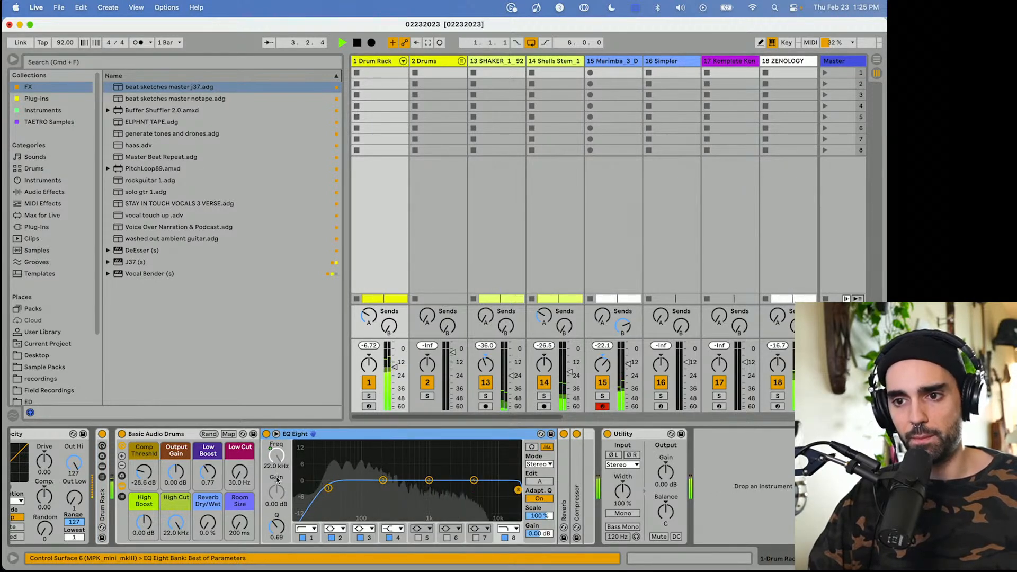
pyautogui.moveTo(276, 526); pyautogui.dragTo(276, 514)
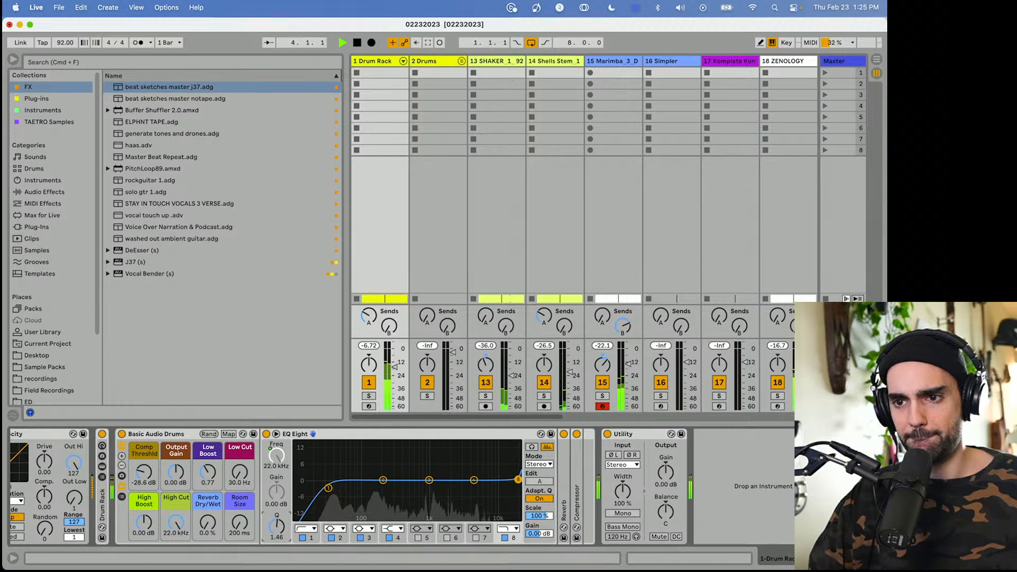
# Raise the Drum Rack EQ Eight's band 1 Q to 1.55 and its Low Cut to 33.3 Hz, returning to Arrangement view with playback stopped.
pyautogui.click(329, 488)
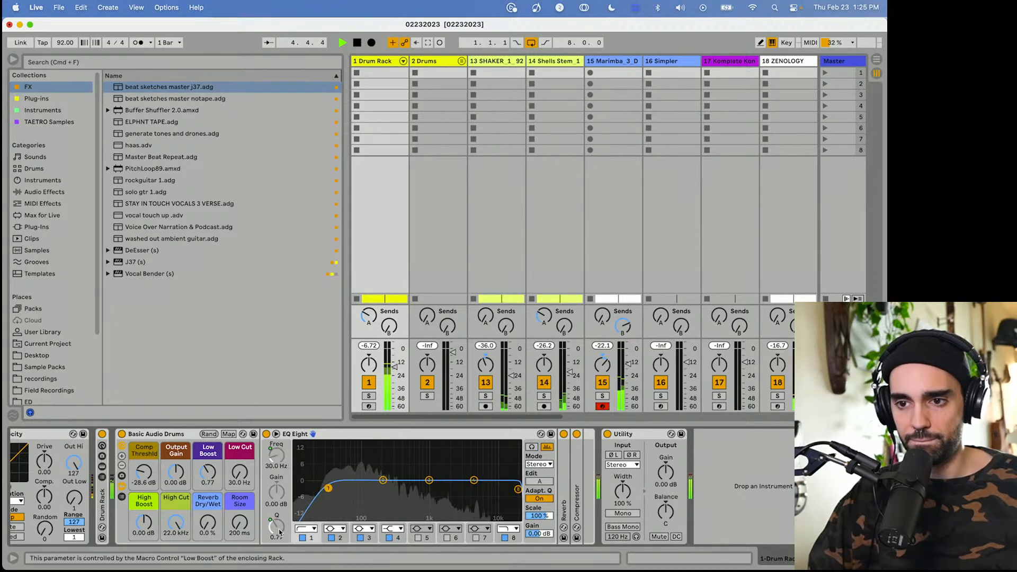
pyautogui.moveTo(279, 532); pyautogui.dragTo(279, 518)
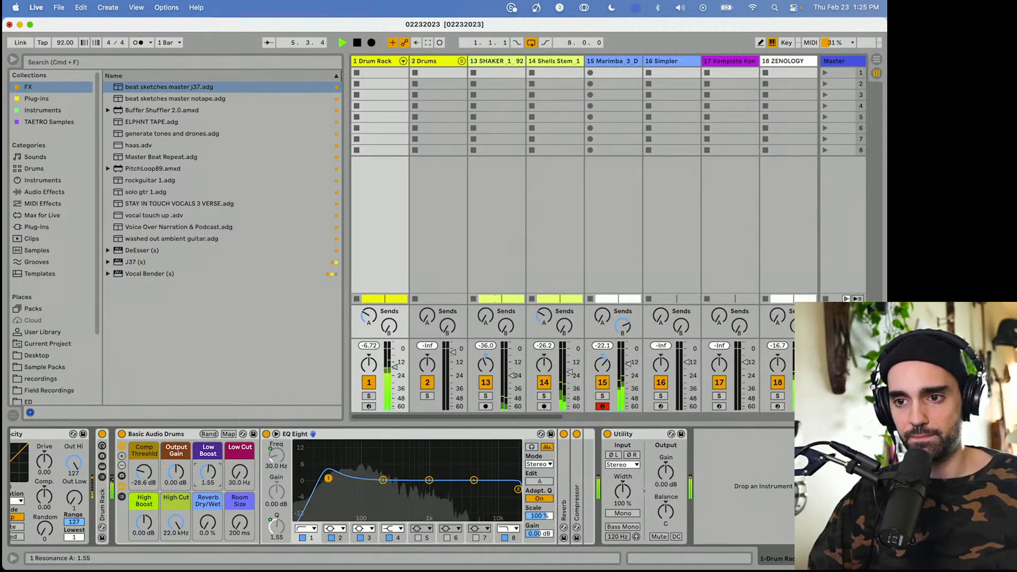
pyautogui.moveTo(236, 479); pyautogui.dragTo(236, 477)
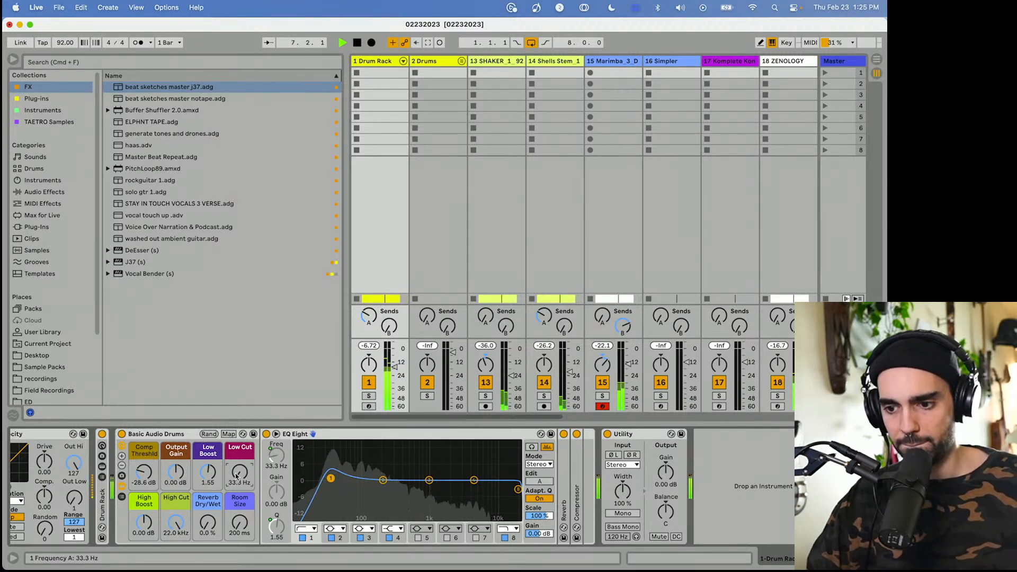
pyautogui.press('Tab')
pyautogui.press('space')
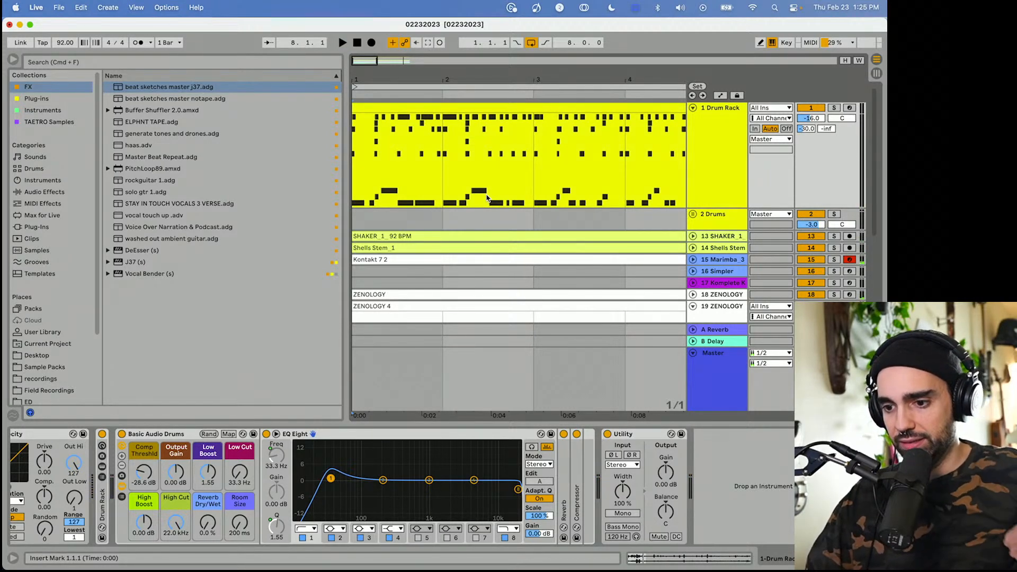
# Select the Master track and expand its EQ Eight, J37 and Gentle Limiter devices.
pyautogui.click(683, 383)
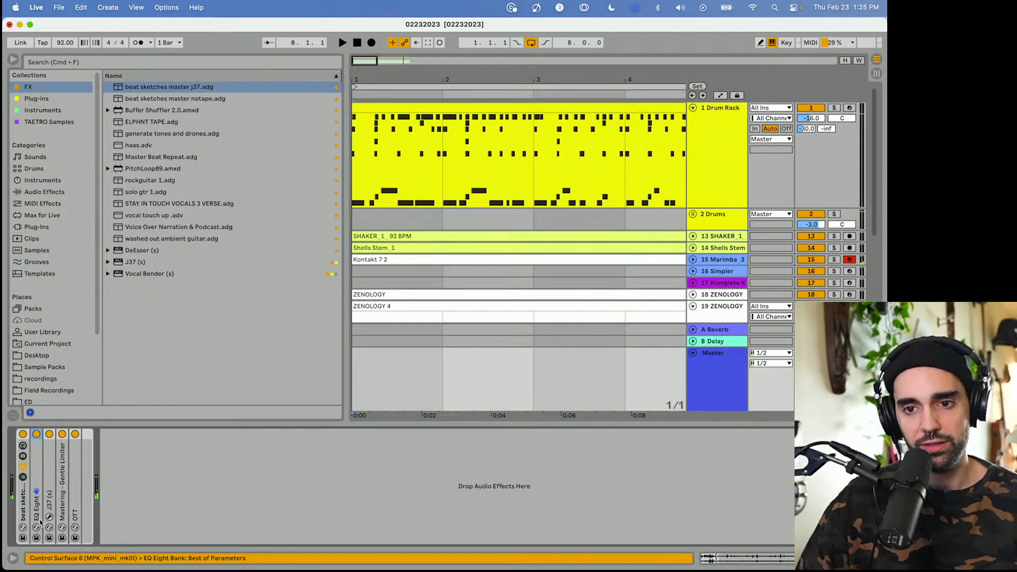
pyautogui.doubleClick(37, 514)
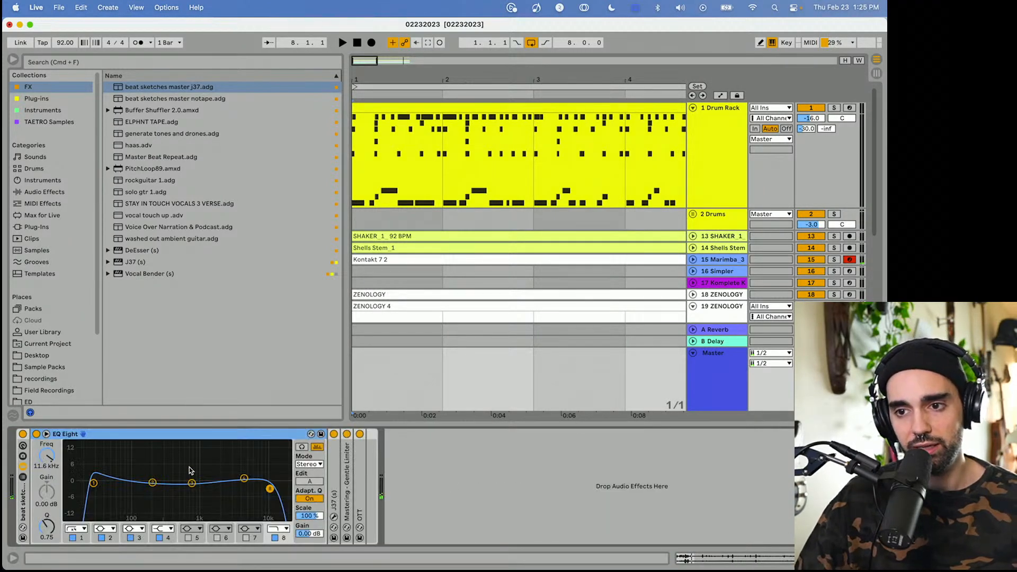
pyautogui.doubleClick(334, 493)
pyautogui.doubleClick(428, 493)
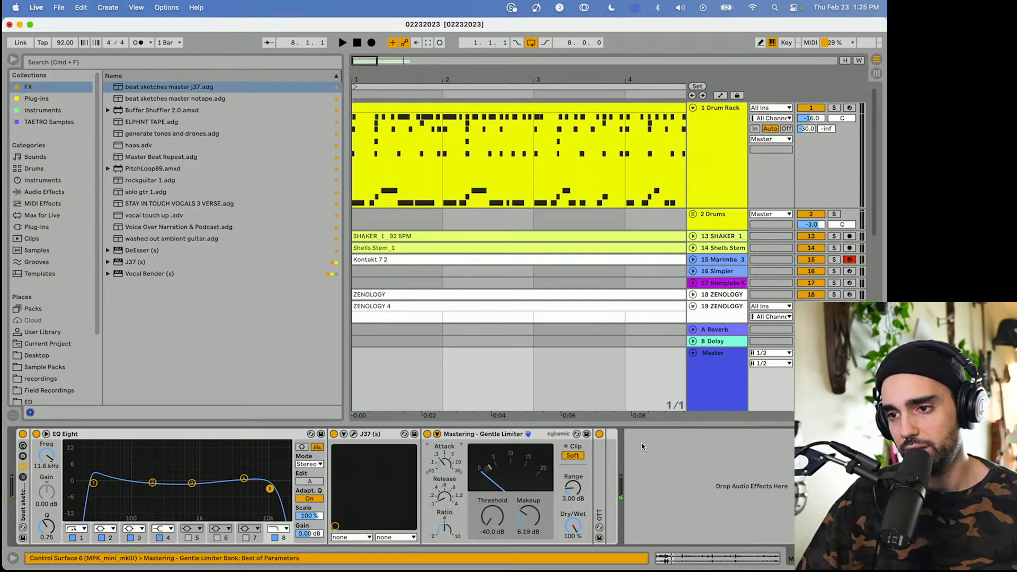
# Expand the Master track's OTT, play the beat, and bypass and re-enable the Master EQ Eight to compare the sound.
pyautogui.doubleClick(604, 465)
pyautogui.press('space')
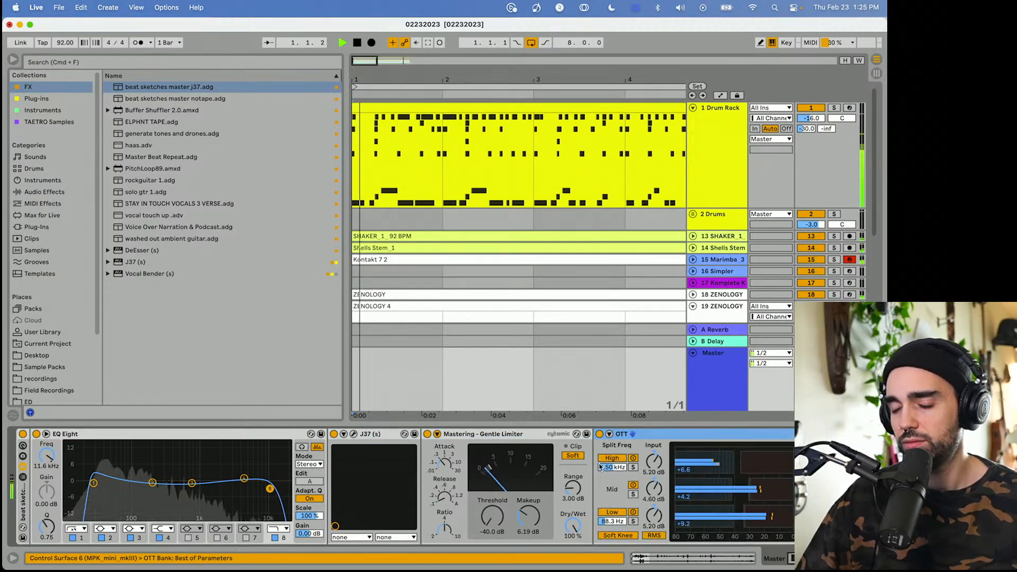
pyautogui.click(37, 434)
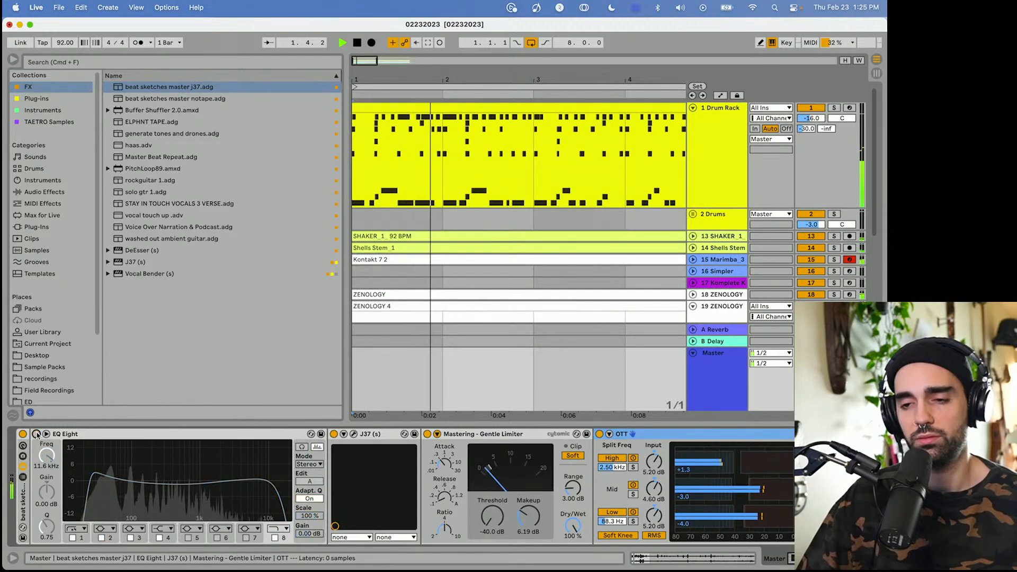
pyautogui.click(37, 434)
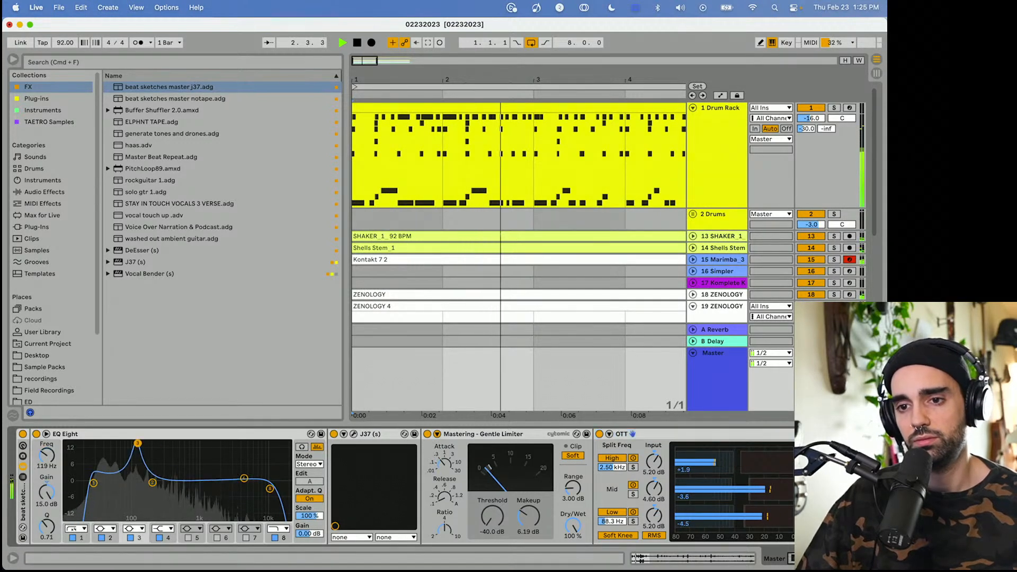
# Sweep the Master EQ Eight's boosted band 3, set band 2 to 178 Hz and -2.36 dB, and collapse EQ Eight, Gentle Limiter and OTT.
pyautogui.moveTo(137, 443); pyautogui.dragTo(154, 444)
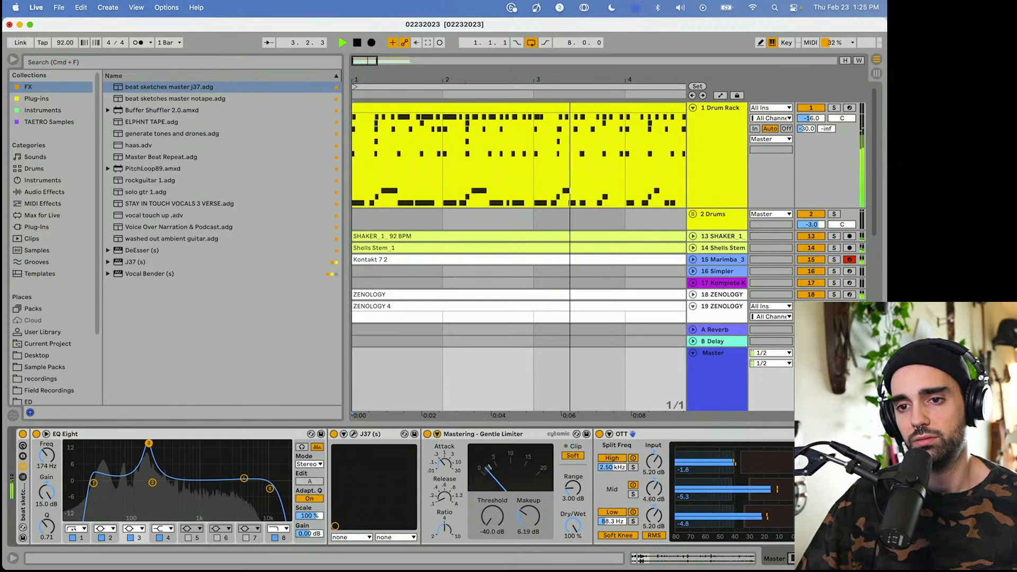
pyautogui.moveTo(153, 483); pyautogui.dragTo(189, 481)
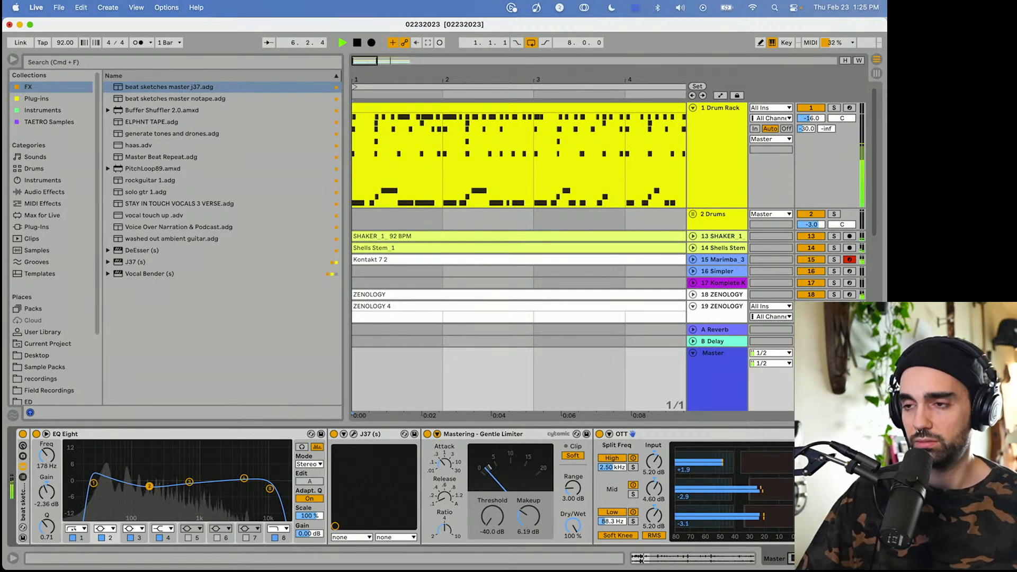
pyautogui.doubleClick(255, 434)
pyautogui.doubleClick(255, 434)
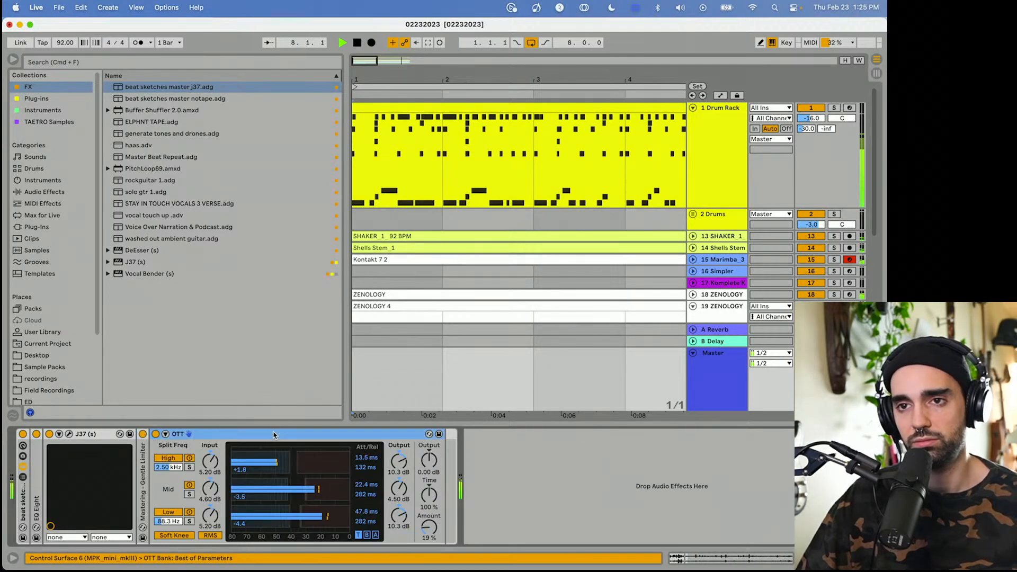
pyautogui.doubleClick(255, 434)
# Hide the browser and deactivate the Drum Rack track, playing the arrangement without it.
pyautogui.moveTo(386, 80); pyautogui.dragTo(364, 80)
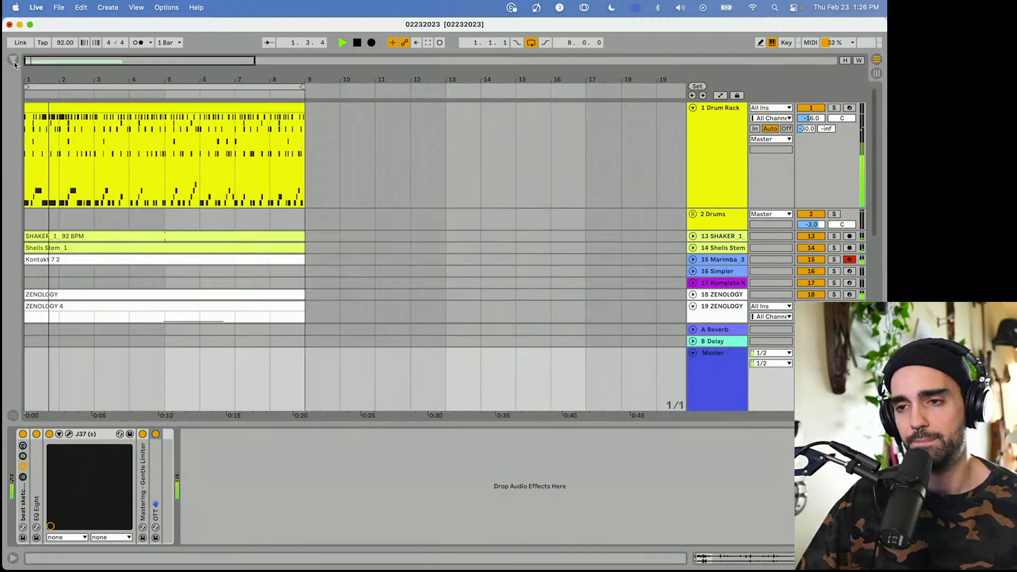
pyautogui.press('super+alt+b')
pyautogui.moveTo(42, 77); pyautogui.dragTo(101, 81)
pyautogui.click(809, 108)
pyautogui.press('space')
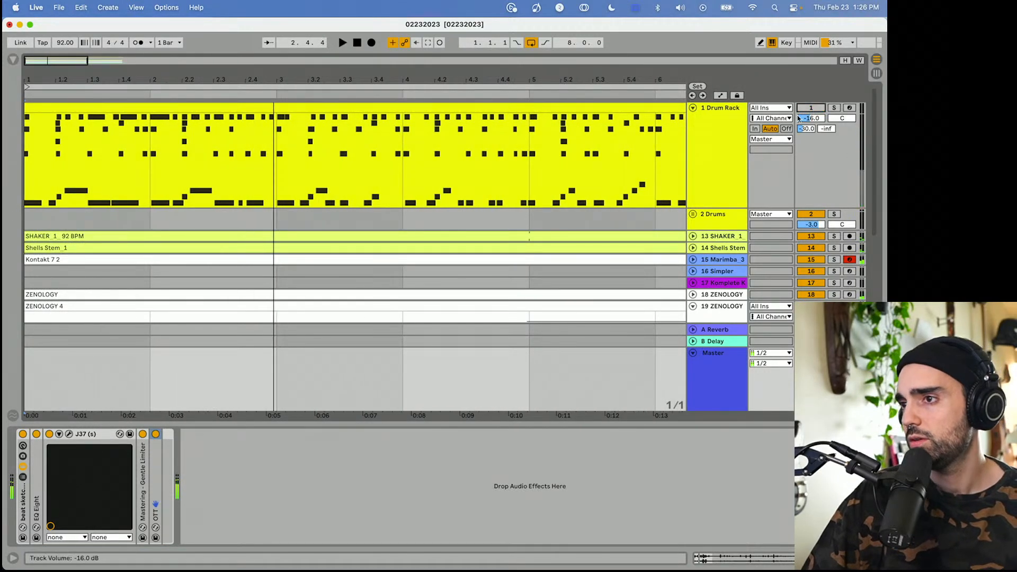
pyautogui.press('space')
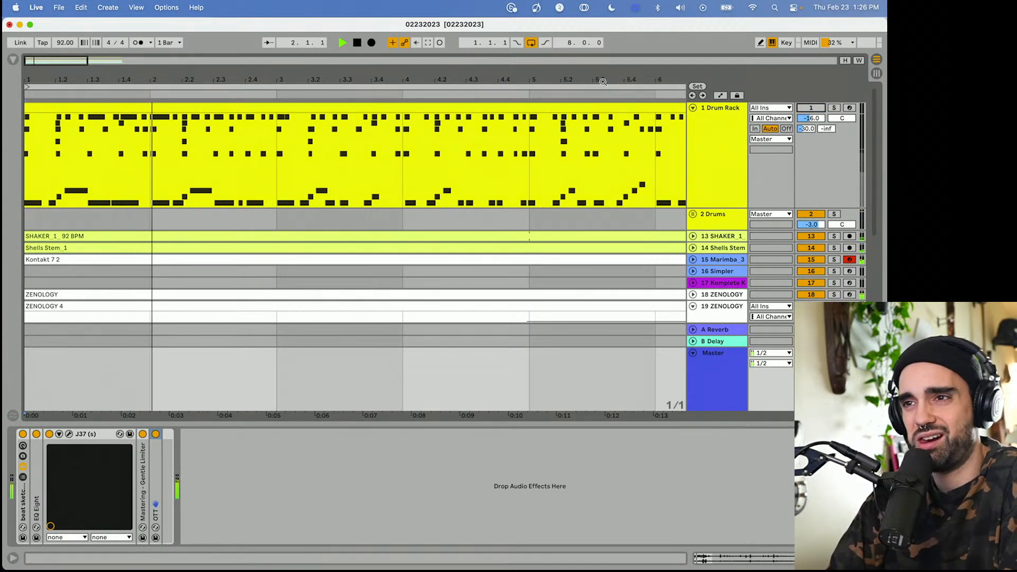
# Move the eight-bar Drum Rack clip to bar 9, hide the device view and stop playback.
pyautogui.moveTo(602, 80); pyautogui.dragTo(299, 79)
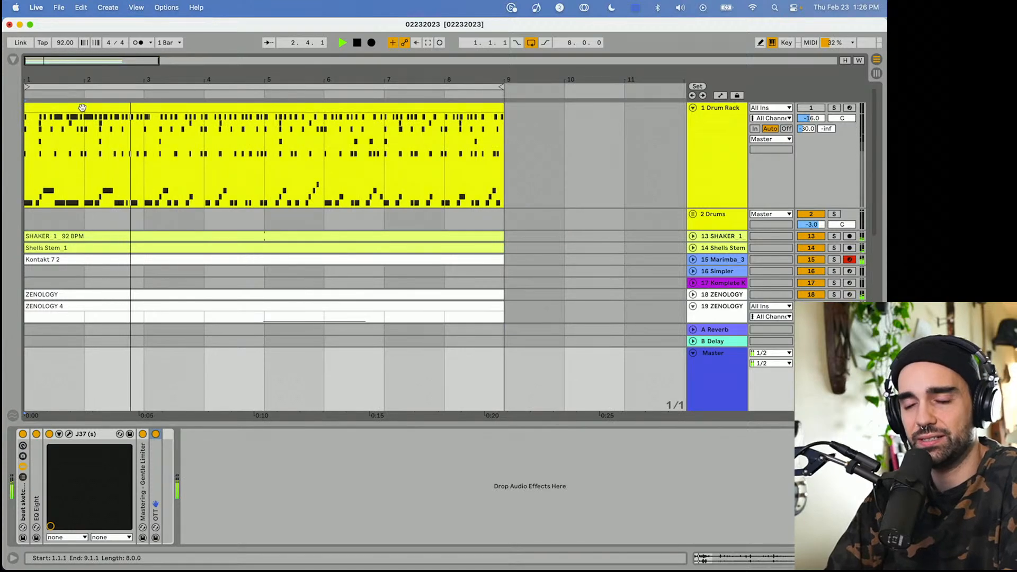
pyautogui.moveTo(79, 108); pyautogui.dragTo(549, 118)
pyautogui.moveTo(480, 80); pyautogui.dragTo(278, 80)
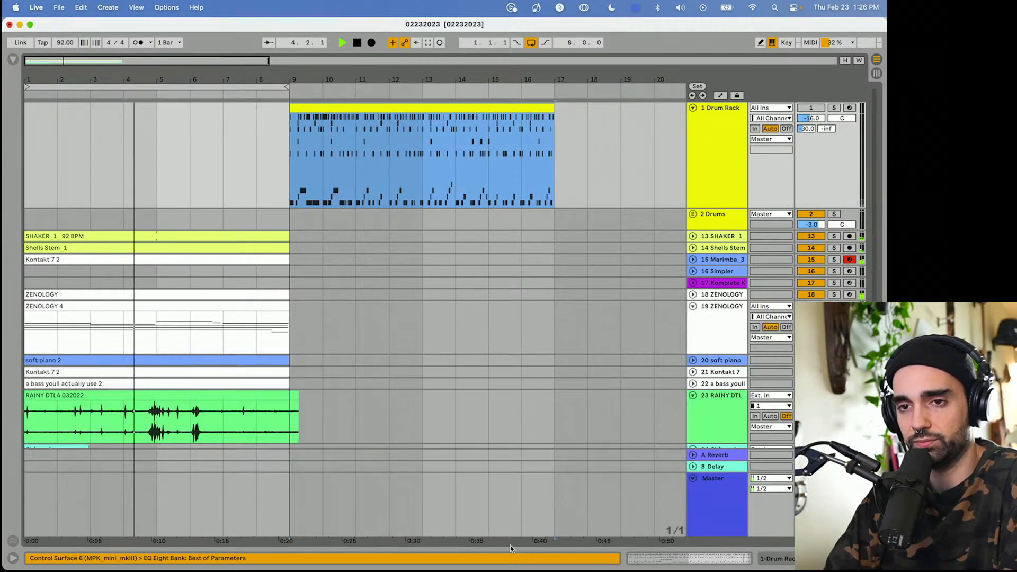
pyautogui.press('super+alt+l')
pyautogui.press('space')
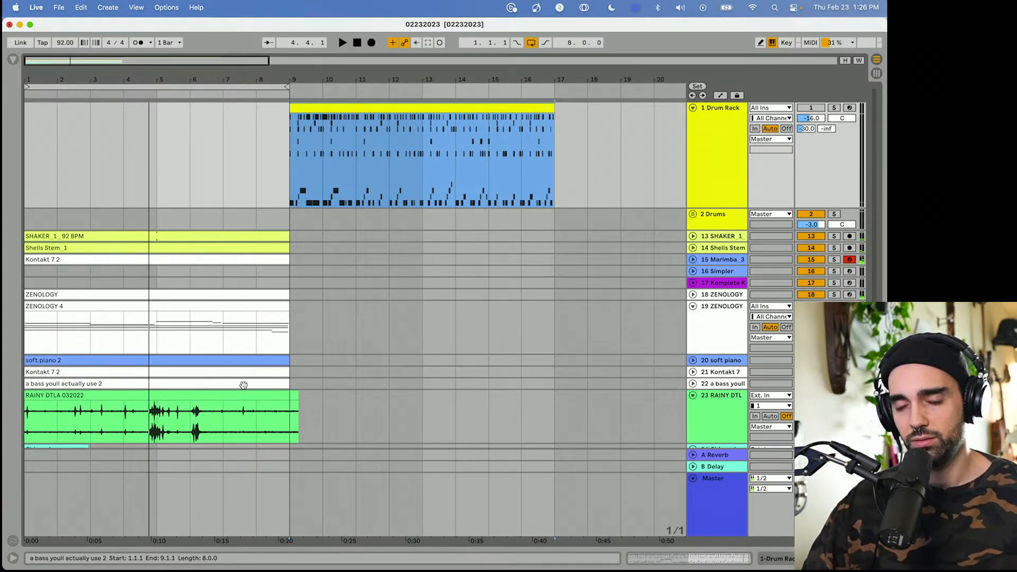
# Move the Shells Stem_1 clip and the marimba track's Kontakt 7 2 clip from bar 1 to bar 9.
pyautogui.scroll(-5, 243, 385)
pyautogui.scroll(3, 250, 379)
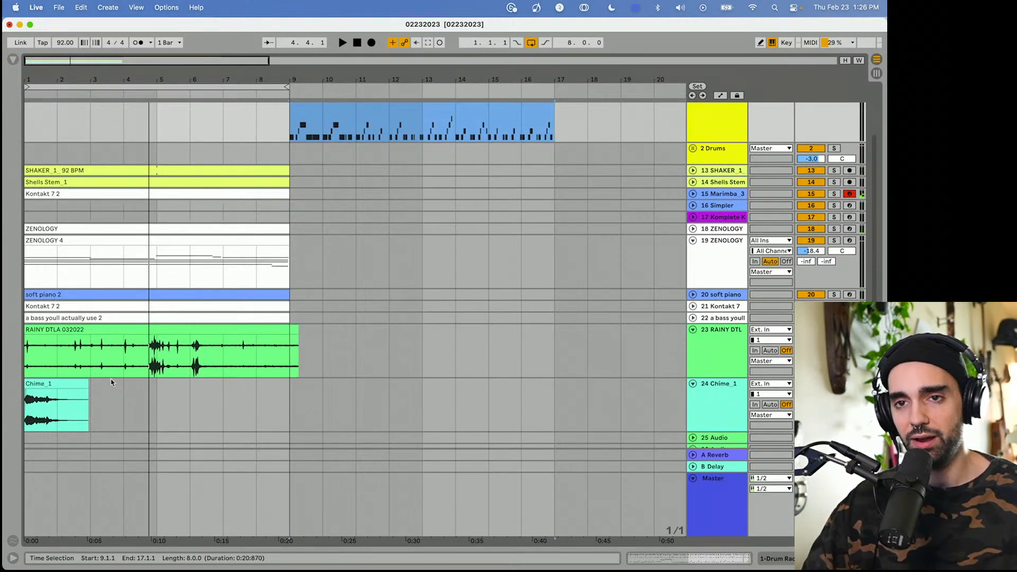
pyautogui.click(59, 249)
pyautogui.click(43, 179)
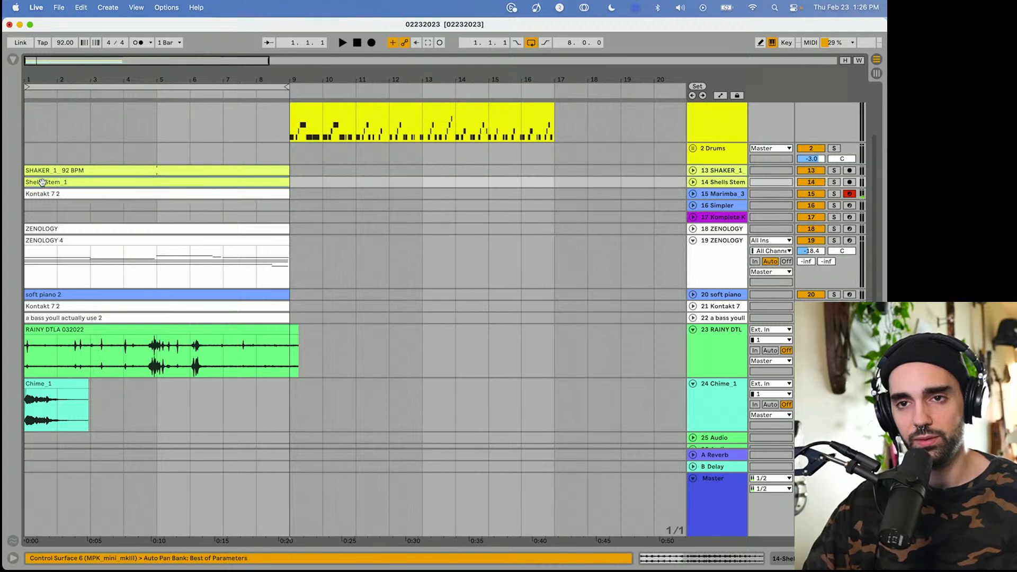
pyautogui.moveTo(42, 181); pyautogui.dragTo(310, 181)
pyautogui.moveTo(145, 192); pyautogui.dragTo(411, 193)
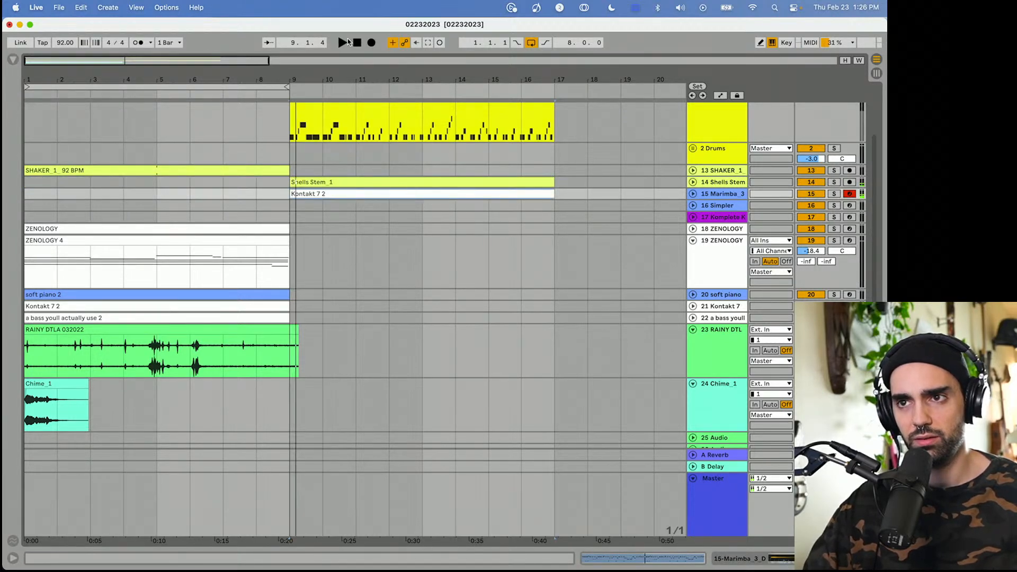
# Try moving the soft piano 2 clip to bar 9 and play the remaining intro layers from bar 1.
pyautogui.click(343, 42)
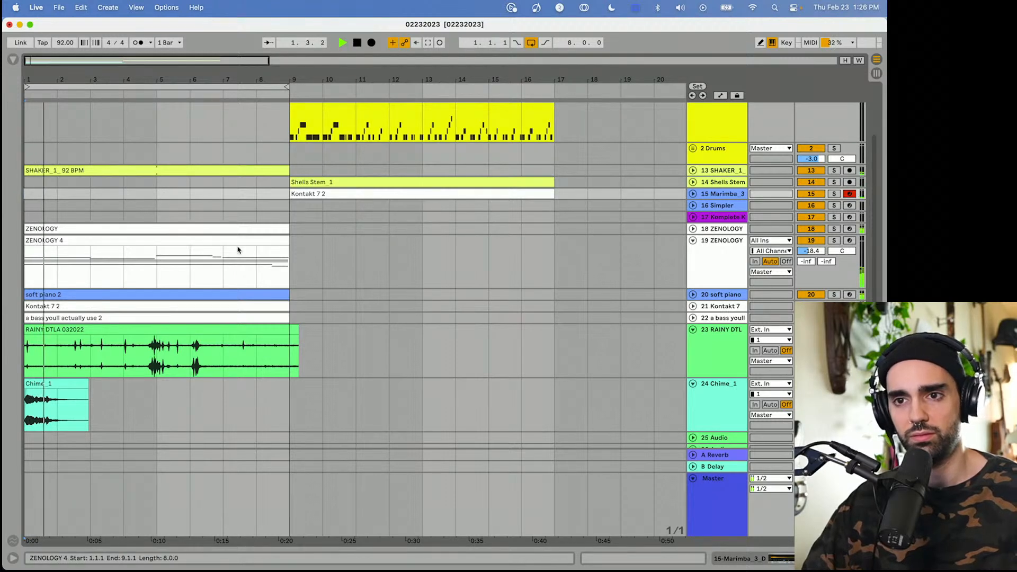
pyautogui.press('space')
pyautogui.moveTo(77, 295); pyautogui.dragTo(341, 295)
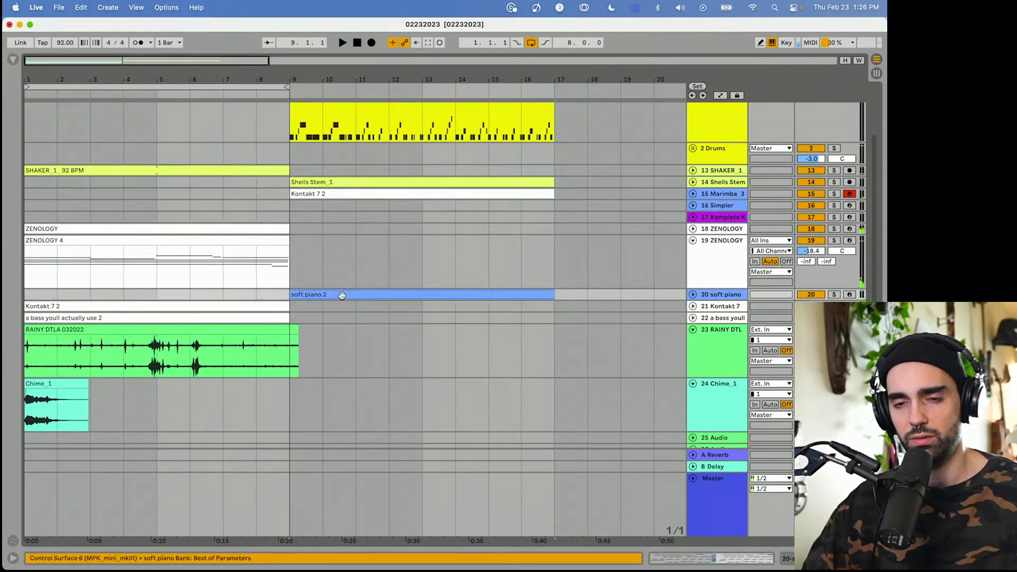
pyautogui.press('space')
pyautogui.click(158, 339)
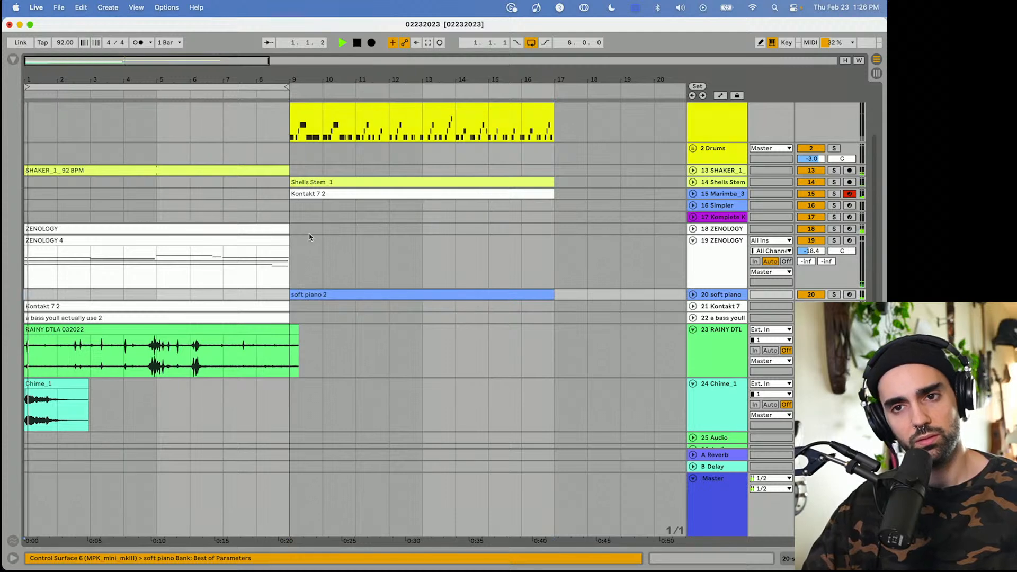
# Move the bass, track 21 Kontakt 7 2 and ZENOLOGY 4 clips to bar 9, return soft piano 2 to bar 1, and play the intro.
pyautogui.moveTo(101, 318); pyautogui.dragTo(365, 317)
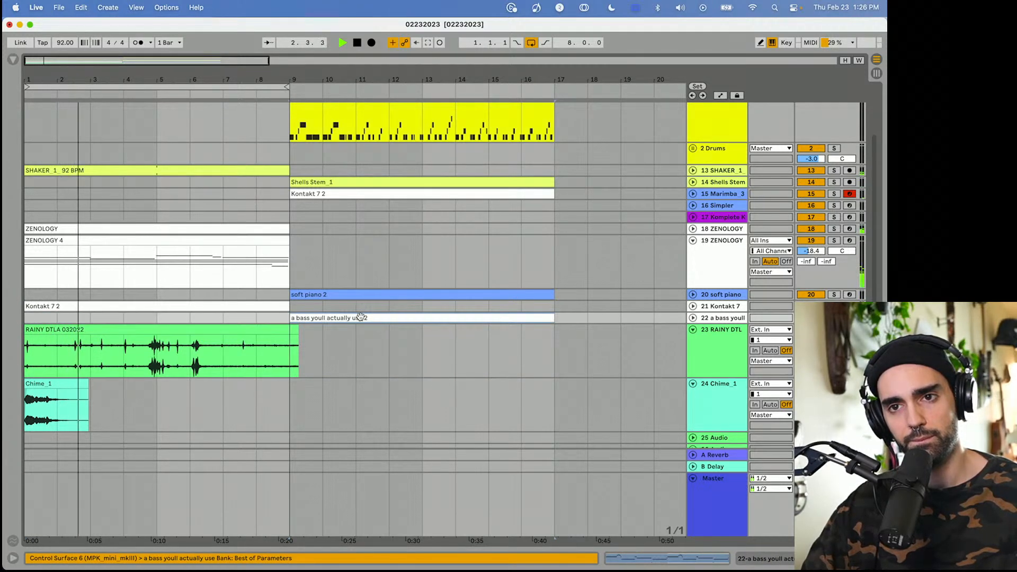
pyautogui.moveTo(145, 305); pyautogui.dragTo(390, 310)
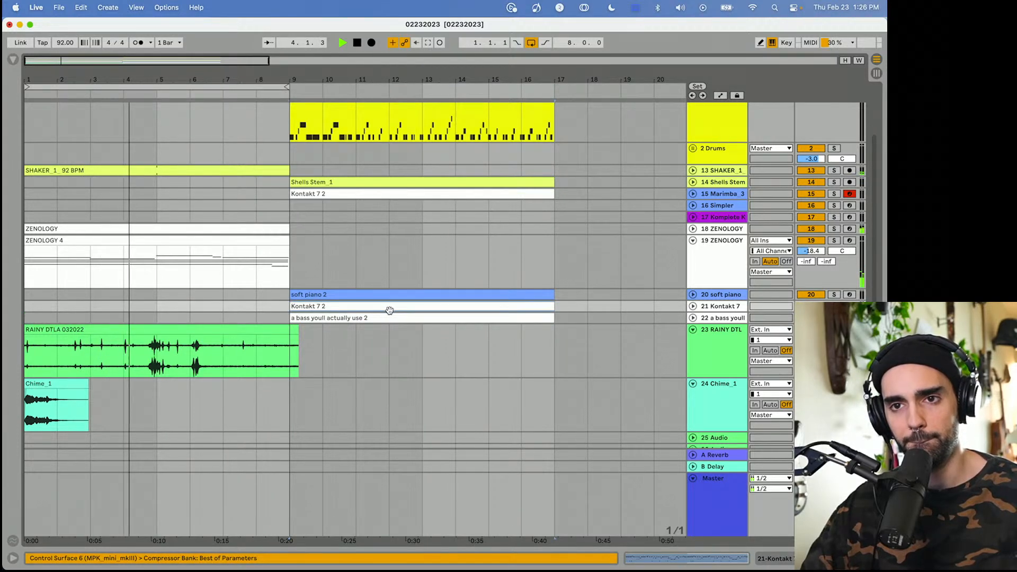
pyautogui.moveTo(89, 238); pyautogui.dragTo(75, 294)
pyautogui.press('space')
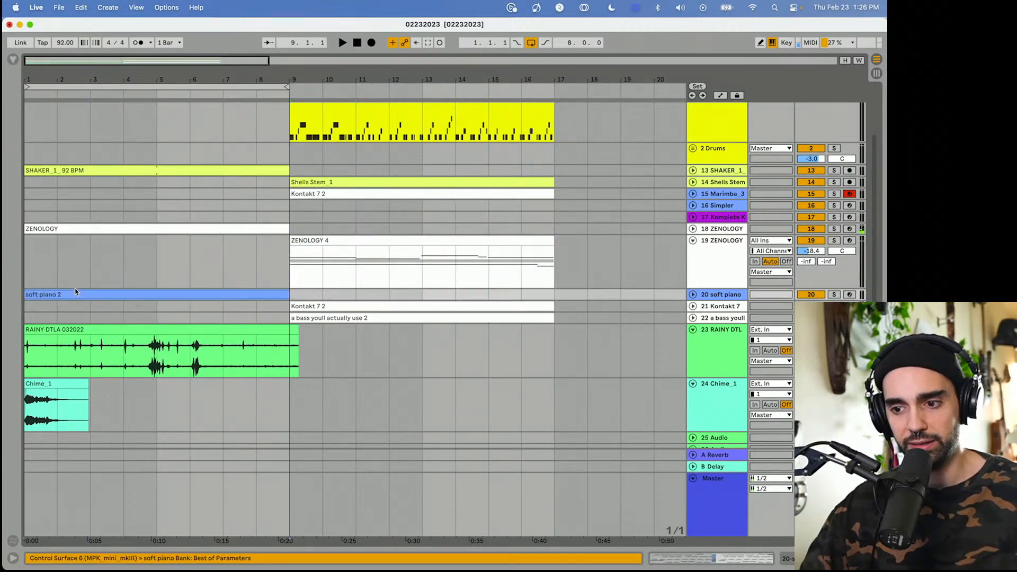
pyautogui.press('space')
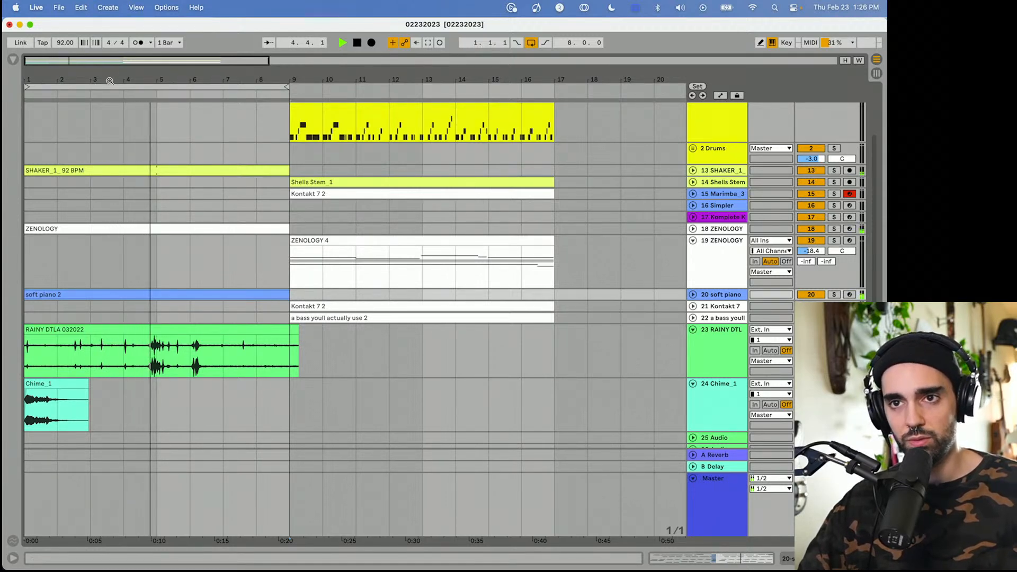
# Move the eight-bar loop range so it starts at bar 9.
pyautogui.moveTo(130, 85); pyautogui.dragTo(383, 87)
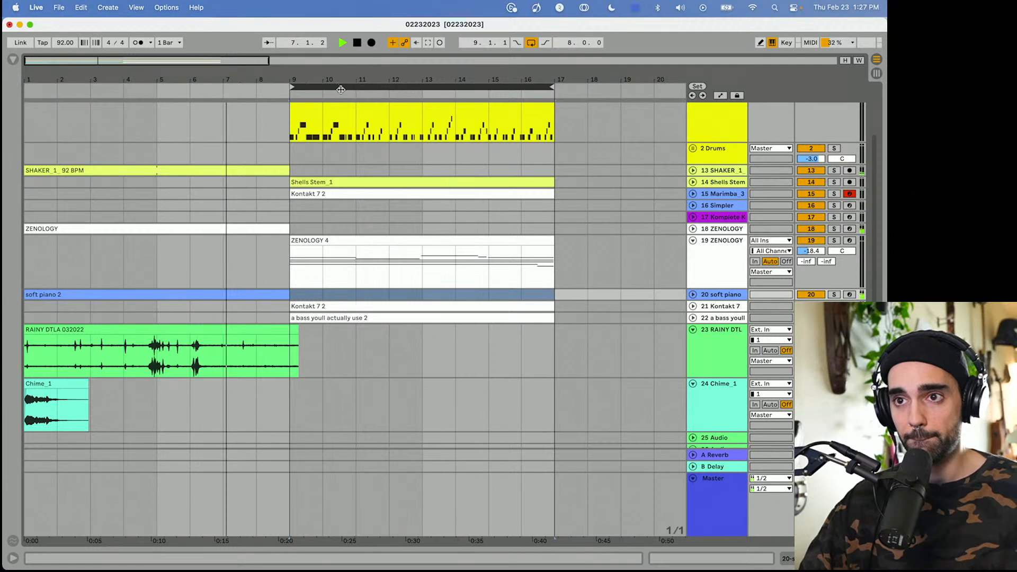
pyautogui.scroll(3, 336, 127)
pyautogui.moveTo(375, 85)
pyautogui.mouseDown()
pyautogui.moveTo(342, 85)
pyautogui.moveTo(371, 86)
pyautogui.mouseUp()
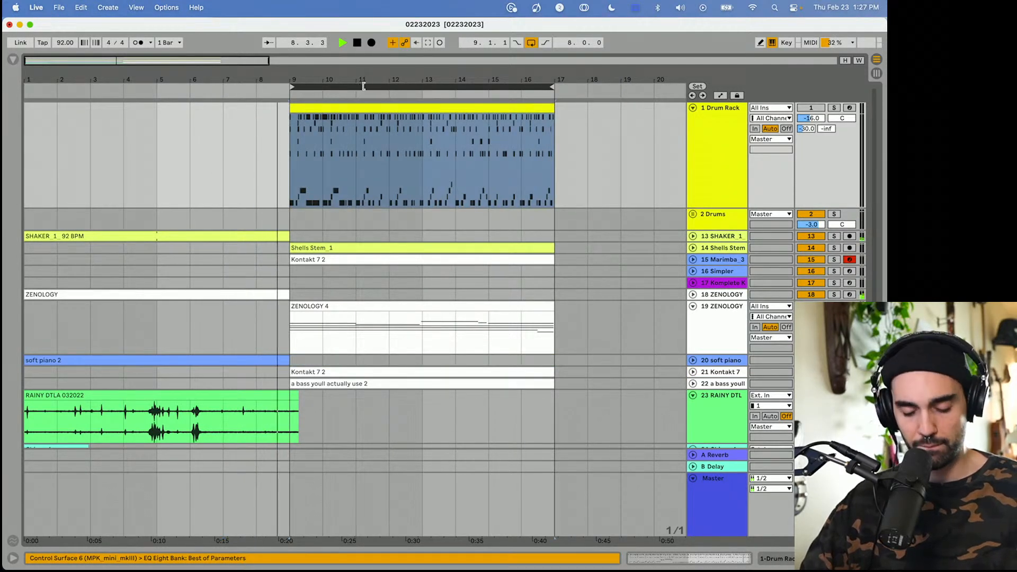
# Delete the Drum Rack clip within the loop range, and undo the deletion.
pyautogui.press('Delete')
pyautogui.press('space')
pyautogui.click(279, 159)
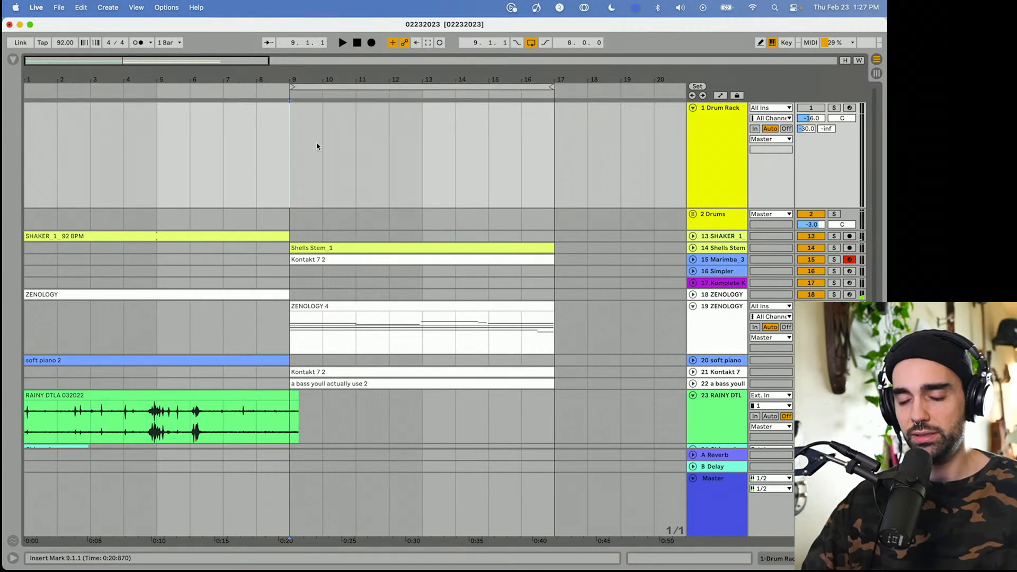
pyautogui.hotkey('ctrl', 'z')
pyautogui.click(369, 236)
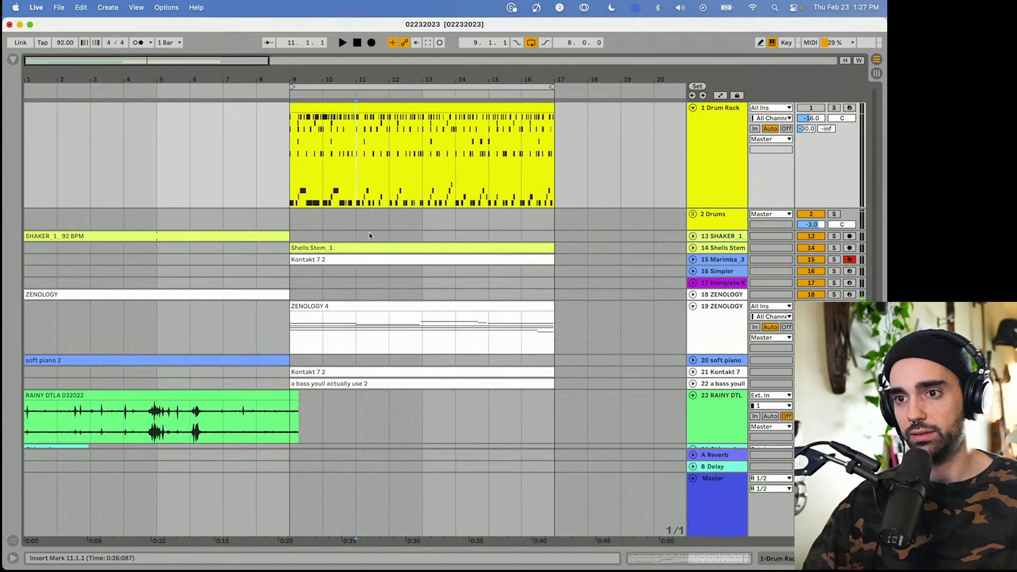
# Cut all tracks' material from bars 9 to 17, move the loop range to bar 17 and paste the material there.
pyautogui.click(358, 88)
pyautogui.press('super+x')
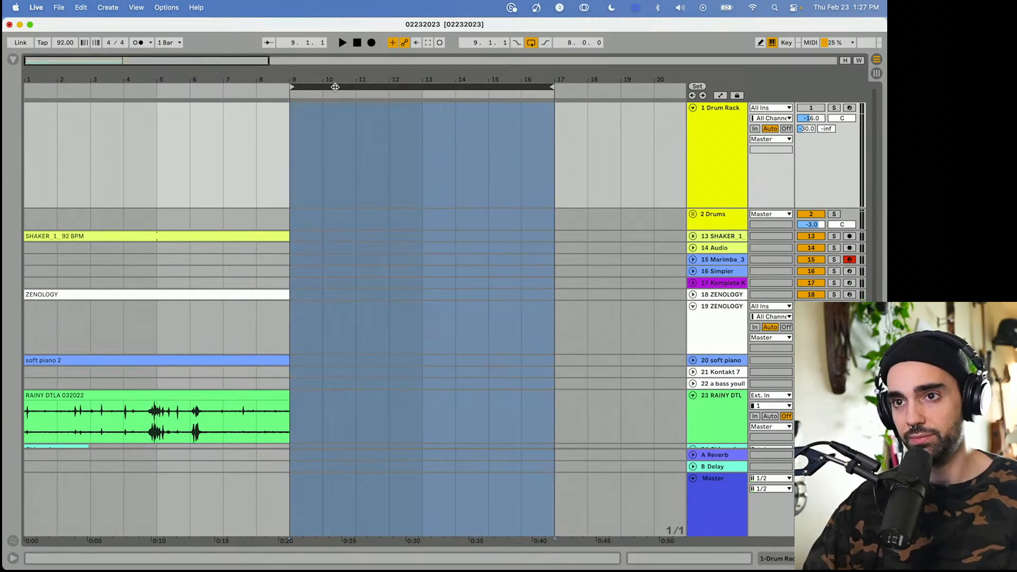
pyautogui.moveTo(333, 87); pyautogui.dragTo(598, 86)
pyautogui.press('super+v')
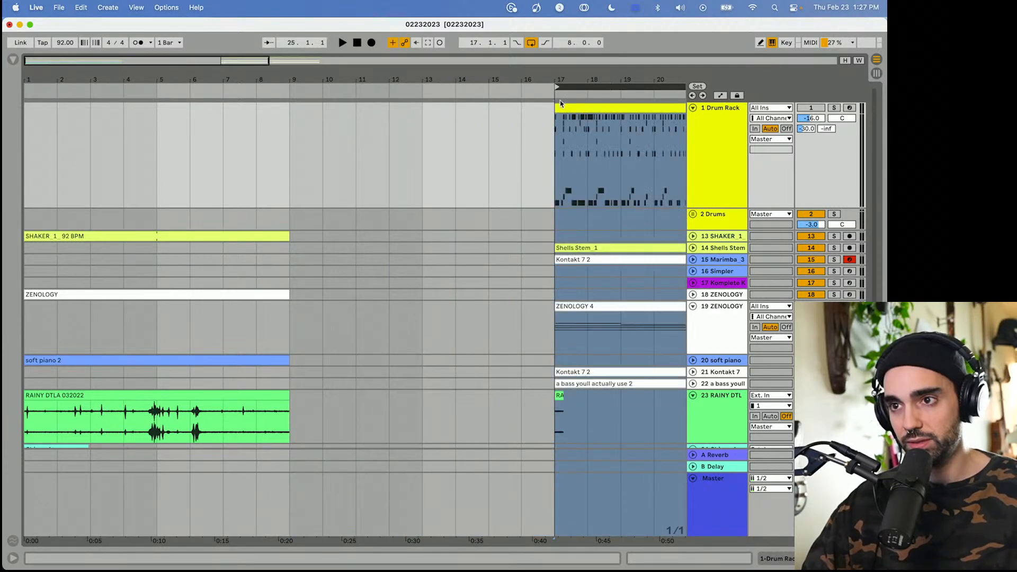
# Play the end of the intro and duplicate the SHAKER_1 clip so the copy starts at bar 9.
pyautogui.click(223, 161)
pyautogui.press('space')
pyautogui.click(250, 235)
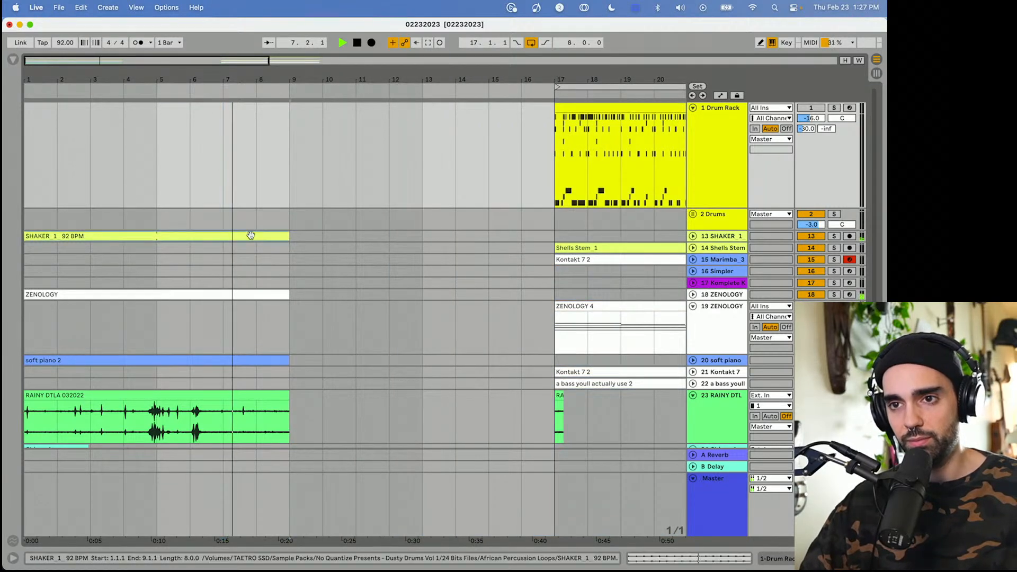
pyautogui.press('super+d')
pyautogui.press('space')
# Move the Drum Rack clip from bar 17 to bar 9 and open its notes in the clip view.
pyautogui.moveTo(591, 108); pyautogui.dragTo(323, 105)
pyautogui.doubleClick(322, 105)
pyautogui.scroll(-5, 255, 198)
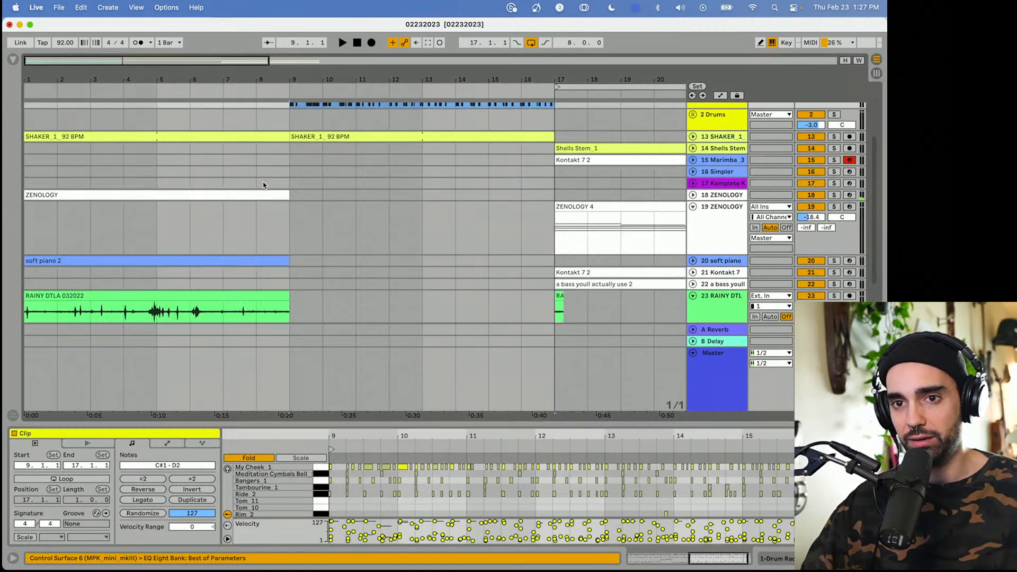
# Duplicate the soft piano 2 clip and the track 18 ZENOLOGY clip so their copies start at bar 9.
pyautogui.click(221, 265)
pyautogui.hotkey('ctrl', 'd')
pyautogui.click(228, 194)
pyautogui.hotkey('ctrl', 'd')
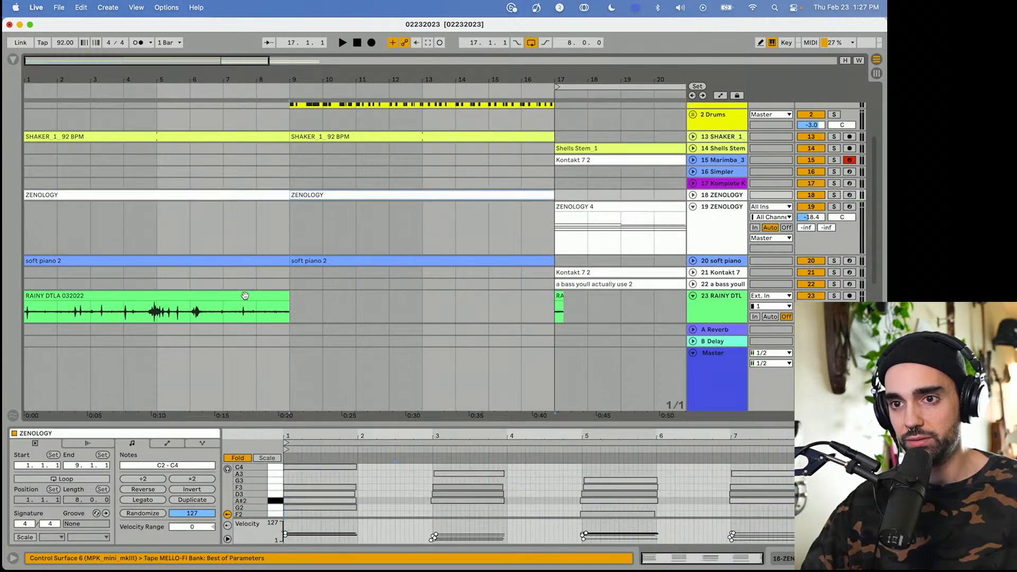
# Extend the RAINY DTLA 032022 clip to bar 17 and play from bar 9.
pyautogui.click(243, 296)
pyautogui.moveTo(289, 302); pyautogui.dragTo(539, 302)
pyautogui.click(272, 281)
pyautogui.press('space')
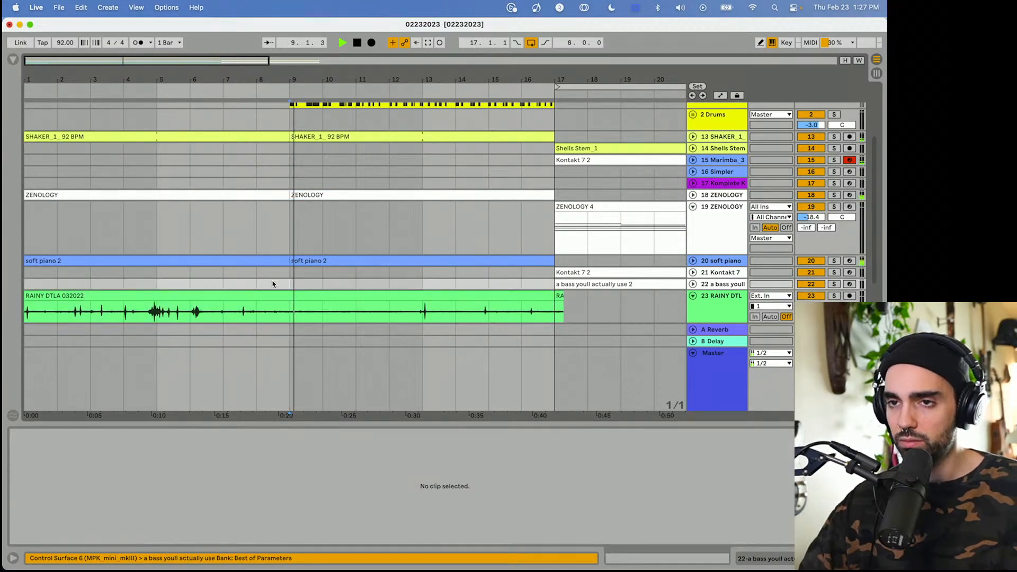
# Reactivate the Drum Rack track, resume playback and hide the clip view.
pyautogui.scroll(5, 275, 281)
pyautogui.press('space')
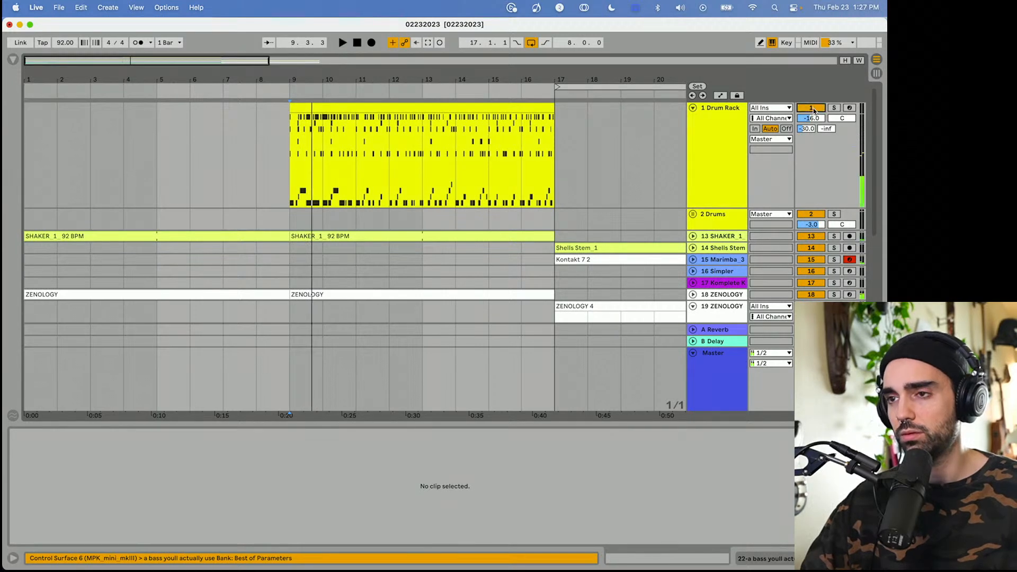
pyautogui.press('space')
pyautogui.moveTo(567, 422); pyautogui.dragTo(568, 546)
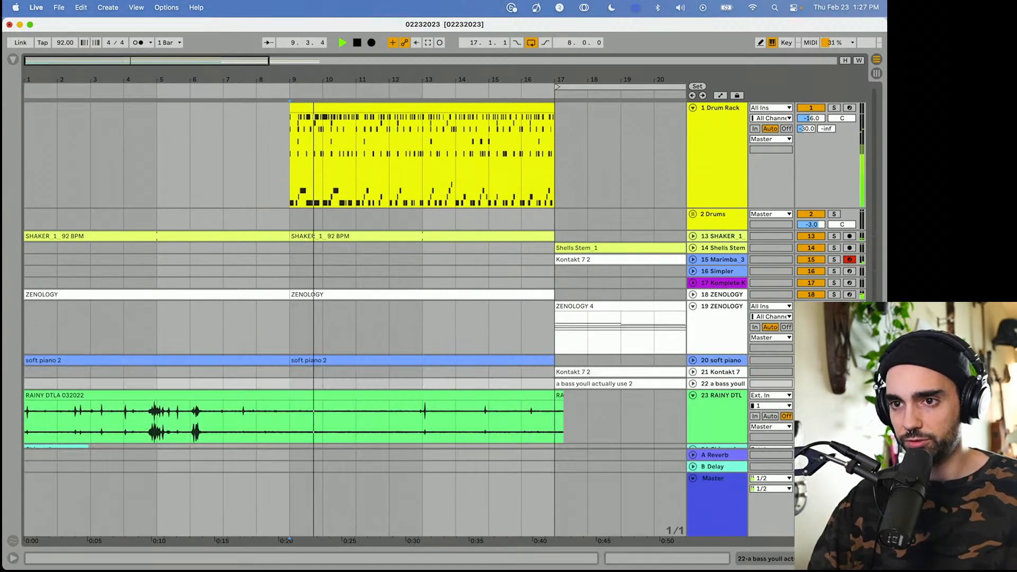
# Duplicate the Drum Rack clip so a copy starts at bar 17, and open the bar 9 clip's notes.
pyautogui.click(333, 108)
pyautogui.hscroll(3, 329, 108)
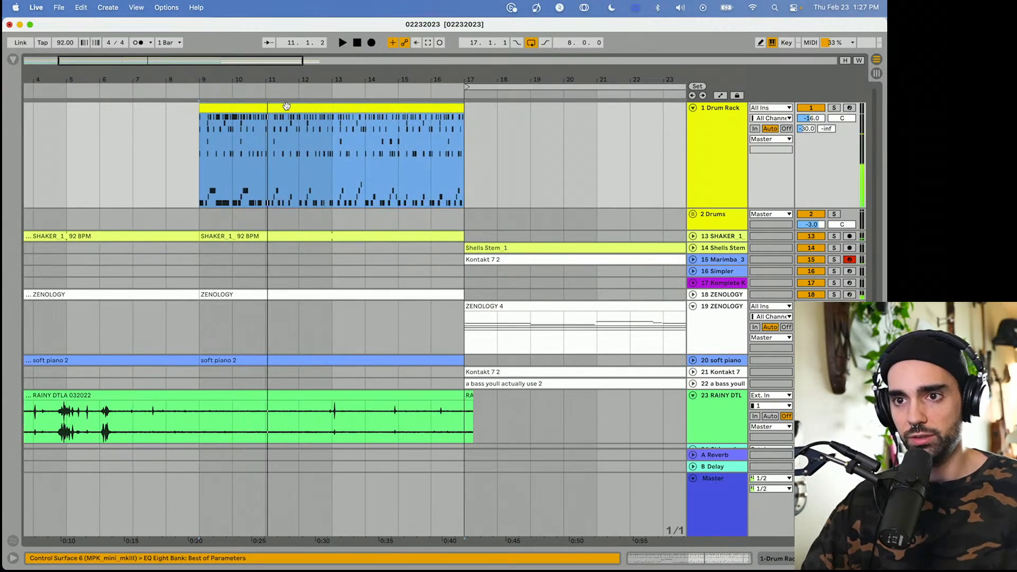
pyautogui.press('super+d')
pyautogui.doubleClick(153, 107)
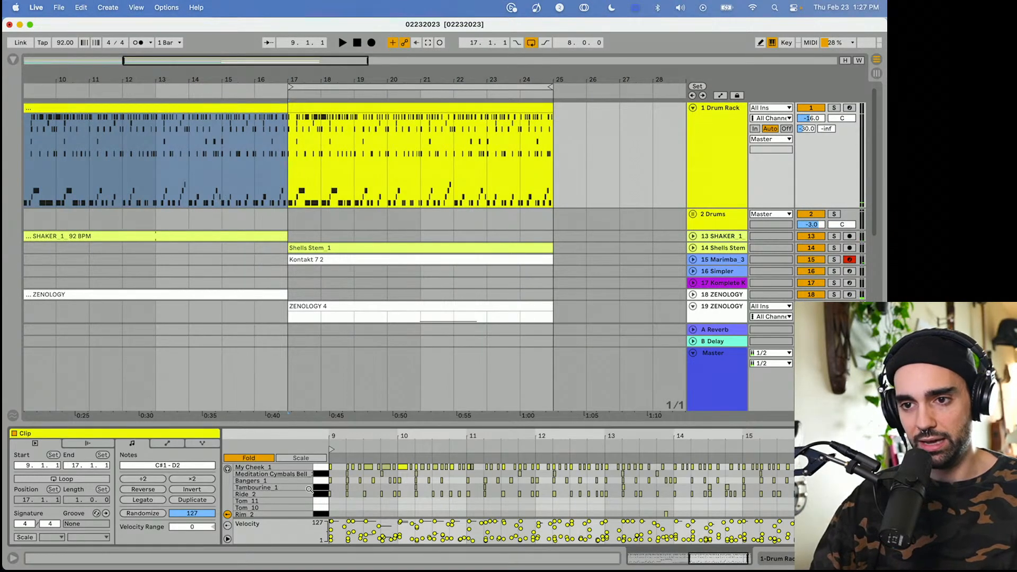
# Delete all Tambourine_1 and Bangers_1 notes from the Drum Rack clip at bar 9.
pyautogui.scroll(-3, 286, 503)
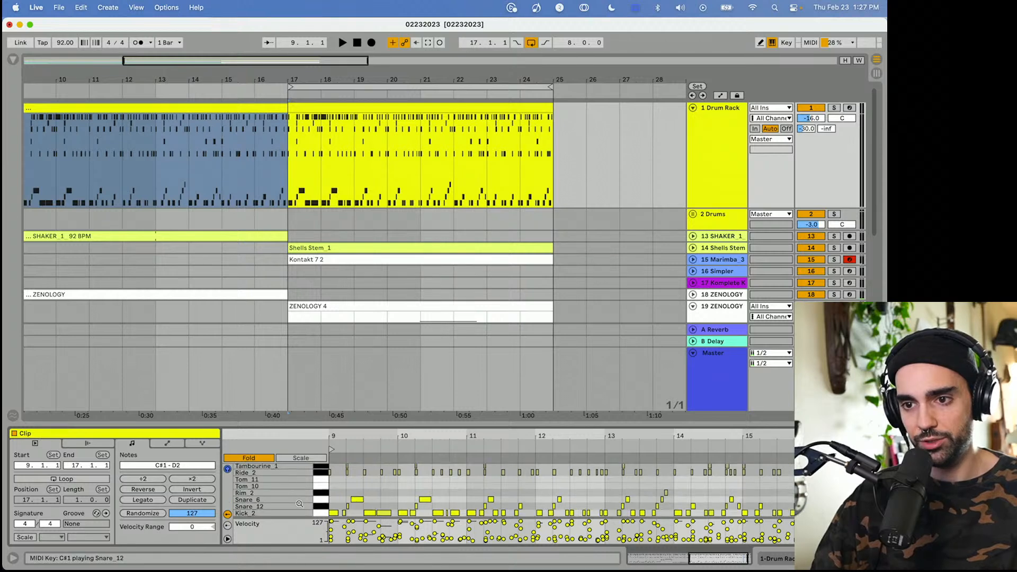
pyautogui.click(319, 494)
pyautogui.scroll(3, 315, 495)
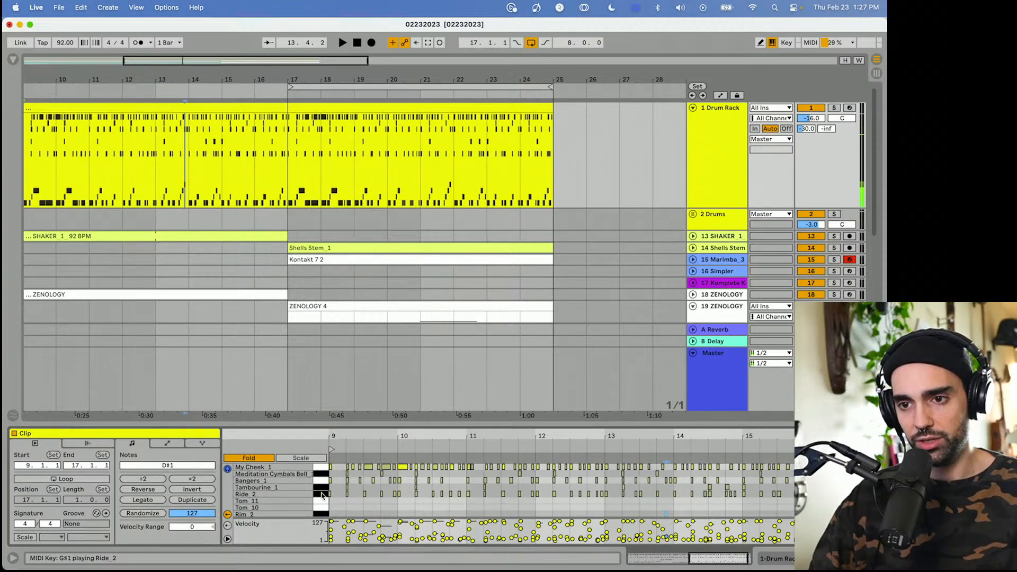
pyautogui.click(321, 487)
pyautogui.press('Delete')
pyautogui.click(320, 481)
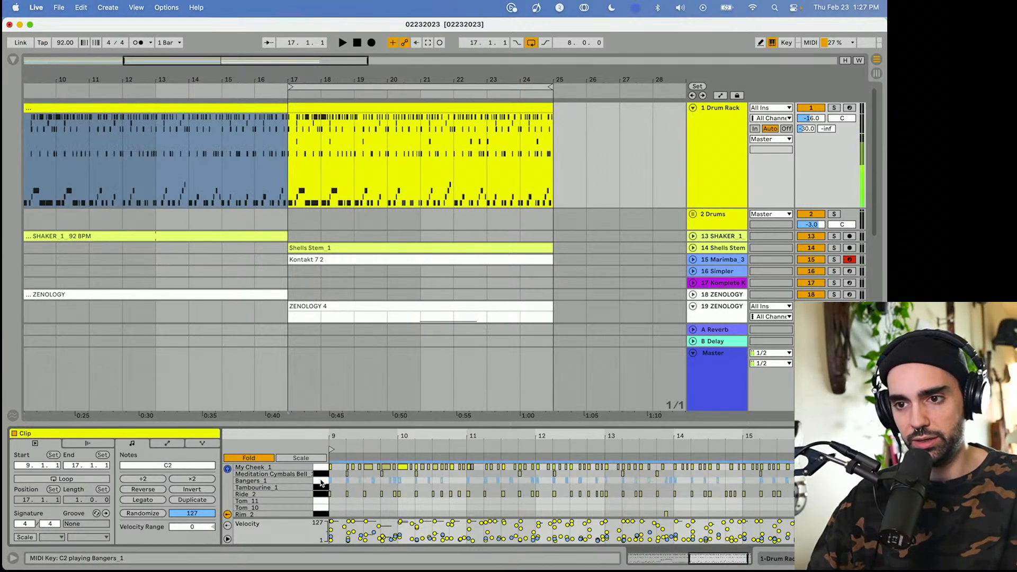
pyautogui.press('Delete')
# Delete all Ride_2 and My Cheek_1 notes from the bar 9 Drum Rack clip and select the Meditation Cymbals Bell notes.
pyautogui.click(321, 495)
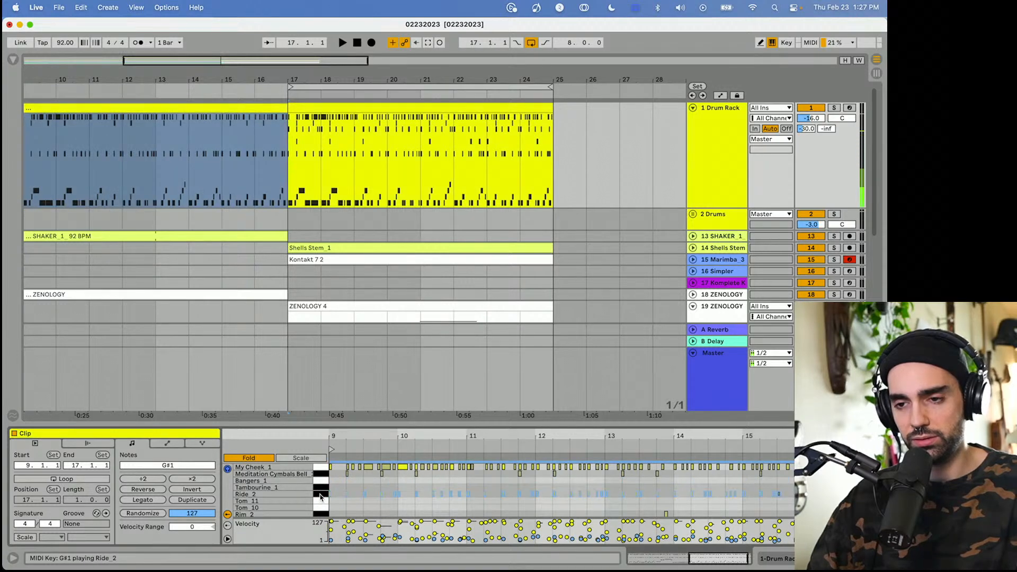
pyautogui.press('Delete')
pyautogui.click(320, 468)
pyautogui.press('Delete')
pyautogui.click(319, 474)
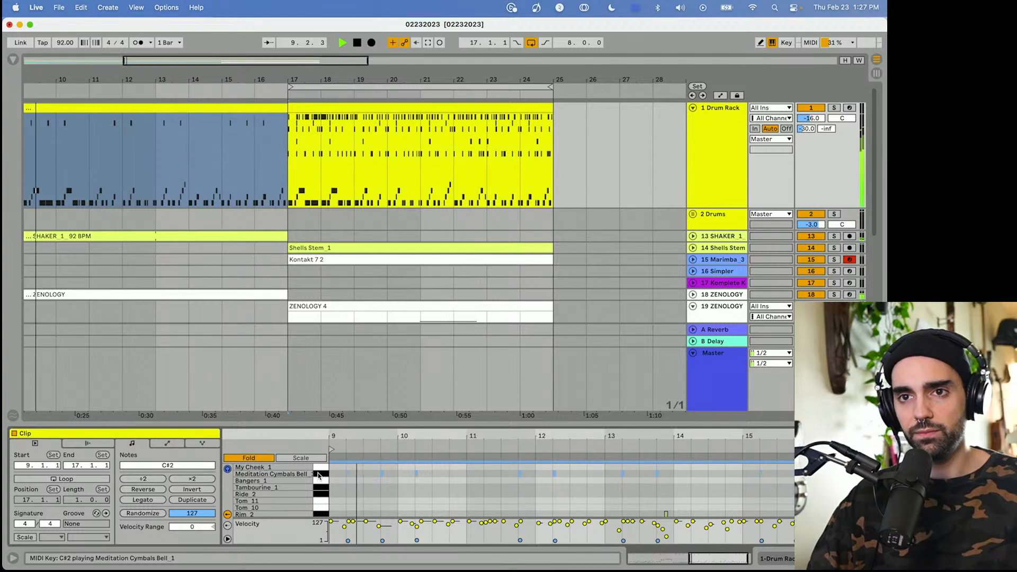
# Hide the clip view and listen to the reduced drum section, restarting playback from bar 9.
pyautogui.hscroll(-5, 261, 374)
pyautogui.hscroll(-3, 262, 373)
pyautogui.hscroll(2, 264, 373)
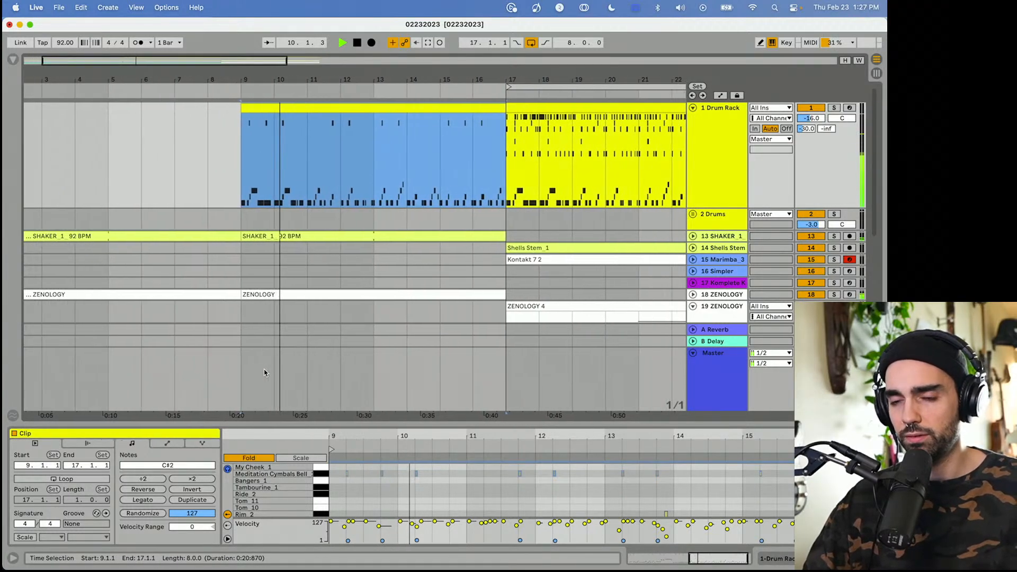
pyautogui.moveTo(303, 425); pyautogui.dragTo(284, 500)
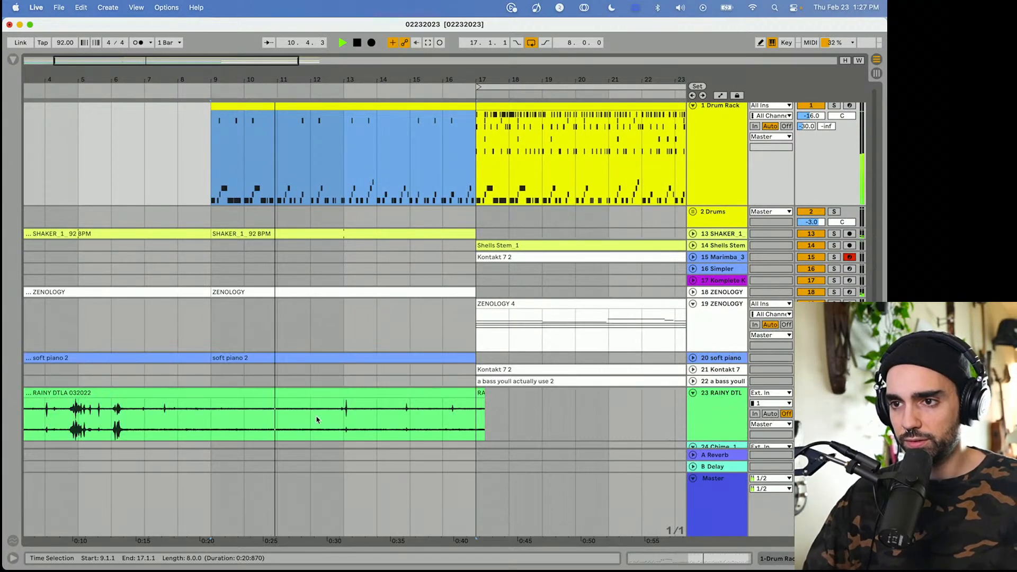
pyautogui.moveTo(350, 75); pyautogui.dragTo(275, 79)
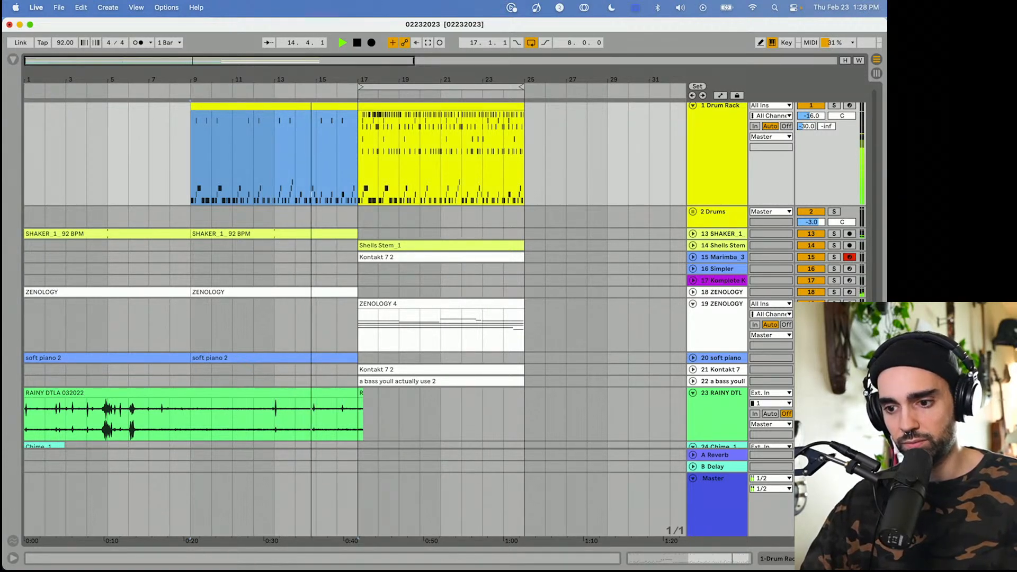
pyautogui.press('space')
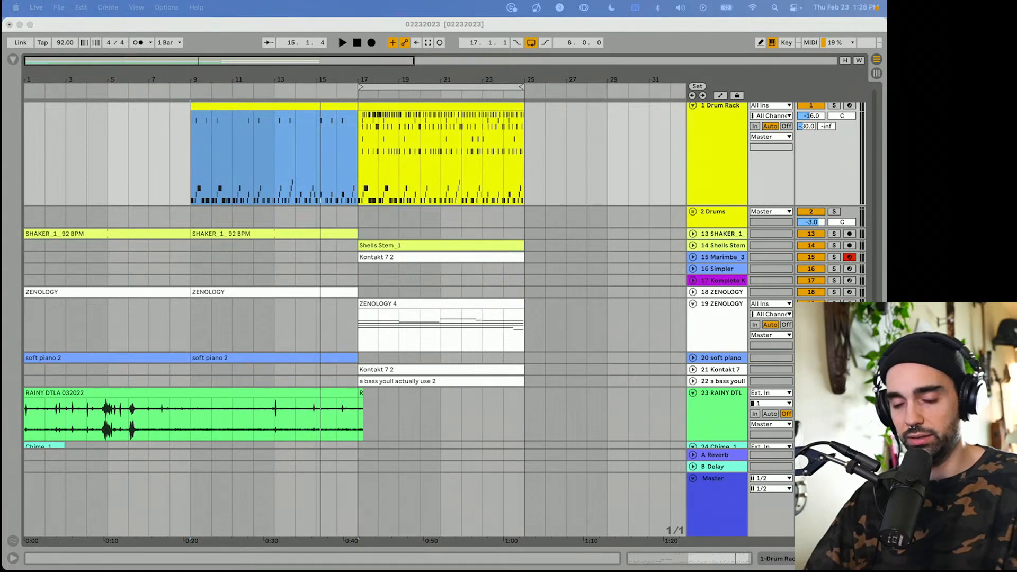
pyautogui.click(194, 179)
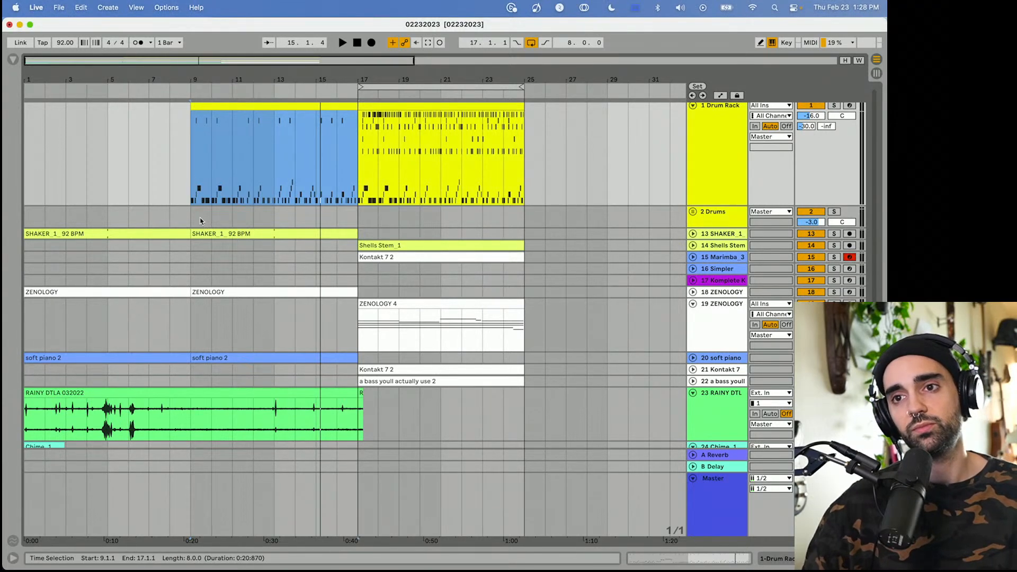
pyautogui.click(203, 191)
pyautogui.press('space')
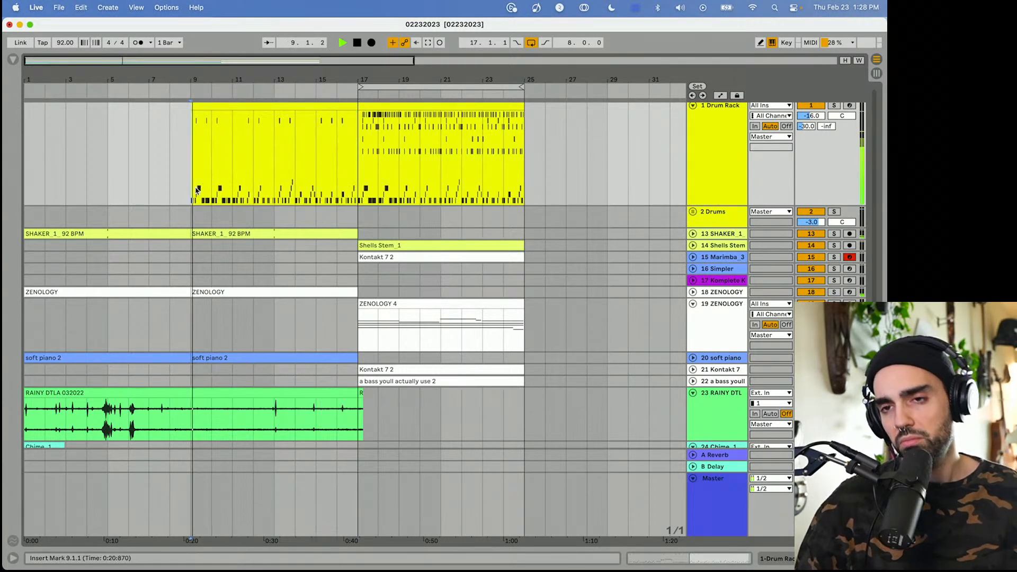
# Move the Shells Stem_1 clip from bar 17 to bar 9 and duplicate it so a copy fills bars 17 to 25.
pyautogui.scroll(1, 273, 267)
pyautogui.click(276, 259)
pyautogui.moveTo(356, 236); pyautogui.dragTo(346, 236)
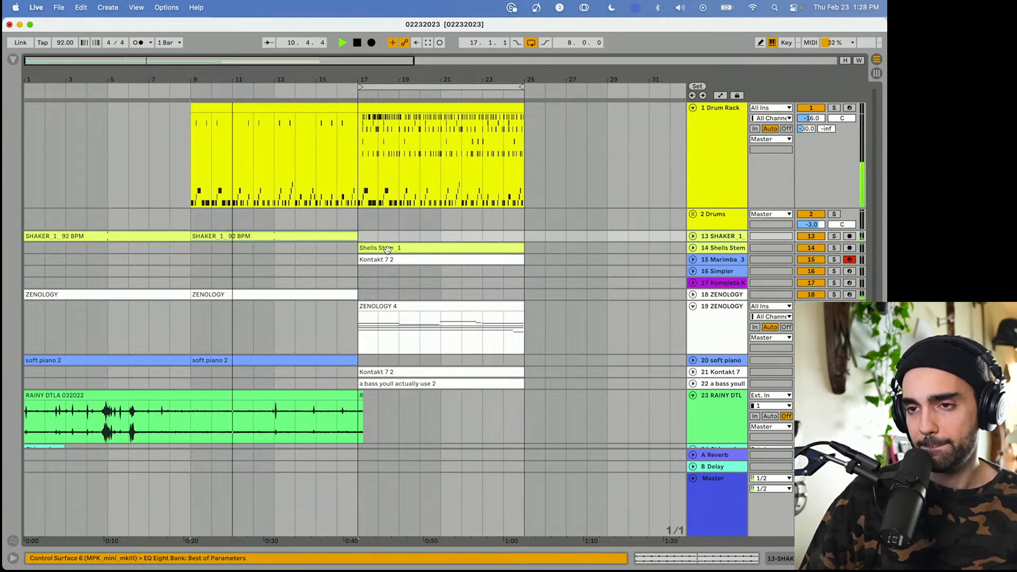
pyautogui.moveTo(384, 247); pyautogui.dragTo(216, 243)
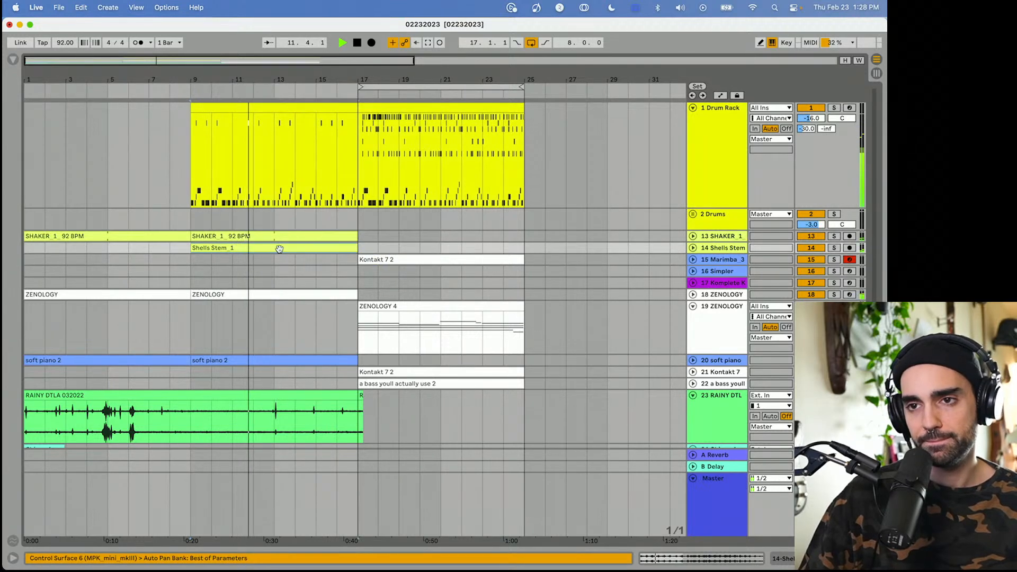
pyautogui.press('super+d')
# Duplicate the bar 9 clips of track 18 ZENOLOGY and soft piano 2 so their copies start at bar 17.
pyautogui.click(258, 293)
pyautogui.press('super+d')
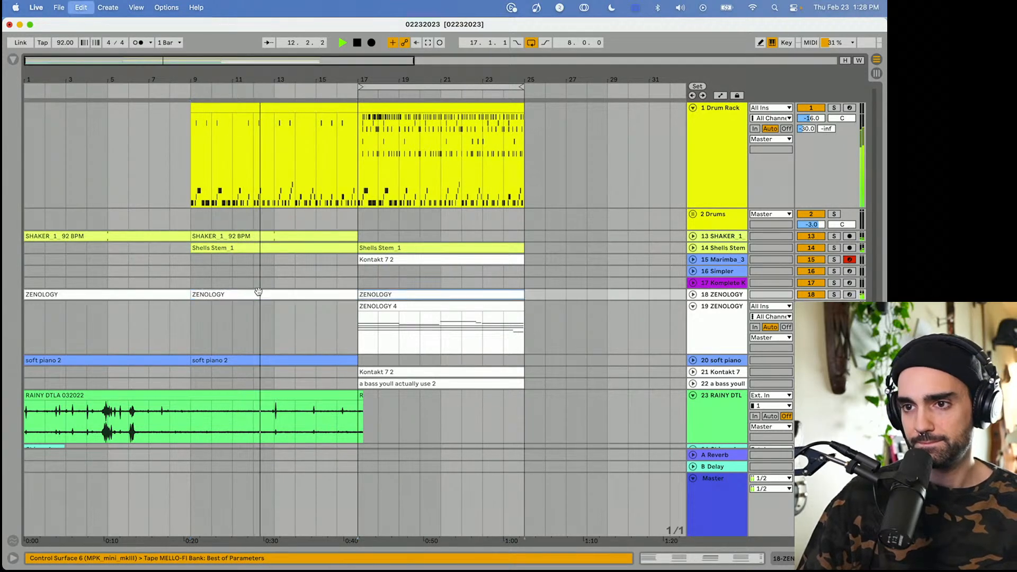
pyautogui.click(255, 360)
pyautogui.press('super+d')
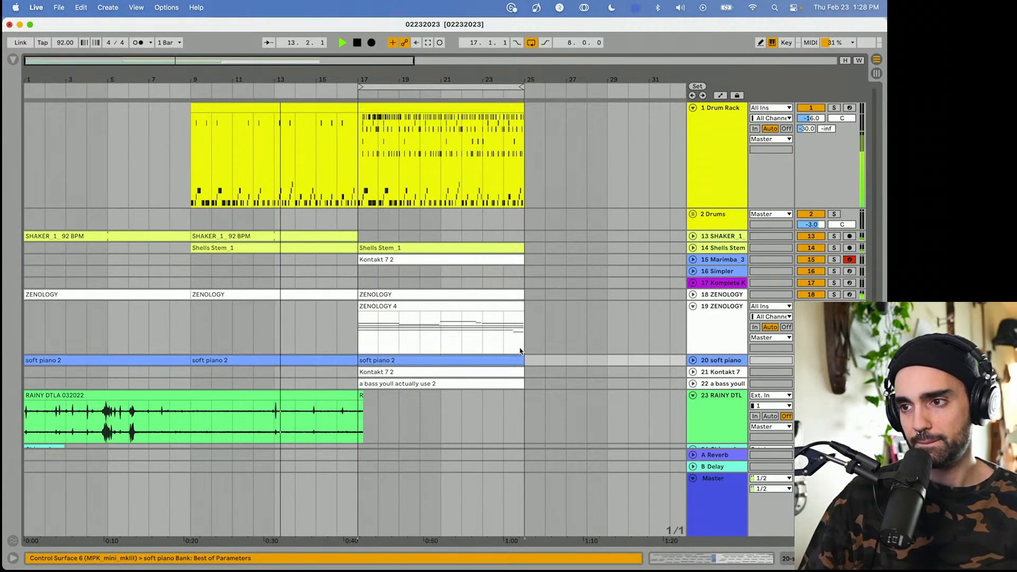
# Copy the Chime_1 clip to bar 17, extend the last RAINY DTLA 032022 clip to bar 25, and stop playback.
pyautogui.scroll(-3, 83, 410)
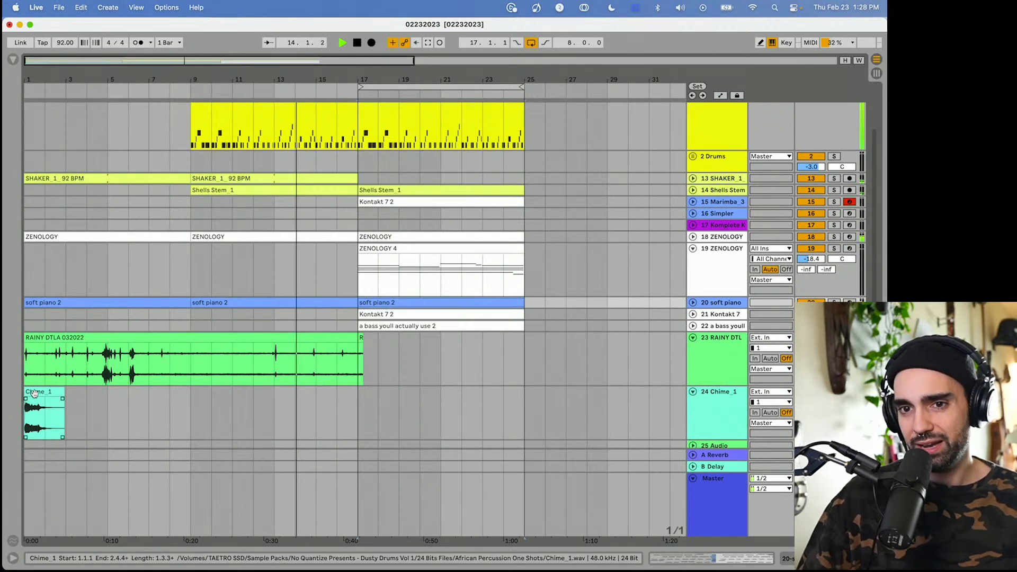
pyautogui.click(56, 401)
pyautogui.moveTo(56, 401); pyautogui.dragTo(390, 401)
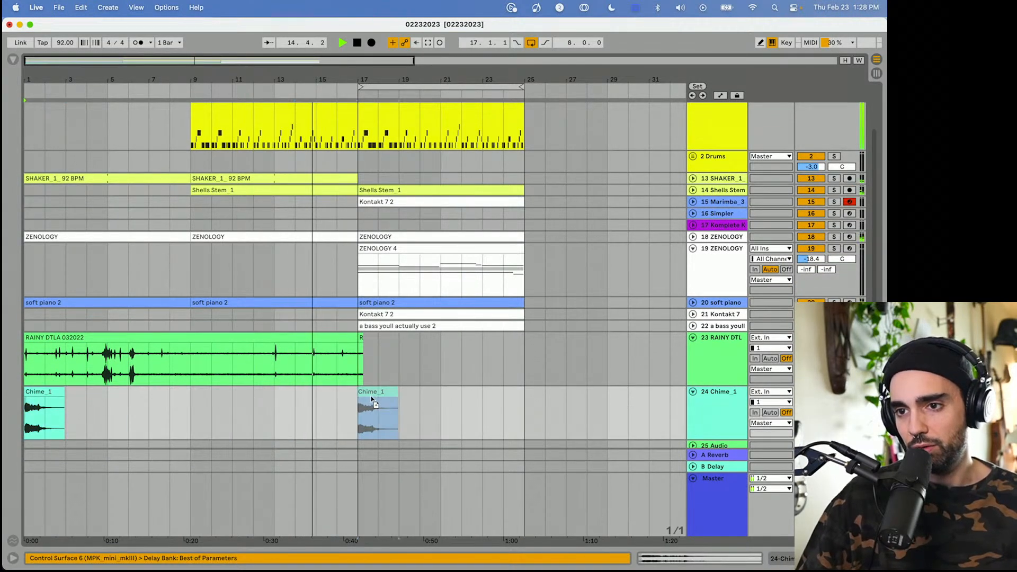
pyautogui.click(363, 341)
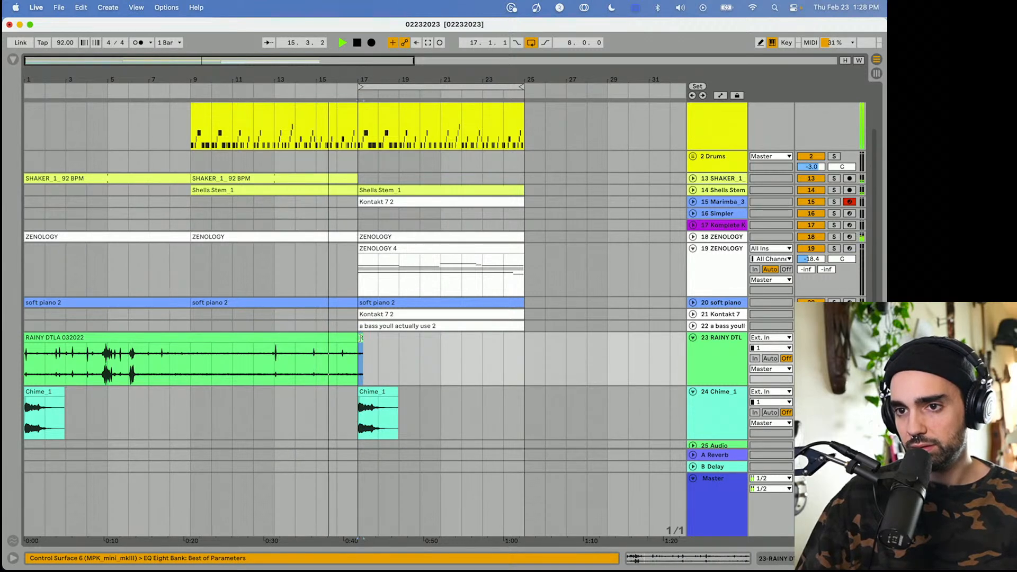
pyautogui.moveTo(363, 341); pyautogui.dragTo(524, 337)
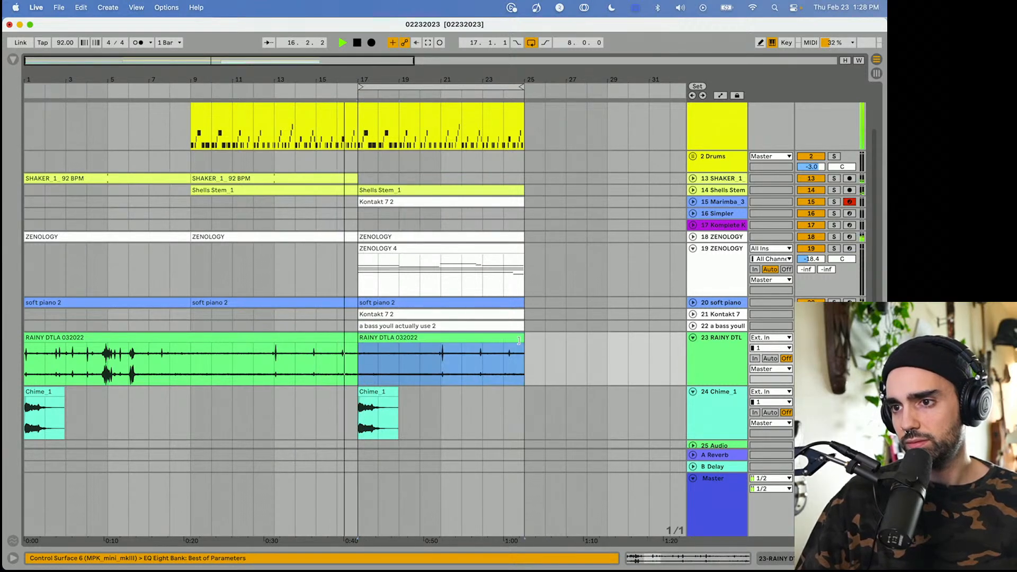
pyautogui.press('space')
# Unfold the soft piano track and extend the arrangement loop back to bar 1 so it spans 24 bars.
pyautogui.scroll(2, 327, 282)
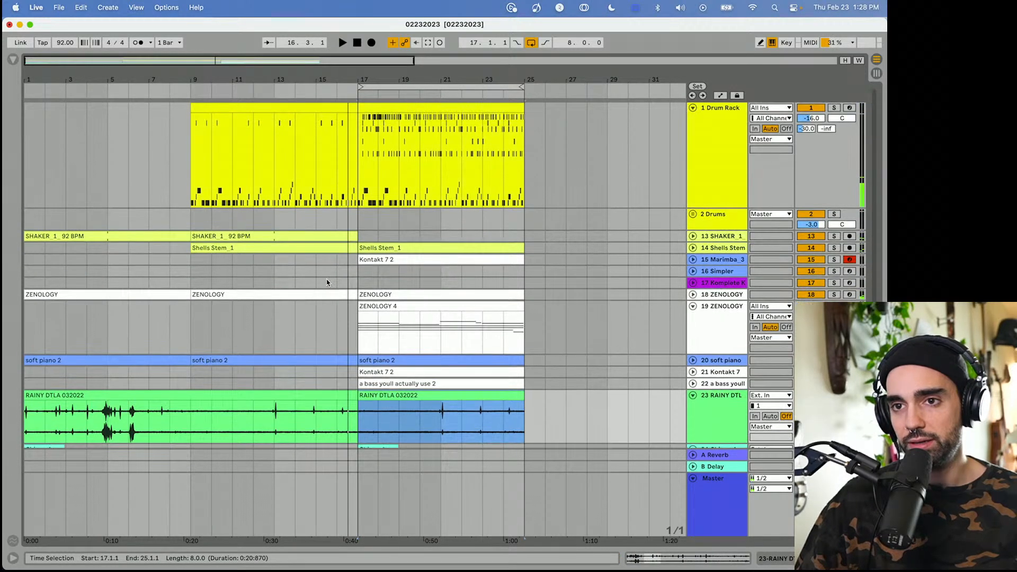
pyautogui.click(195, 271)
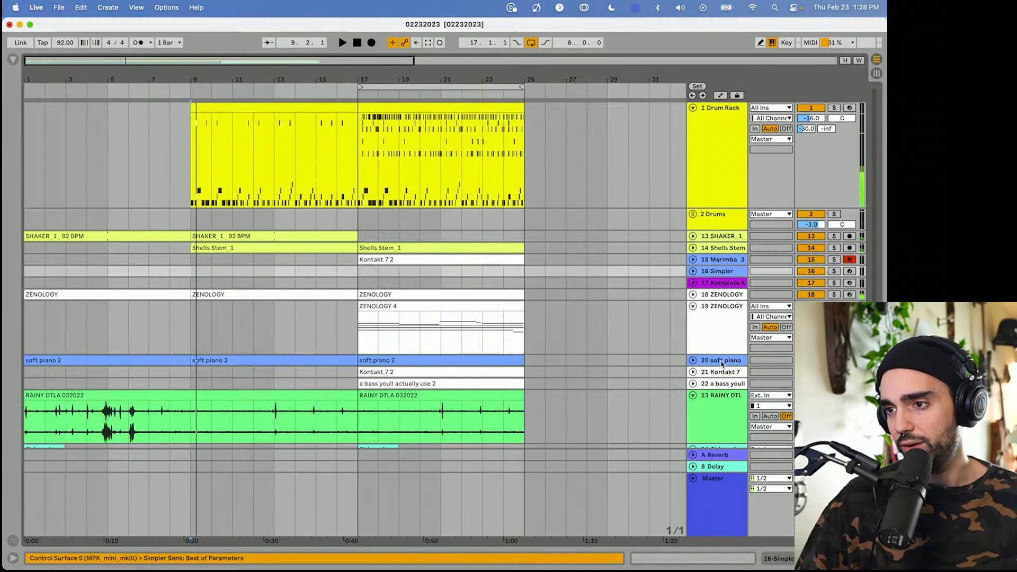
pyautogui.click(692, 360)
pyautogui.click(195, 360)
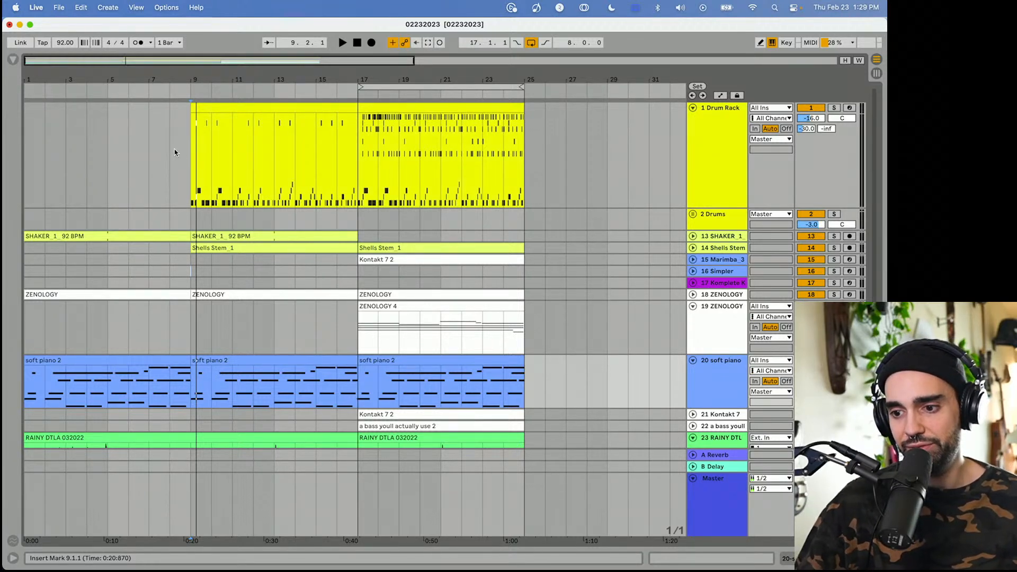
pyautogui.moveTo(358, 87); pyautogui.dragTo(11, 86)
pyautogui.press('space')
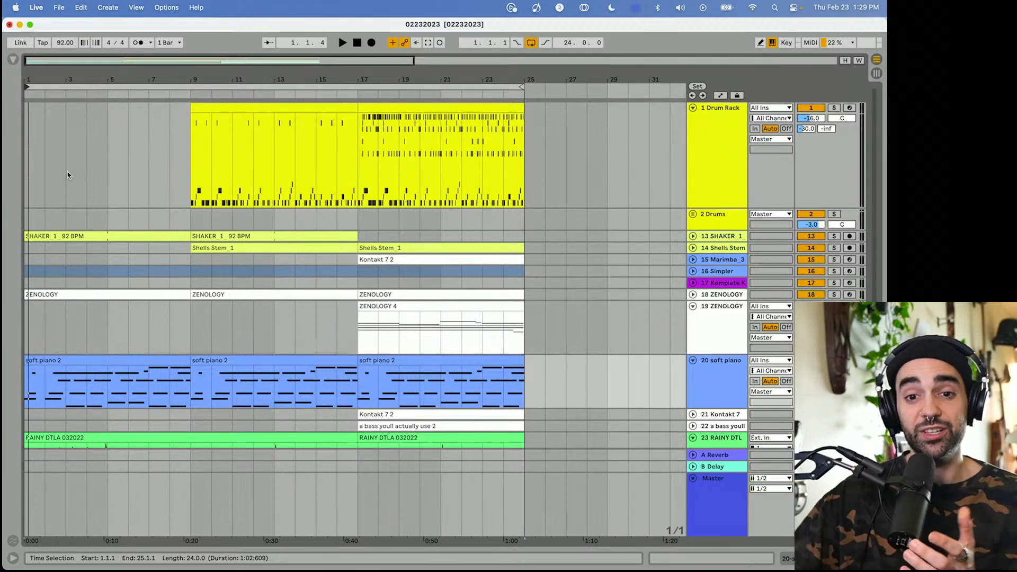
pyautogui.click(95, 86)
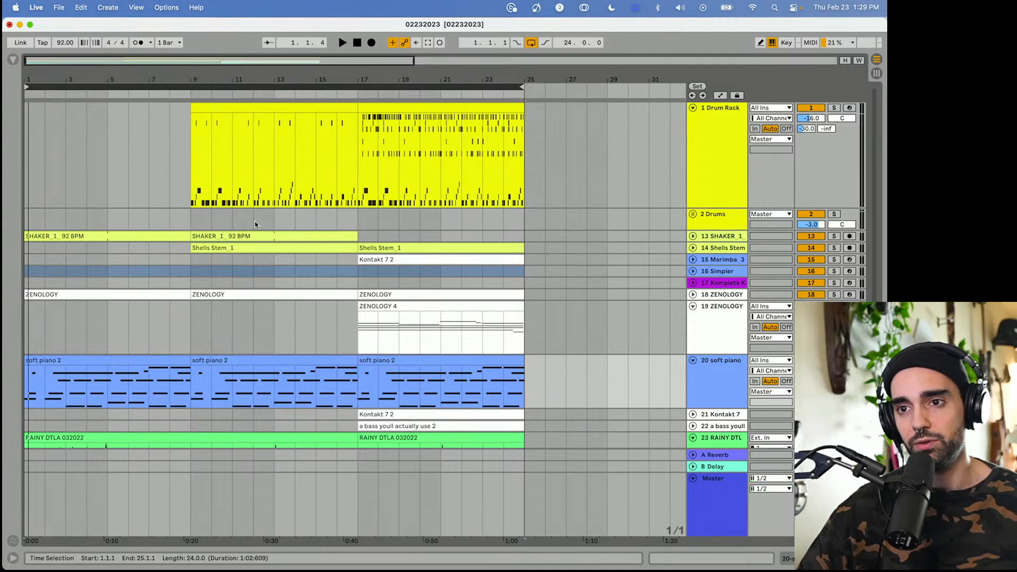
# Duplicate the SHAKER_1_92 BPM clip so a copy starts at bar 17, and set the loop start to bar 9.
pyautogui.click(263, 234)
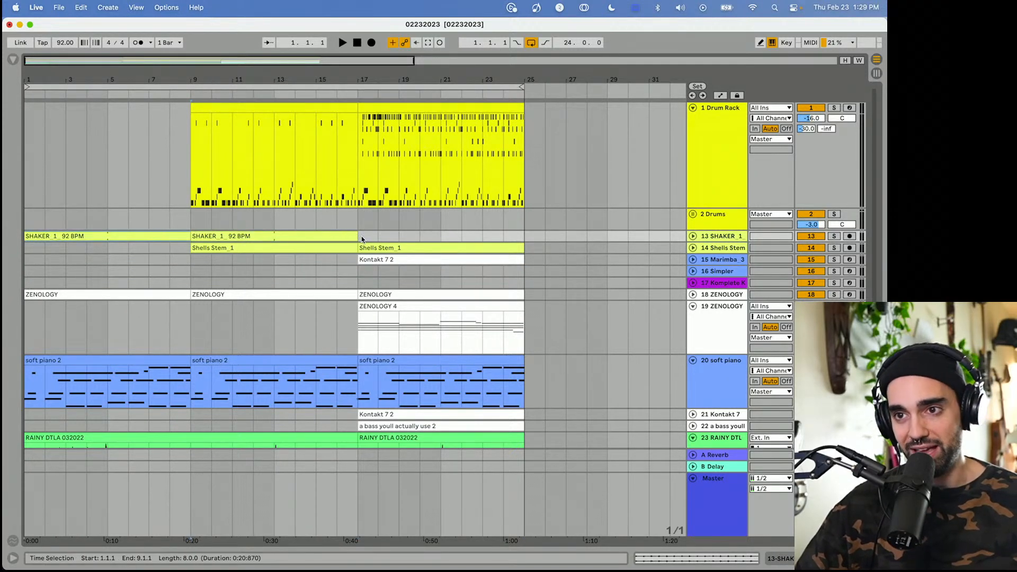
pyautogui.press('super+d')
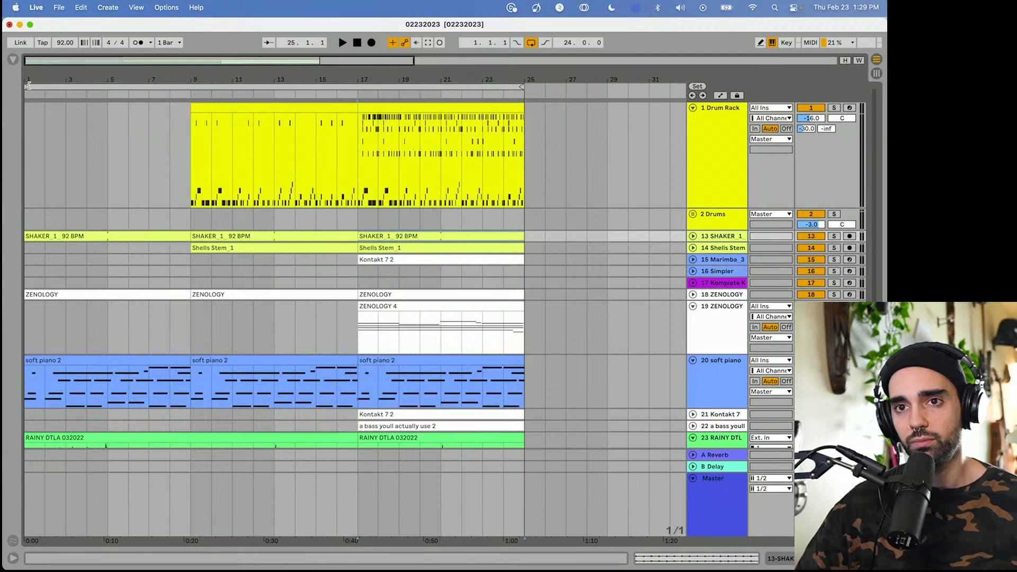
pyautogui.moveTo(28, 85); pyautogui.dragTo(191, 87)
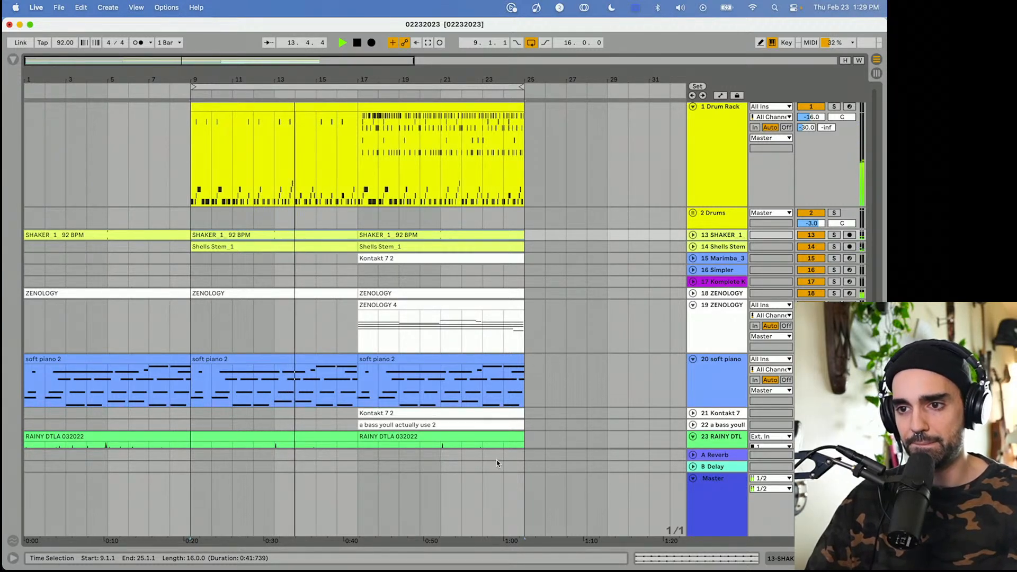
# Trim the end of the first Drum Rack clip to bar 16 and set the loop start to bar 17.
pyautogui.scroll(-3, 499, 456)
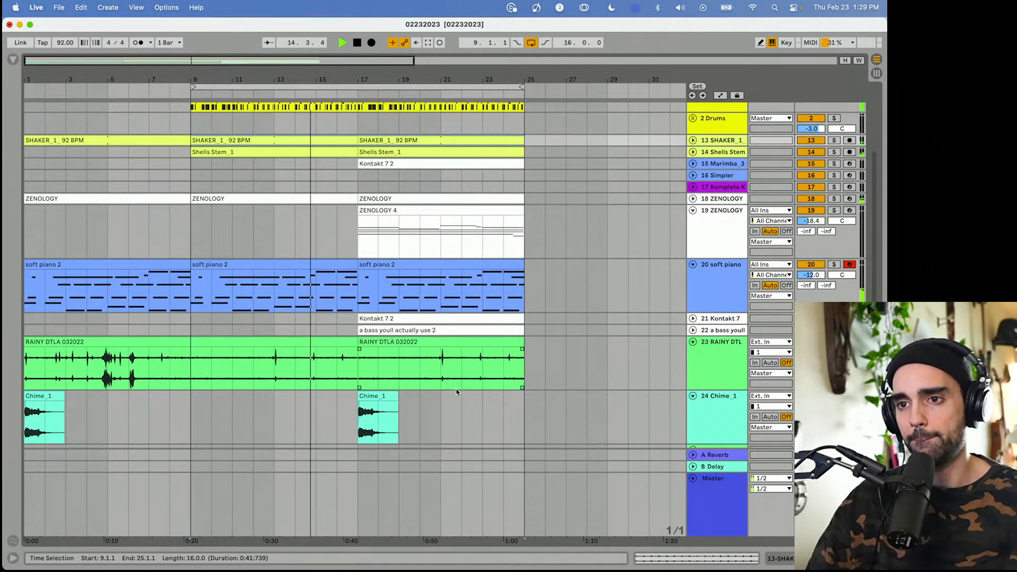
pyautogui.scroll(3, 357, 193)
pyautogui.moveTo(356, 109); pyautogui.dragTo(337, 109)
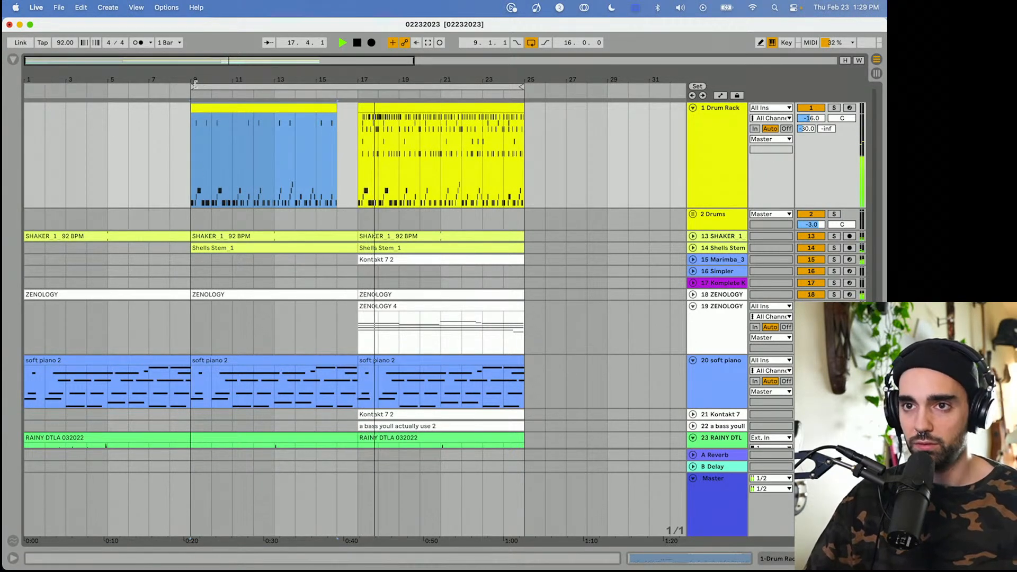
pyautogui.moveTo(194, 86); pyautogui.dragTo(352, 86)
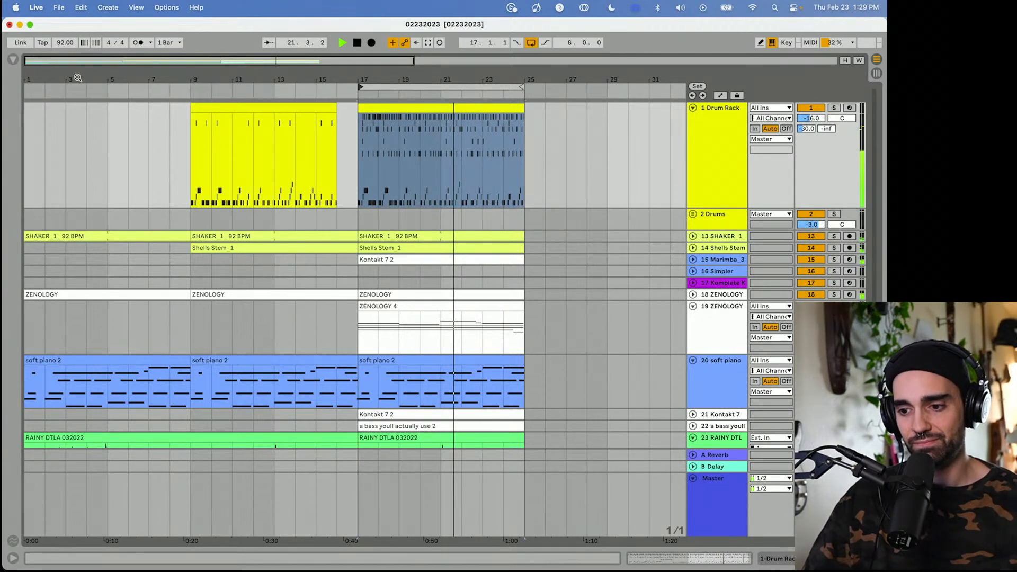
pyautogui.moveTo(75, 80); pyautogui.dragTo(75, 65)
pyautogui.scroll(-3, 276, 223)
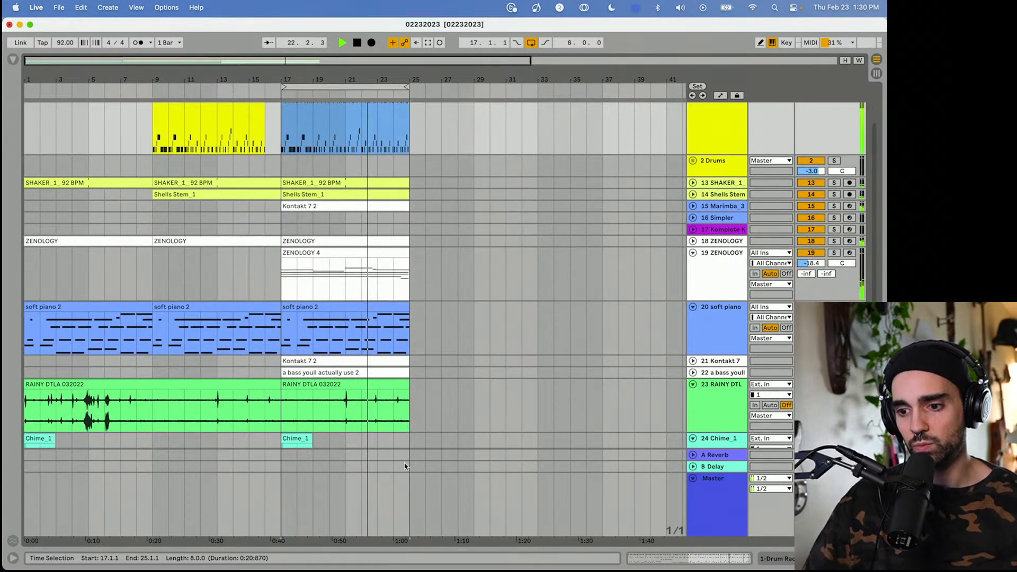
pyautogui.scroll(-6, 354, 472)
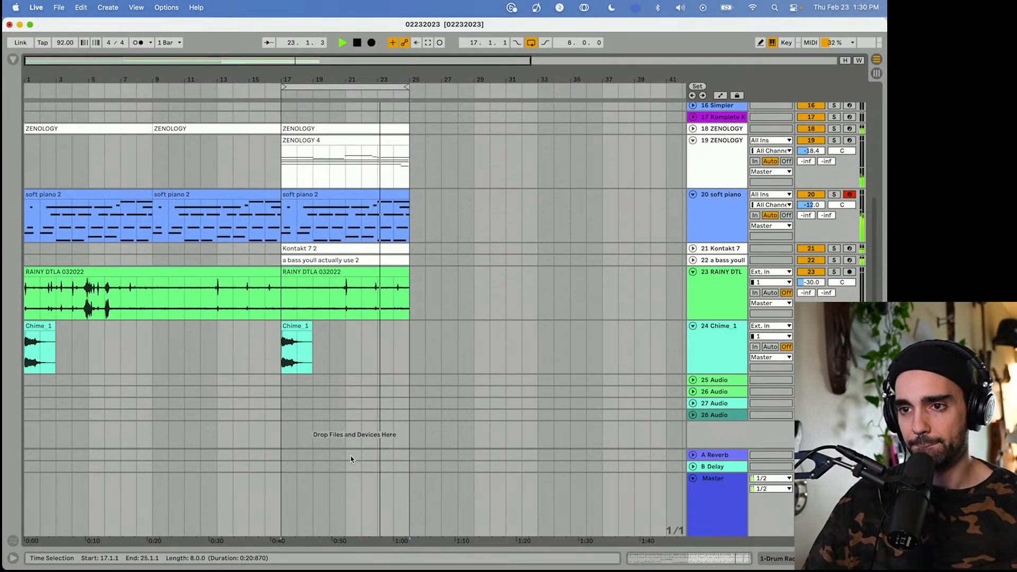
pyautogui.scroll(9, 322, 377)
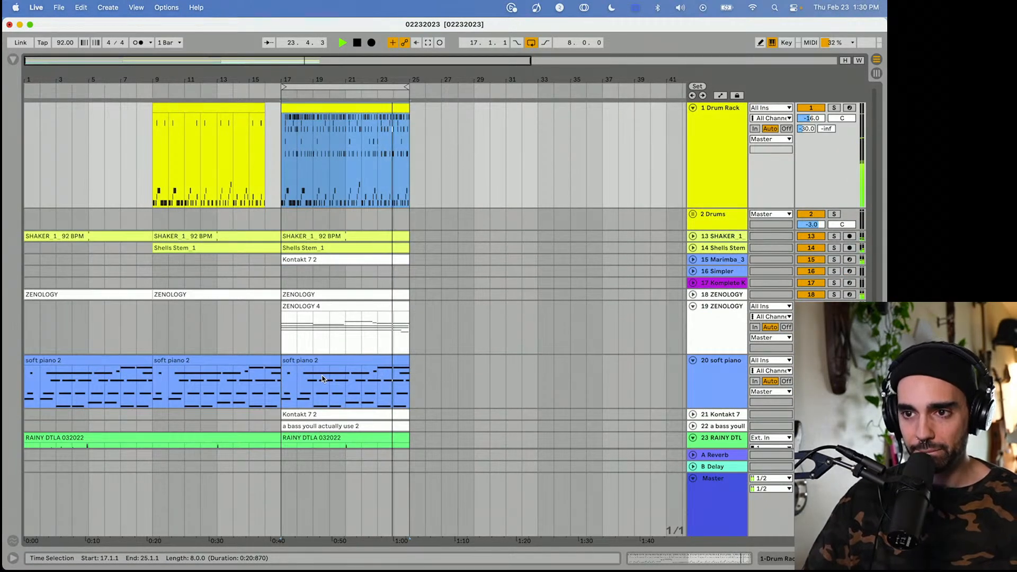
# Move the Shells Stem_1 clip at bar 17 to bar 25 on its own track.
pyautogui.scroll(-5, 323, 377)
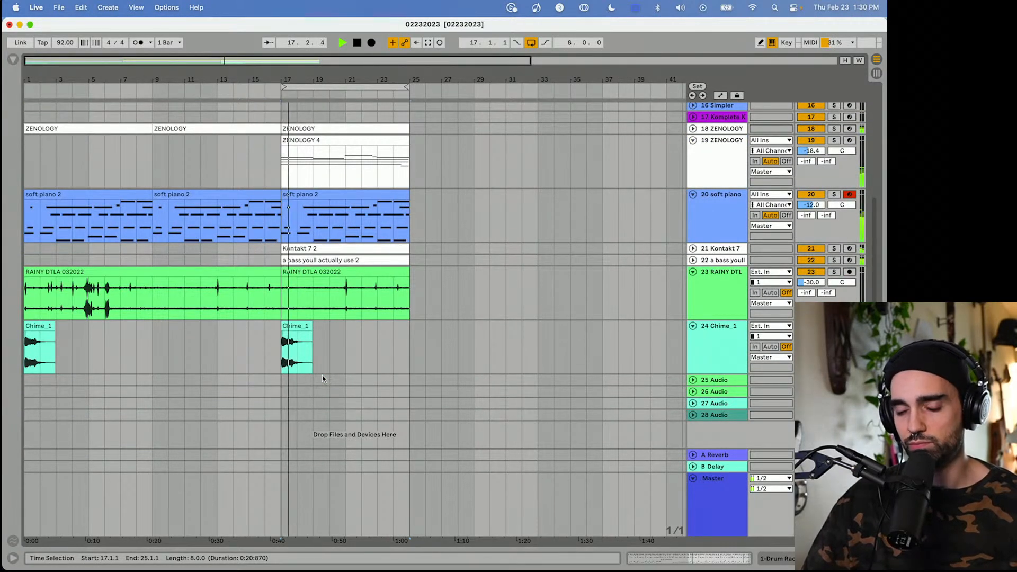
pyautogui.scroll(5, 323, 377)
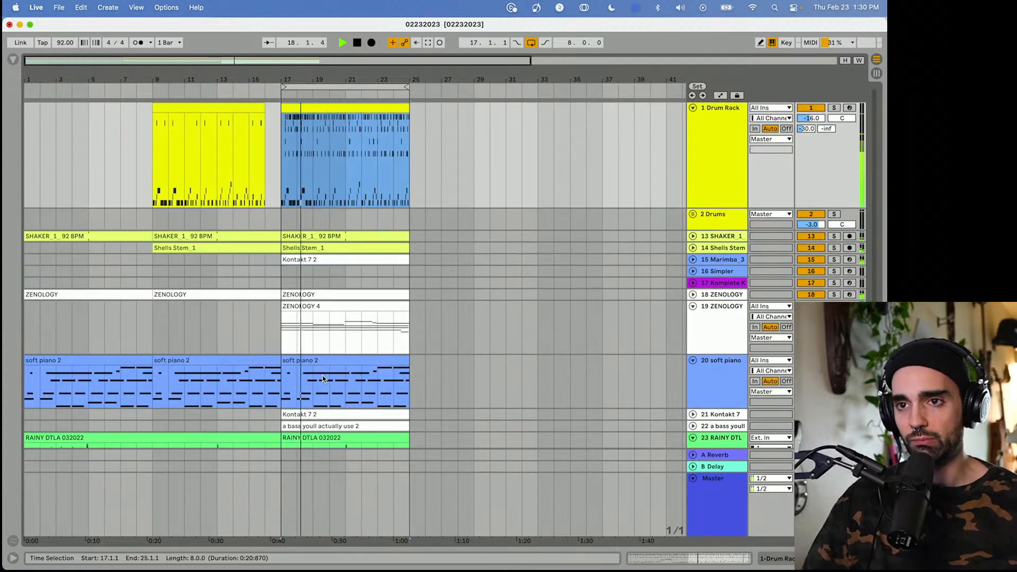
pyautogui.scroll(-3, 669, 164)
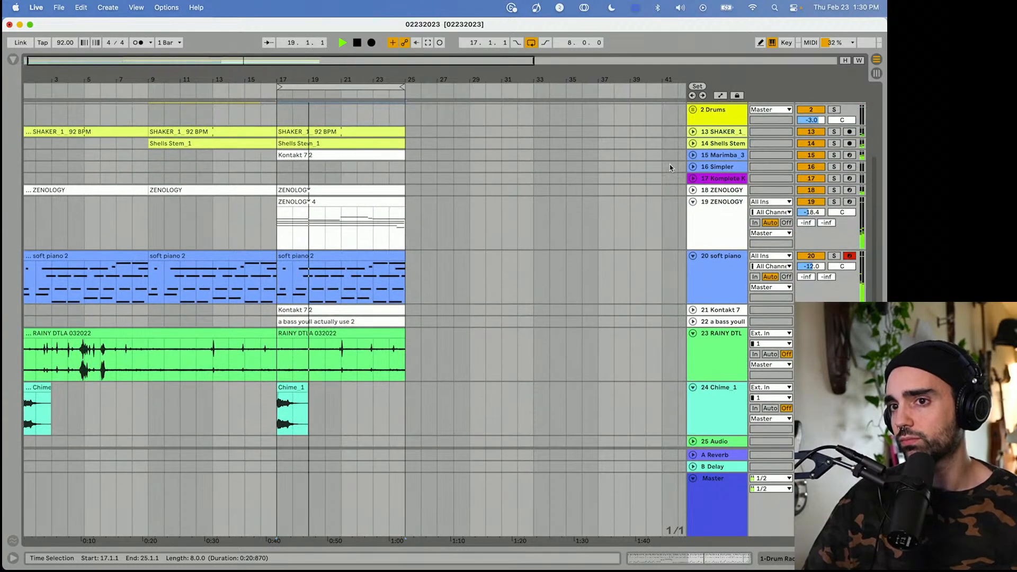
pyautogui.scroll(2, 668, 164)
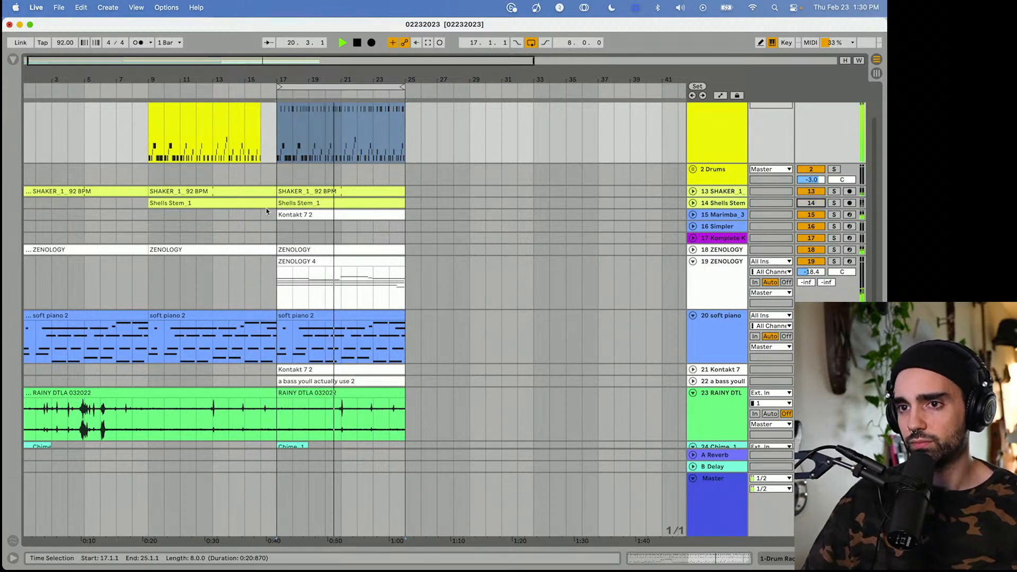
pyautogui.moveTo(335, 204); pyautogui.dragTo(446, 209)
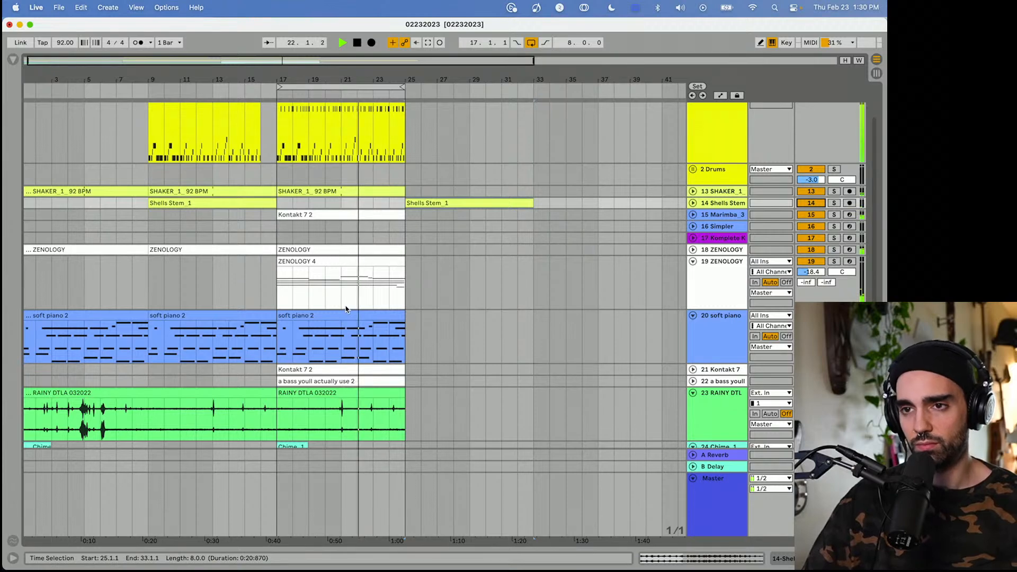
# Open the Drum Rack clip at bar 17, select its Tambourine_1 notes, and listen to the section from bar 17.
pyautogui.scroll(2, 345, 306)
pyautogui.click(704, 179)
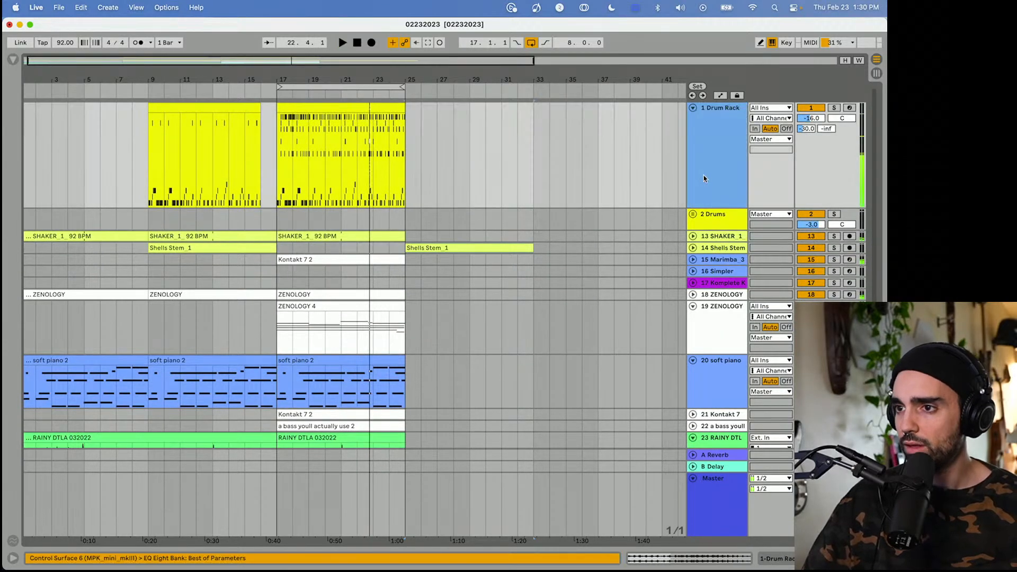
pyautogui.doubleClick(338, 107)
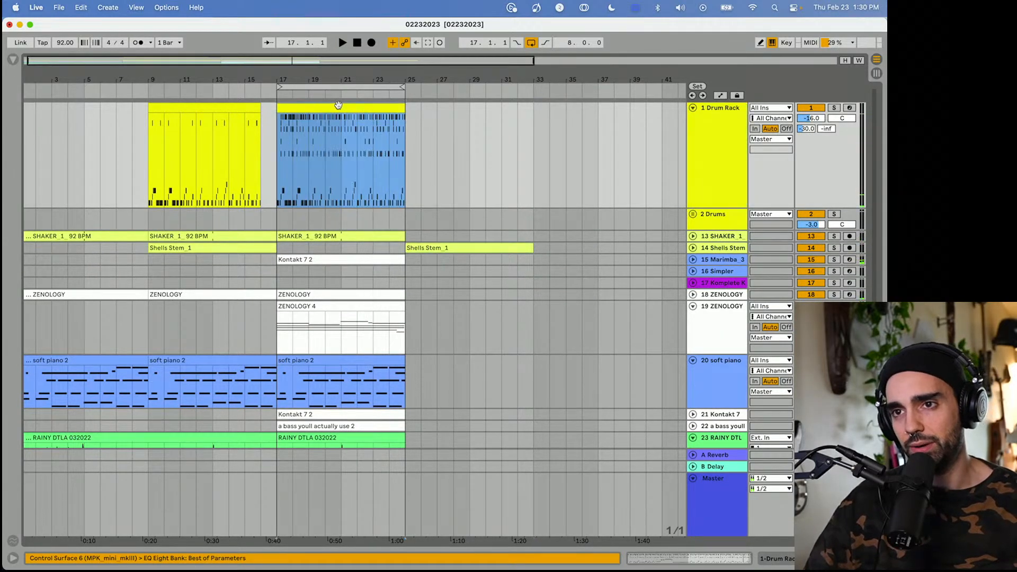
pyautogui.click(712, 155)
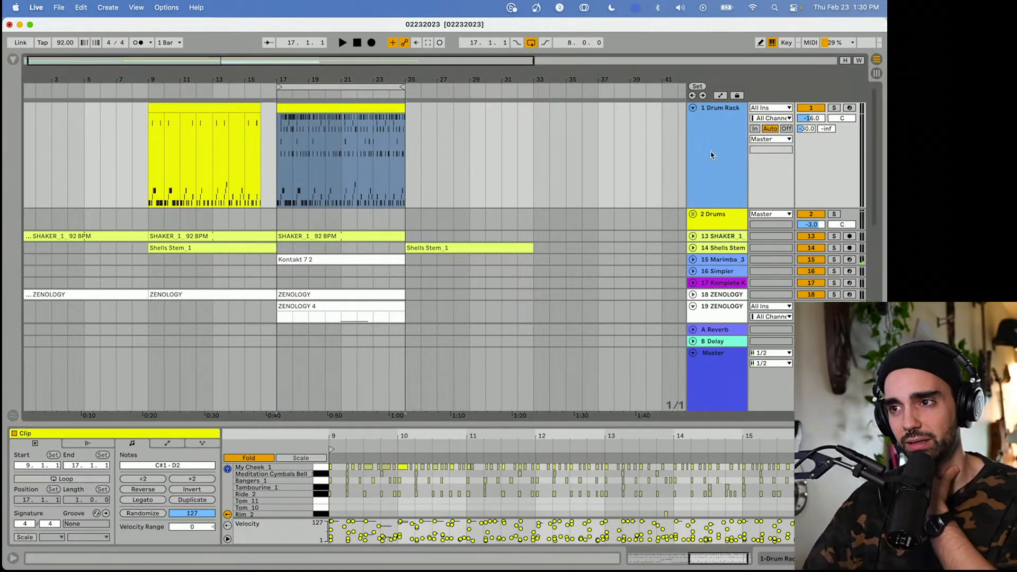
pyautogui.click(319, 478)
pyautogui.click(320, 495)
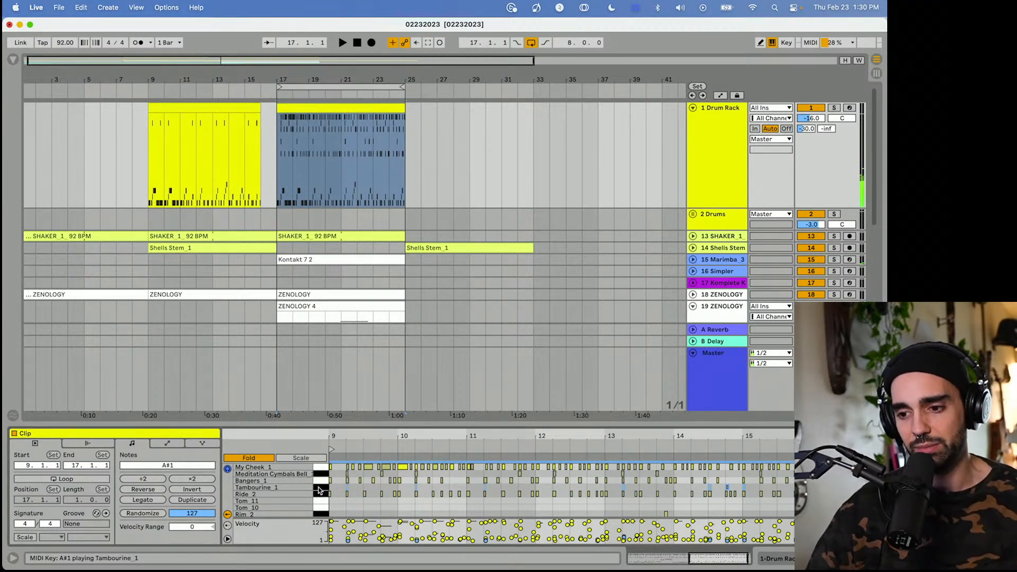
pyautogui.press('space')
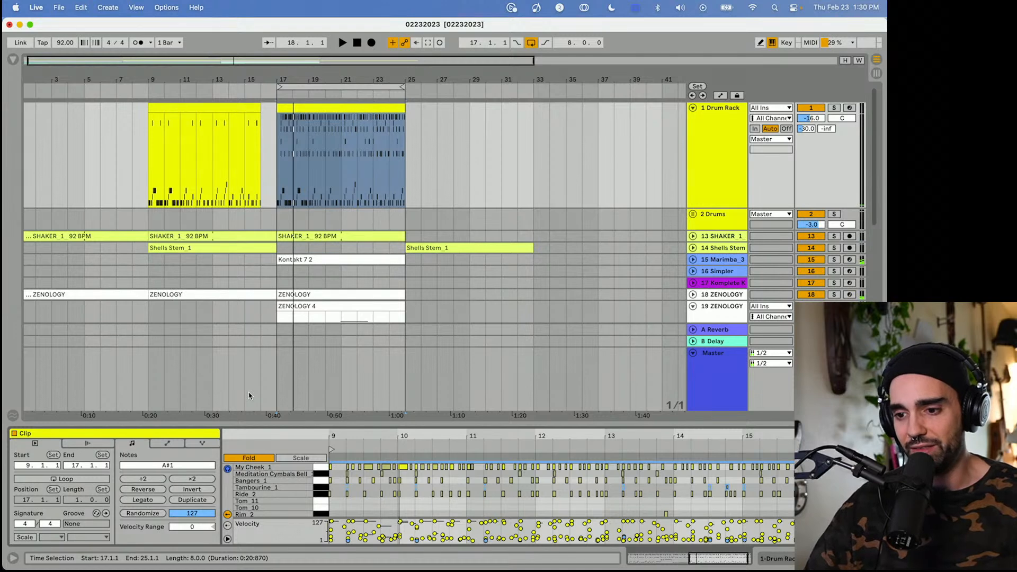
pyautogui.press('space')
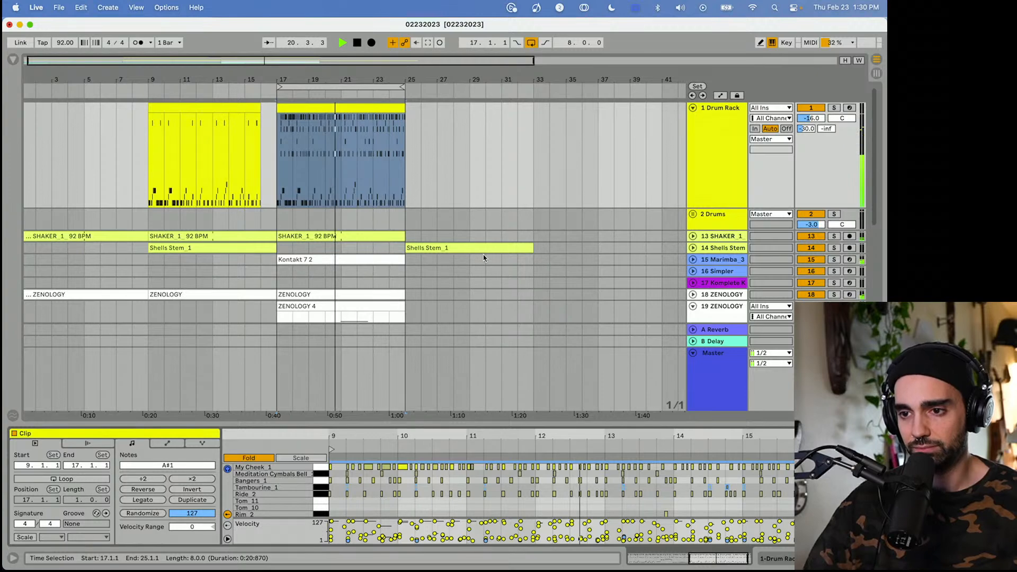
pyautogui.press('super+alt+l')
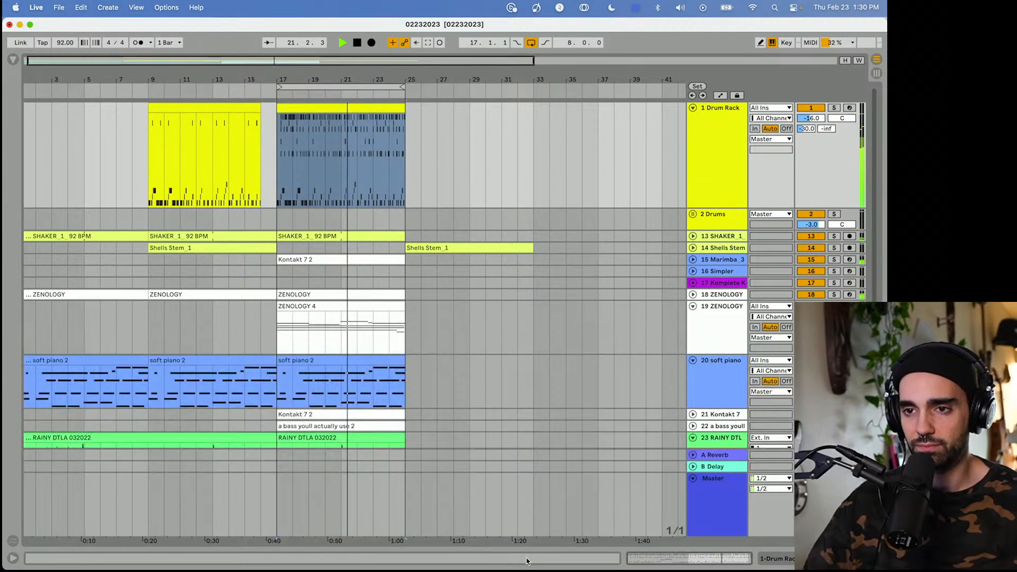
# Copy the sidechained Compressor from the Kontakt 7 track 21 to the end of the bass track 22 device chain.
pyautogui.scroll(-5, 428, 425)
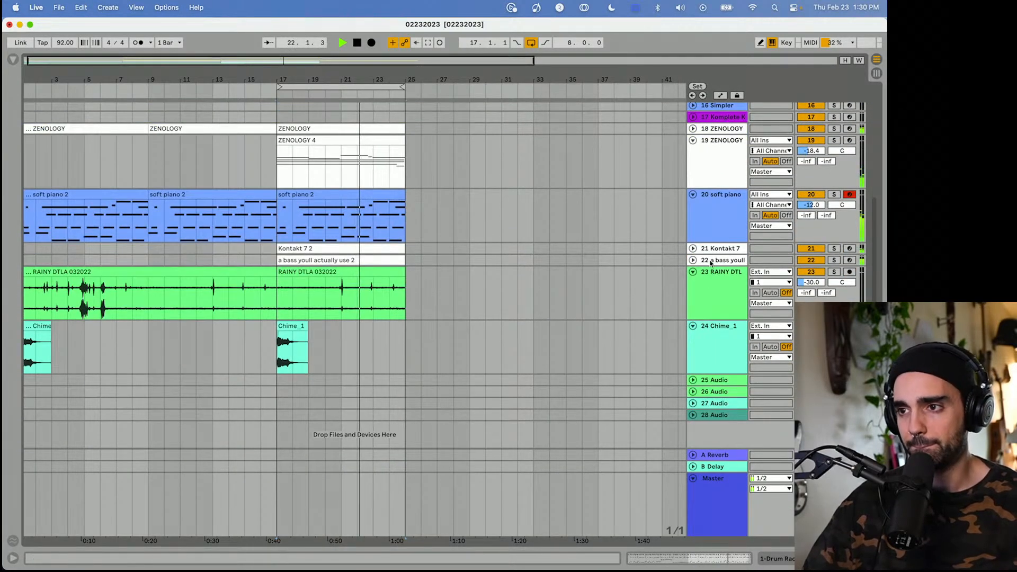
pyautogui.click(723, 260)
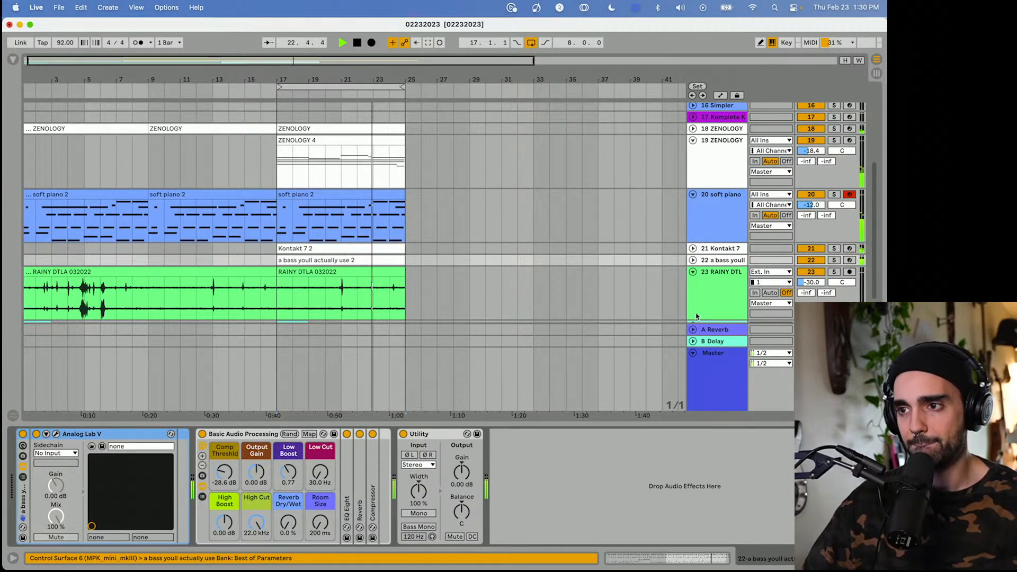
pyautogui.click(668, 298)
pyautogui.click(724, 248)
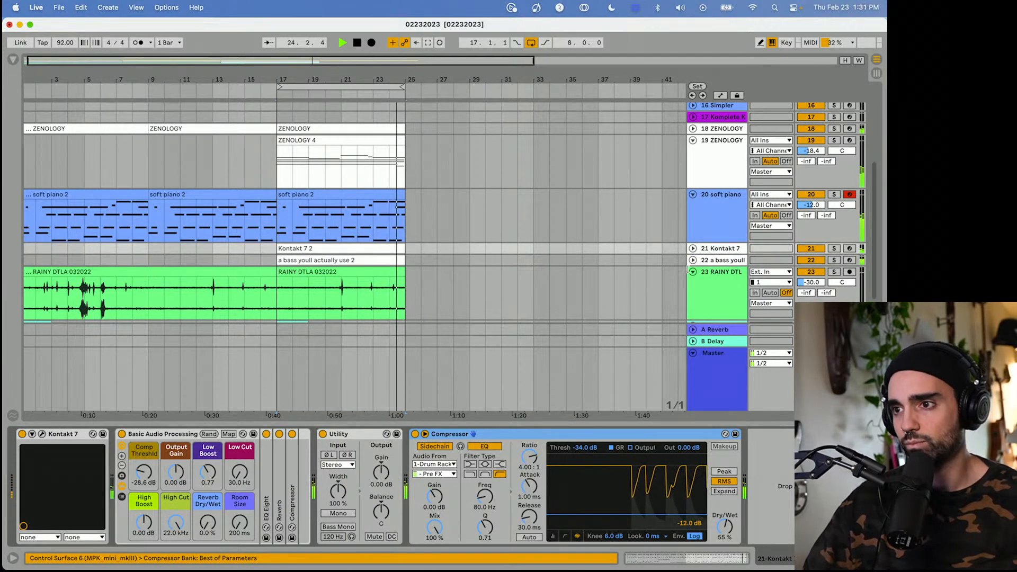
pyautogui.click(706, 260)
pyautogui.click(585, 478)
pyautogui.press('super+v')
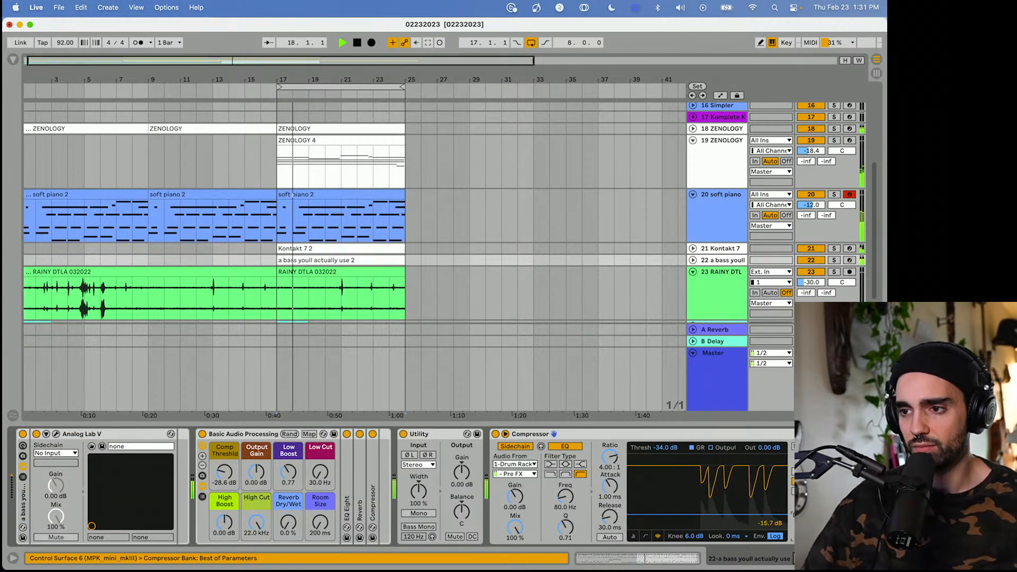
pyautogui.click(666, 436)
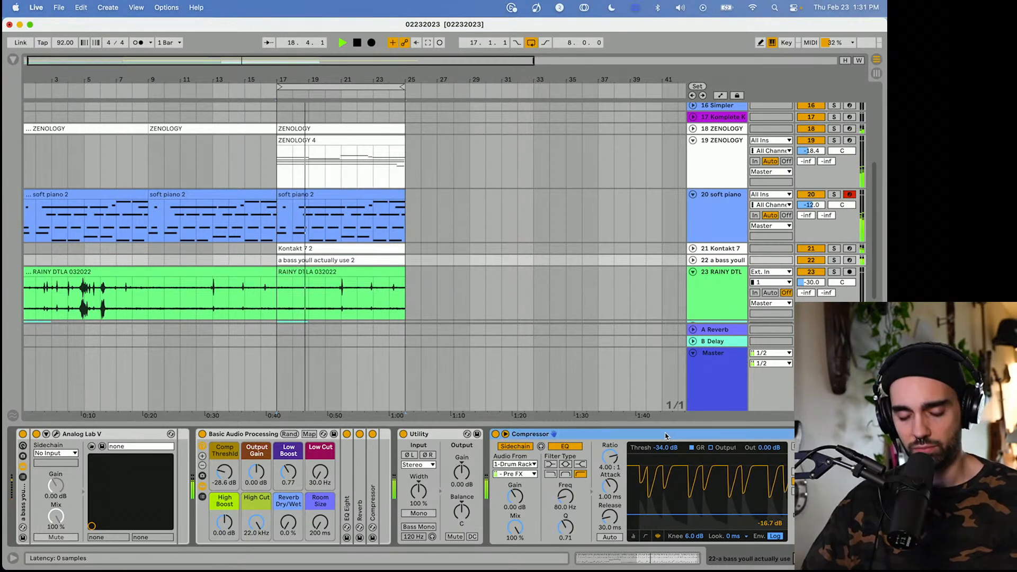
# Examine the device chains of both ZENOLOGY tracks and the SHAKER_1 track during playback.
pyautogui.click(731, 132)
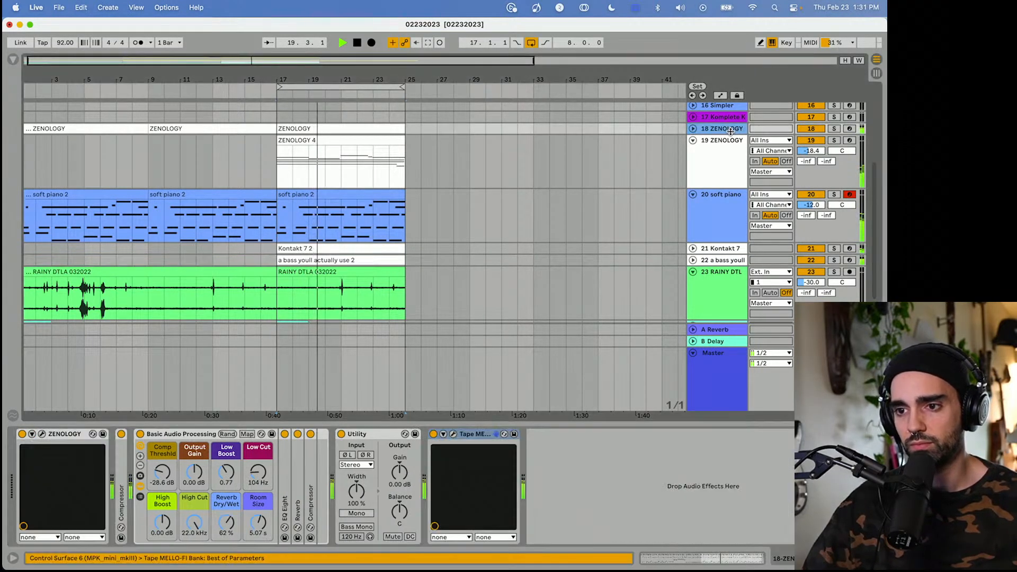
pyautogui.click(693, 168)
pyautogui.scroll(6, 709, 222)
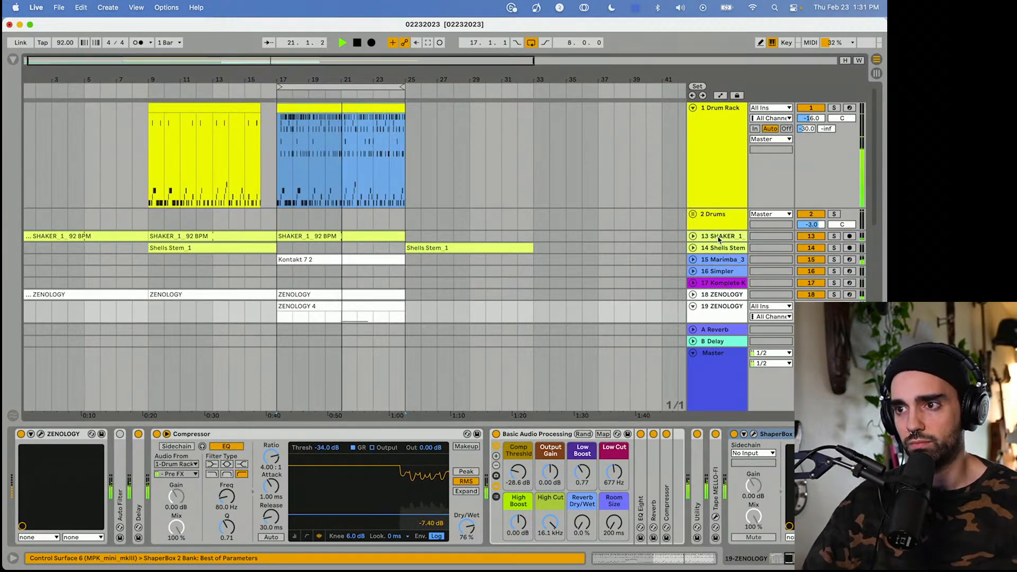
pyautogui.click(718, 238)
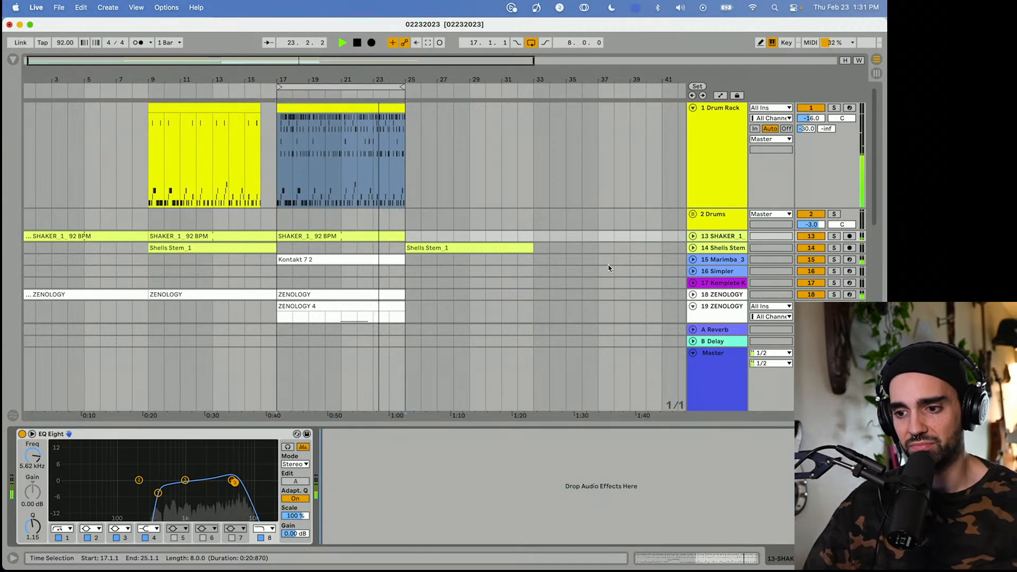
pyautogui.scroll(-4, 608, 268)
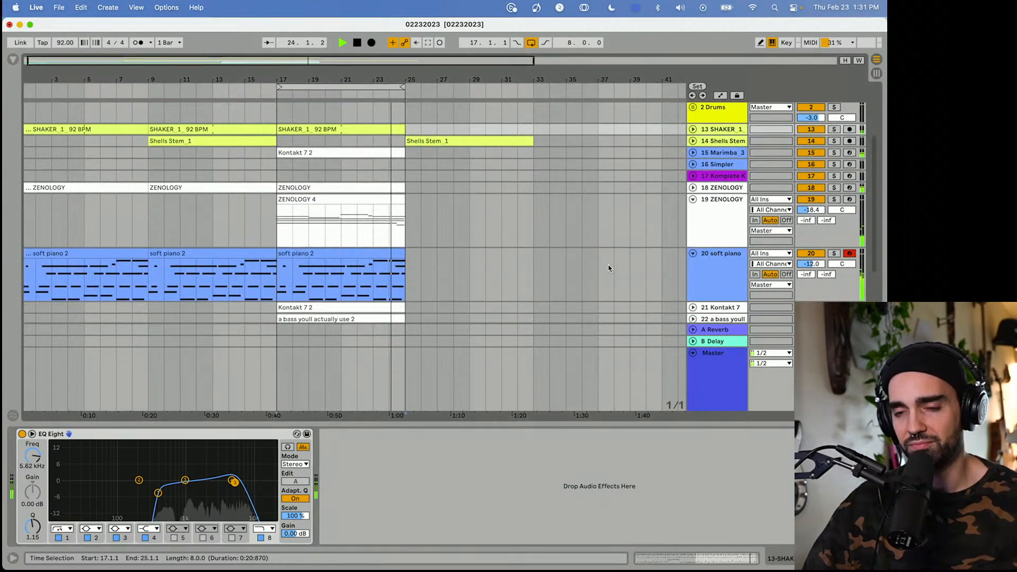
pyautogui.press('super+alt+l')
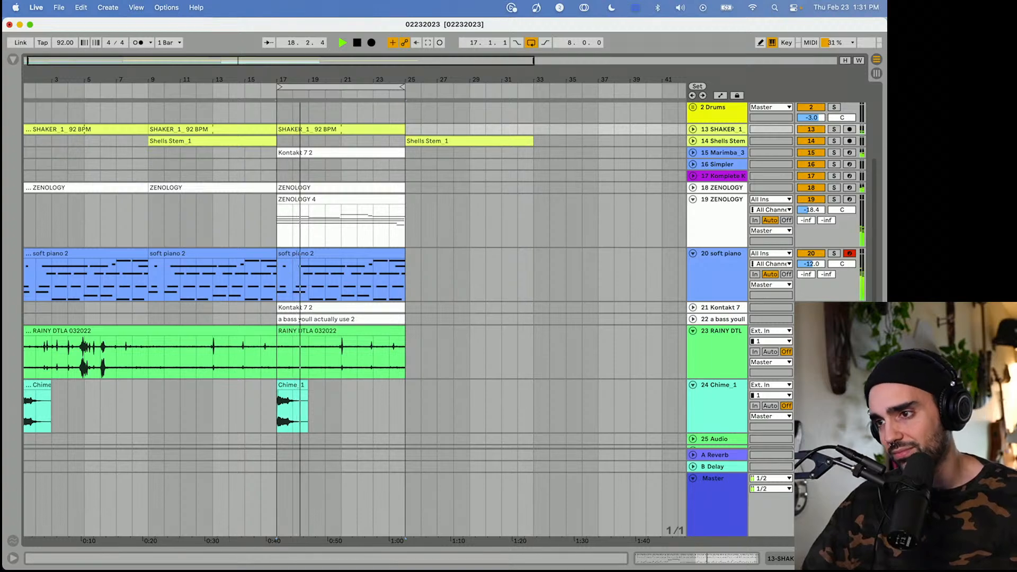
# Stop playback and extend the arrangement loop back to bar 1 so it spans 24 bars.
pyautogui.scroll(1, 443, 320)
pyautogui.press('space')
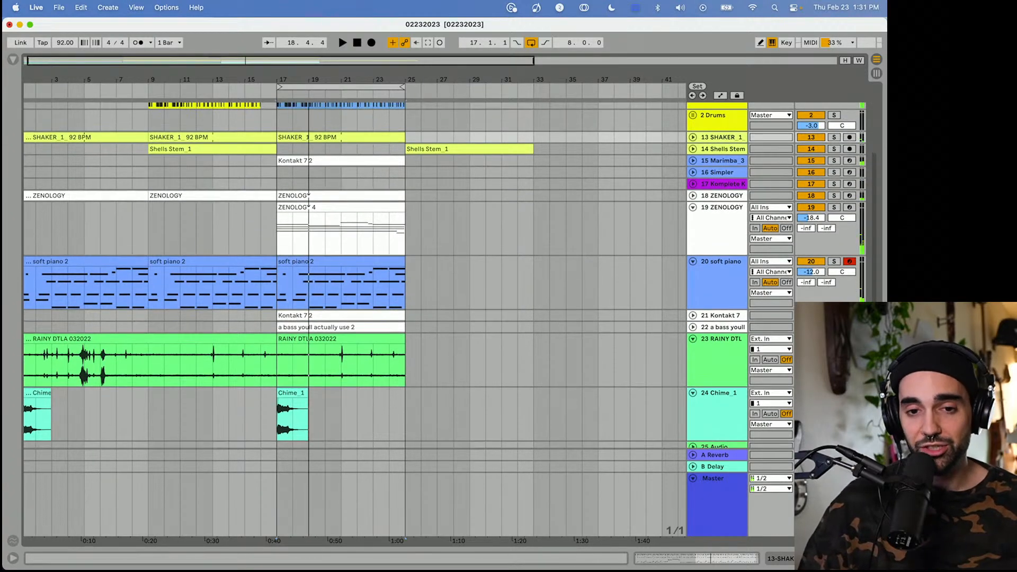
pyautogui.scroll(-1, 444, 275)
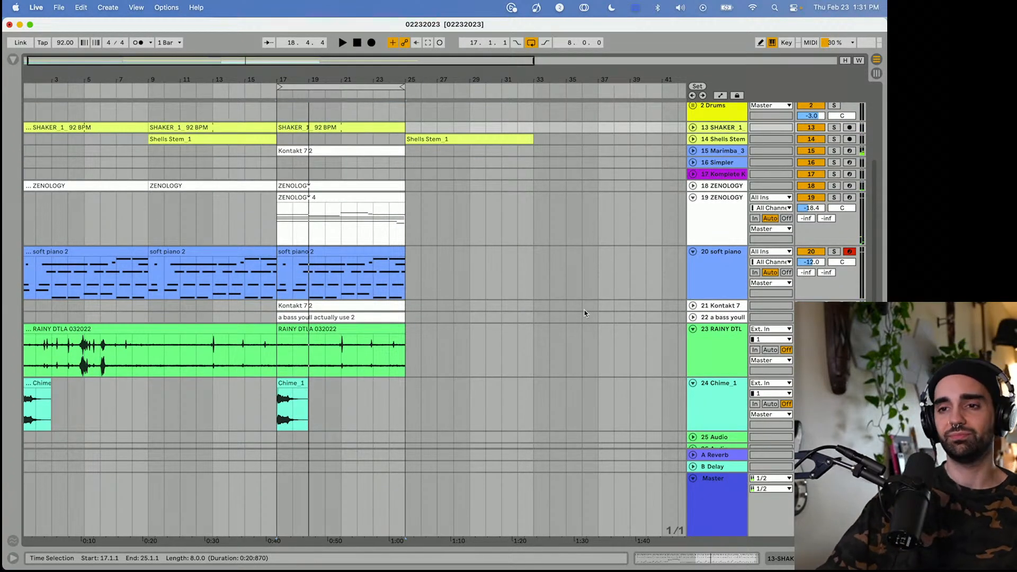
pyautogui.moveTo(280, 83); pyautogui.dragTo(3, 131)
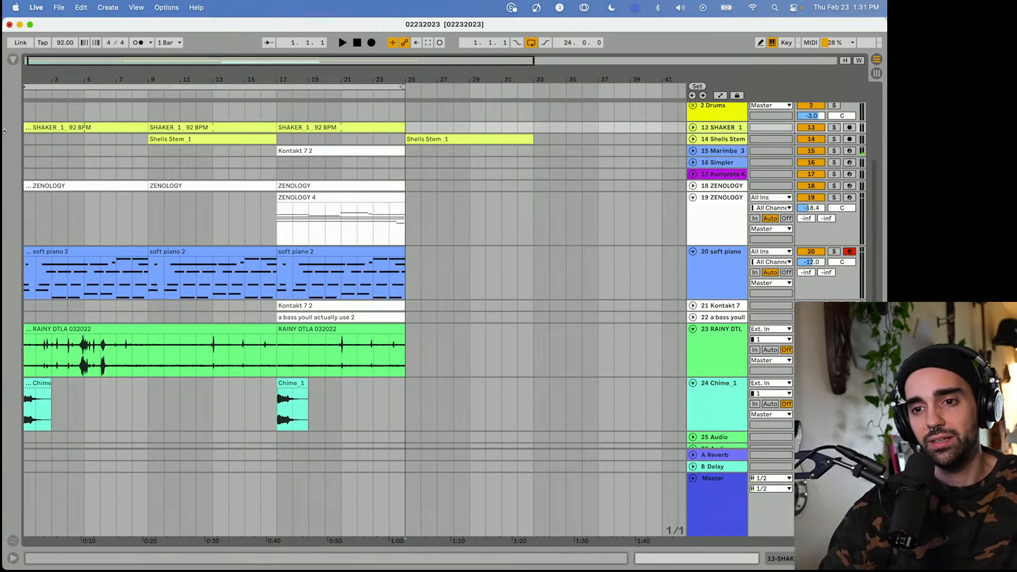